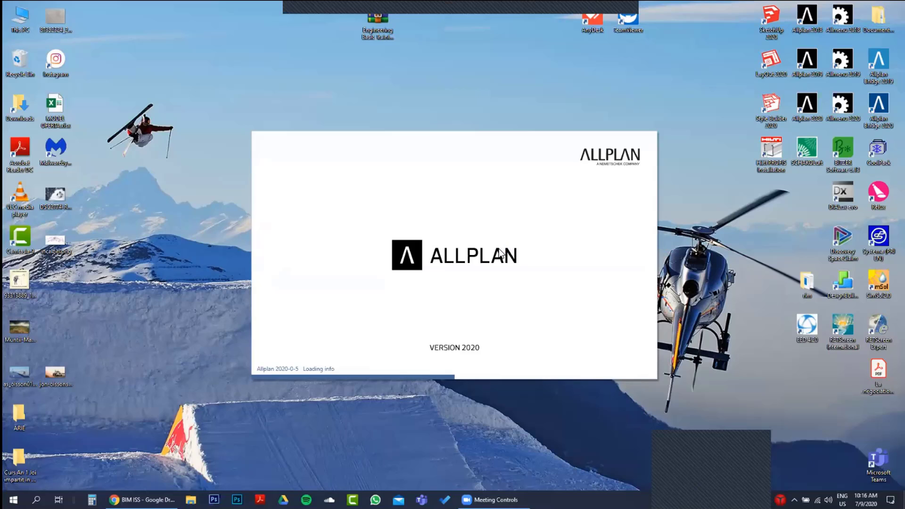
Find the local project Engineering Basic Training - BIM-ISS MEP in the project list and start creating its backup.
click(520, 289)
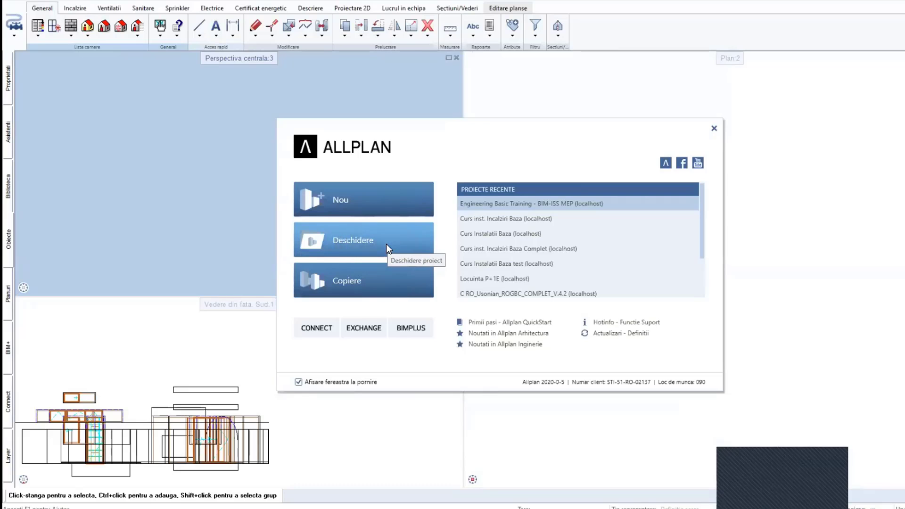
click(387, 245)
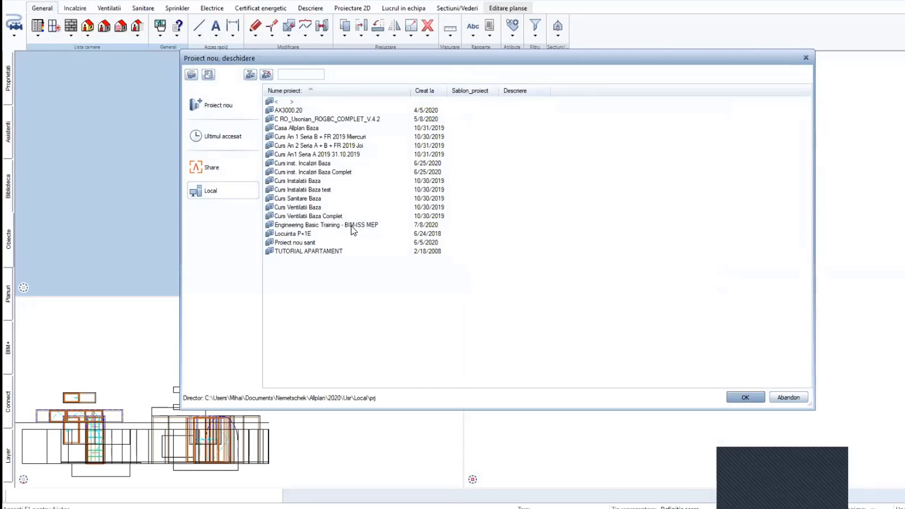
click(351, 226)
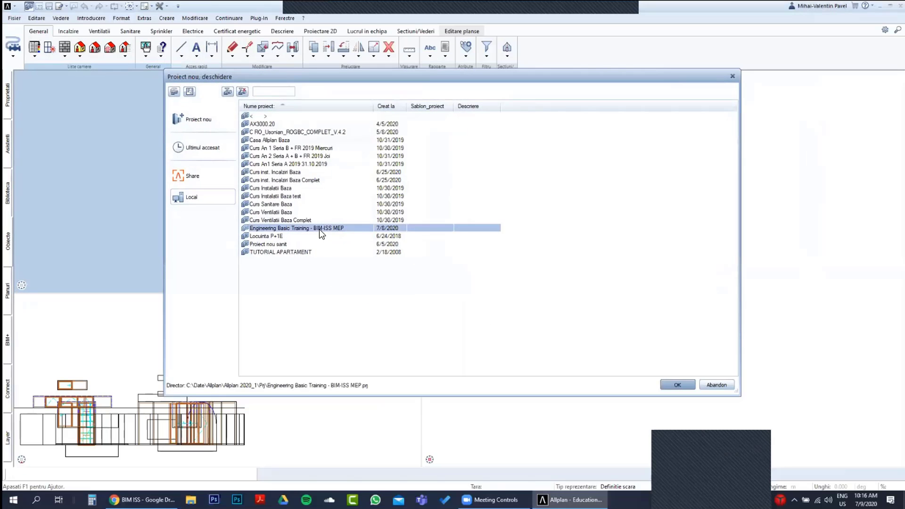
right_click(350, 228)
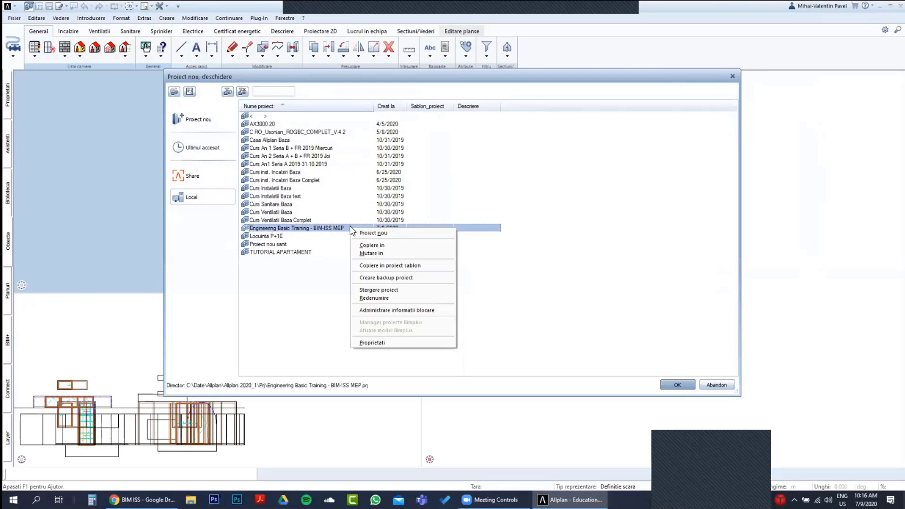
click(424, 279)
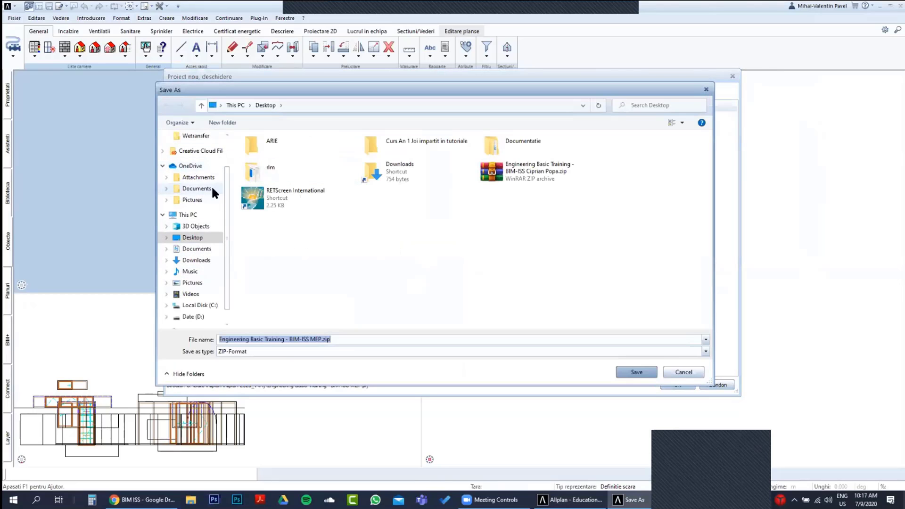
Save the project backup as a ZIP on the Desktop, adding "- Back-up 9.7.2020" to the end of its file name.
click(211, 239)
click(211, 241)
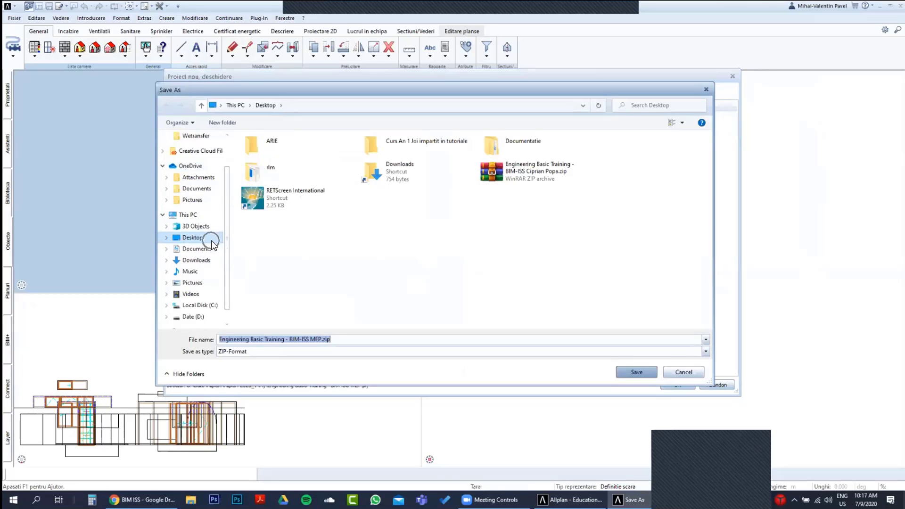
click(321, 339)
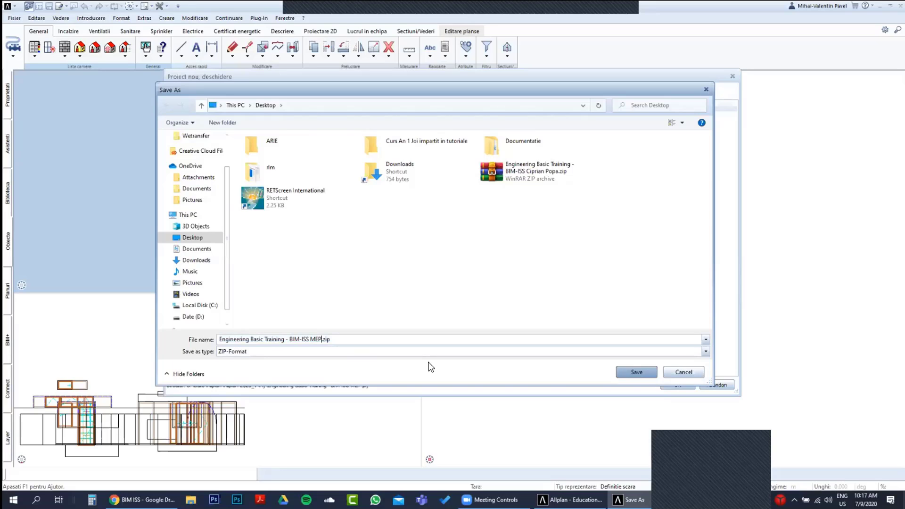
text(b)
key(BackSpace)
text(- Back-up 9.7.2020)
click(636, 373)
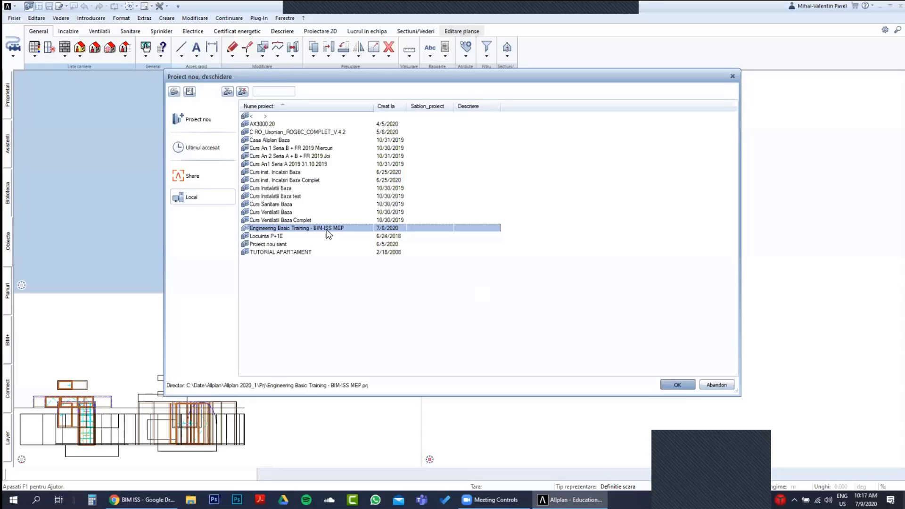
Open the Engineering Basic Training - BIM-ISS MEP project.
click(679, 385)
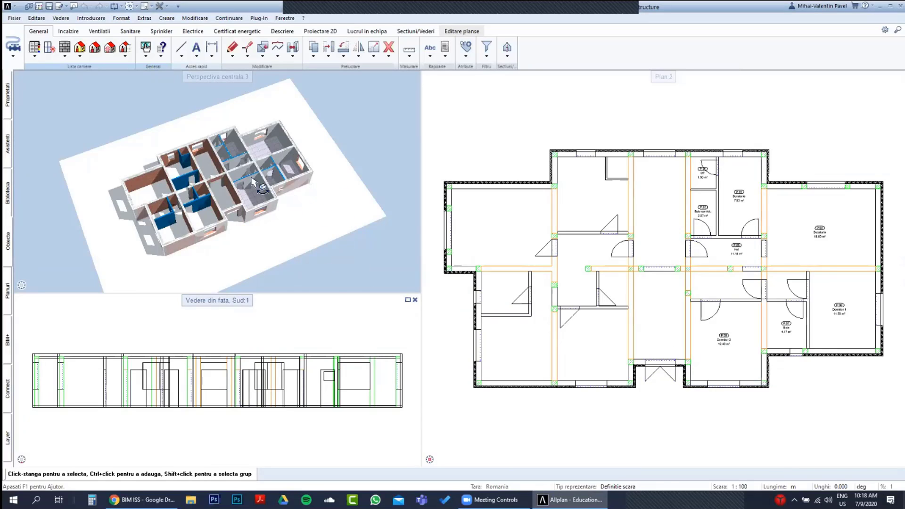
scroll(282, 182, up, 3)
scroll(282, 181, up, 4)
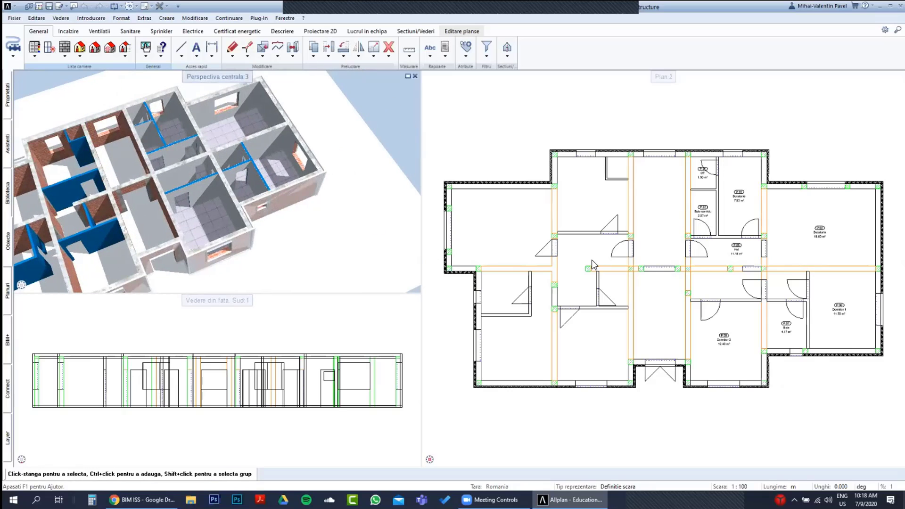
Examine the rooms with their floor and wall finishes in the central perspective and the floor plan.
middle_drag(744, 254, 541, 181)
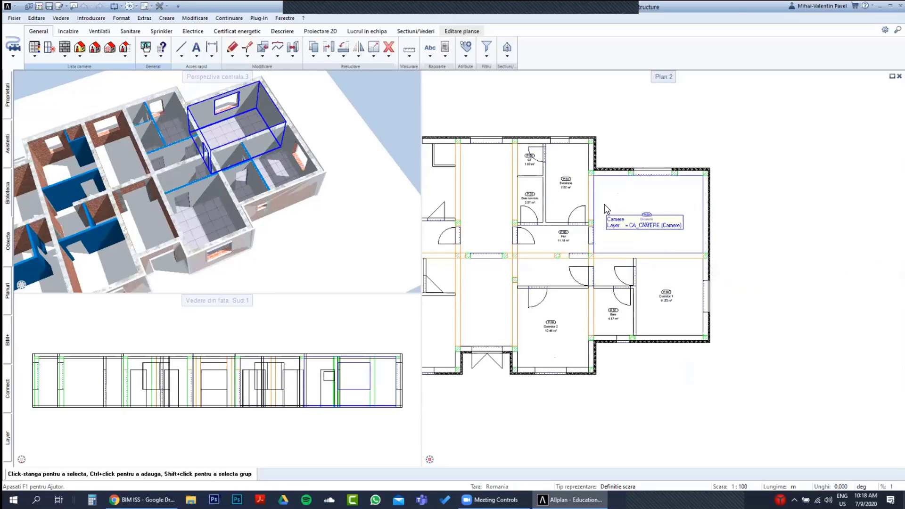
scroll(235, 136, up, 3)
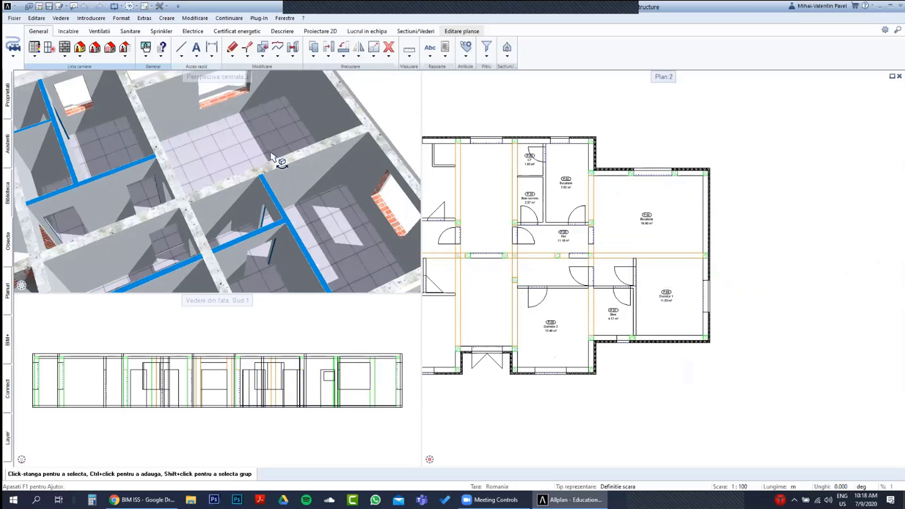
scroll(139, 174, down, 3)
shift+middle_drag(141, 177, 214, 262)
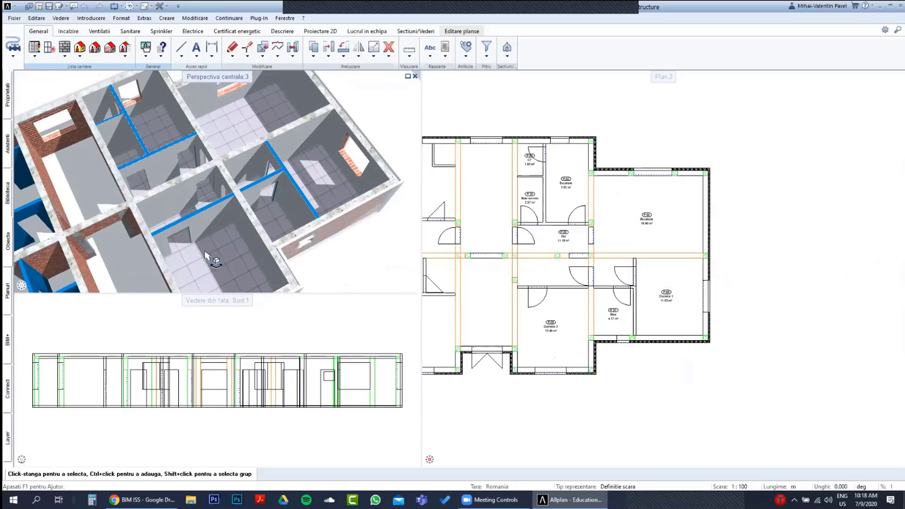
scroll(215, 263, up, 3)
scroll(213, 262, down, 2)
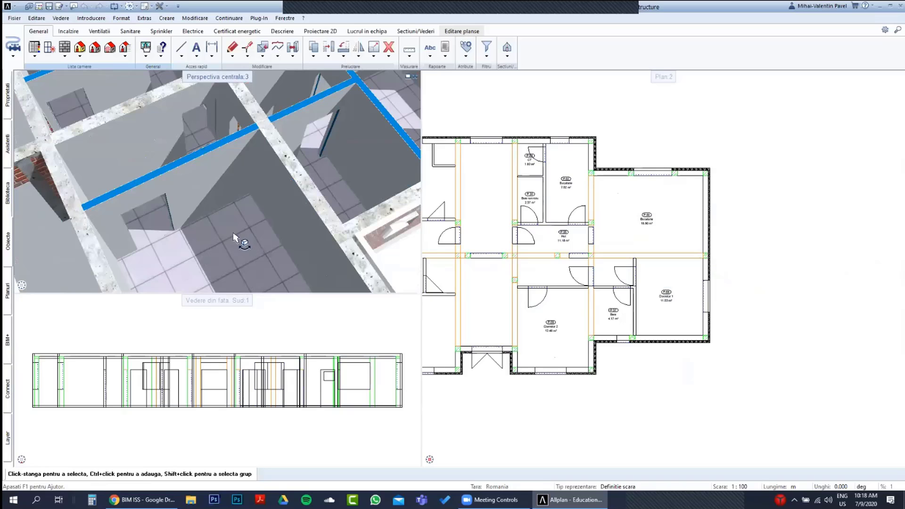
scroll(225, 237, down, 2)
shift+middle_drag(137, 242, 297, 216)
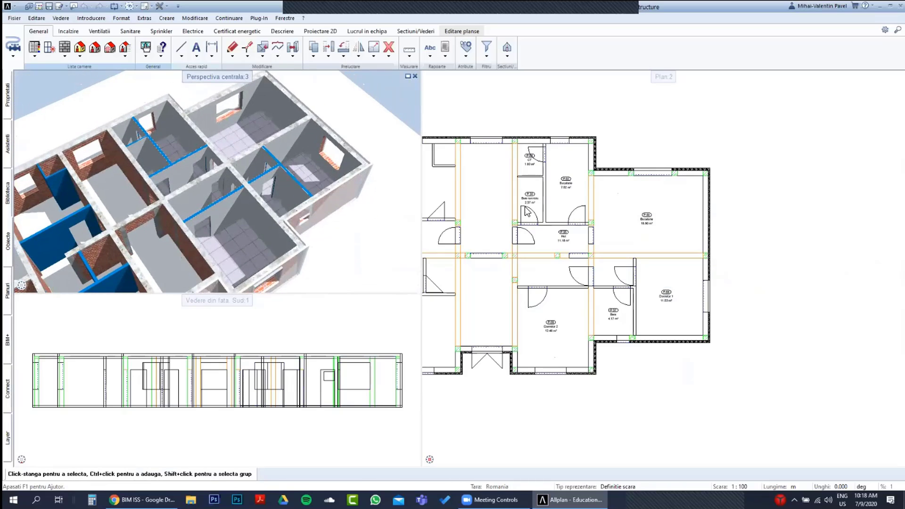
Inspect the finishes in the properties of the 7.52 m² kitchen (P.02 Bucatarie) and leave them without changes.
scroll(549, 198, up, 5)
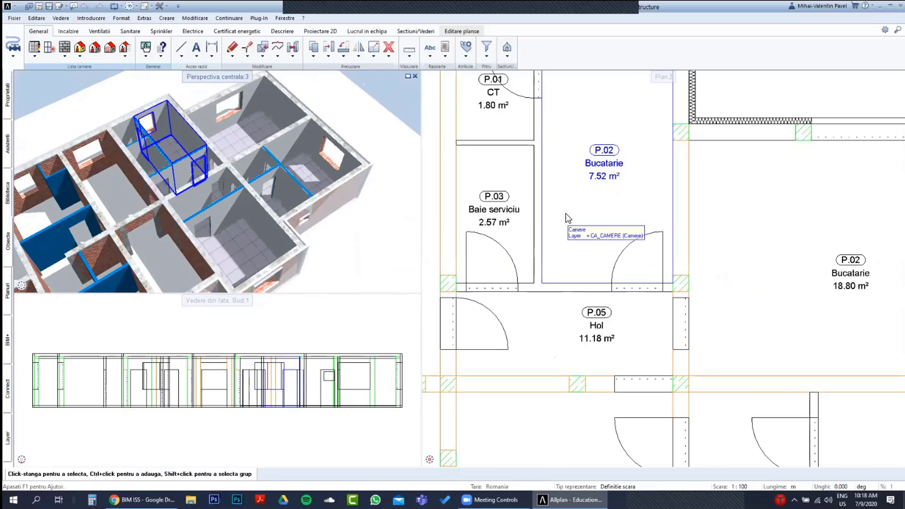
right_click(540, 224)
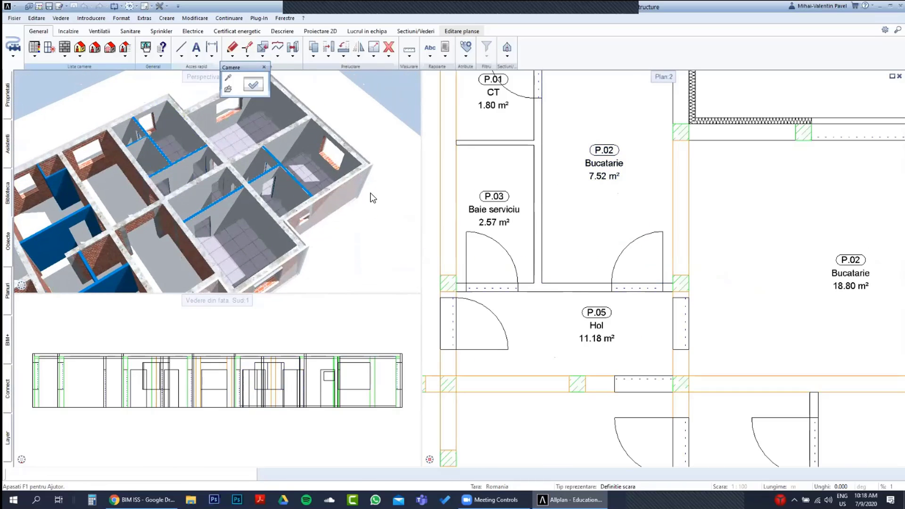
click(243, 85)
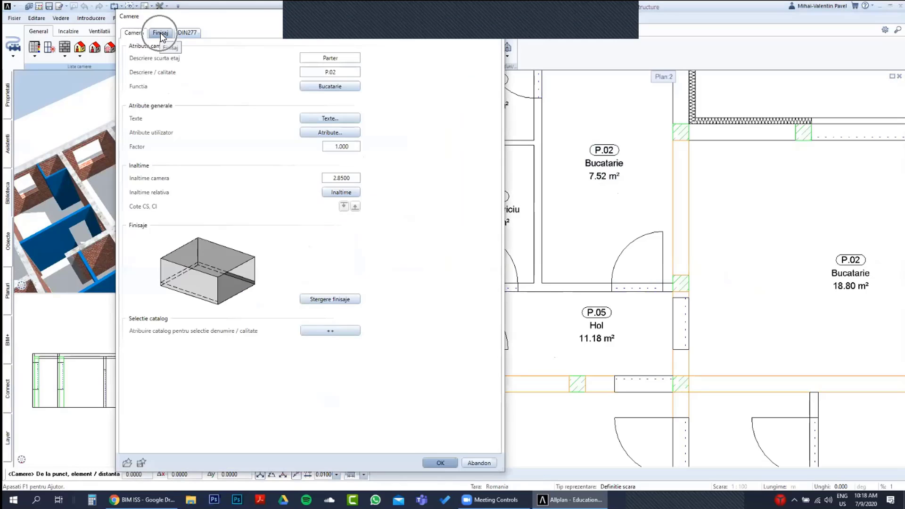
click(160, 32)
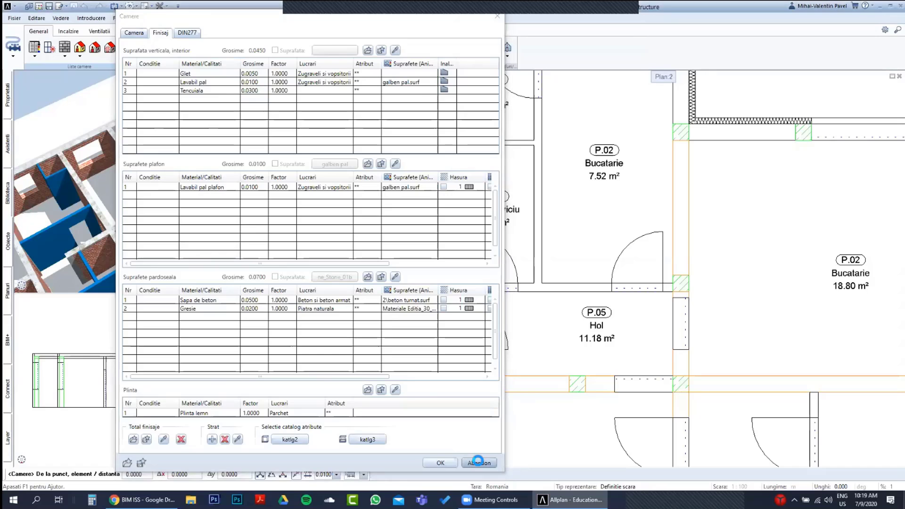
click(477, 462)
key(Escape)
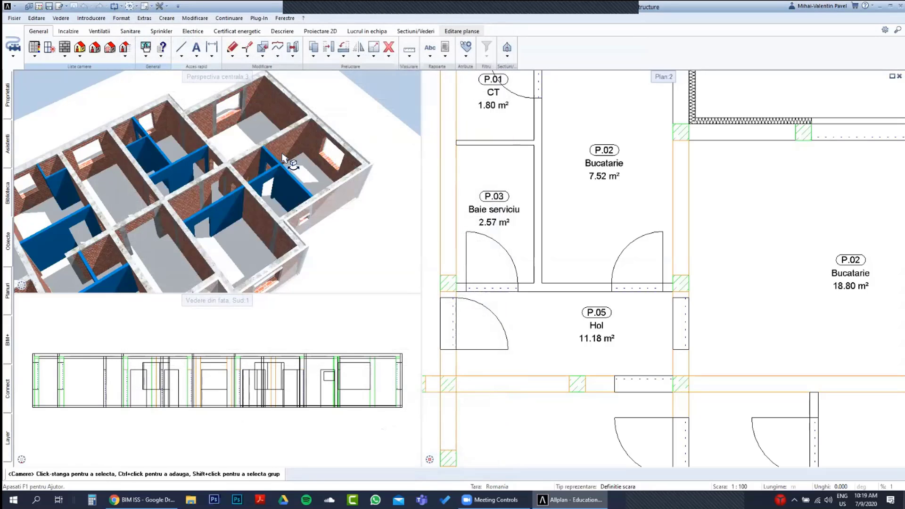
Compare the half of the house with defined rooms against the half without them, in perspective and in plan.
drag(263, 198, 305, 221)
scroll(158, 237, up, 2)
drag(355, 237, 309, 196)
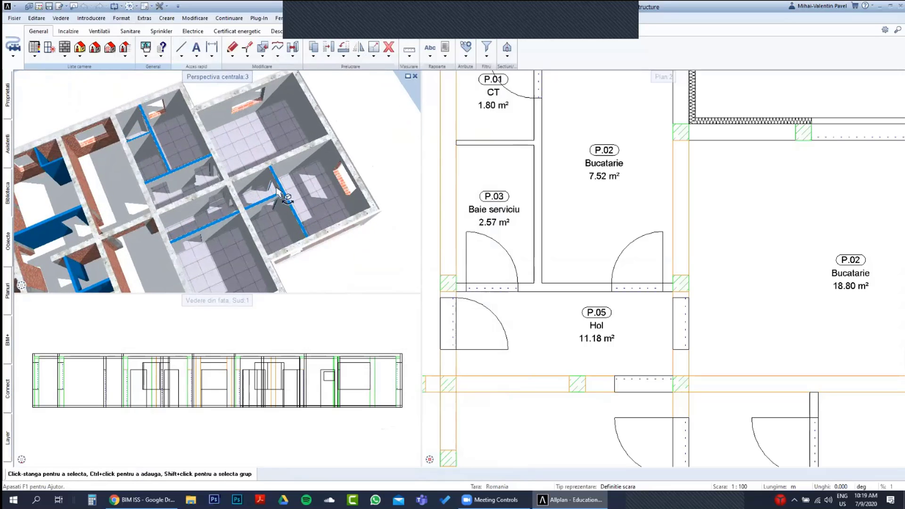
scroll(664, 207, down, 3)
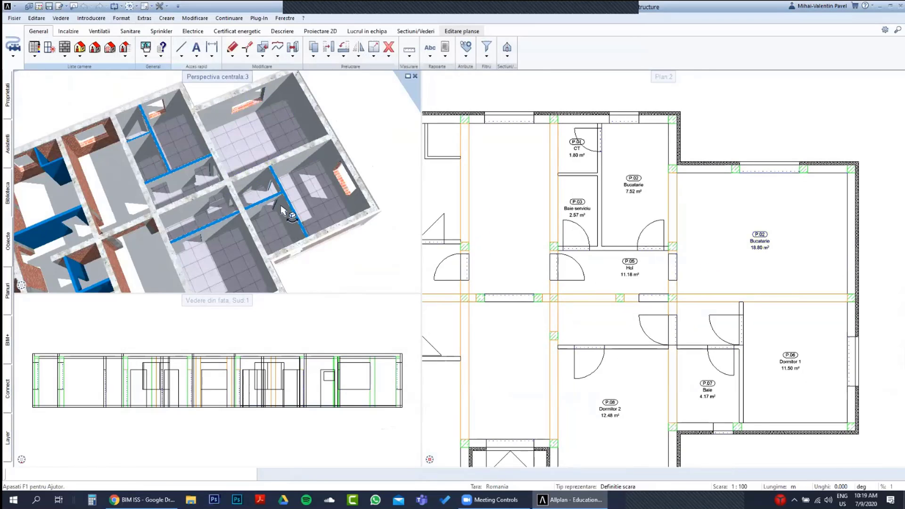
scroll(365, 160, down, 5)
scroll(365, 160, up, 5)
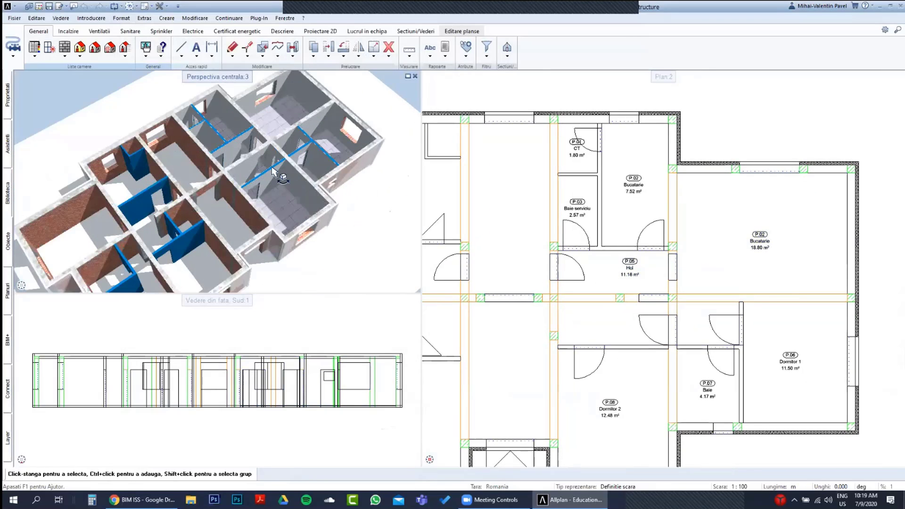
scroll(653, 276, down, 3)
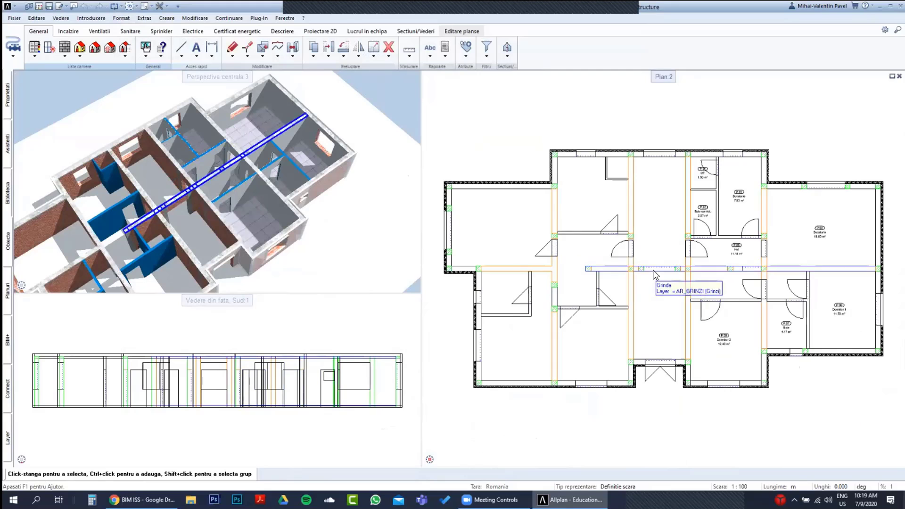
scroll(576, 263, up, 1)
scroll(608, 282, down, 1)
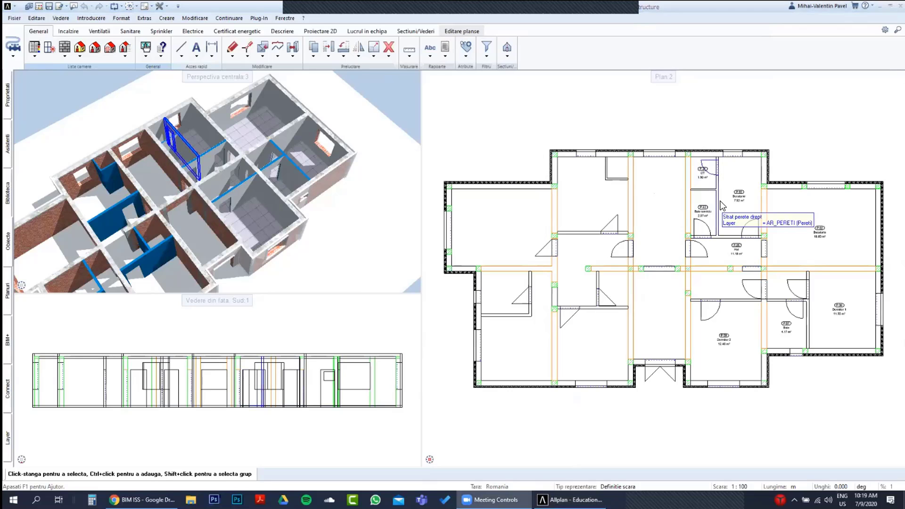
drag(179, 185, 203, 188)
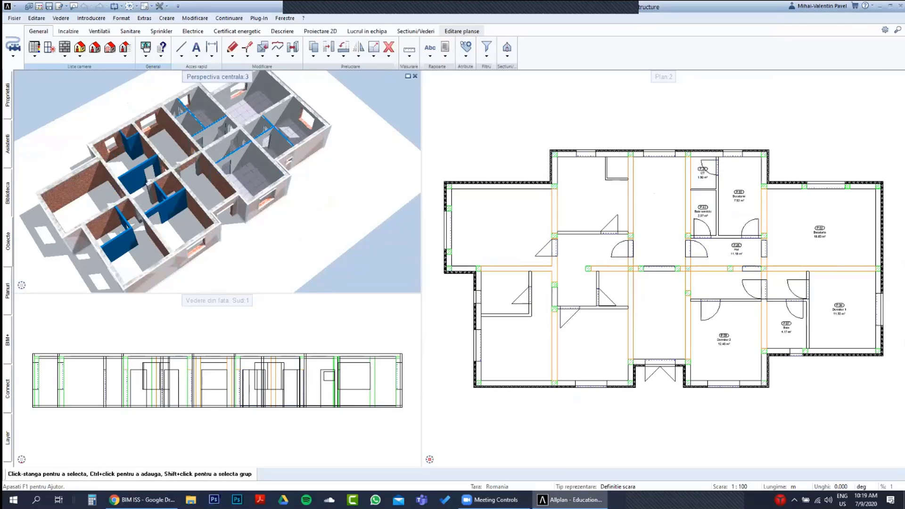
middle_drag(754, 263, 747, 248)
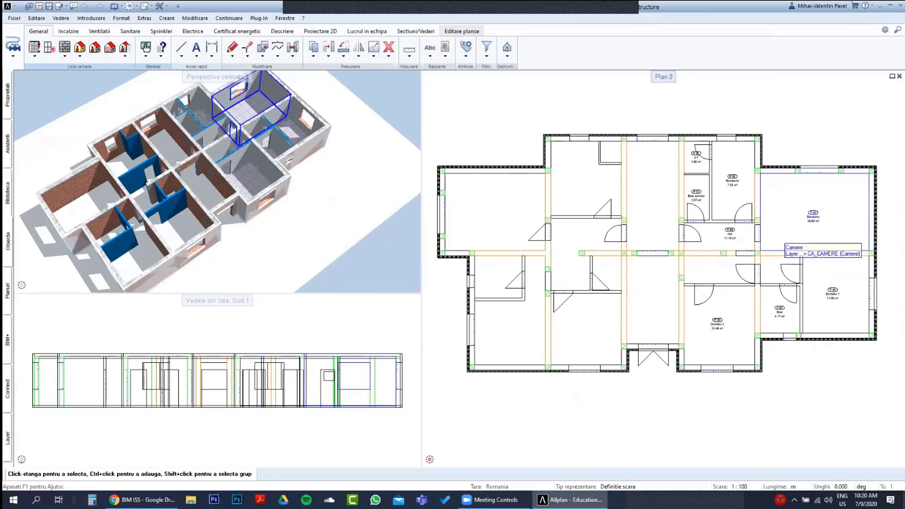
scroll(650, 259, up, 2)
scroll(651, 259, down, 2)
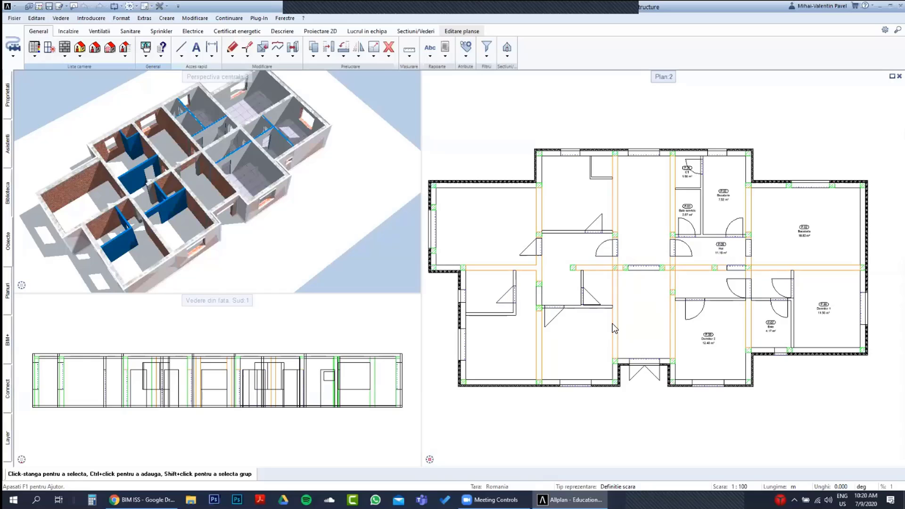
scroll(701, 346, up, 3)
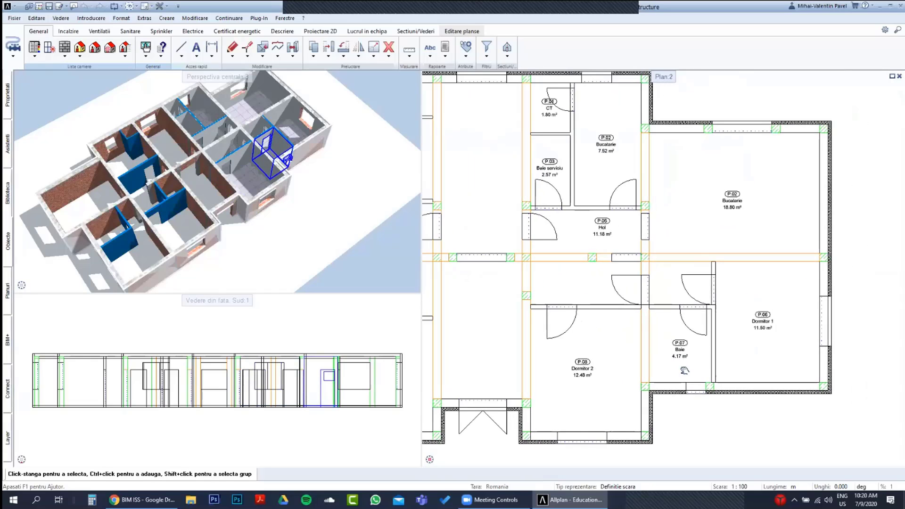
middle_drag(685, 362, 666, 364)
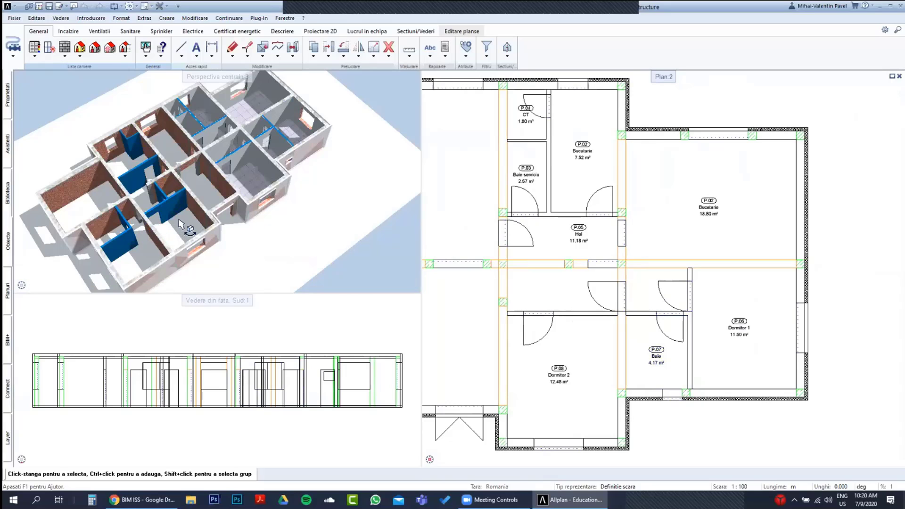
drag(228, 236, 304, 180)
scroll(304, 181, up, 2)
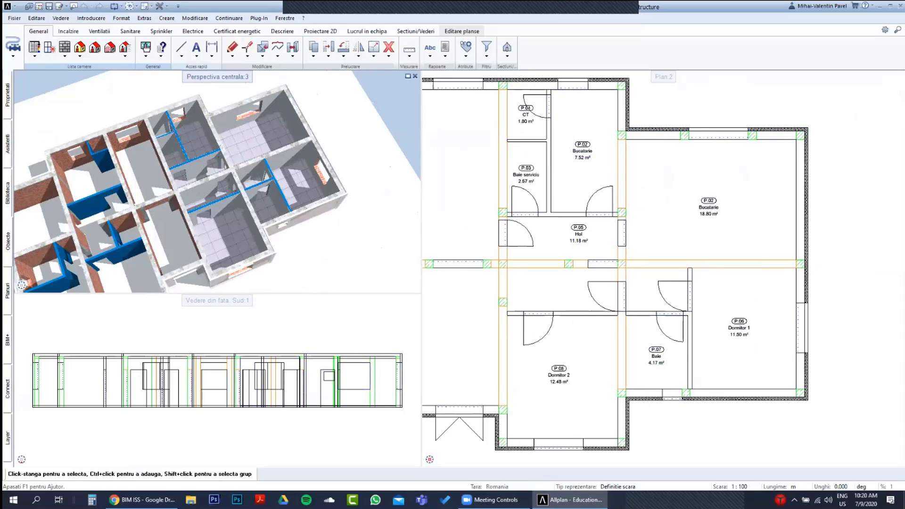
scroll(843, 193, down, 2)
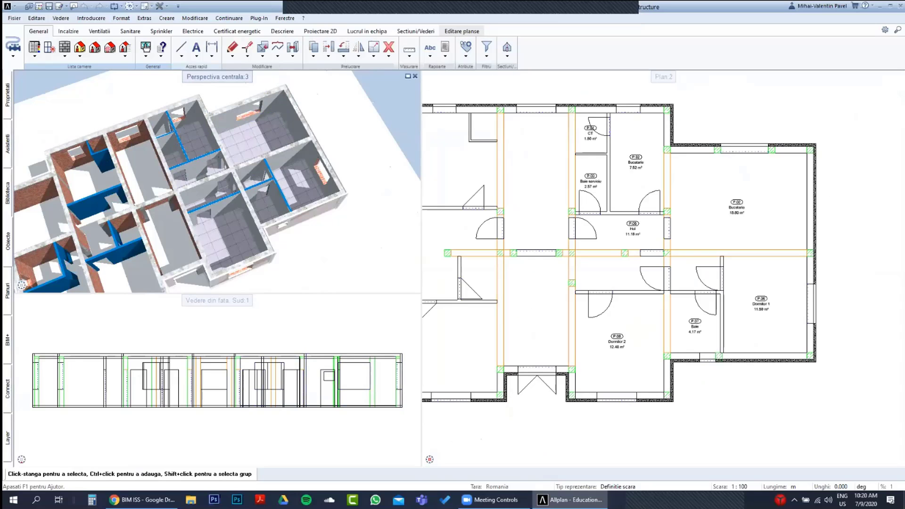
Open the building structure drawings and unload drawing 16, Grid (Construction Axes), keeping drawing 31, GF structure, active.
key(ctrl)
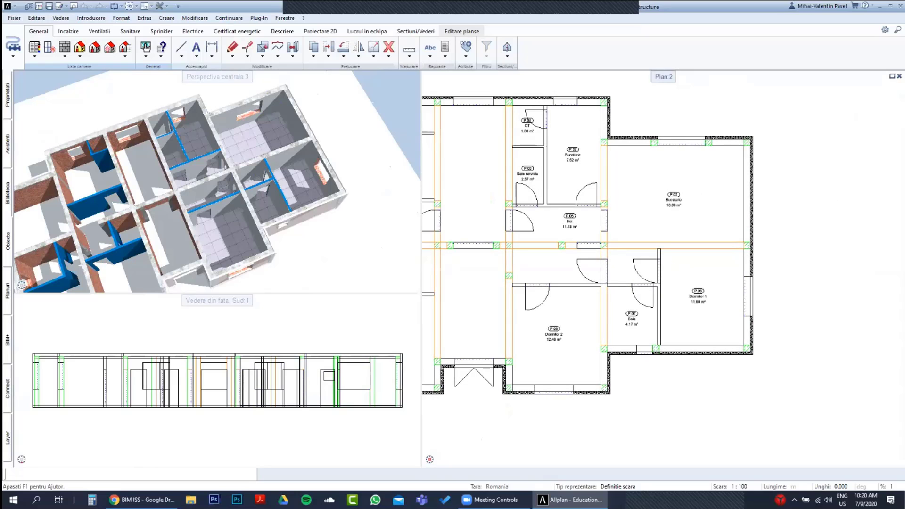
key(F2)
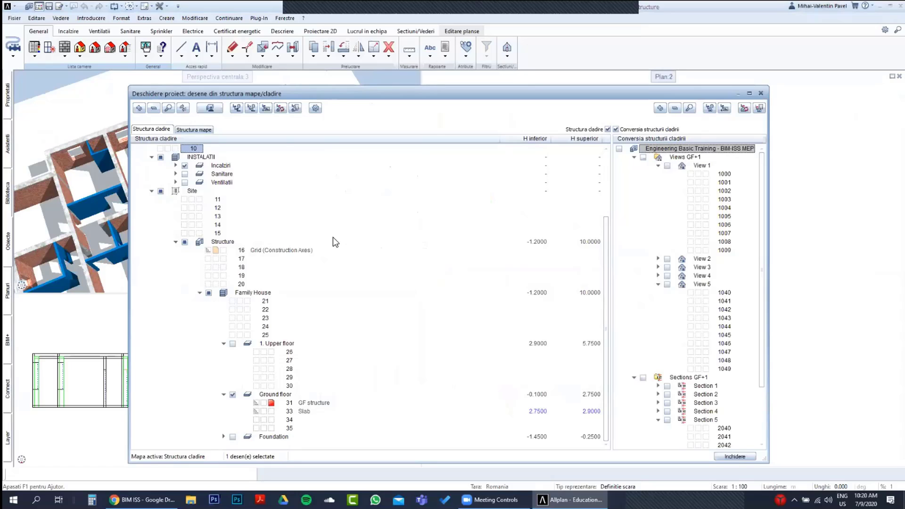
drag(330, 91, 326, 58)
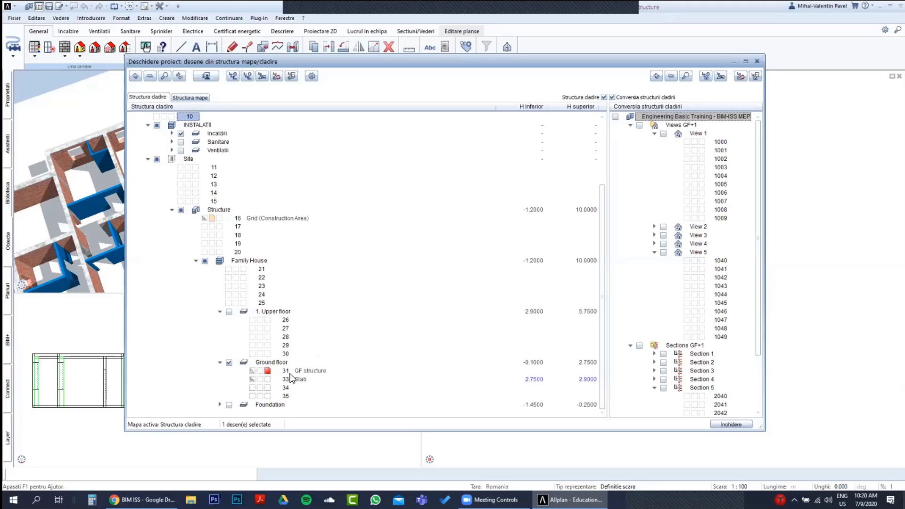
click(267, 372)
click(209, 218)
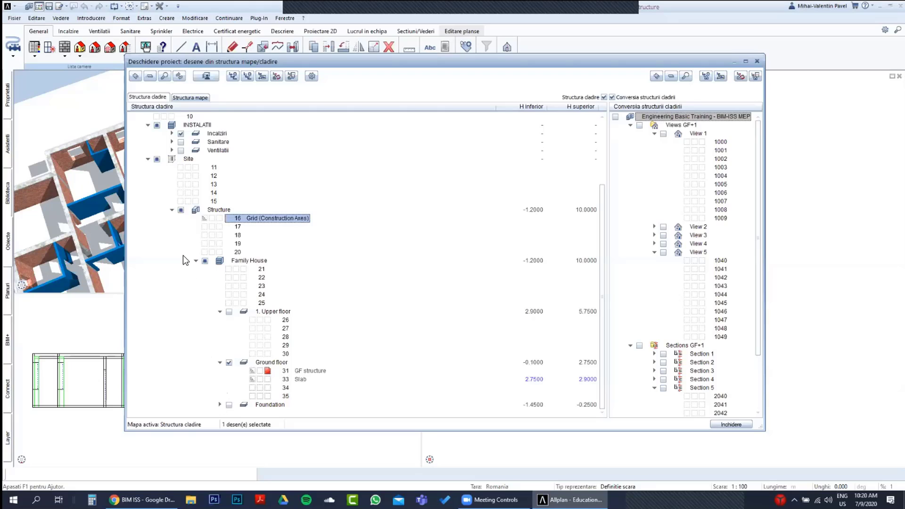
Unload the Incalziri drawings under INSTALATII and close the building structure with only GF structure loaded.
click(172, 133)
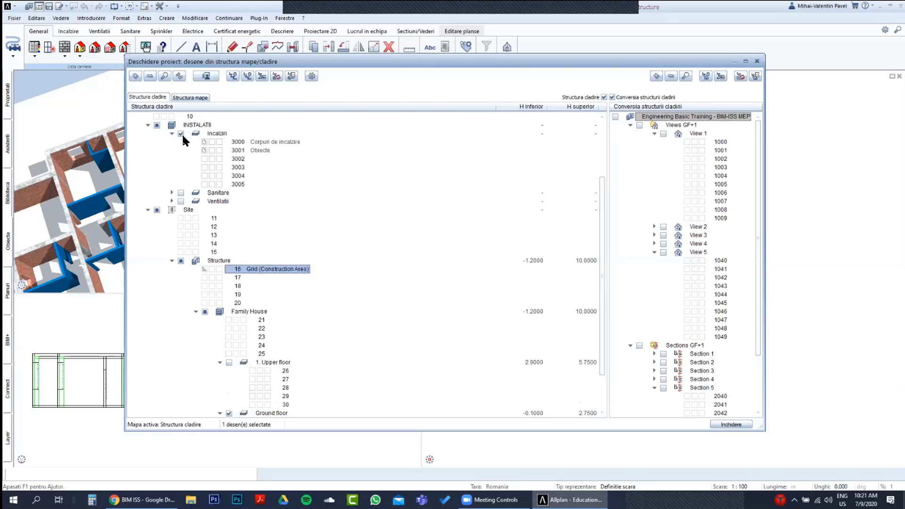
click(180, 134)
click(172, 134)
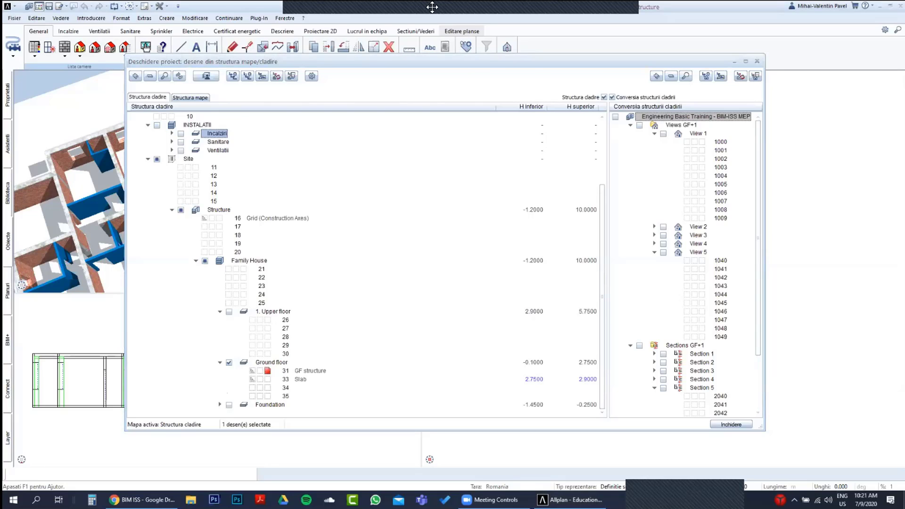
click(393, 64)
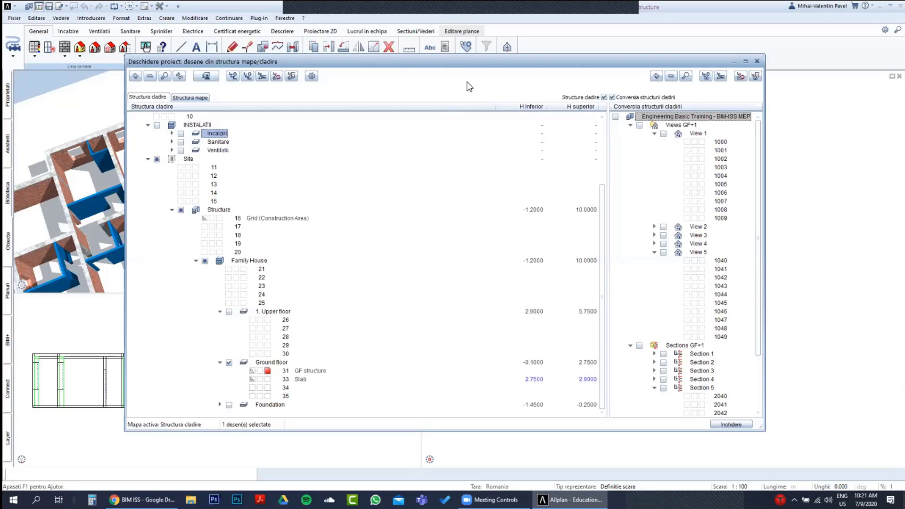
click(283, 378)
click(307, 373)
click(730, 422)
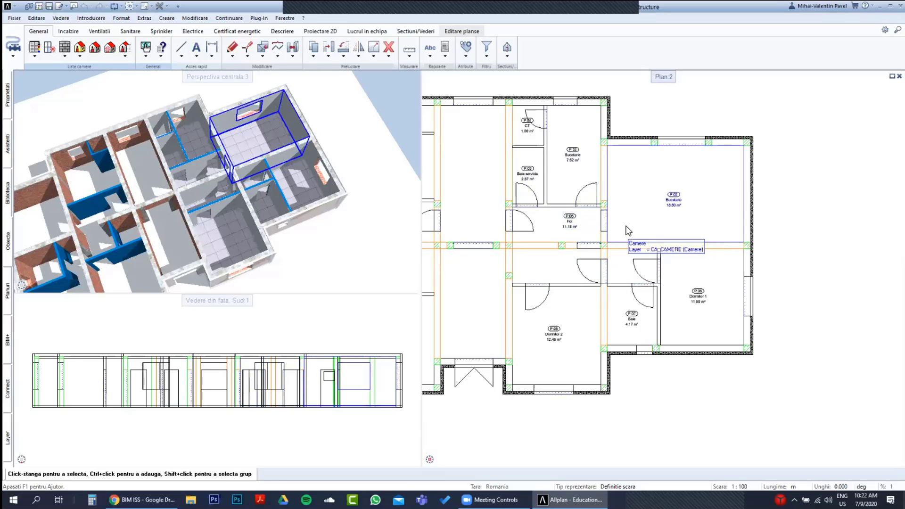
Examine the room outlines of the 18.80 m² kitchen, the hall, Dormitor 2 and Dormitor 1 in the floor plan and perspective.
key(ctrl)
click(634, 191)
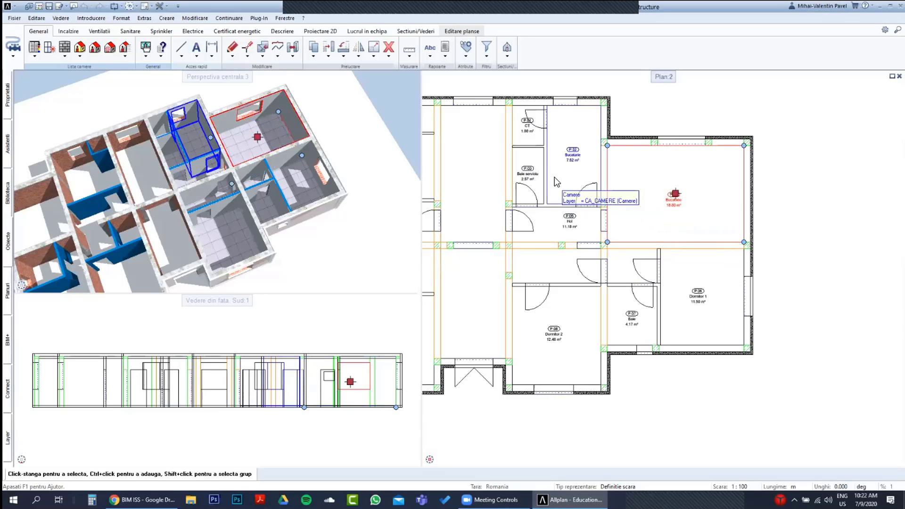
click(554, 189)
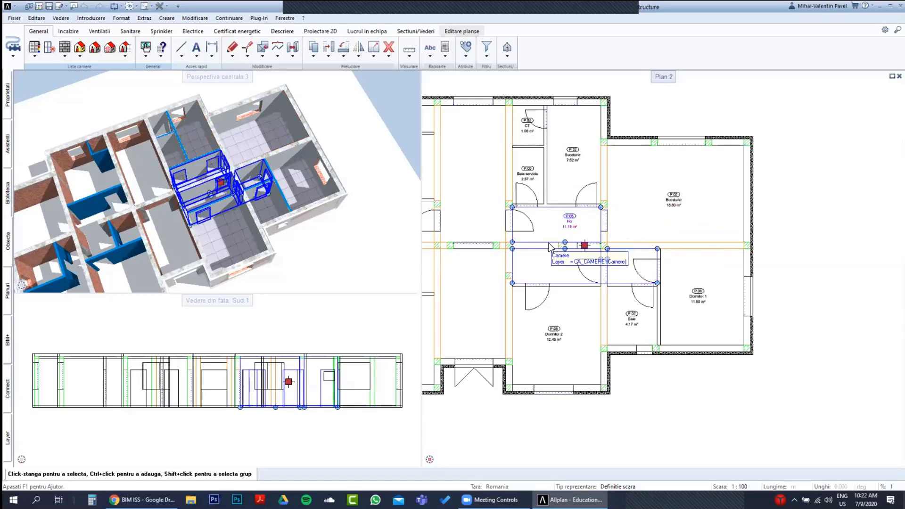
click(568, 242)
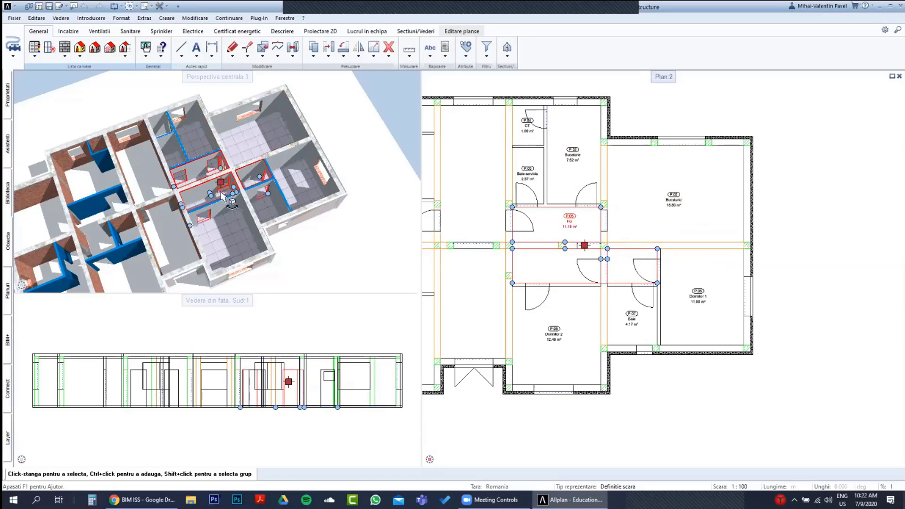
click(536, 337)
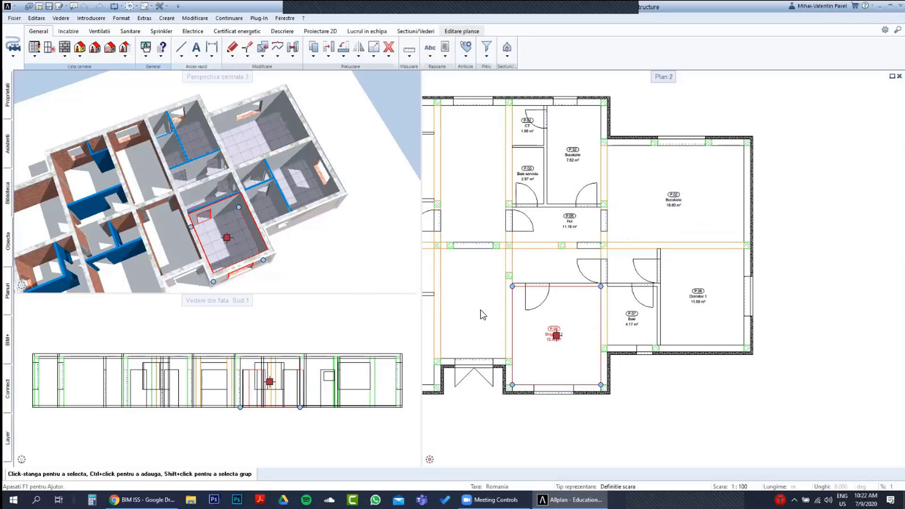
mouse_move(535, 317)
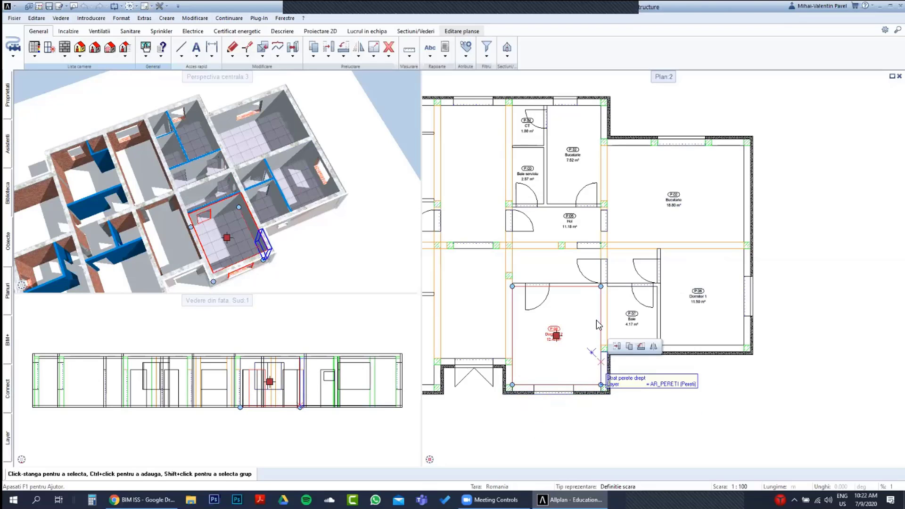
click(528, 397)
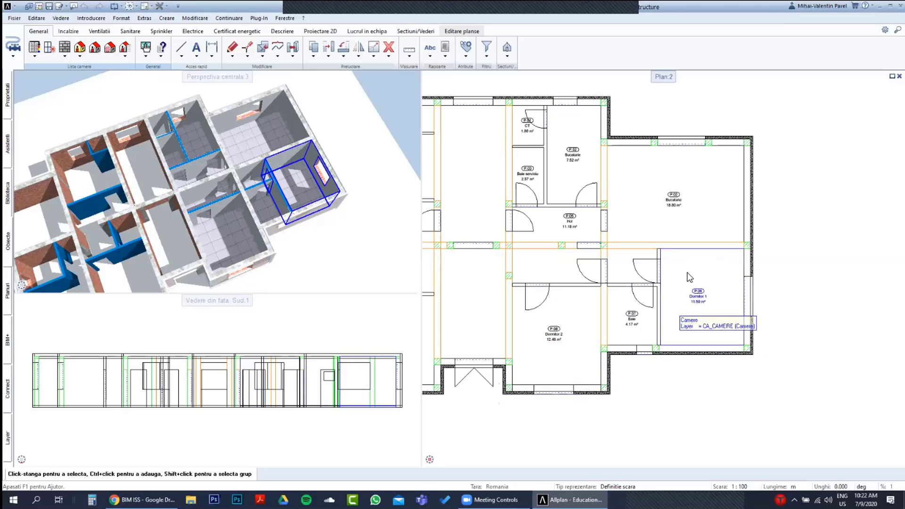
click(680, 319)
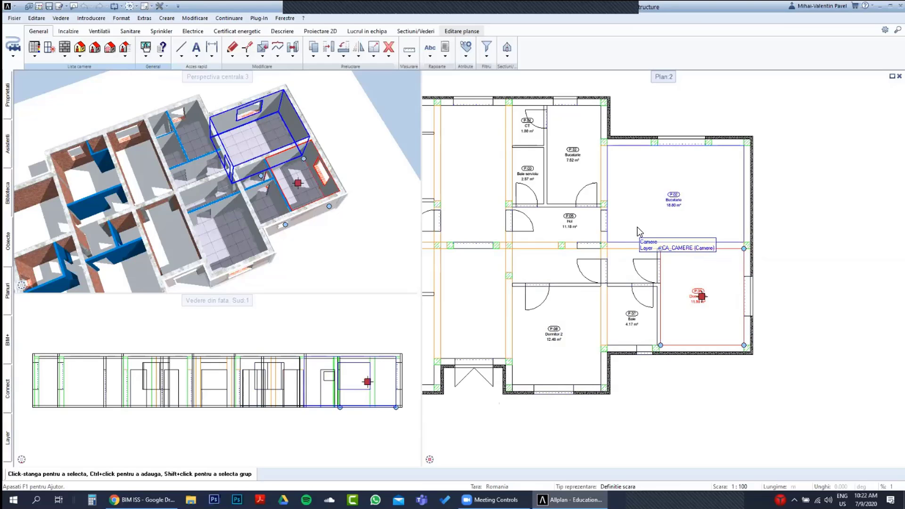
key(Escape)
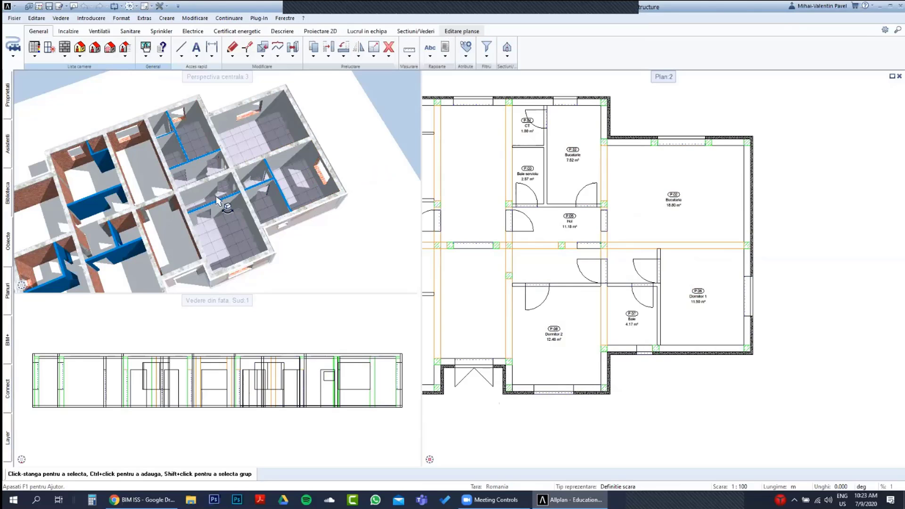
Set the working discipline to Instalatii cladiri and display its General commands.
drag(227, 208, 259, 195)
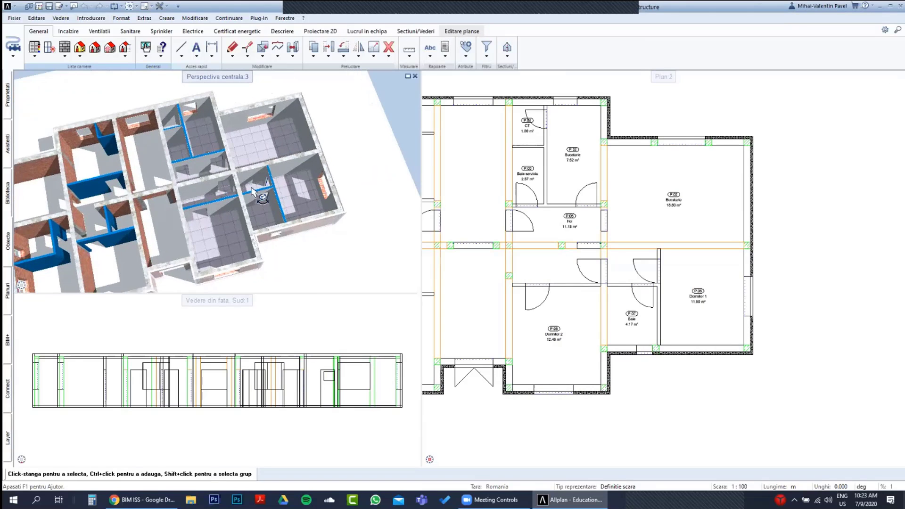
click(31, 53)
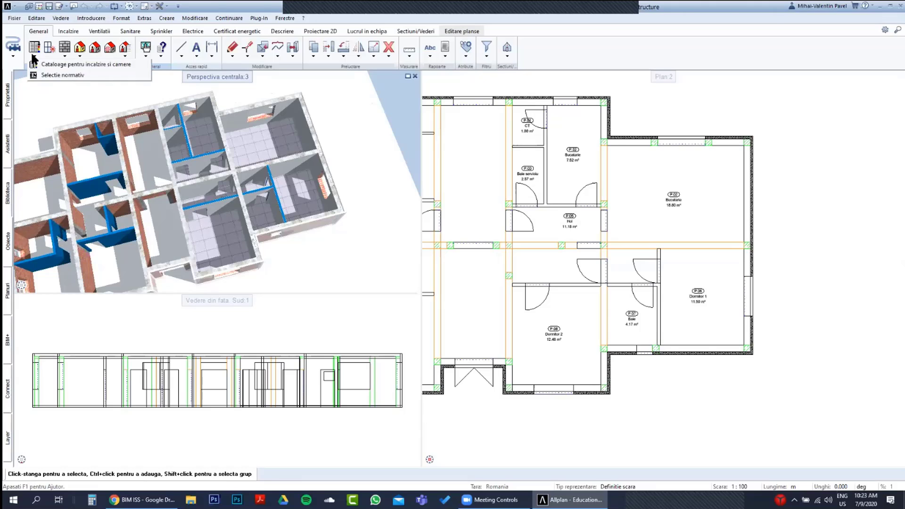
click(105, 75)
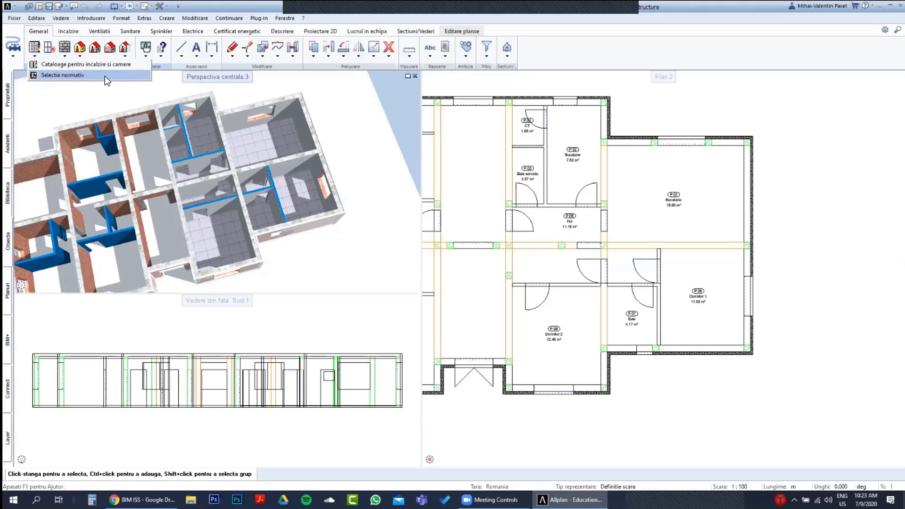
click(14, 61)
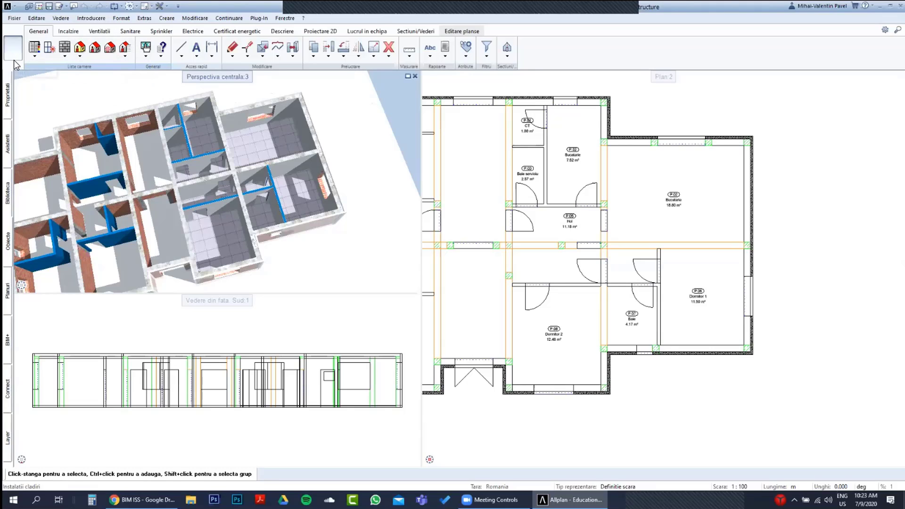
click(13, 61)
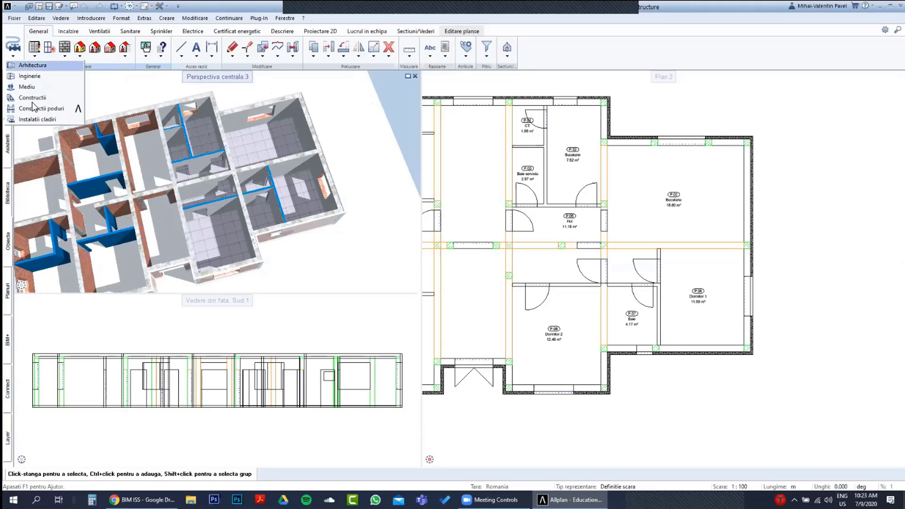
click(58, 120)
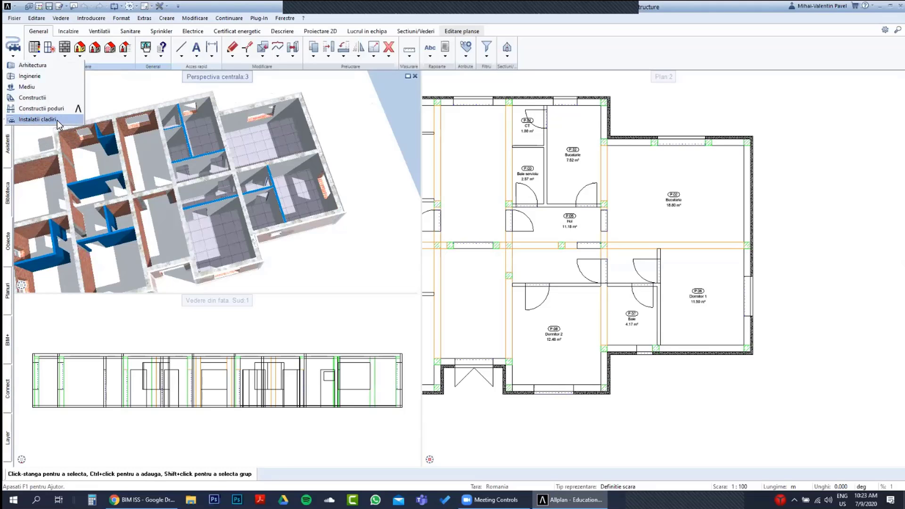
click(40, 34)
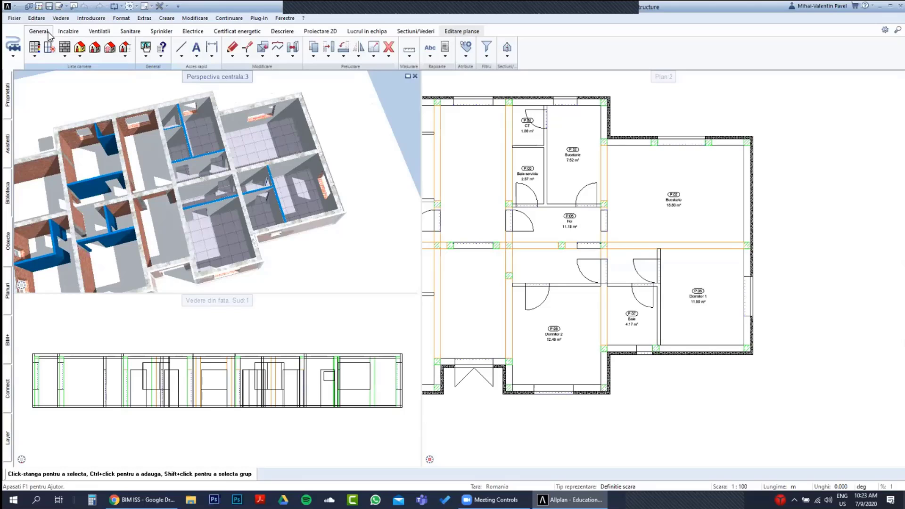
Set the current calculation norm to Normativ romanesc and the climate data to Romania (ro).
click(35, 58)
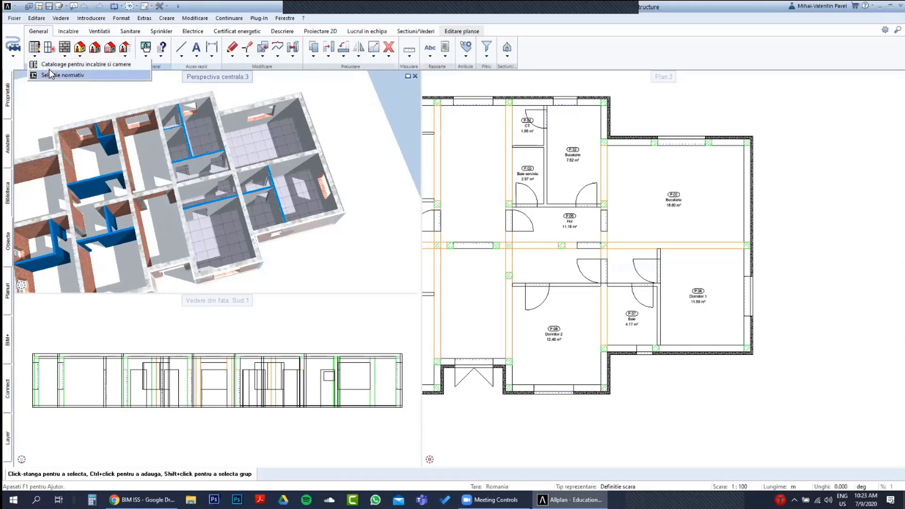
click(89, 75)
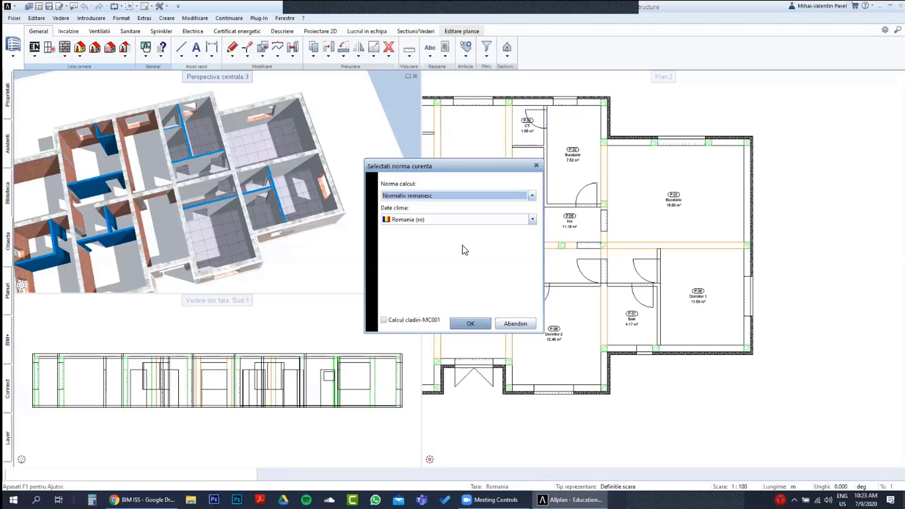
click(533, 221)
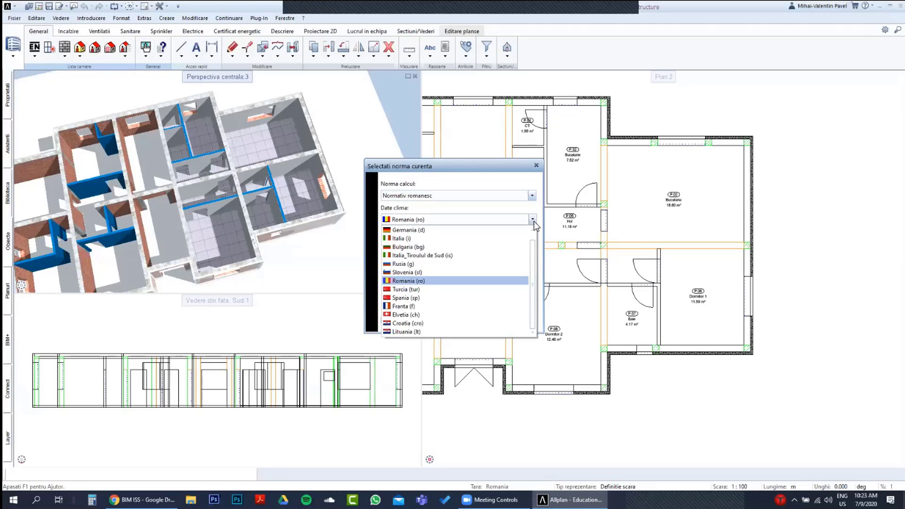
click(408, 281)
click(531, 196)
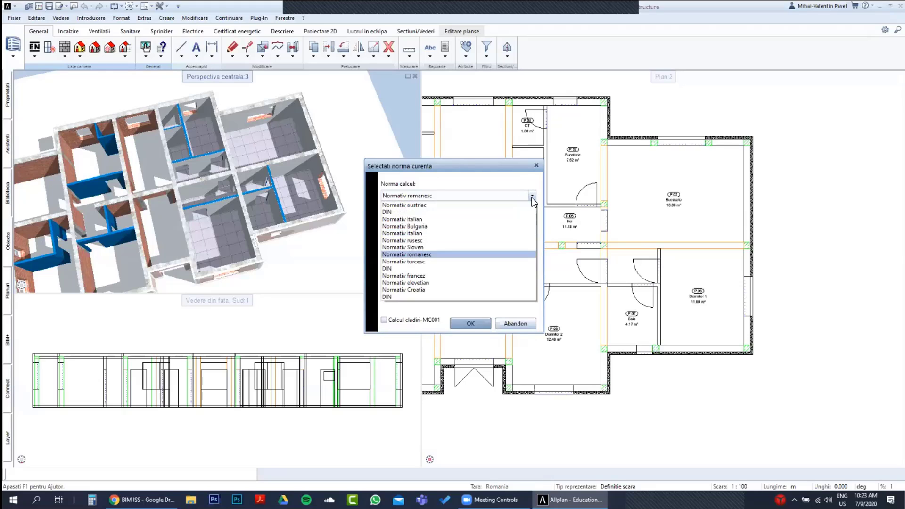
click(431, 253)
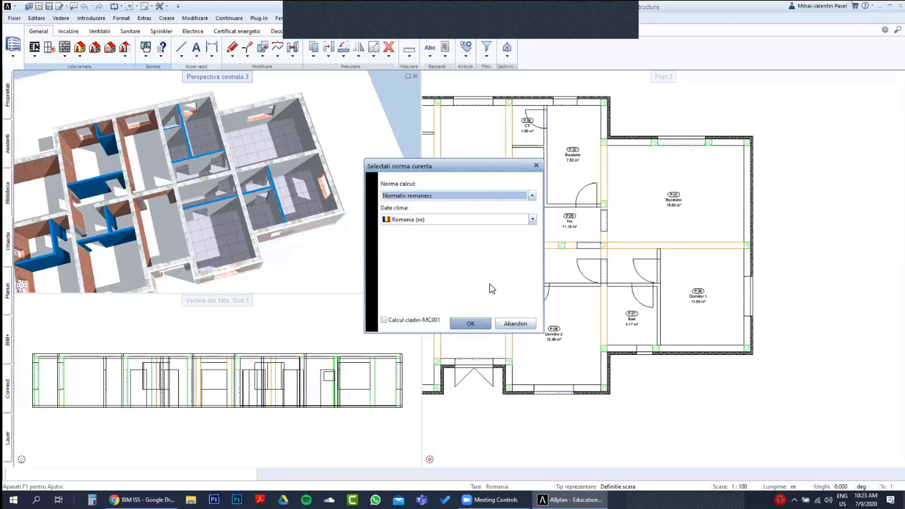
click(471, 324)
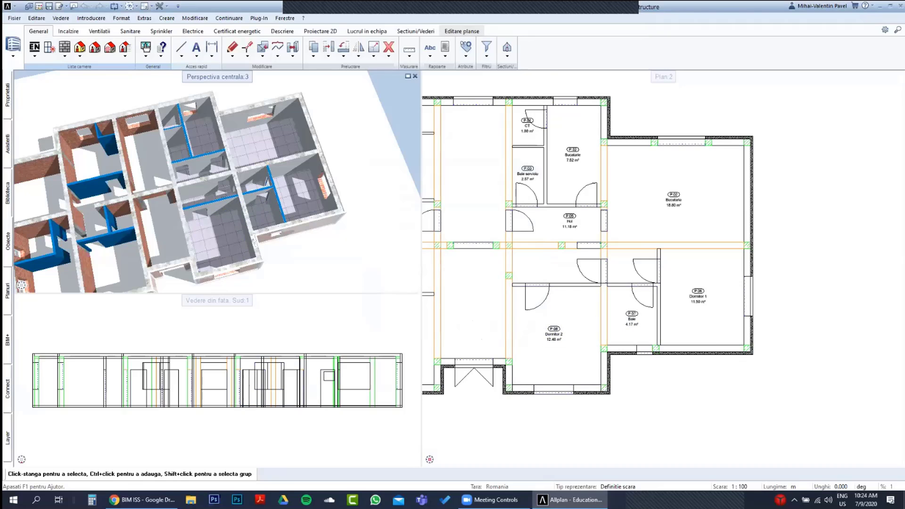
Open the heat demand catalogue data according to EN 12831 and place the dialog clear of the floor plan.
scroll(747, 148, up, 3)
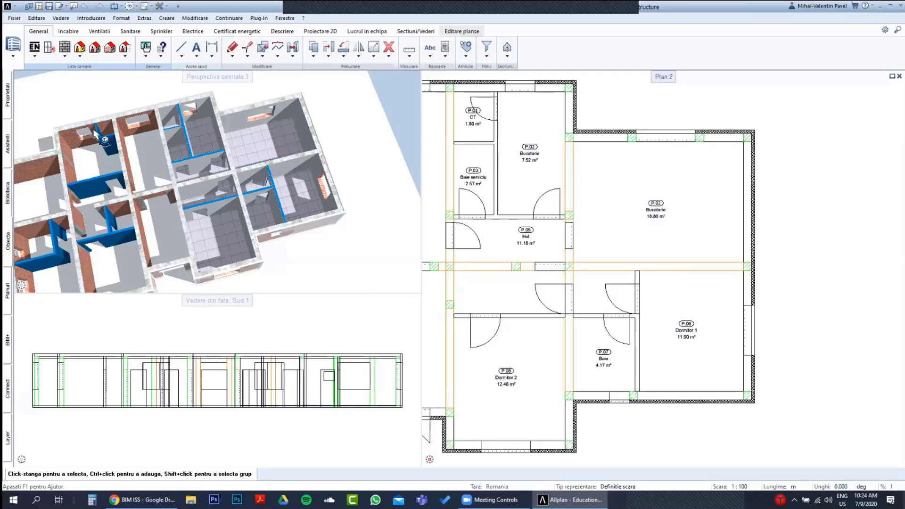
click(50, 48)
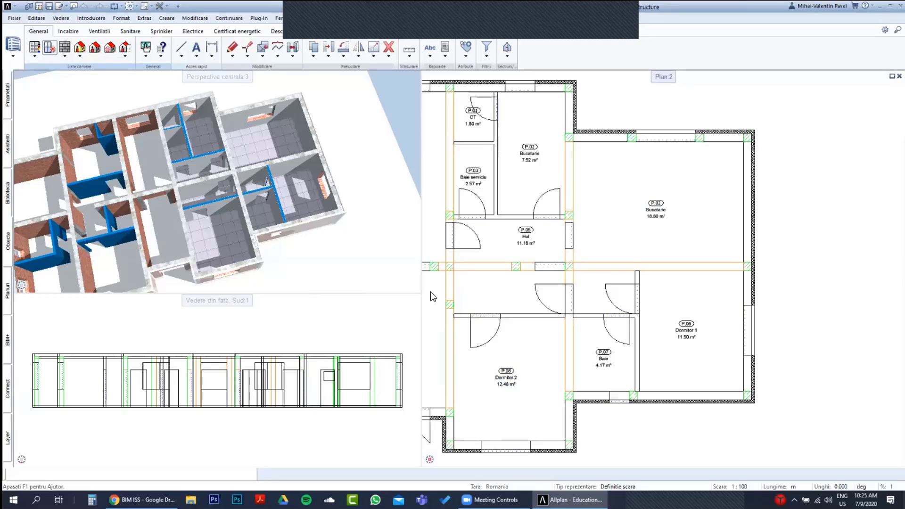
click(598, 245)
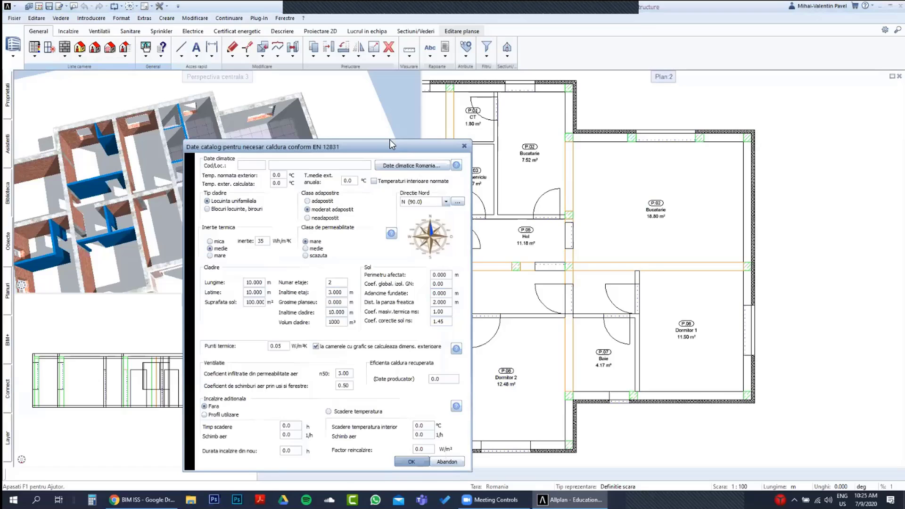
drag(390, 140, 454, 99)
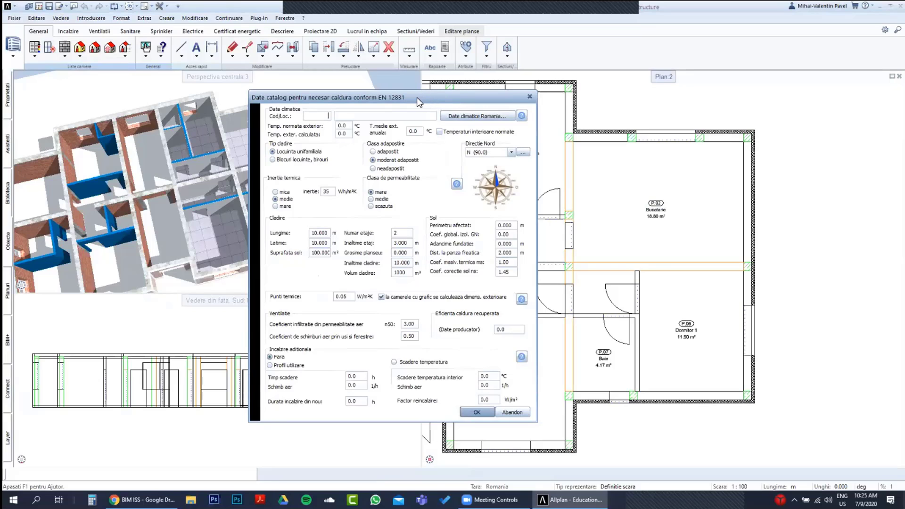
drag(416, 97, 285, 100)
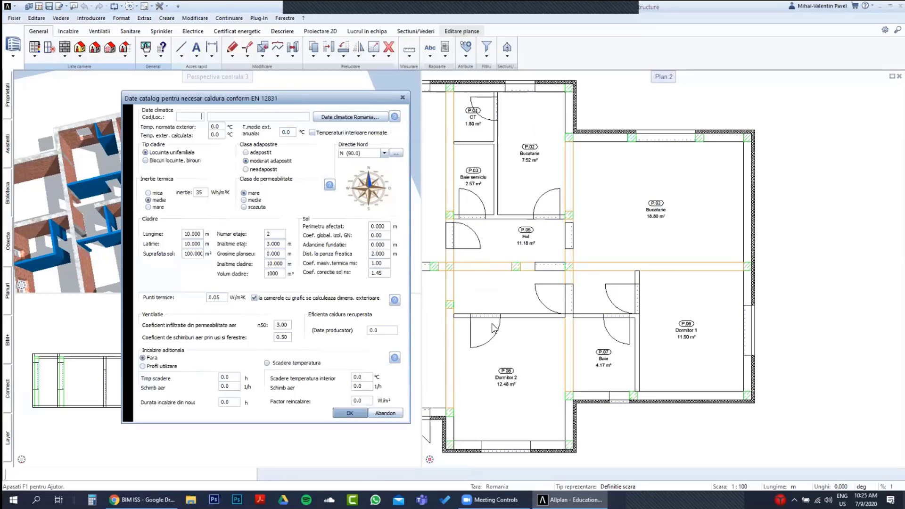
Open the Romanian climate data and filter the localities by county, comparing Brasov with Bucuresti and ending on Bucuresti.
click(358, 118)
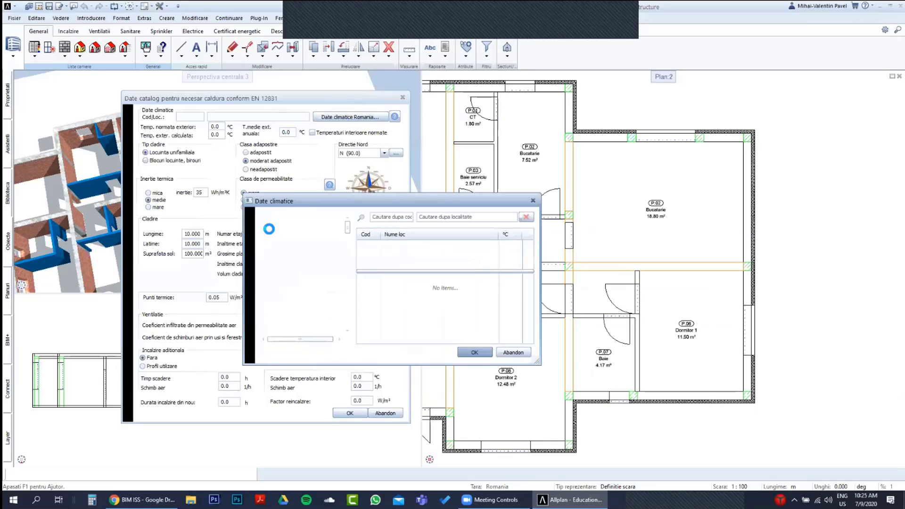
scroll(304, 278, down, 5)
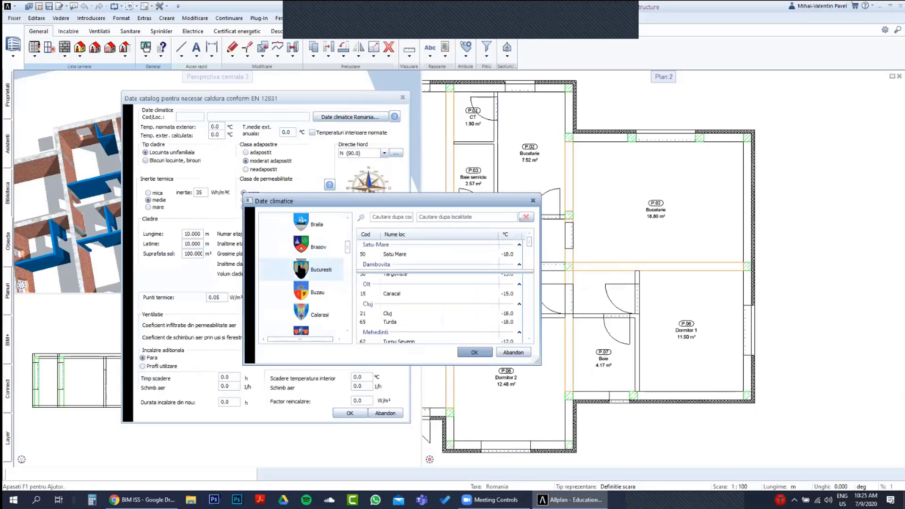
scroll(302, 292, up, 2)
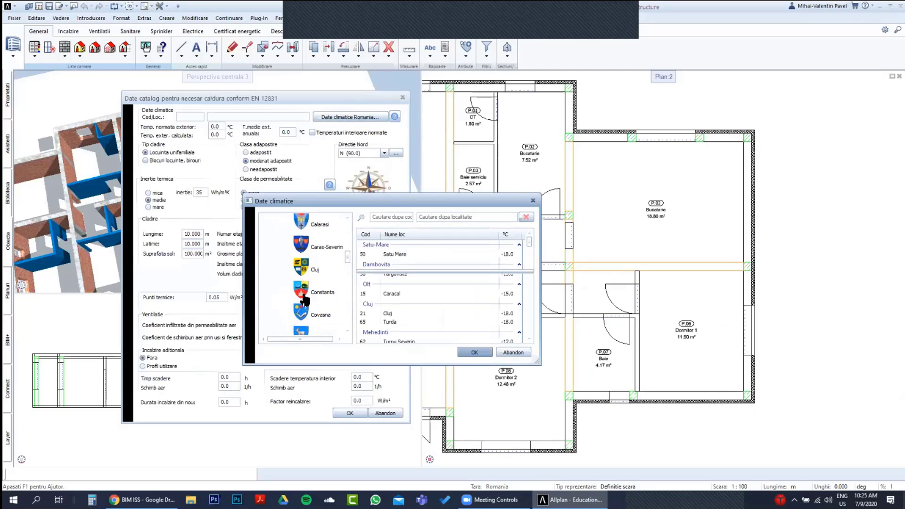
scroll(304, 299, up, 2)
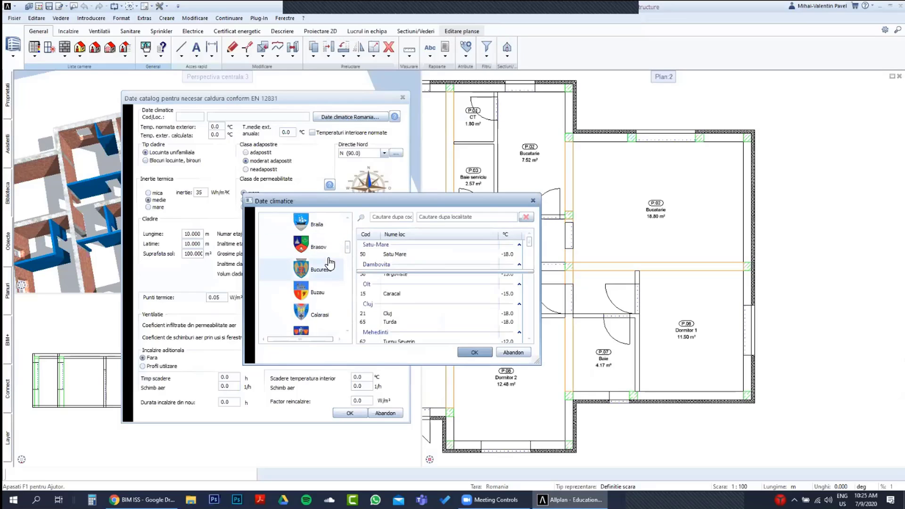
click(329, 277)
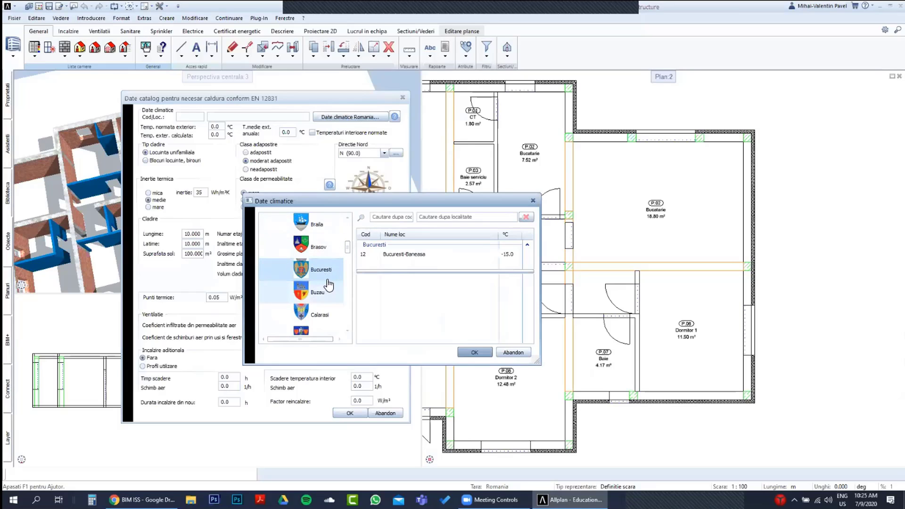
click(311, 252)
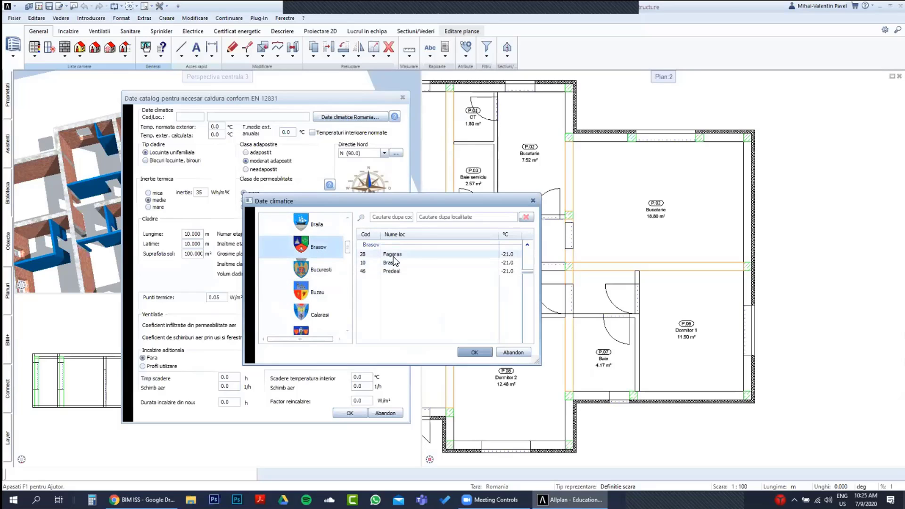
click(314, 270)
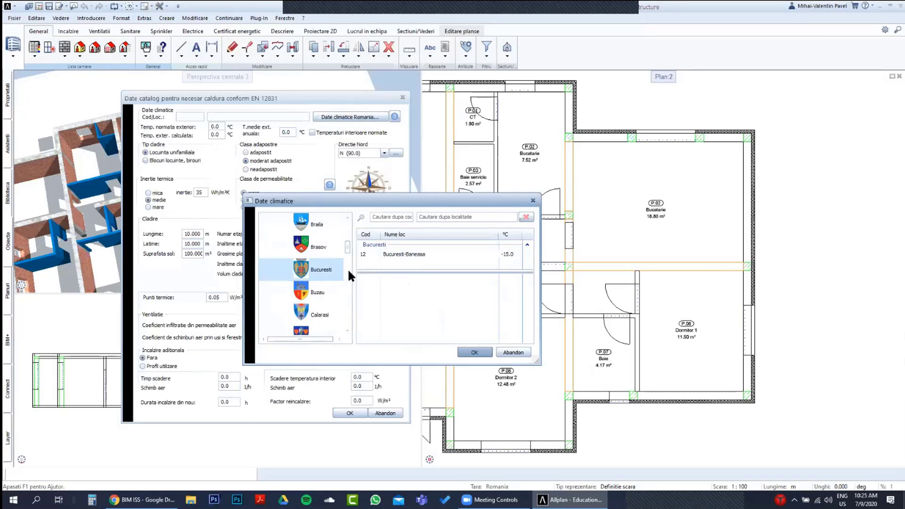
Assign Bucuresti-Baneasa as the project's climate location.
click(423, 255)
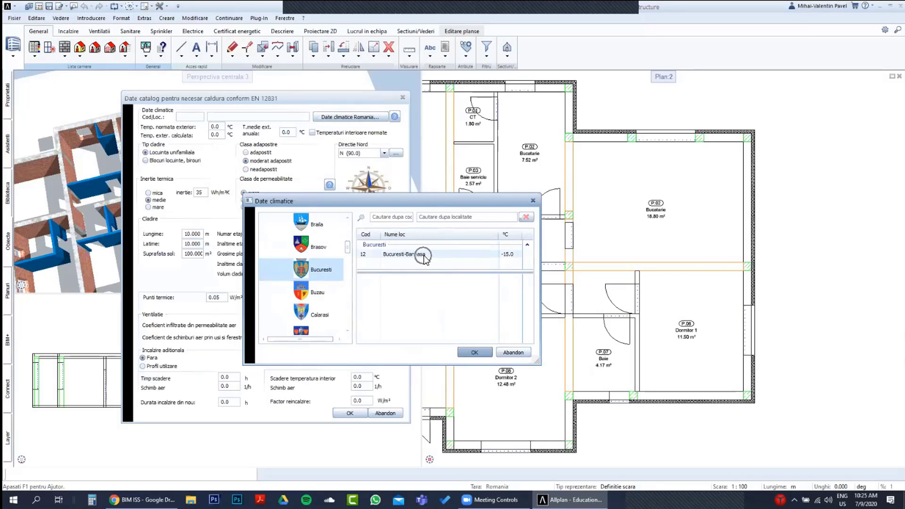
click(508, 265)
click(508, 265)
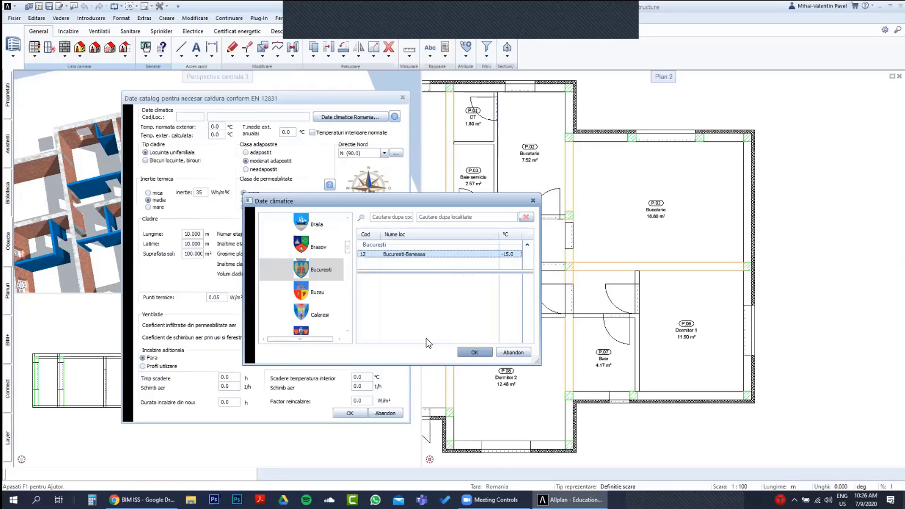
click(512, 254)
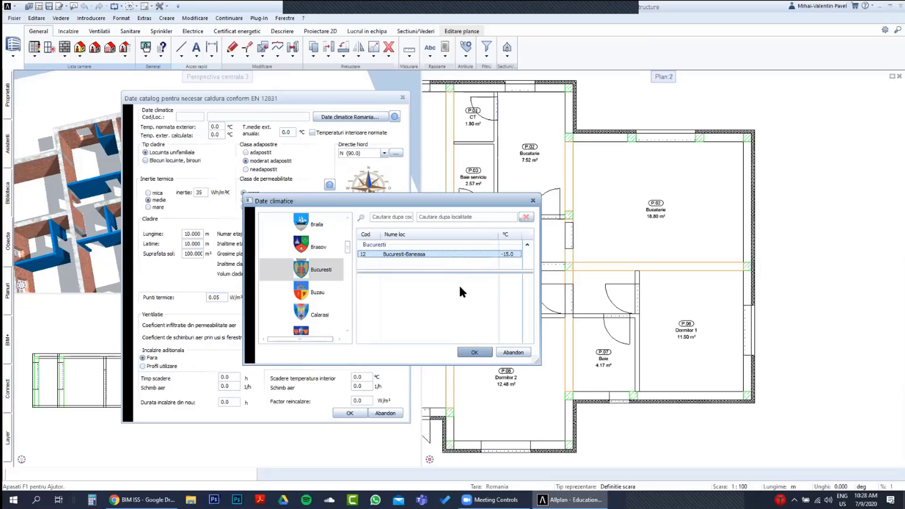
click(521, 266)
click(469, 352)
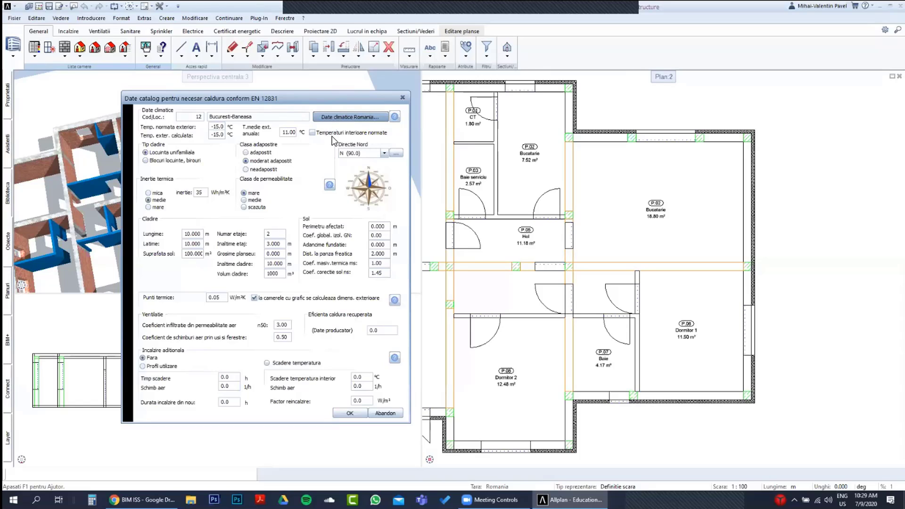
Set the building type to Blocuri locuinte, birouri, with the shelter class moderat adapostit.
click(172, 156)
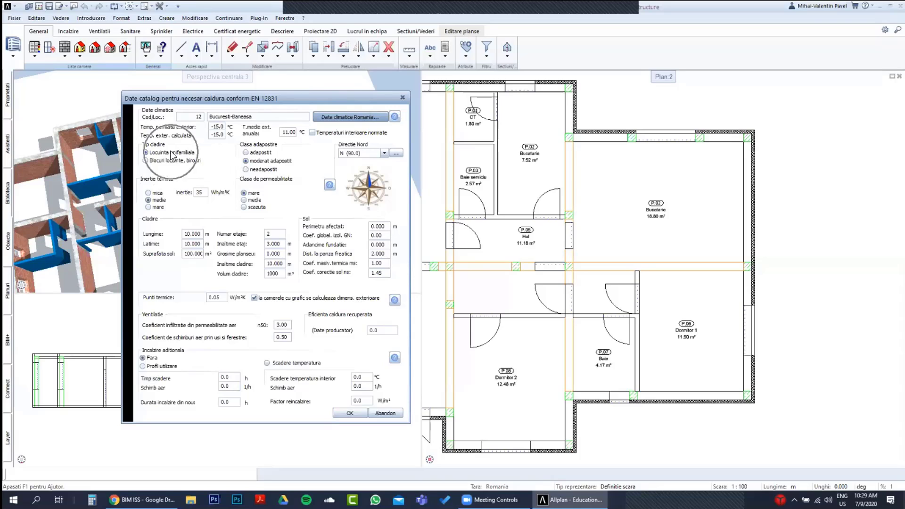
click(161, 153)
click(160, 152)
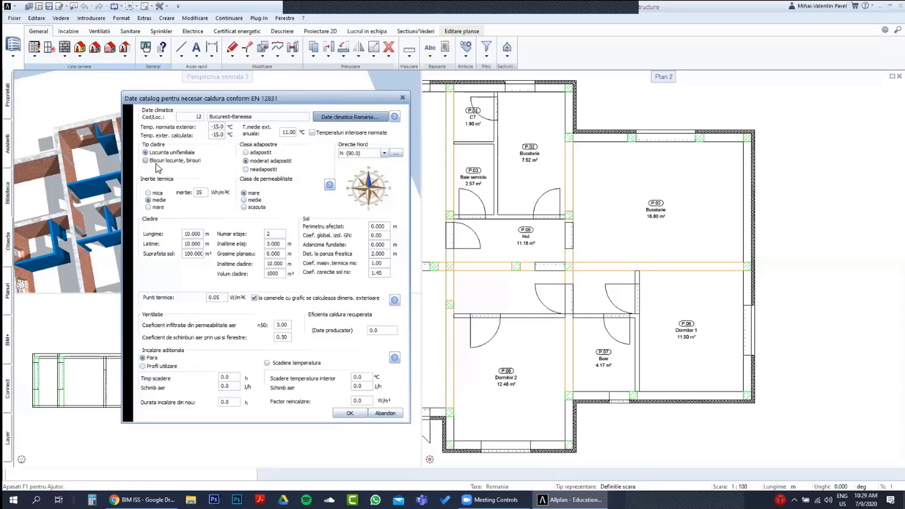
click(174, 160)
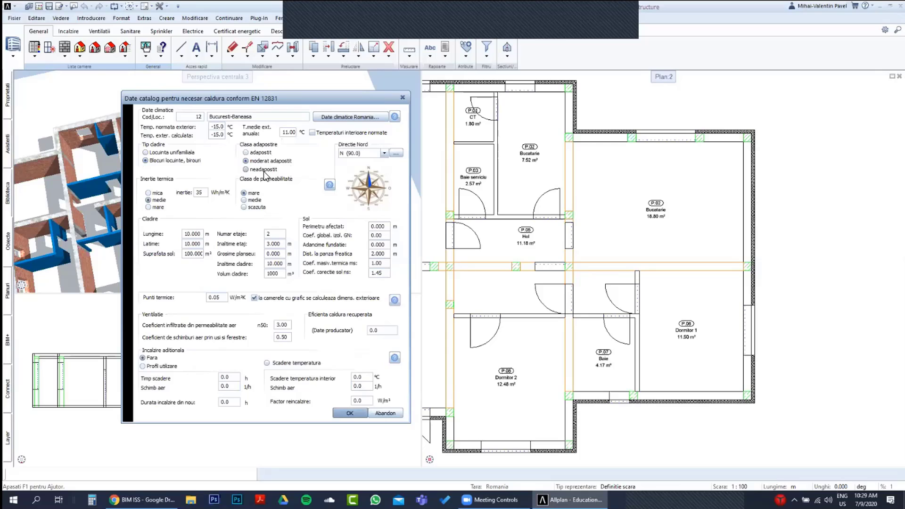
click(261, 156)
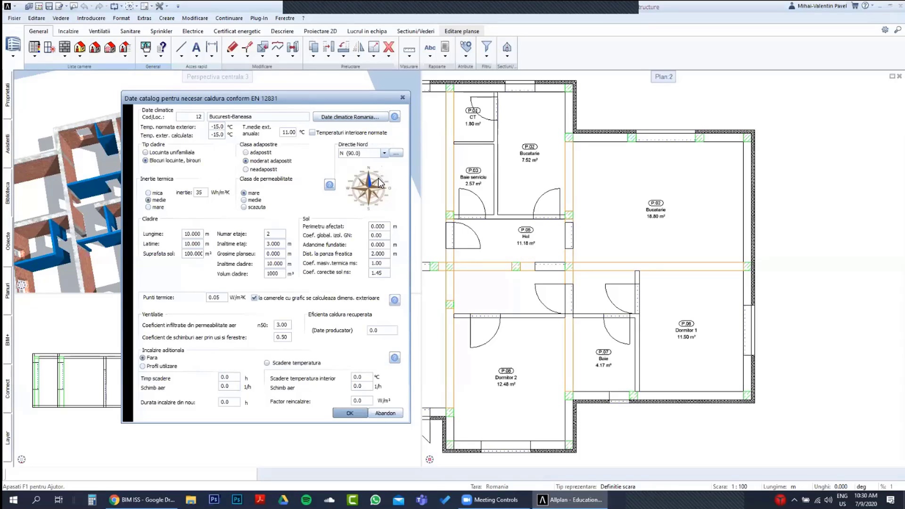
Try the north directions S (270.0), SV (225.0) and NV (135.0) for the building.
click(384, 153)
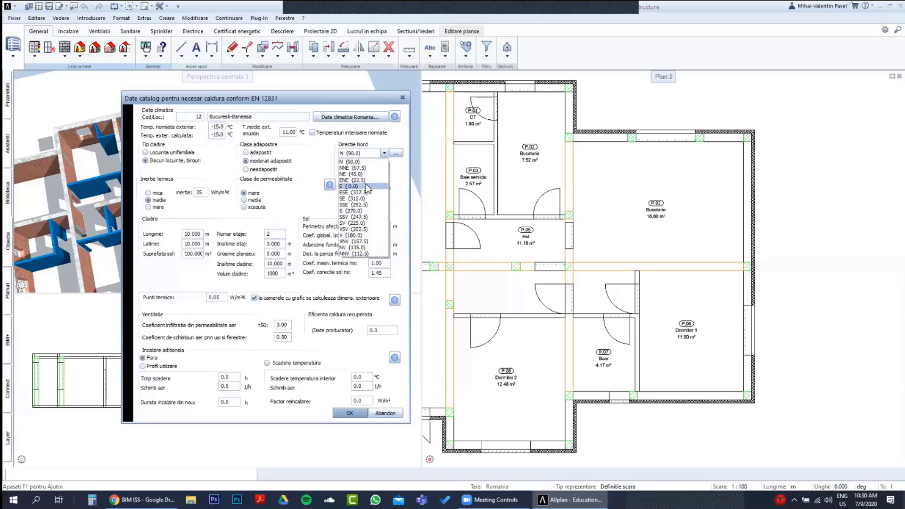
click(358, 211)
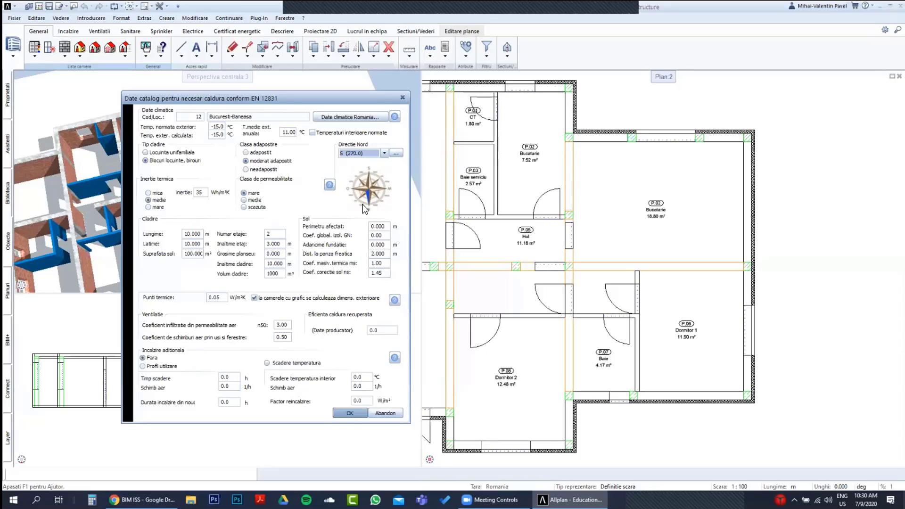
click(386, 154)
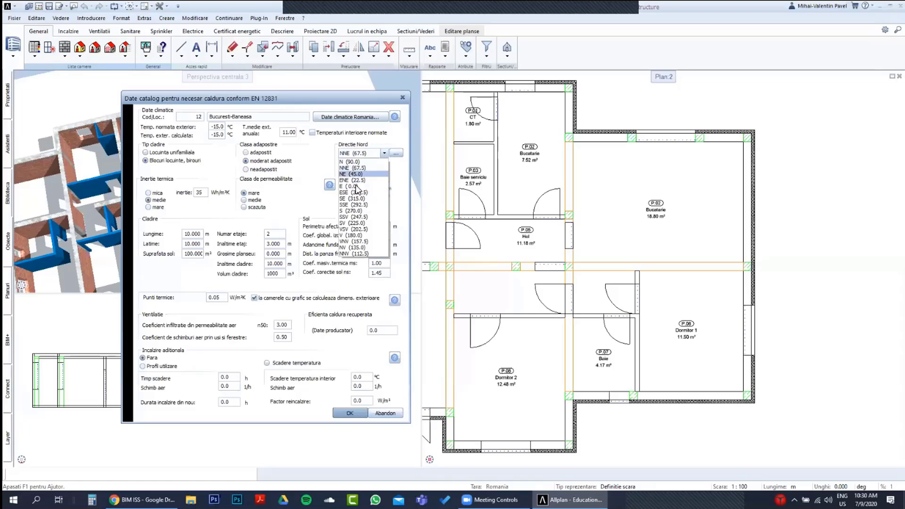
click(363, 222)
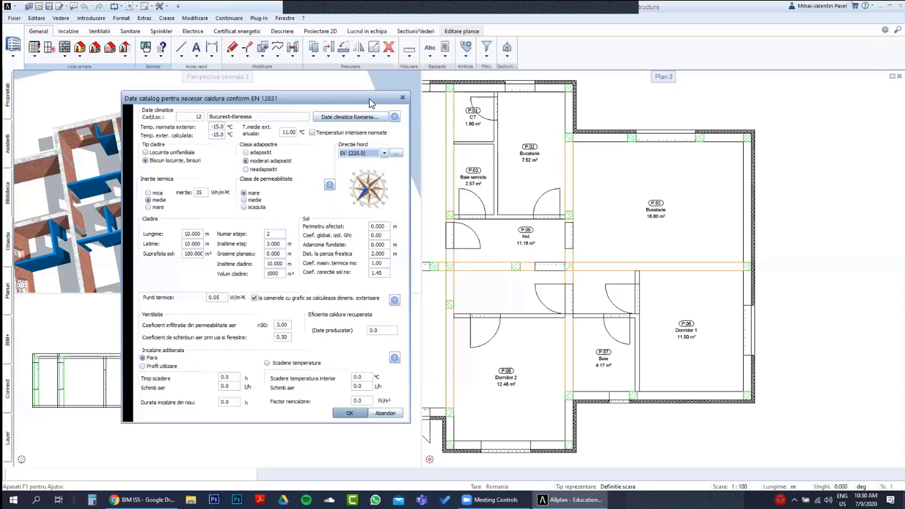
drag(322, 98, 283, 96)
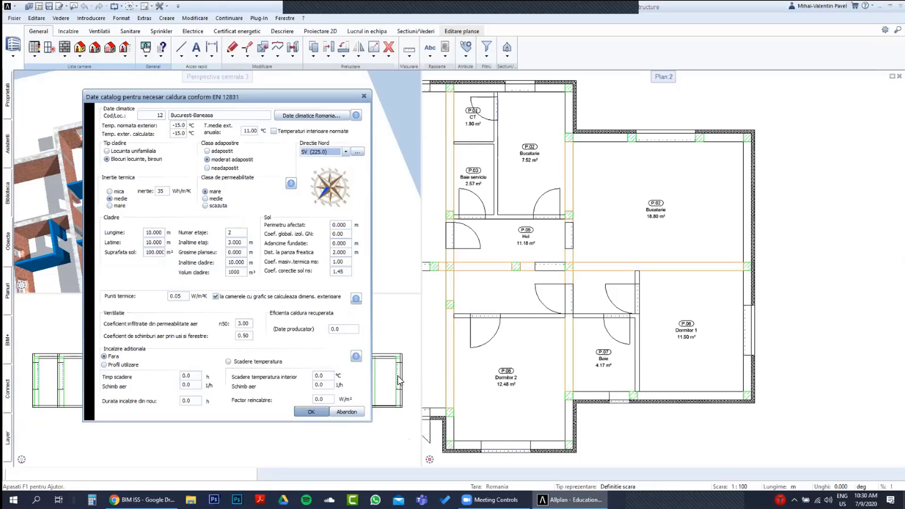
click(345, 151)
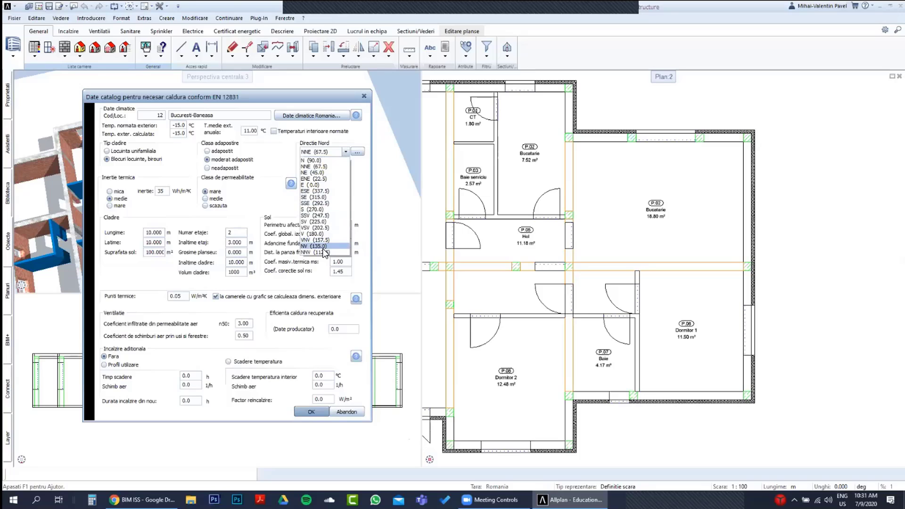
click(325, 246)
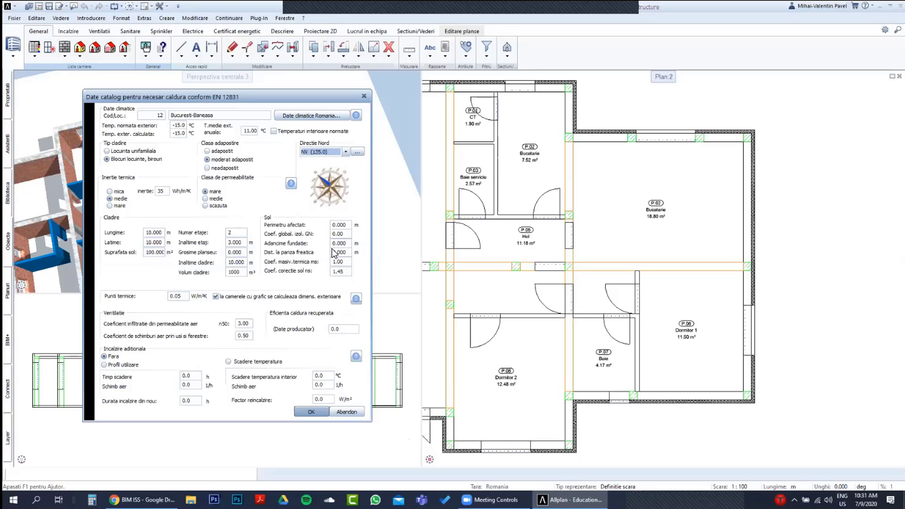
Set the building's north direction to NNE (67.5), checking it against the complete floor plan.
click(426, 116)
scroll(633, 178, down, 3)
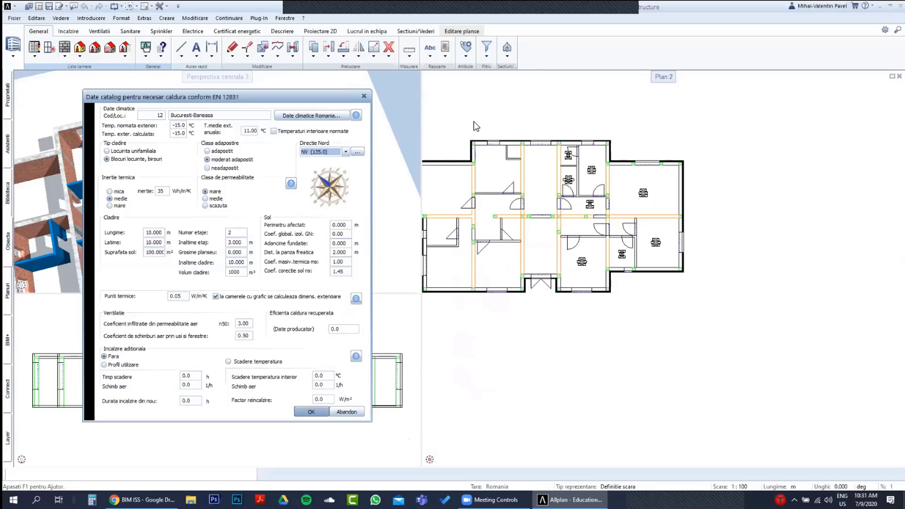
click(473, 121)
click(345, 152)
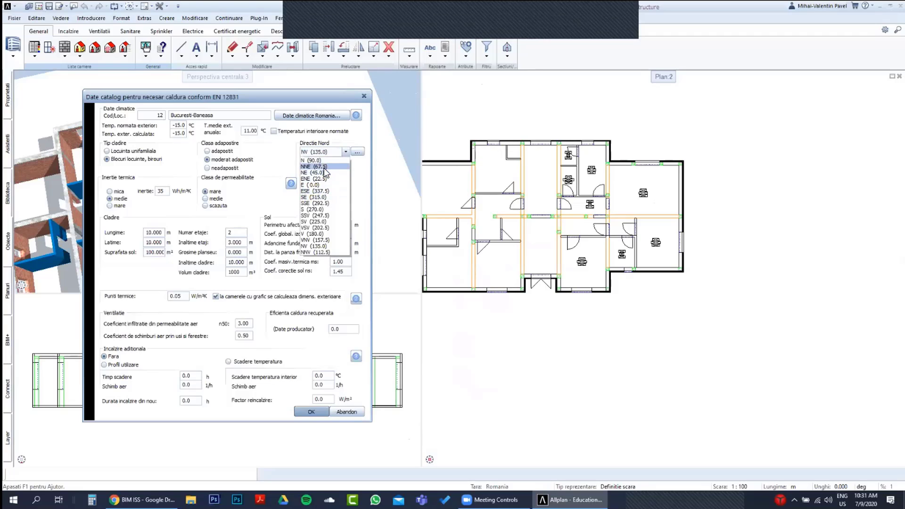
click(322, 163)
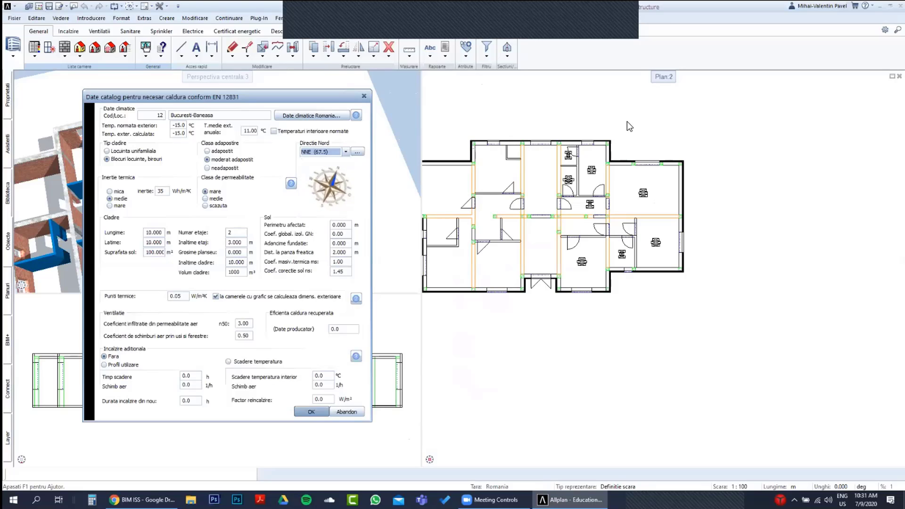
click(644, 114)
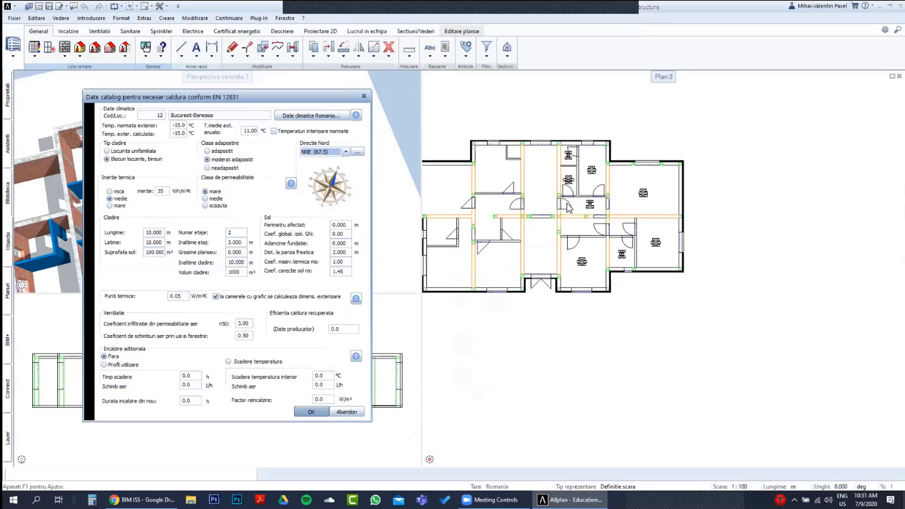
Open the building's length and width for editing in the Cladire data.
scroll(569, 208, up, 3)
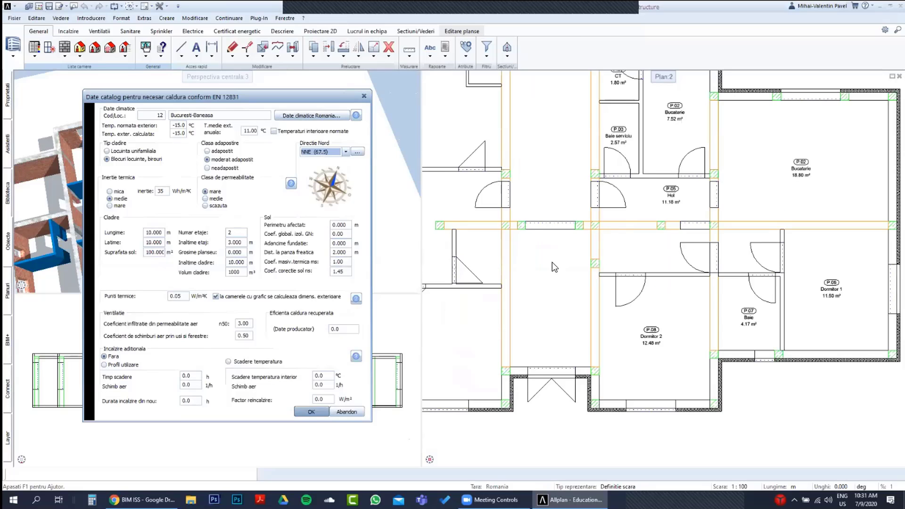
scroll(549, 264, down, 1)
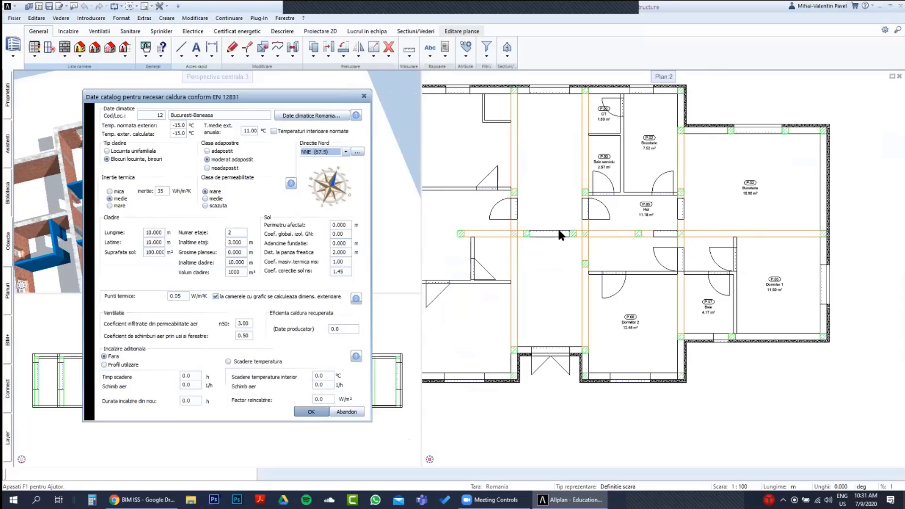
scroll(669, 249, down, 1)
scroll(752, 130, up, 1)
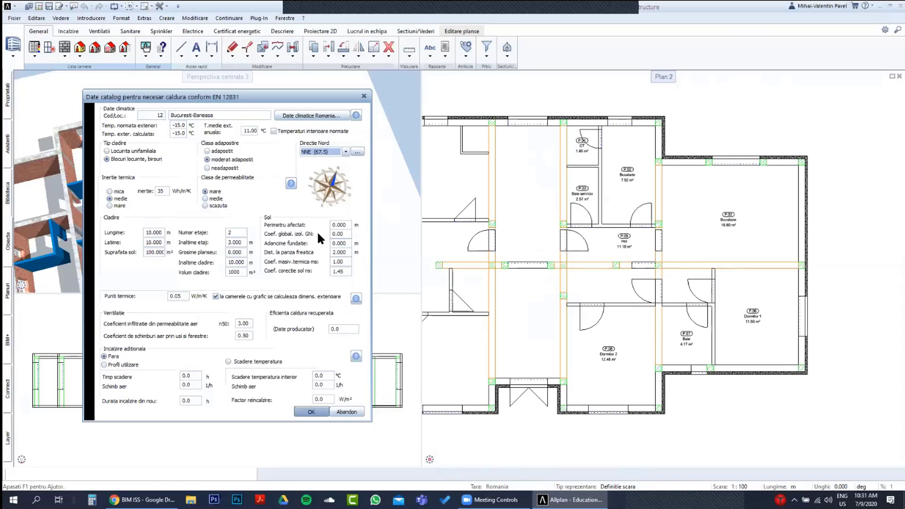
click(148, 249)
click(148, 248)
click(154, 232)
click(157, 242)
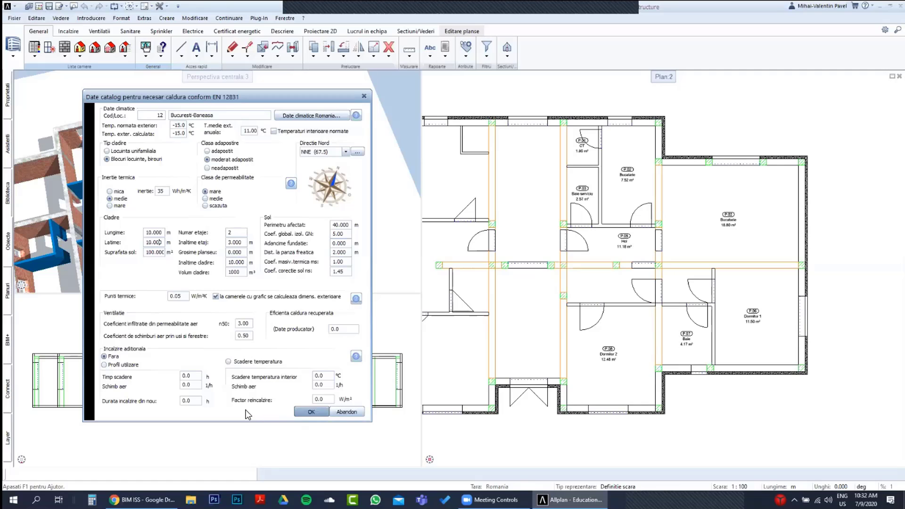
Confirm the EN 12831 catalogue data and cancel the automatic element determination.
click(311, 411)
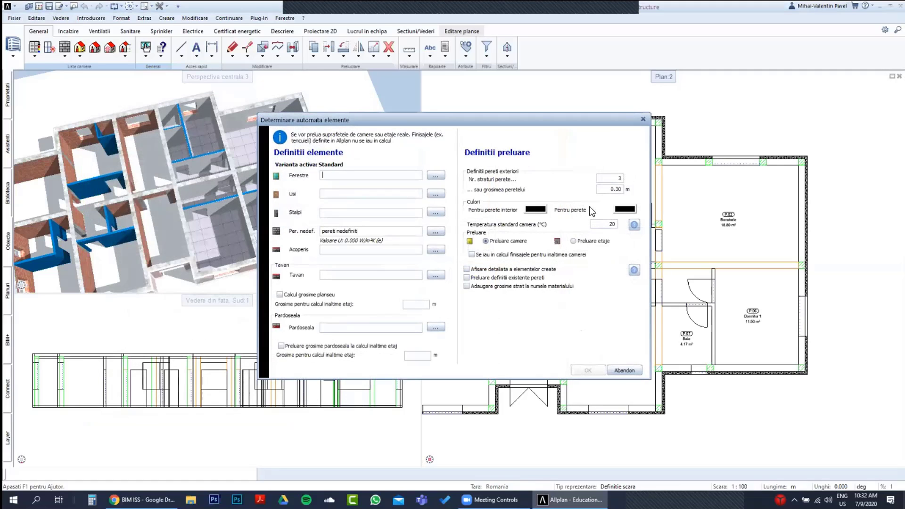
click(624, 369)
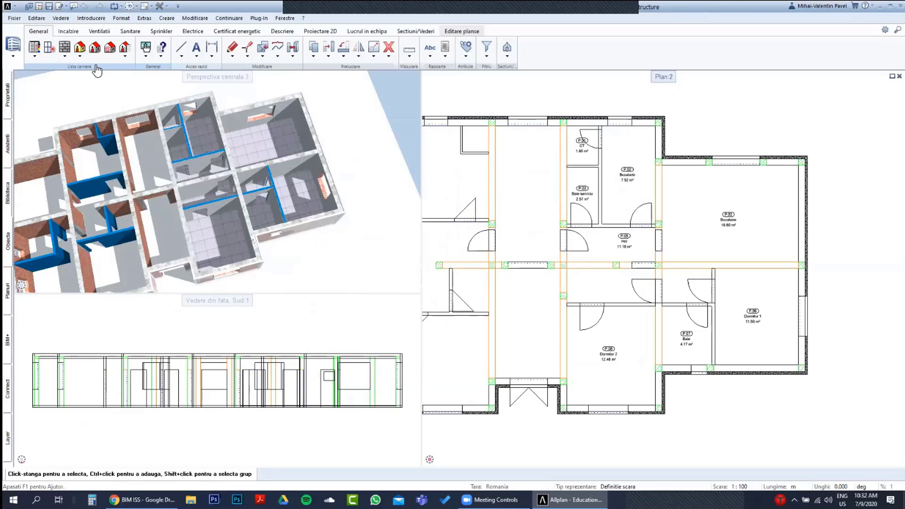
Measure the horizontal extent of the apartment in the floor plan, up to its outermost exterior wall.
click(409, 55)
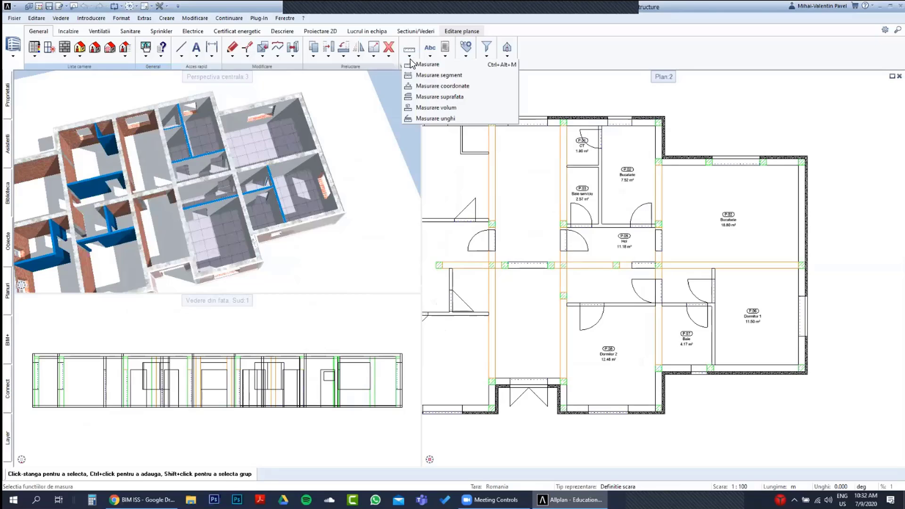
click(417, 64)
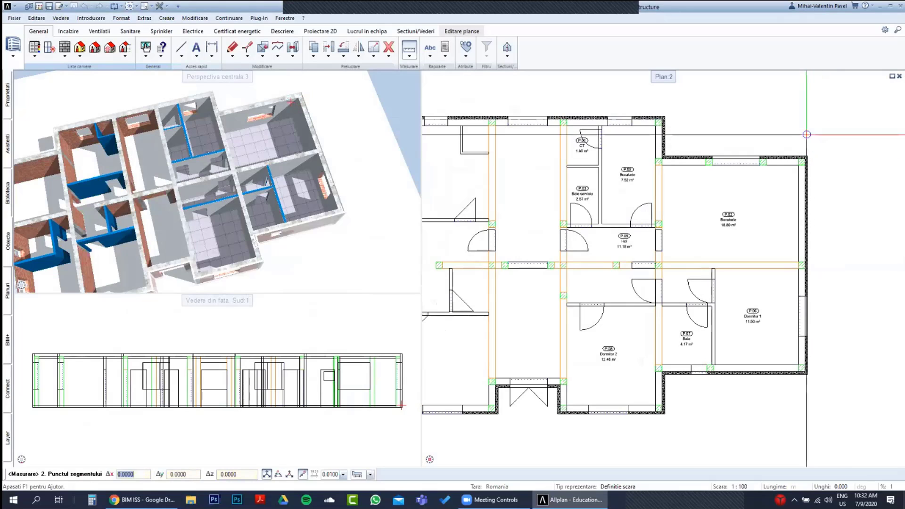
click(806, 119)
click(805, 118)
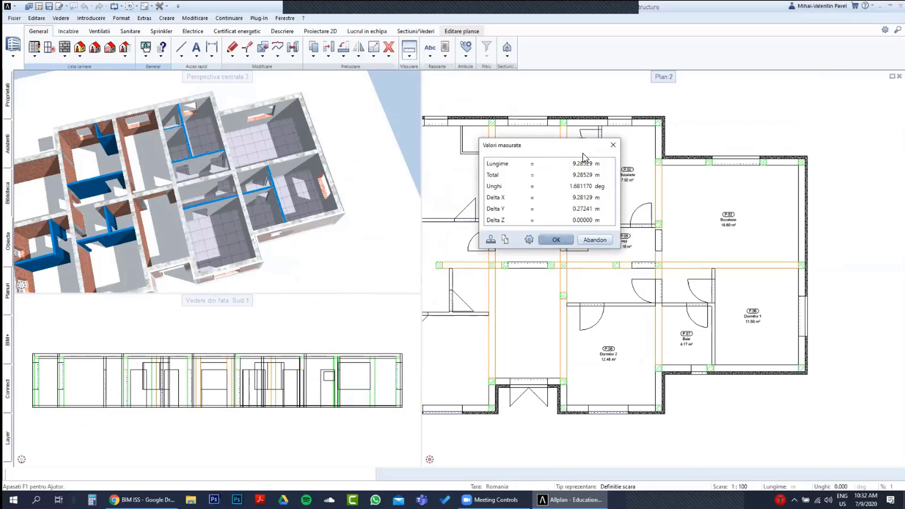
key(Return)
Measure the vertical extent of the apartment in the floor plan between its outer wall corners.
click(408, 57)
double_click(403, 76)
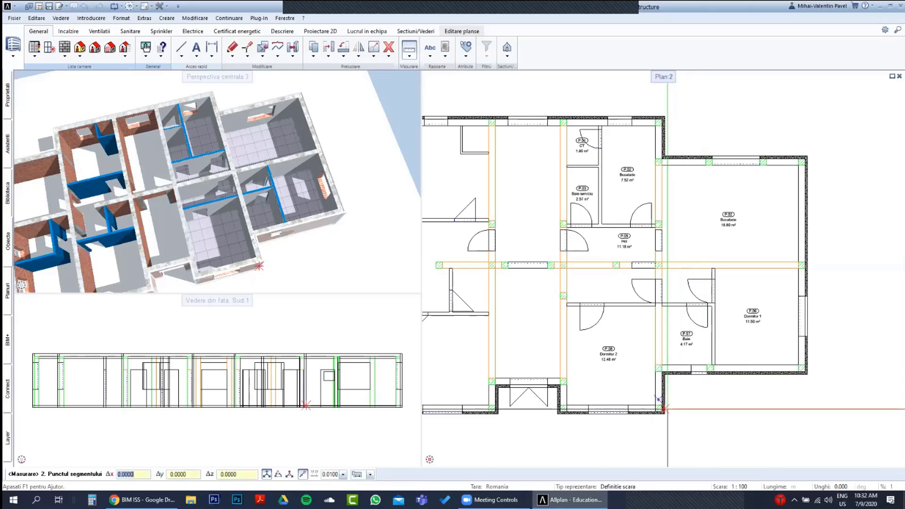
click(664, 414)
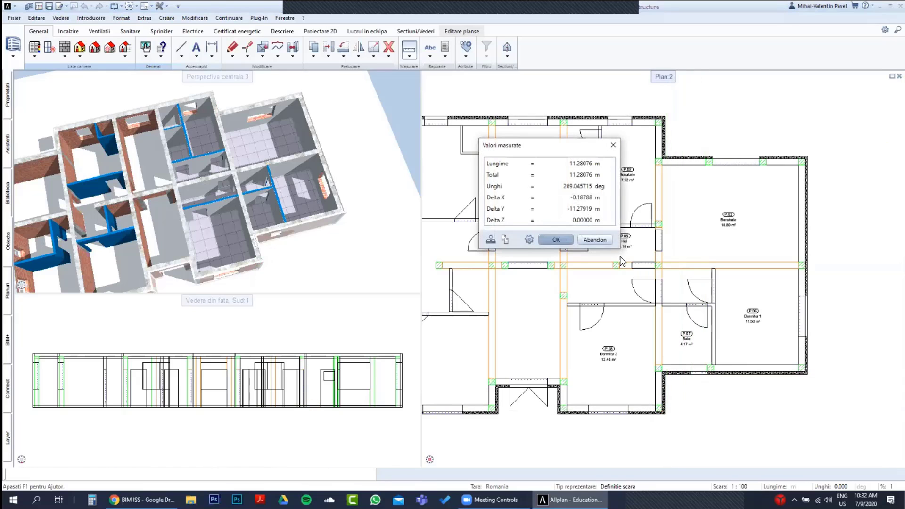
click(613, 145)
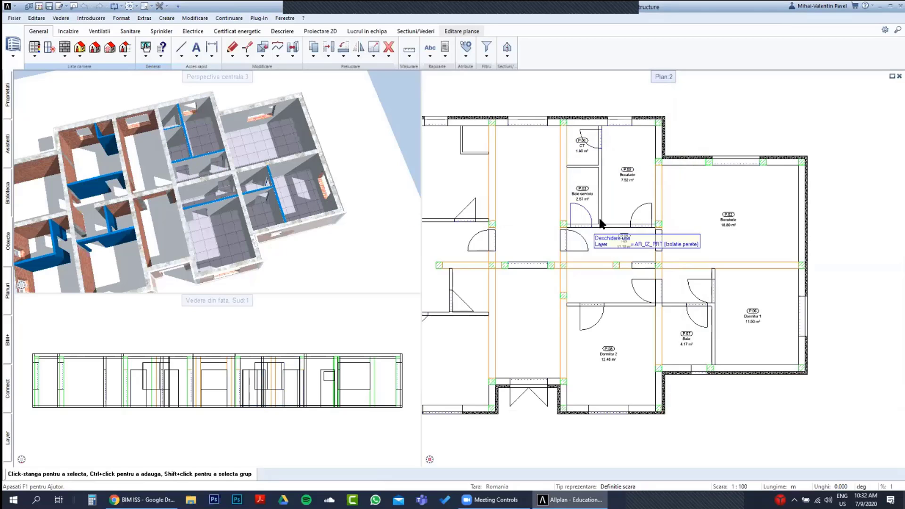
Measure the storey height in the south front view, from the base line to the upper edge of the walls.
click(409, 56)
click(435, 67)
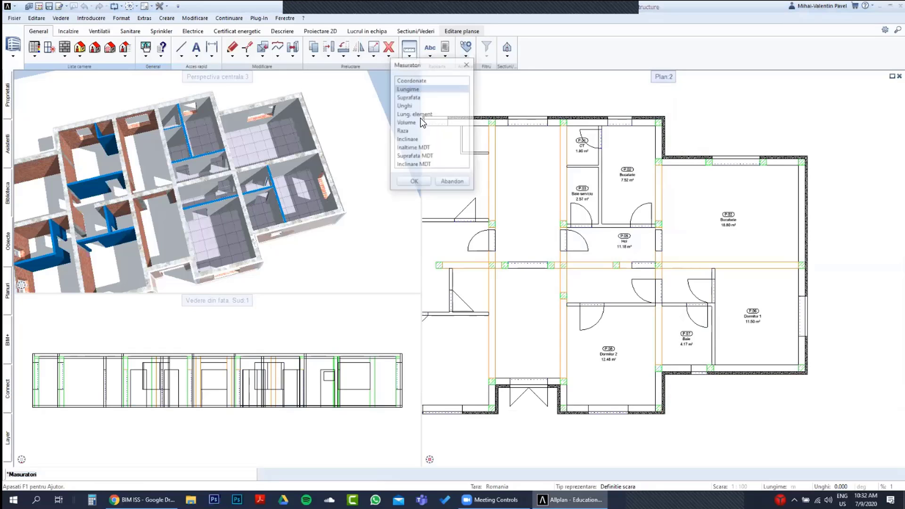
click(422, 182)
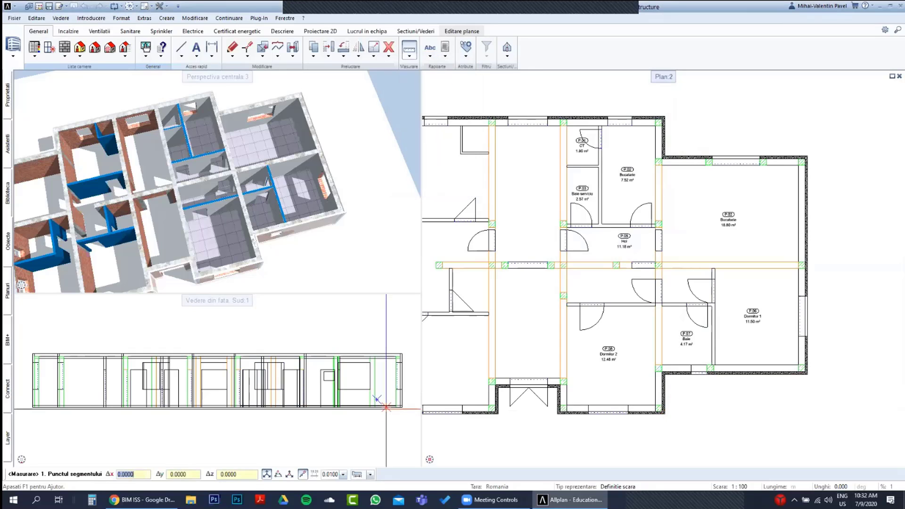
click(384, 406)
click(382, 353)
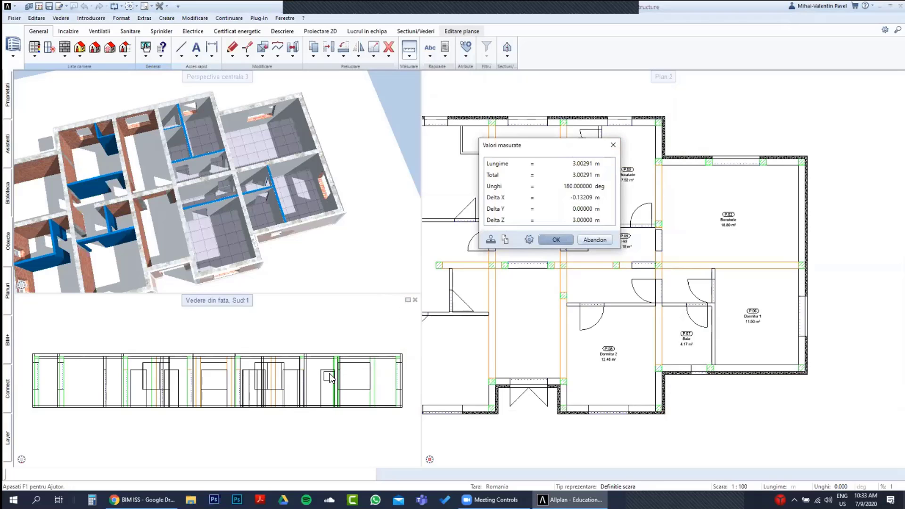
click(613, 144)
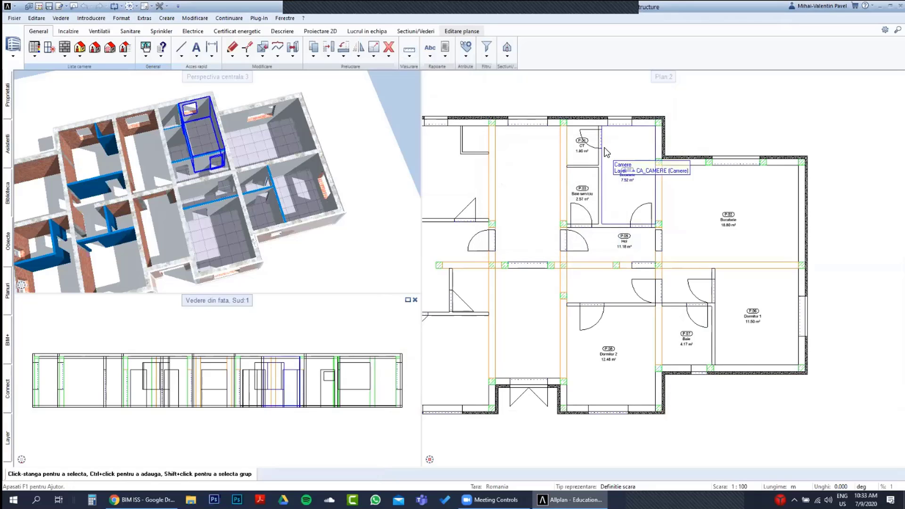
click(412, 56)
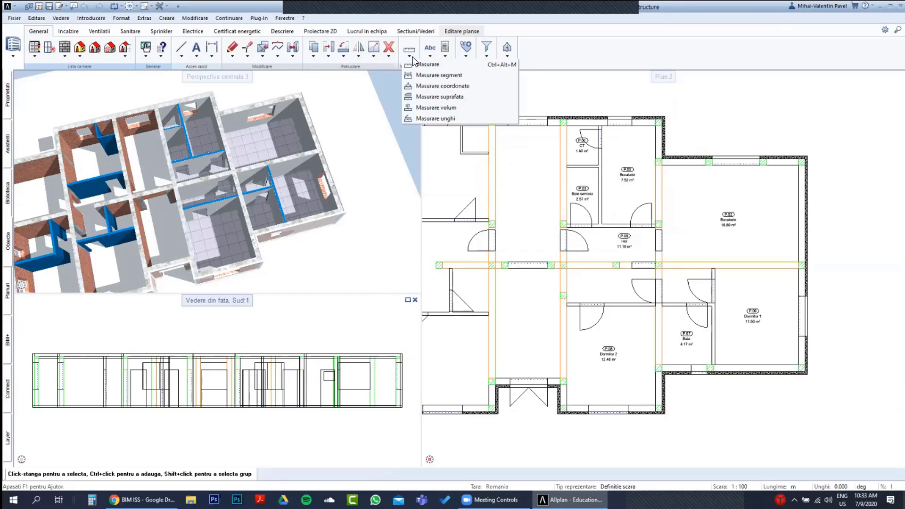
click(564, 62)
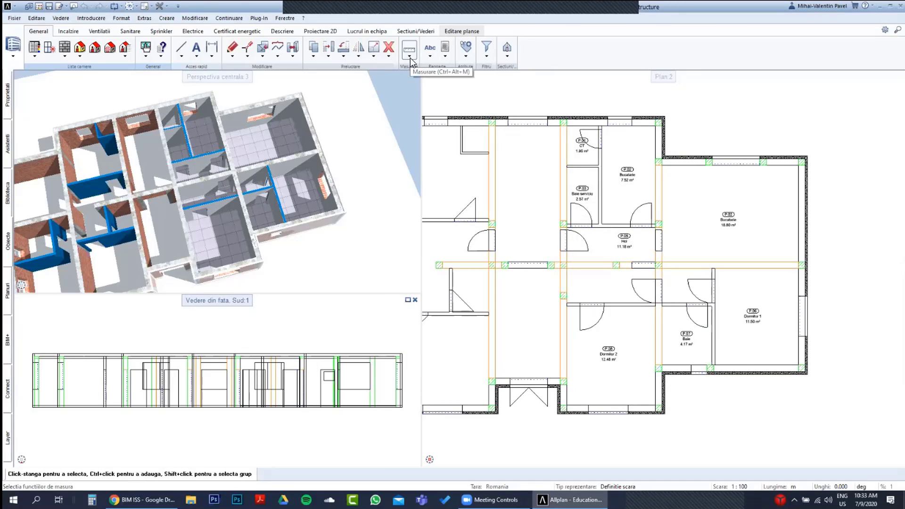
click(48, 48)
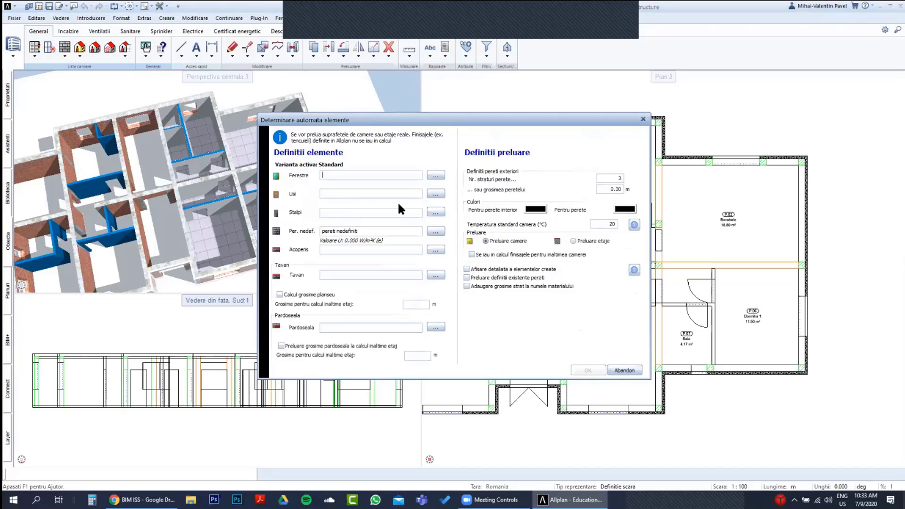
click(643, 120)
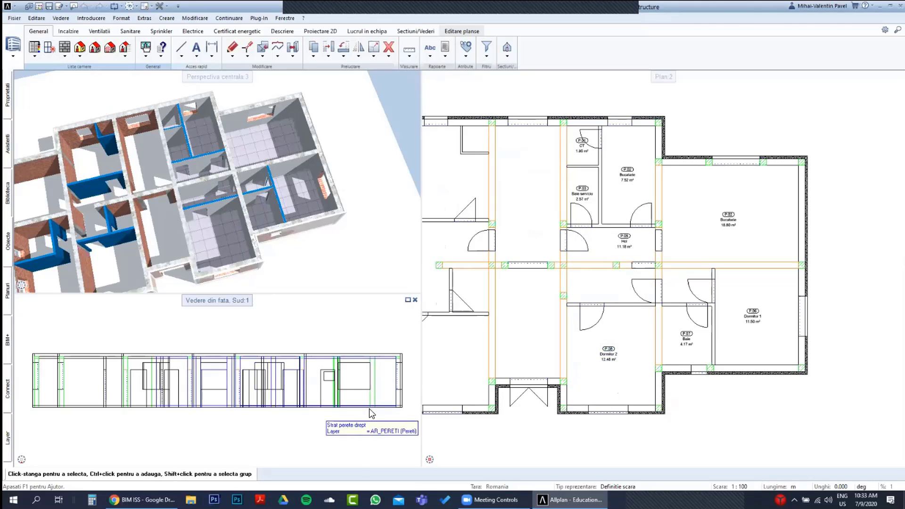
Examine the Ground floor's level heights in the GF+1 model of the building structure's level manager.
scroll(369, 409, up, 3)
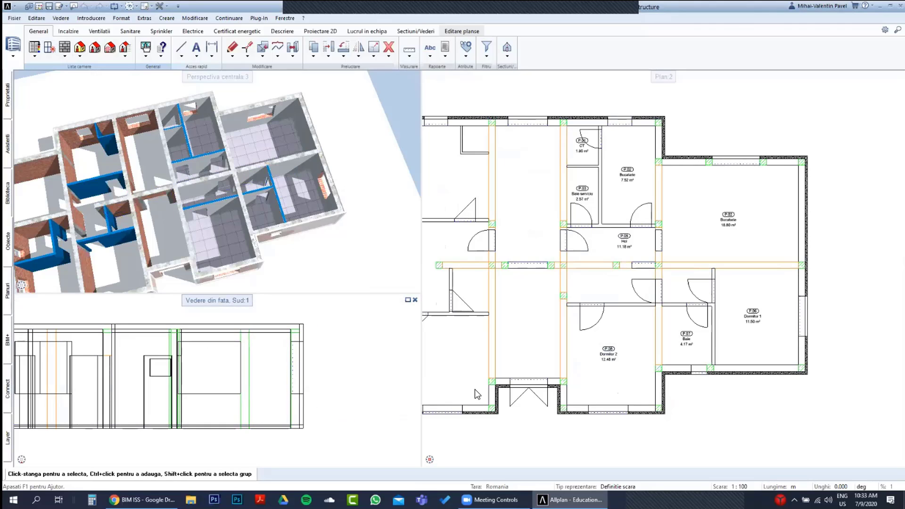
key(ctrl+o)
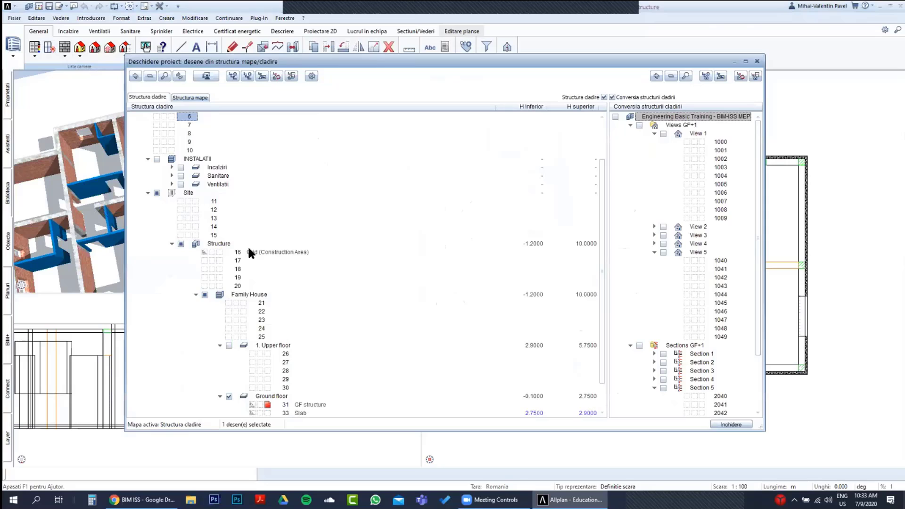
click(278, 362)
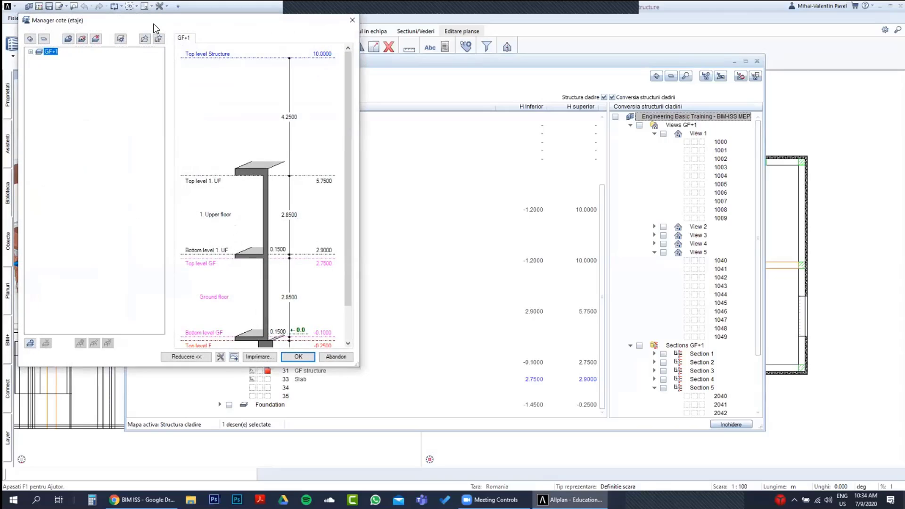
click(31, 51)
scroll(306, 228, down, 1)
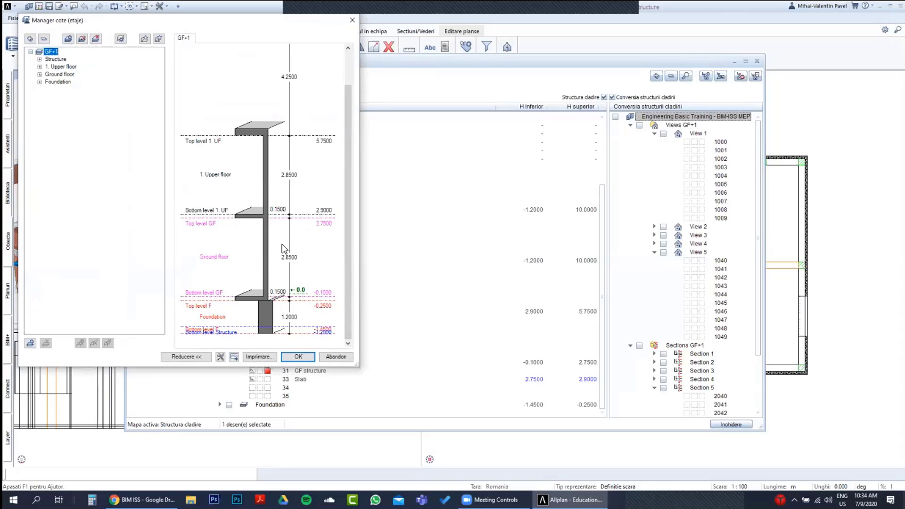
click(352, 20)
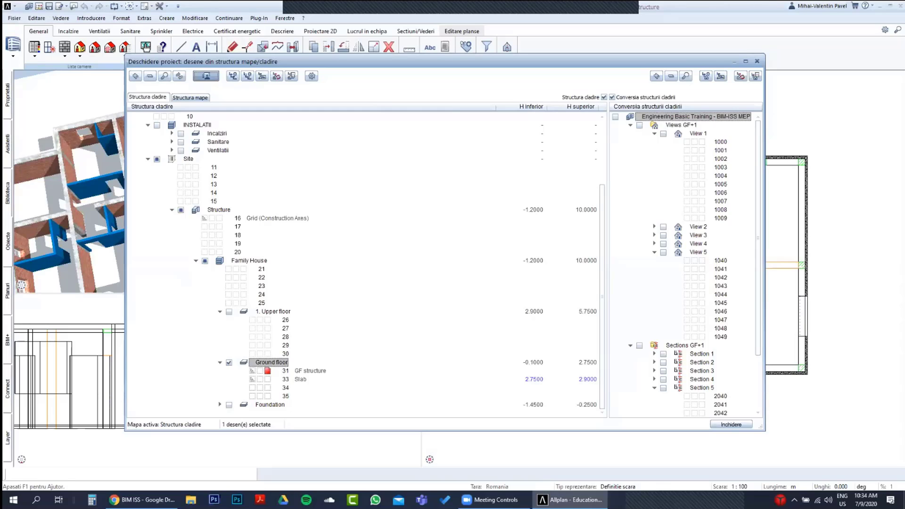
click(731, 424)
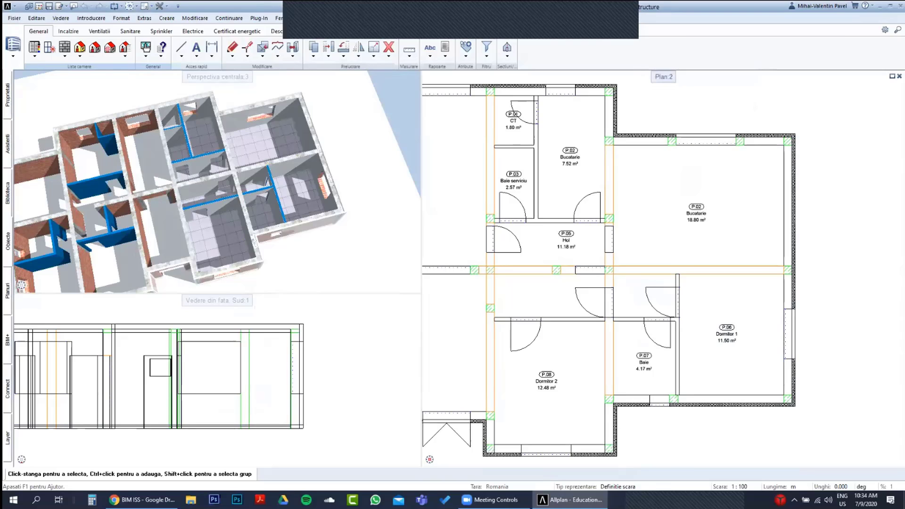
Reopen the EN 12831 catalogue data through Vedere camere, etaje and set the permeability class to medie.
click(80, 53)
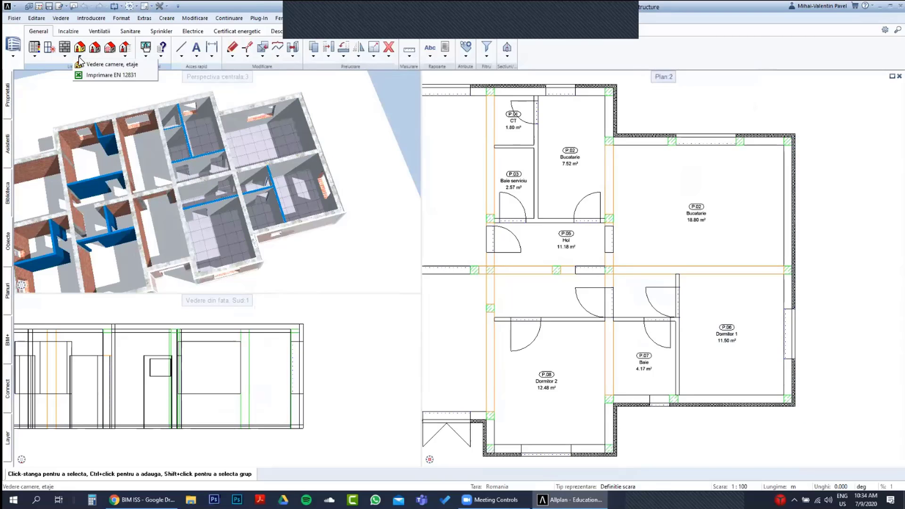
click(108, 64)
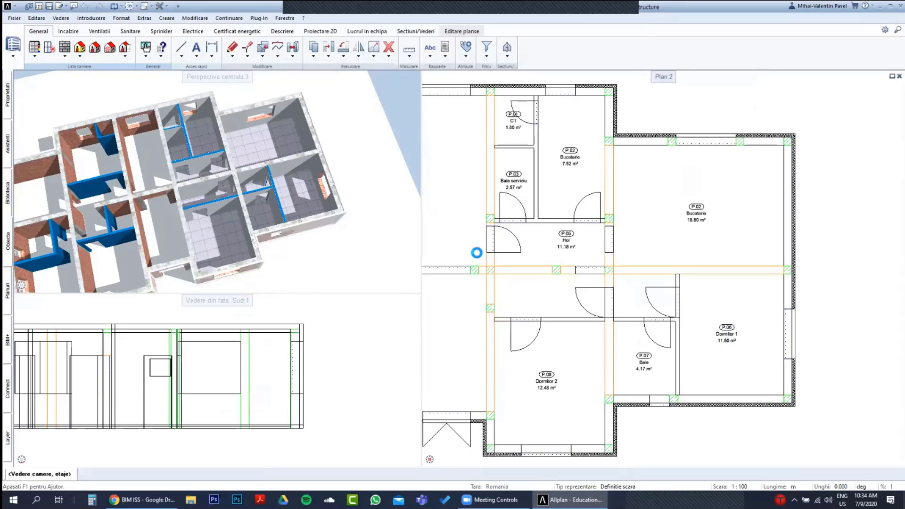
click(250, 206)
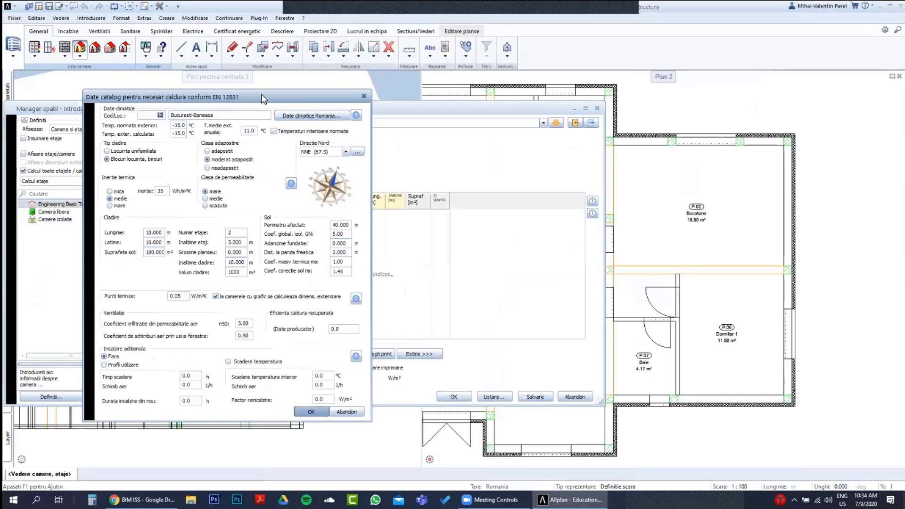
drag(261, 94, 259, 85)
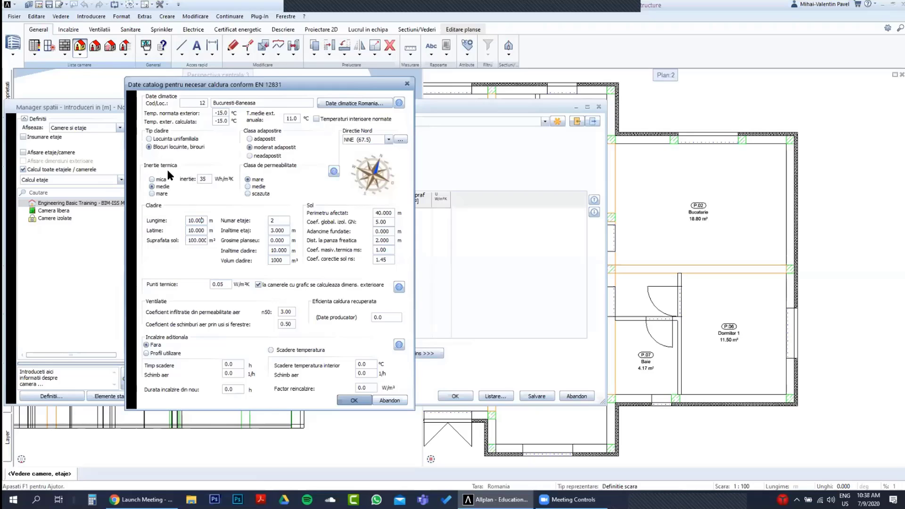
click(175, 192)
click(259, 189)
Set the building's length to 11 m and its width to 9.5 m in the Cladire data.
click(188, 220)
text(11)
key(Delete)
key(Delete)
key(Tab)
key(Home)
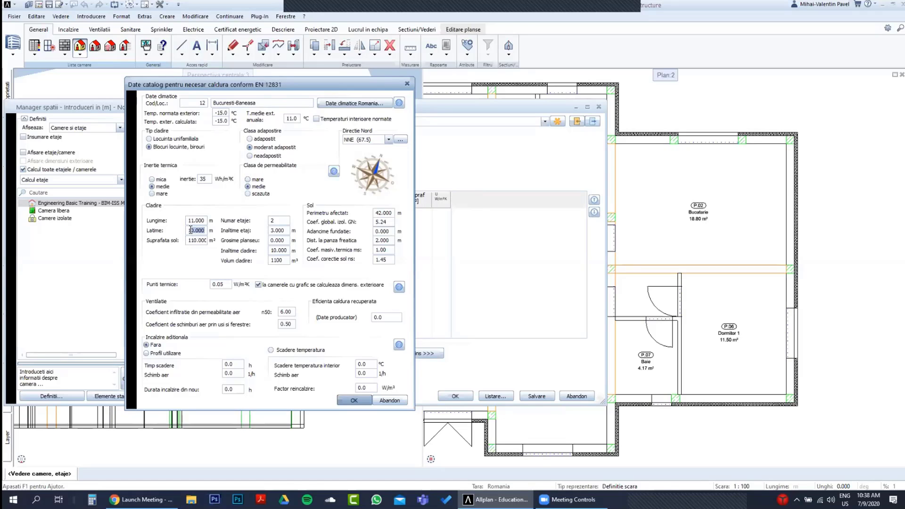
key(shift+End)
text(9.5)
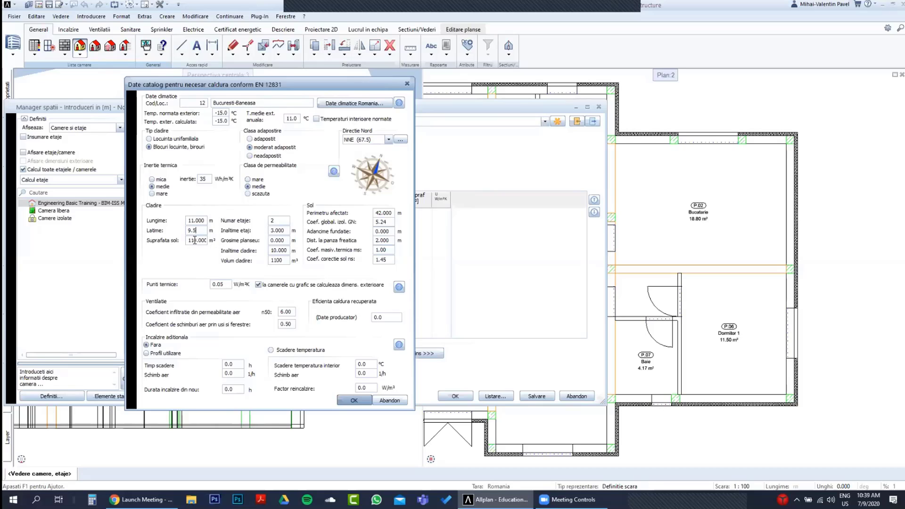
key(Tab)
Set the building's number of floors to 1.
click(272, 221)
key(BackSpace)
text(2)
text(1)
click(279, 218)
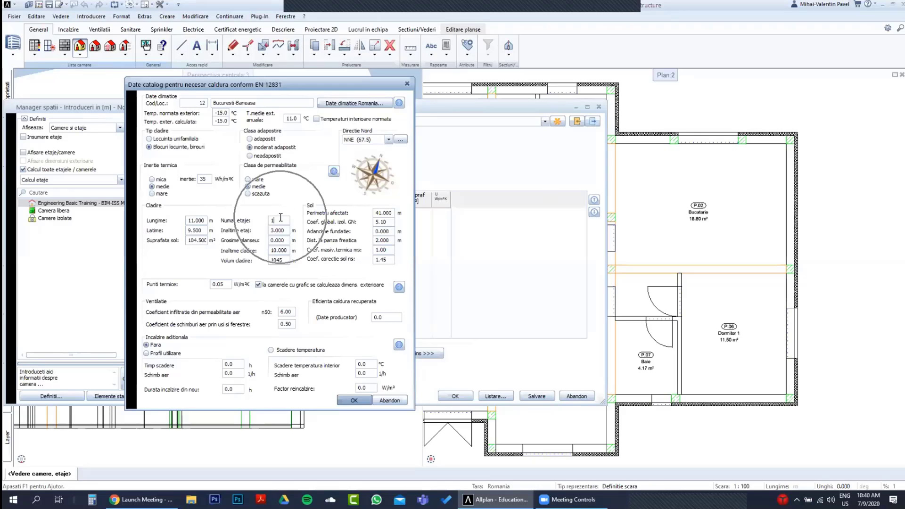
click(281, 221)
click(281, 222)
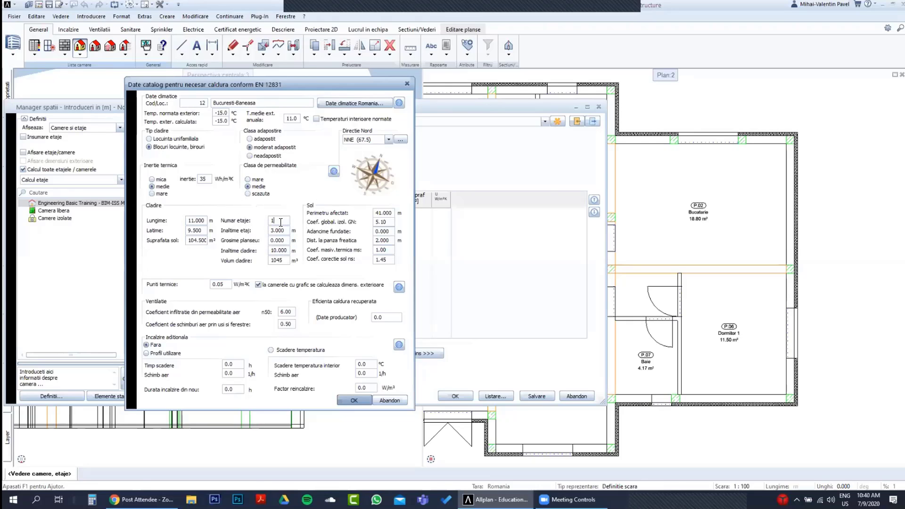
click(671, 253)
click(276, 223)
click(736, 232)
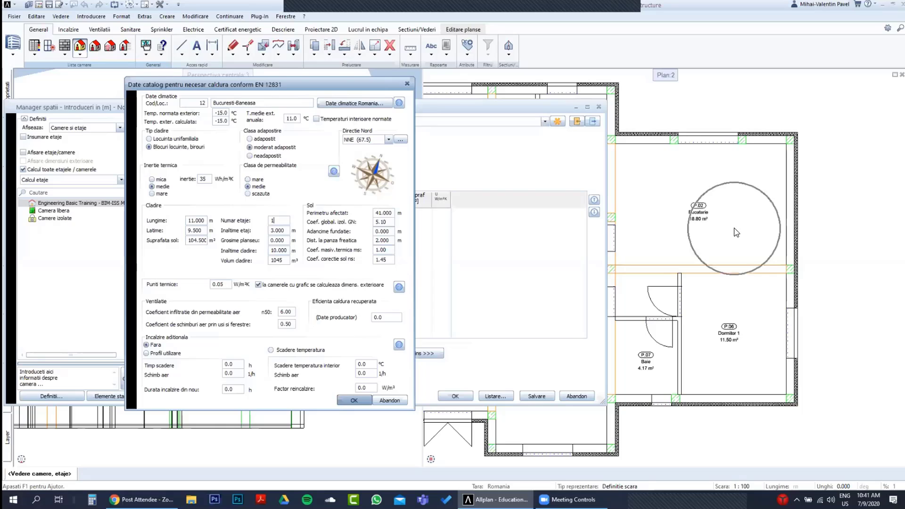
click(738, 302)
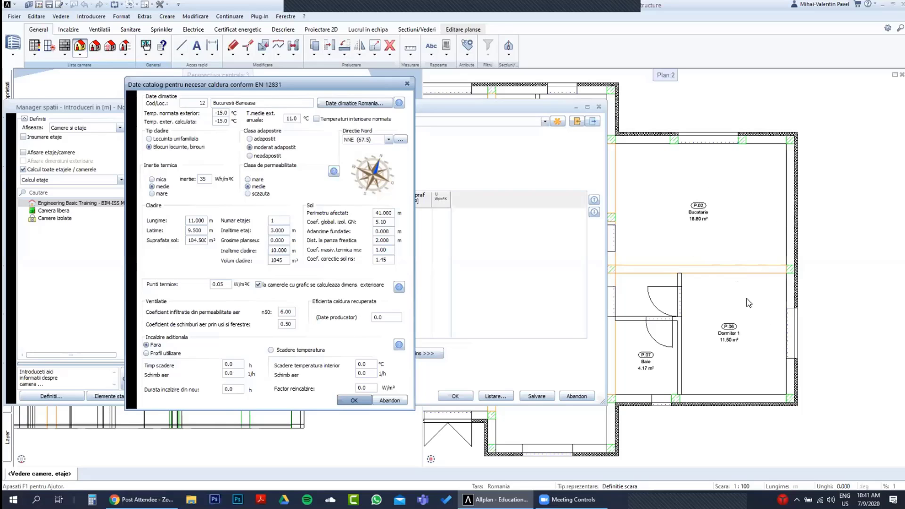
click(727, 234)
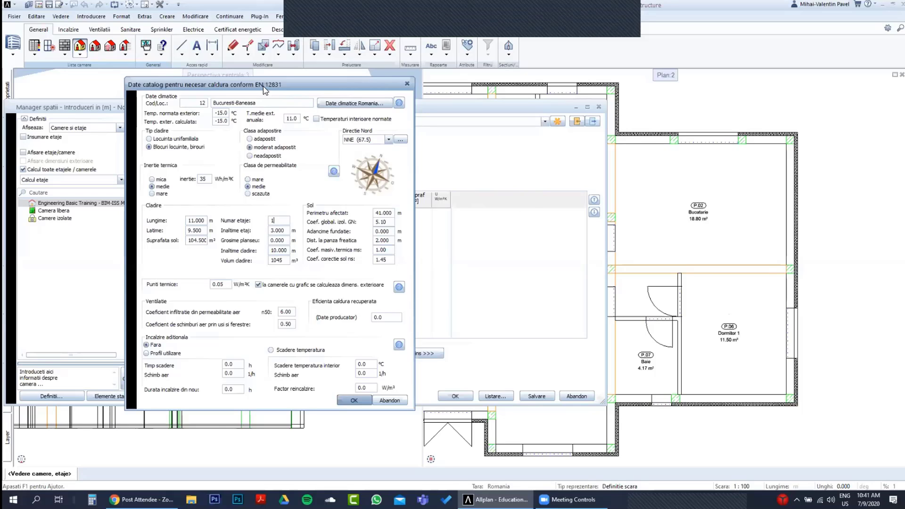
Apply the entered number of floors so that the building's height and volume are recalculated.
drag(285, 94, 315, 88)
click(315, 219)
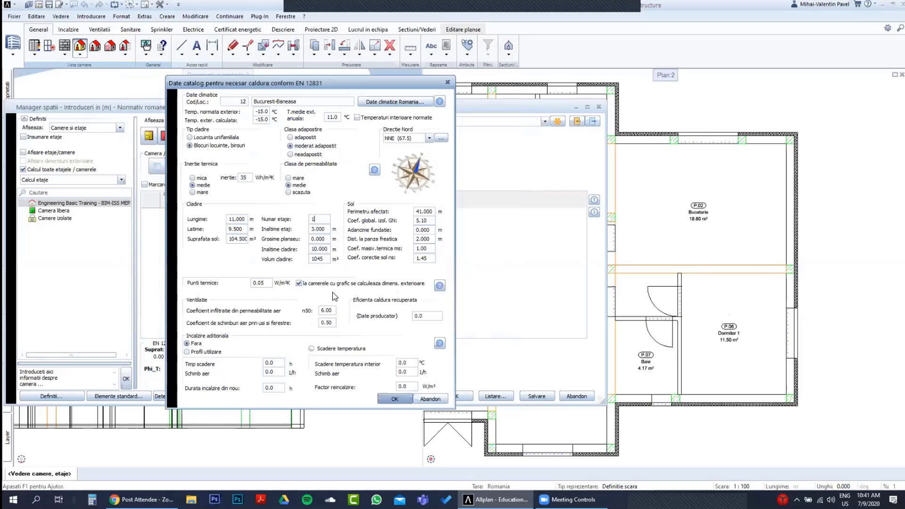
click(317, 219)
click(323, 228)
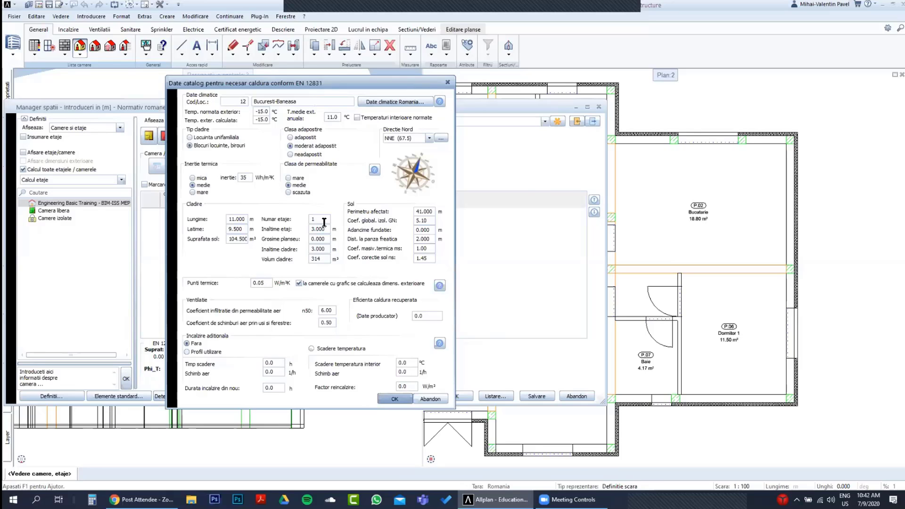
Set the building's storey height to 2.85 m and its slab thickness to 0.15 m.
click(323, 220)
click(329, 229)
drag(329, 229, 297, 232)
text(2.85)
click(322, 239)
text(0.15)
click(326, 249)
click(326, 231)
Try 5 as the building's number of floors, and restore it to 1.
click(319, 220)
text(5)
key(Tab)
click(307, 219)
text(1)
key(Tab)
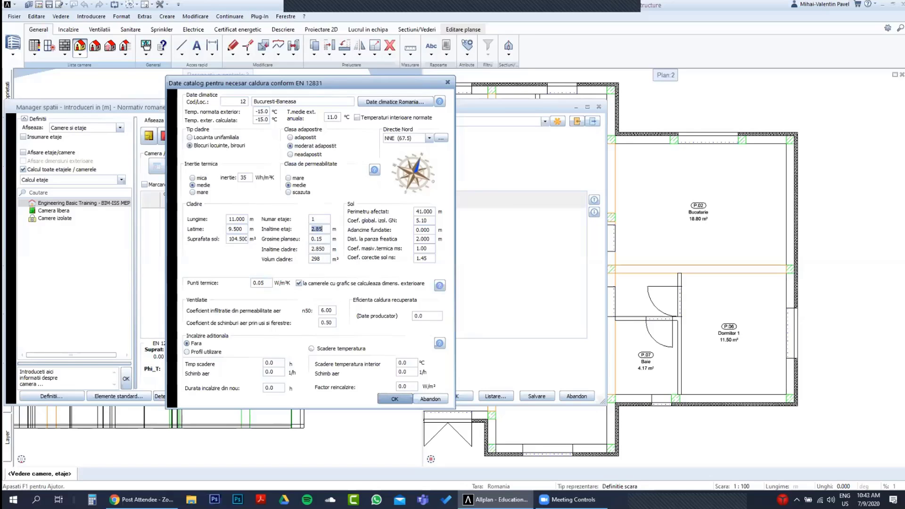
click(325, 250)
click(410, 217)
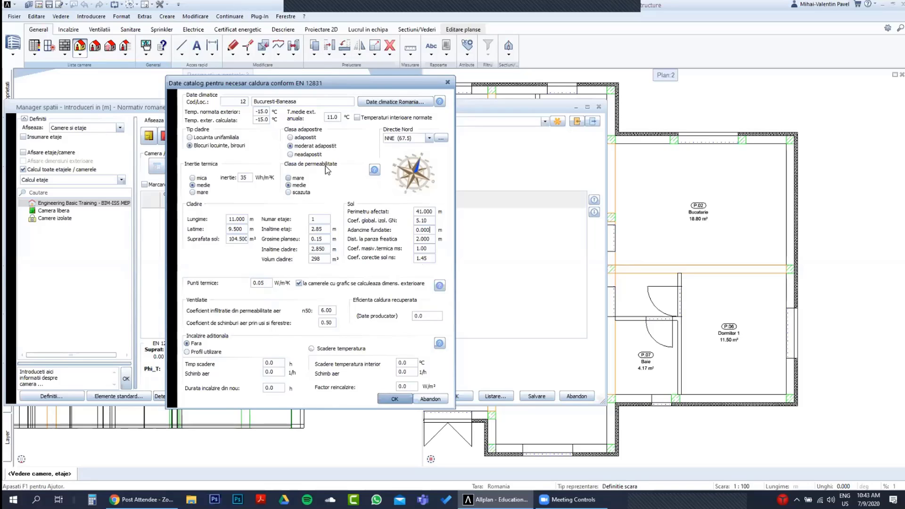
click(313, 145)
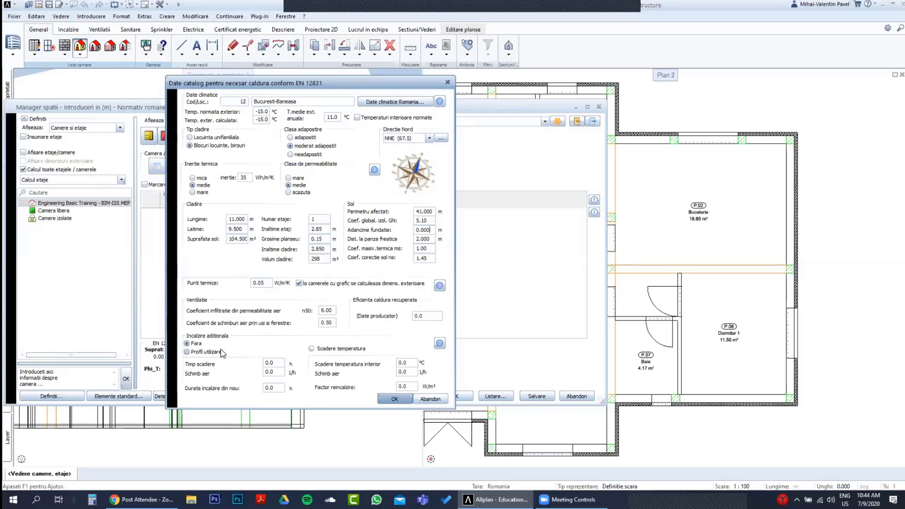
Try the Profil utilizare option for additional heating, and return the setting to Fara.
click(193, 354)
click(194, 354)
click(278, 388)
click(292, 389)
click(292, 390)
click(280, 361)
click(197, 346)
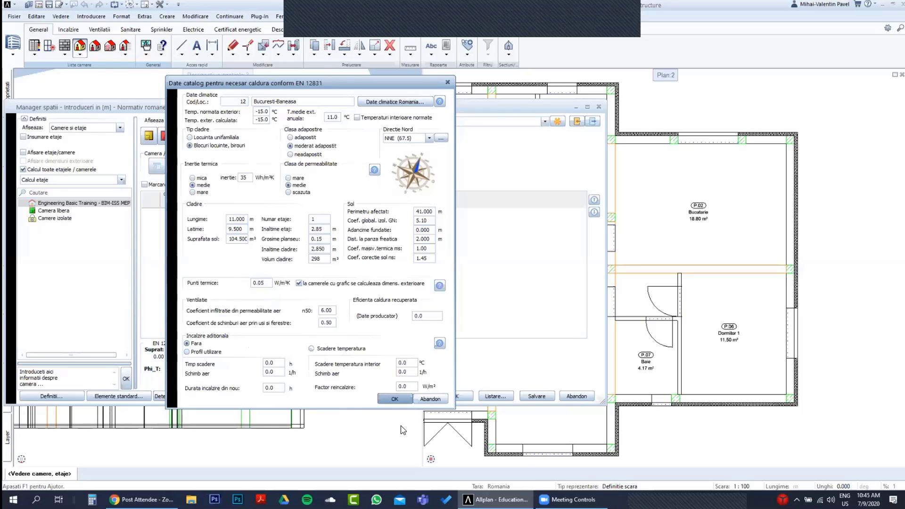
Accept the EN 12831 catalogue data and leave Manager spatii.
click(391, 398)
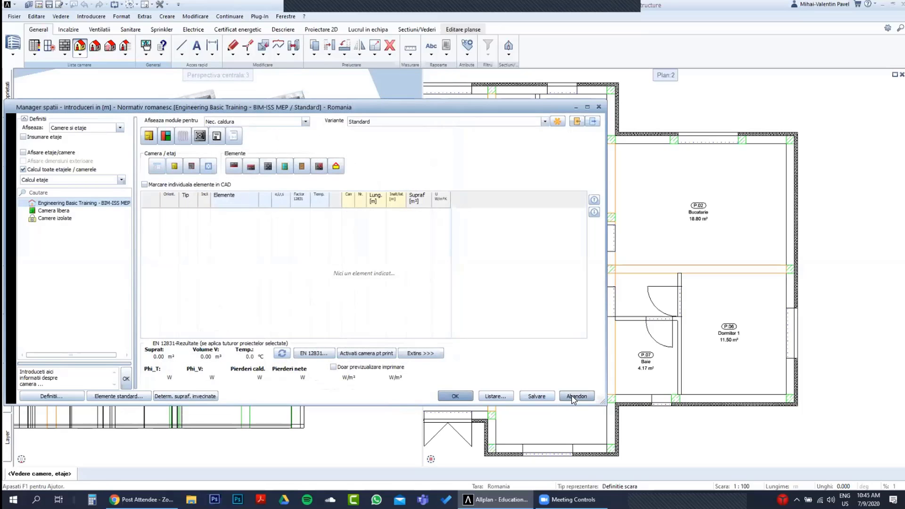
click(576, 396)
Open the Determinare automata elemente dialog and reposition it over the model views.
click(472, 282)
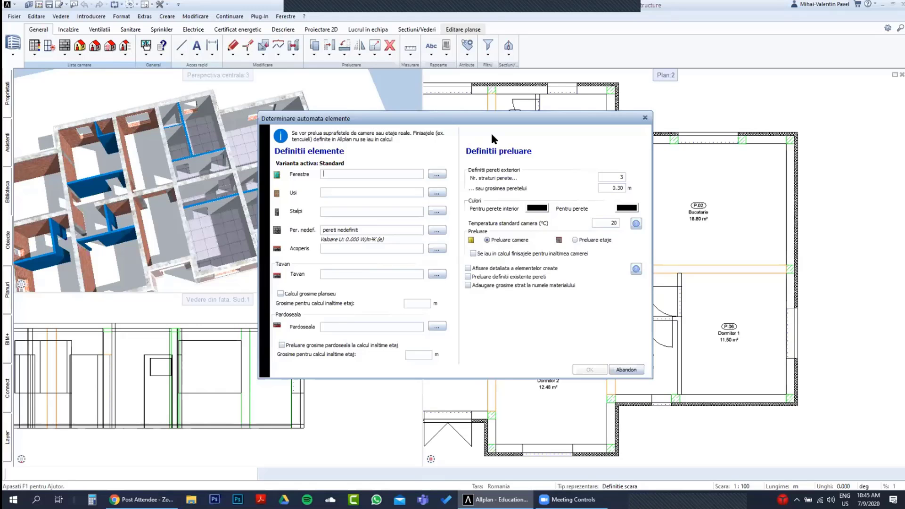
drag(490, 118, 304, 166)
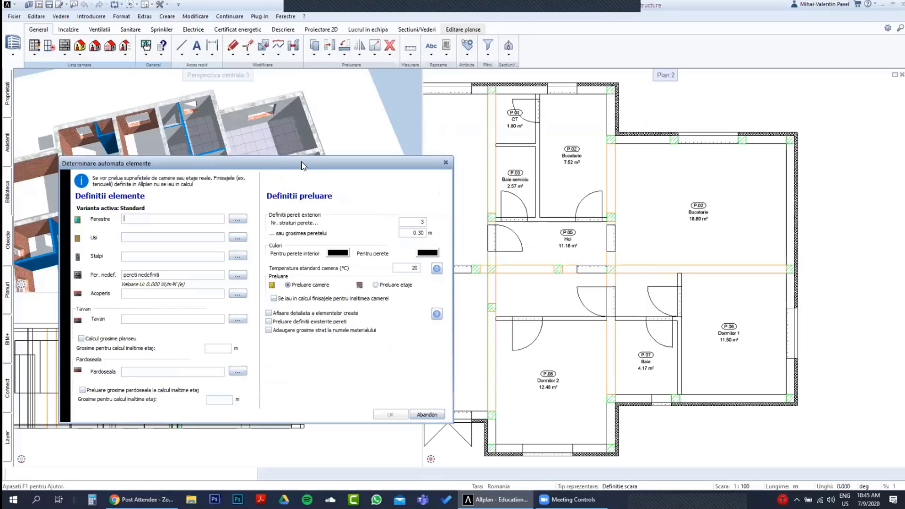
drag(302, 165, 268, 155)
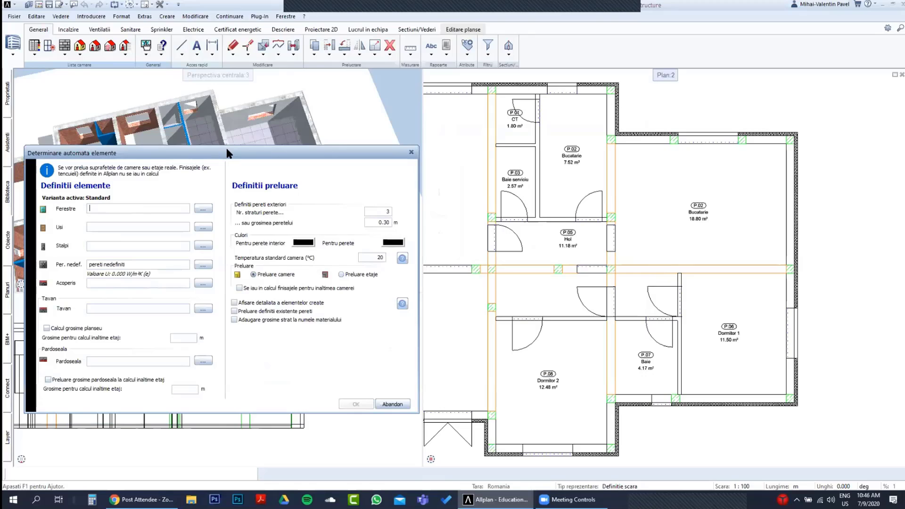
drag(227, 149, 420, 160)
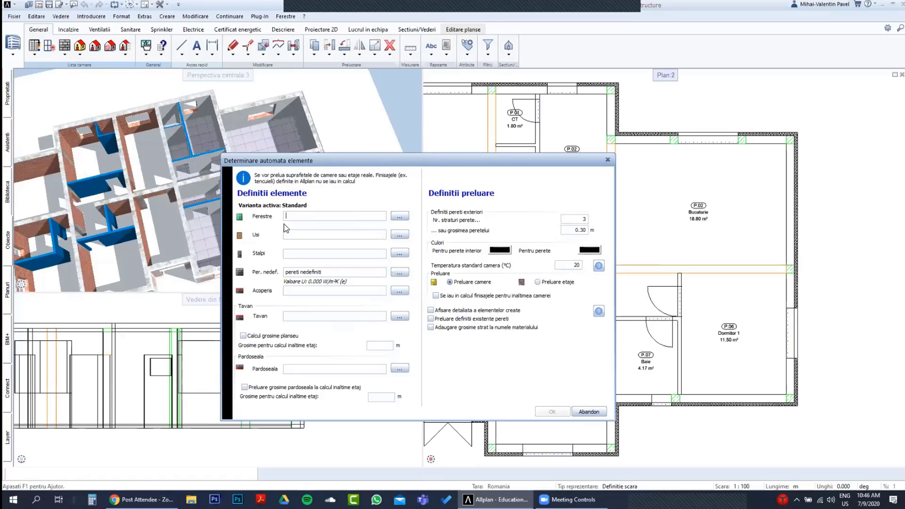
Open the window definitions for Ferestre and give the standard window 0.90 Geam dublu termoprotector 4-12-4 (Xe) glazing.
click(400, 218)
click(403, 218)
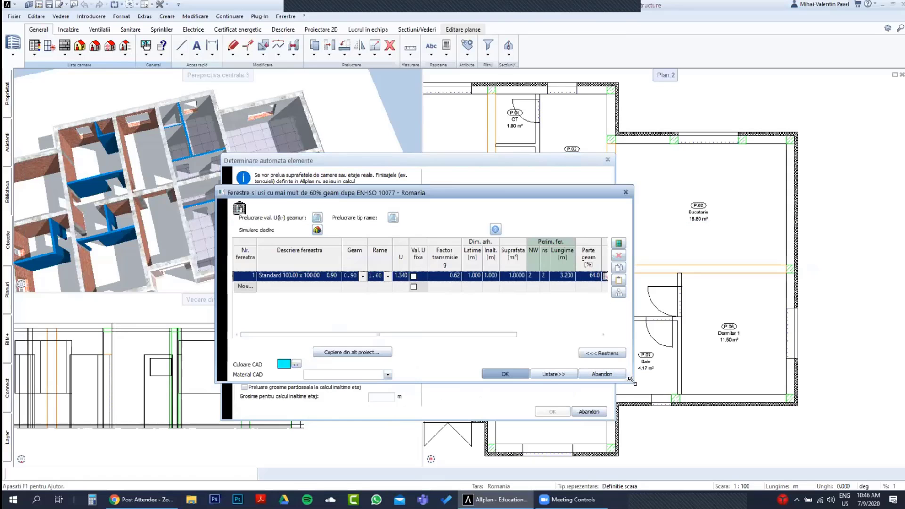
drag(631, 380, 778, 394)
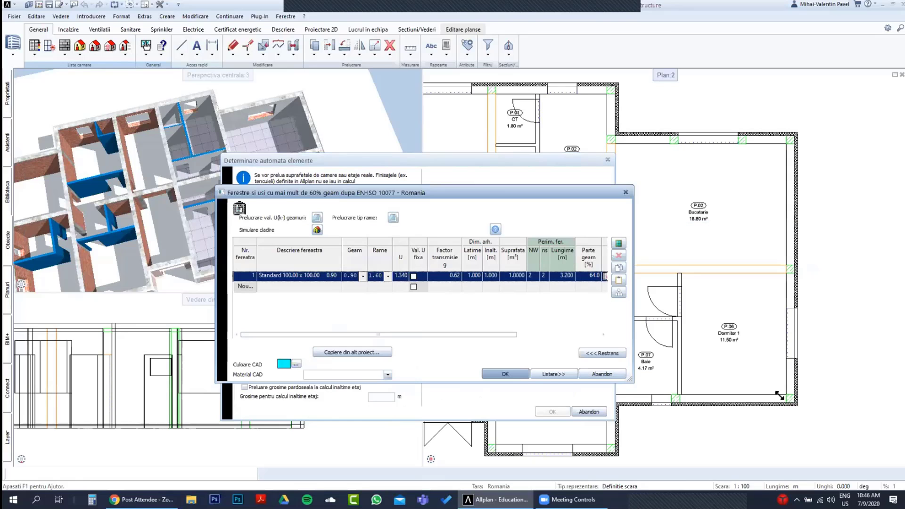
click(363, 277)
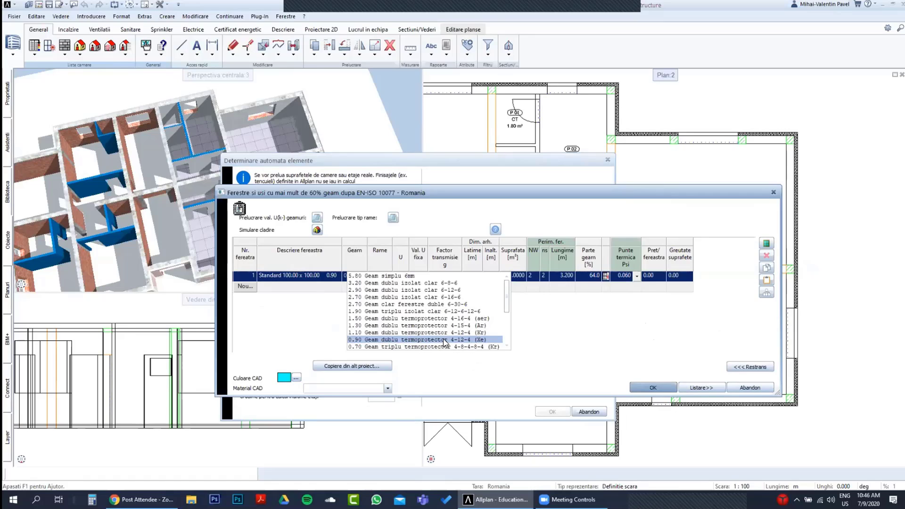
click(420, 339)
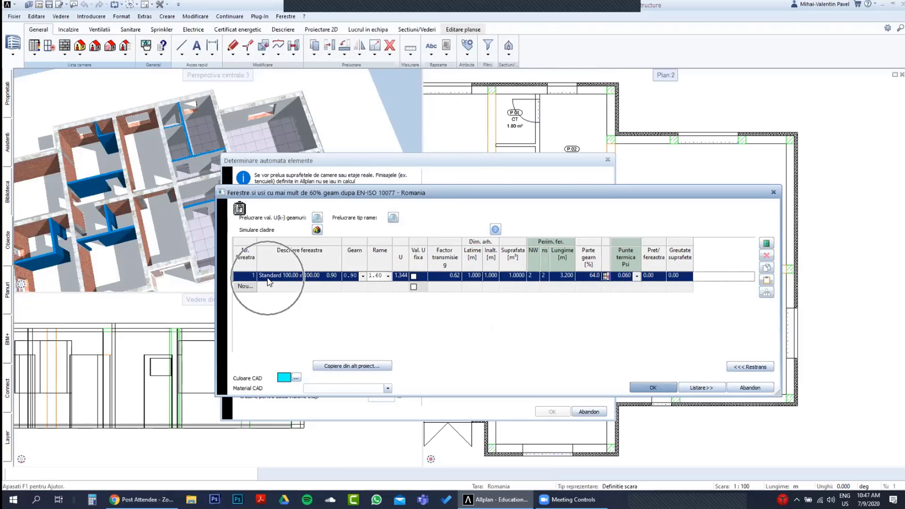
Review the standard window's description and the available glazing types.
click(291, 278)
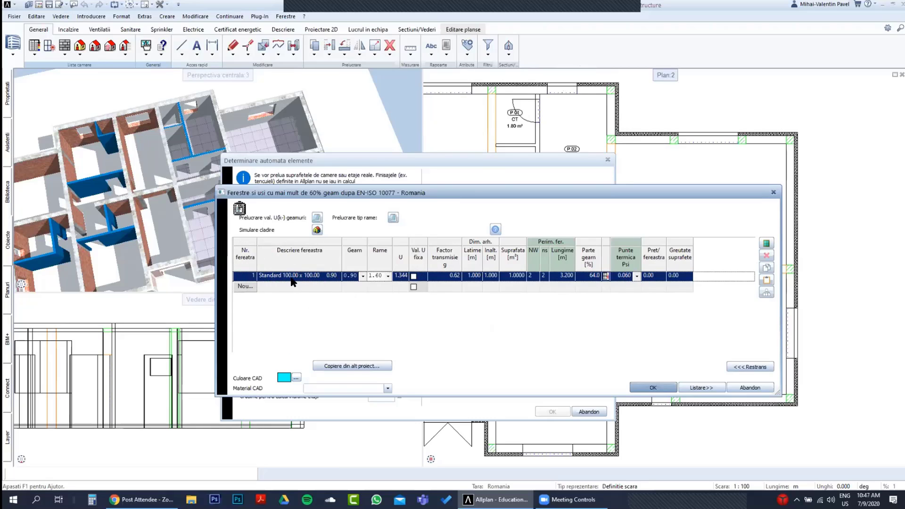
click(308, 280)
click(308, 280)
click(689, 179)
click(362, 276)
click(362, 278)
click(362, 278)
click(363, 276)
Choose the 1.60 Esenta moale 90 mm frame and adopt the Standard 100.00 x 100.00 window for Ferestre.
click(377, 254)
click(381, 276)
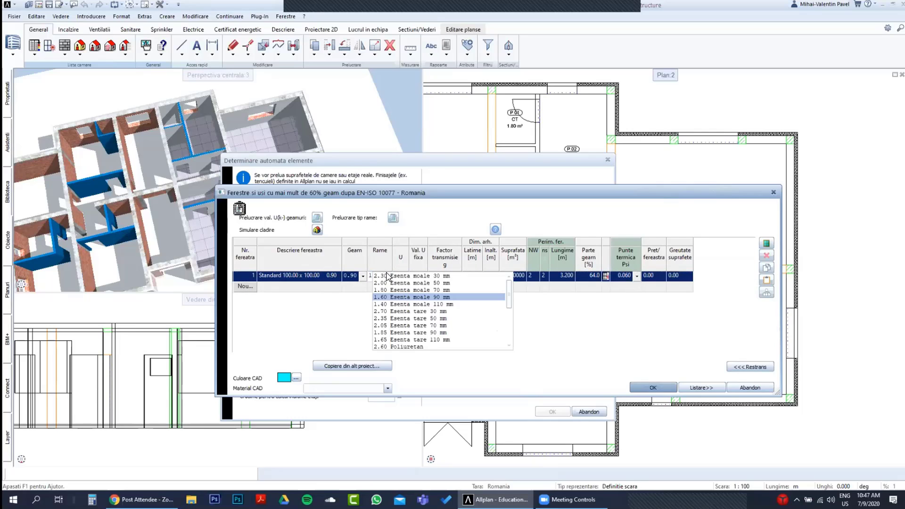
click(417, 297)
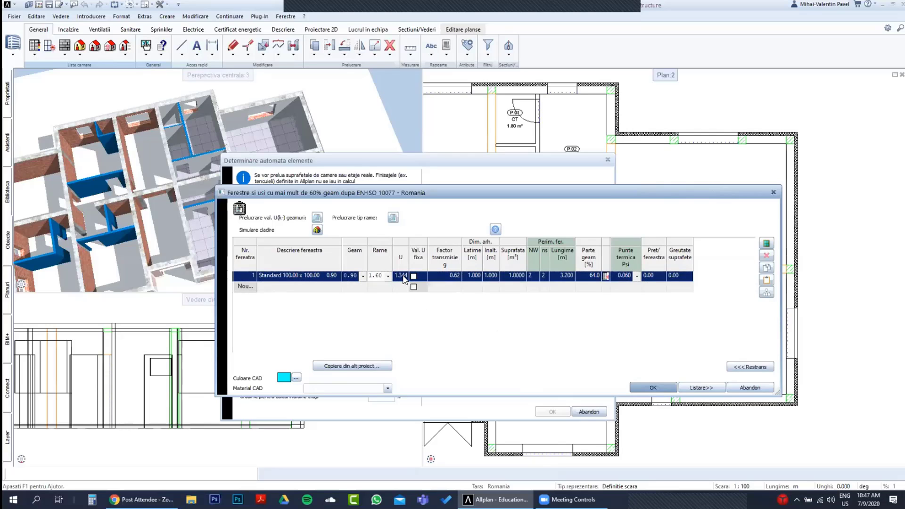
key(ctrl)
key(ctrl)
click(663, 389)
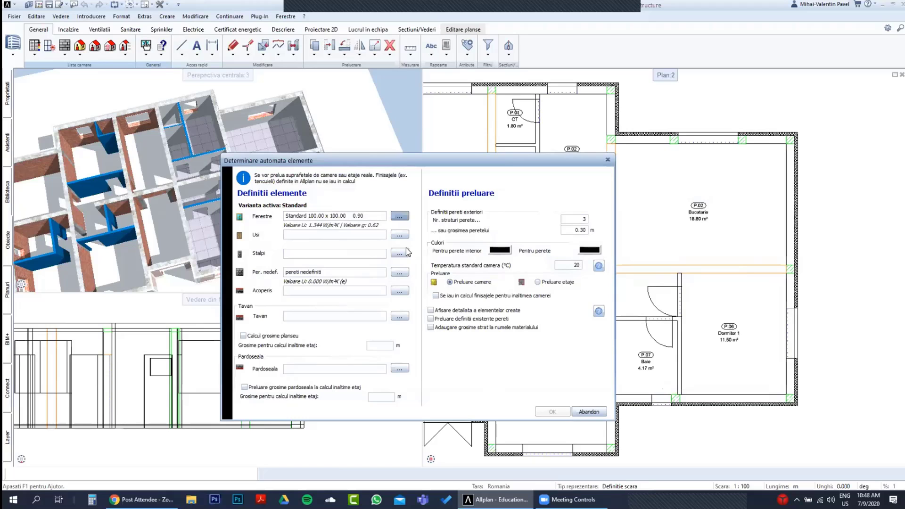
Open the door definitions for Usi and select the Usi de interior entry.
click(399, 235)
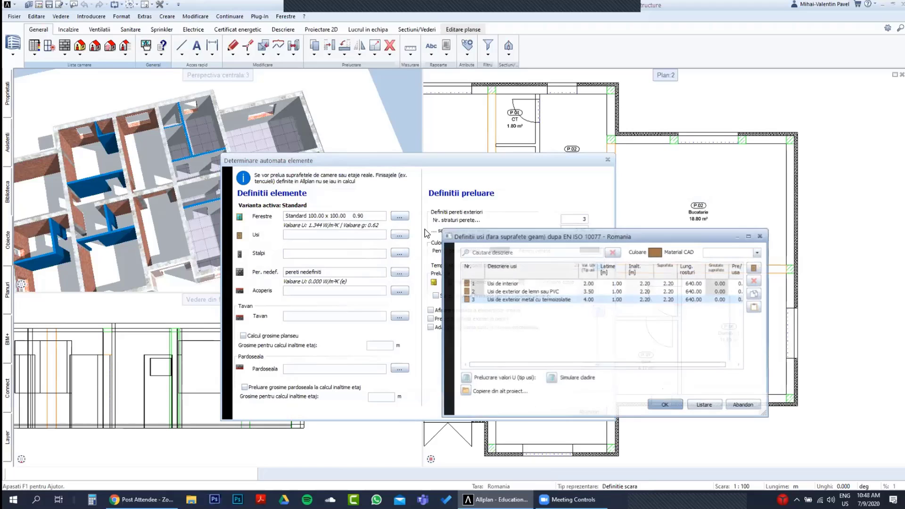
drag(508, 237, 288, 186)
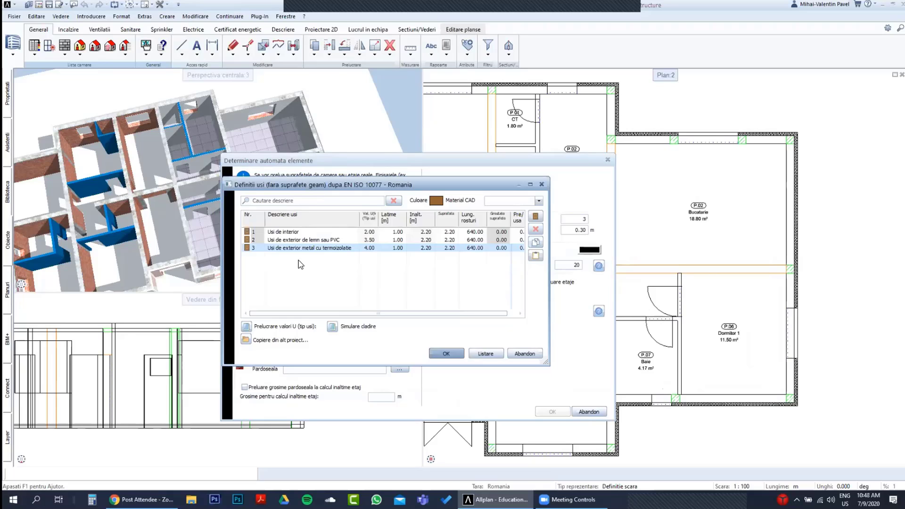
key(Delete)
key(ctrl+z)
double_click(309, 232)
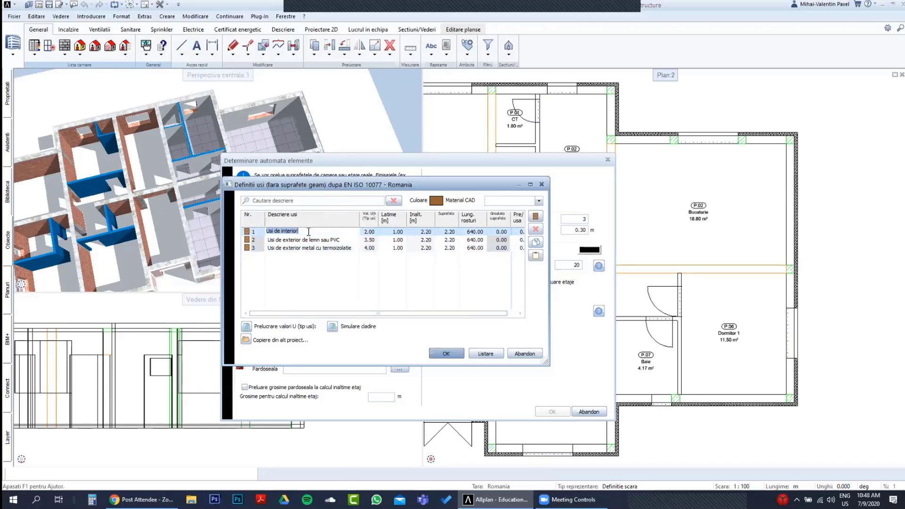
click(372, 231)
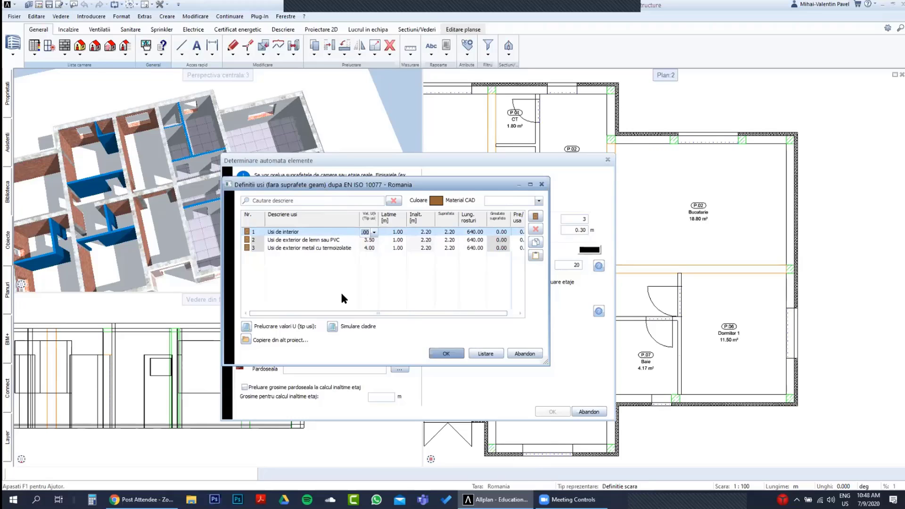
click(318, 231)
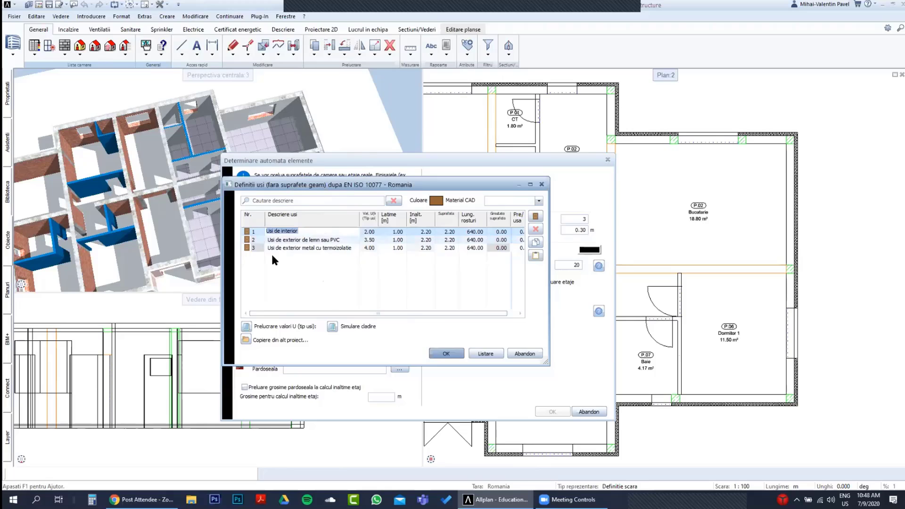
Assign the 2.00 Usi de interior U-value type to the interior door and adopt that door for Usi.
click(371, 231)
click(374, 232)
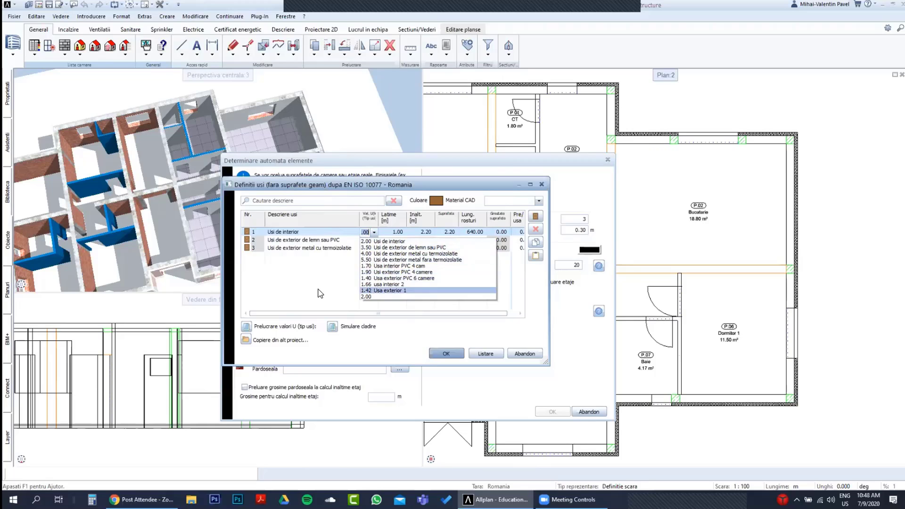
key(Up)
key(Up)
key(Up)
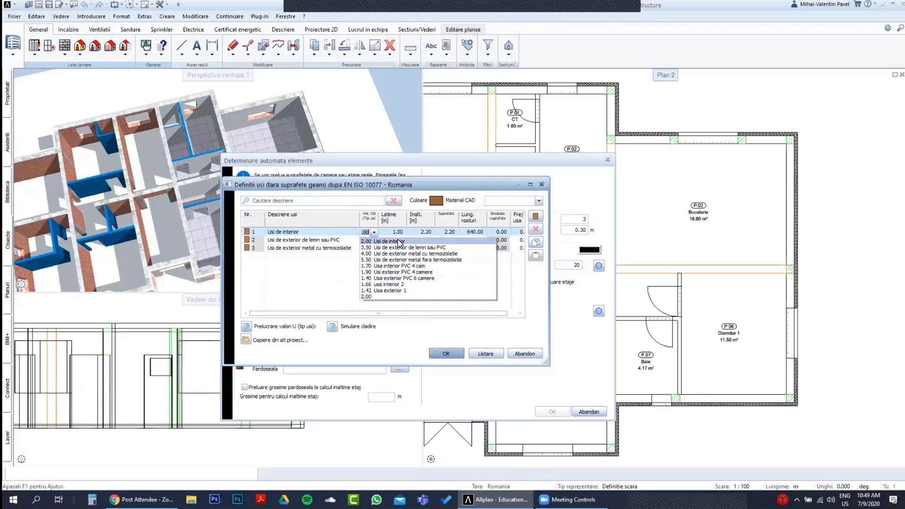
click(419, 242)
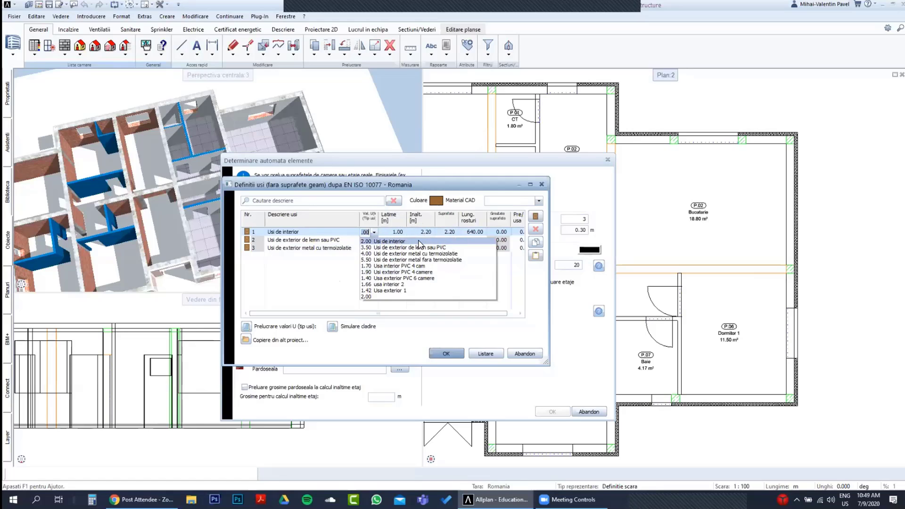
click(398, 243)
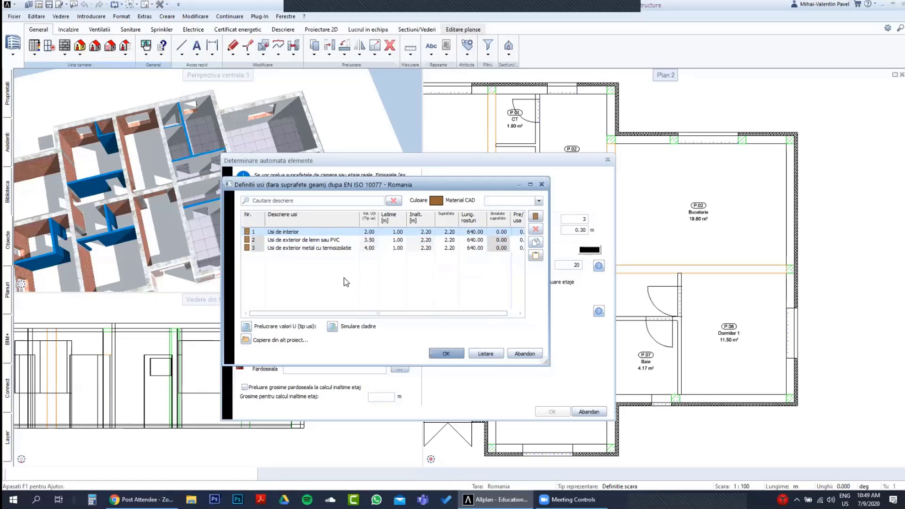
click(445, 353)
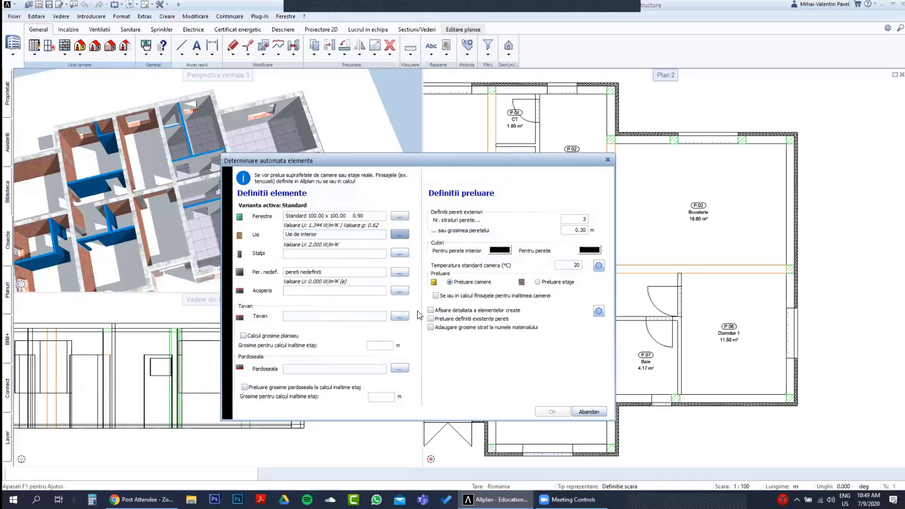
click(402, 294)
click(404, 291)
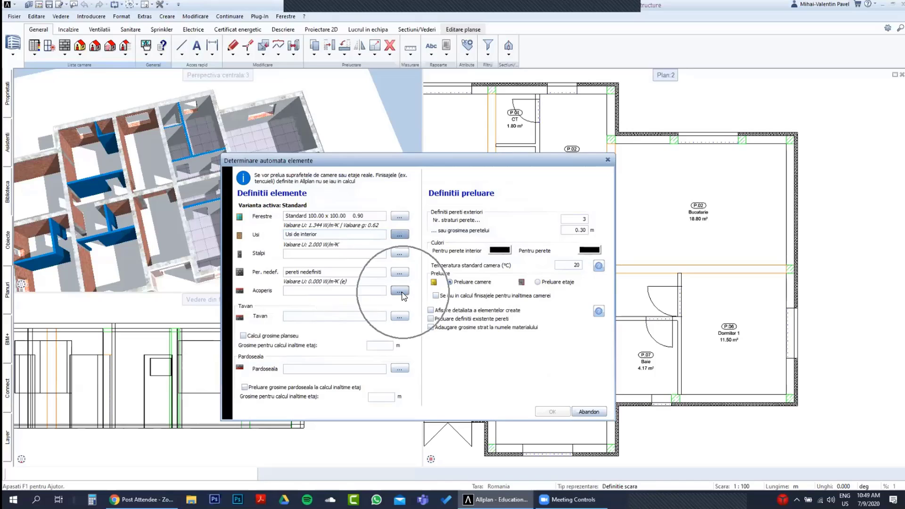
click(251, 264)
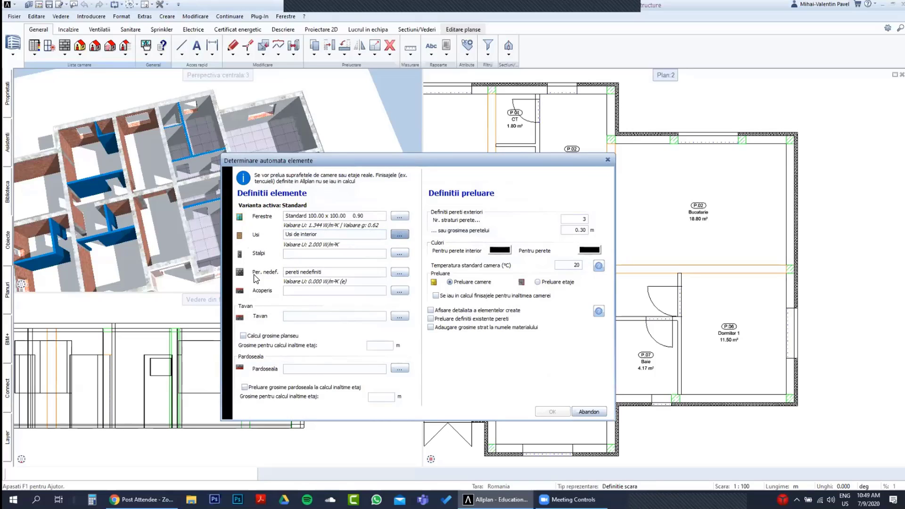
click(274, 275)
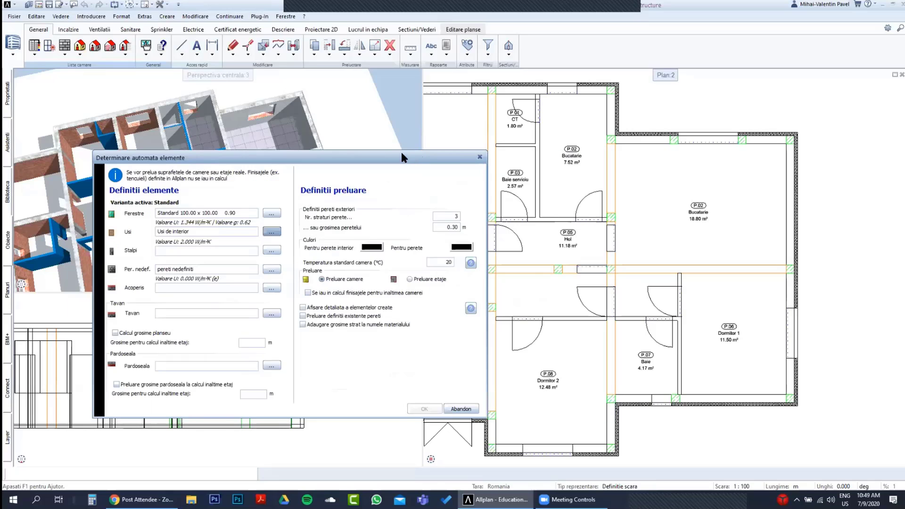
Move the element dialog off the floor plan and inspect the column at the wall junction between Bucatarie and Hol.
drag(401, 158, 251, 150)
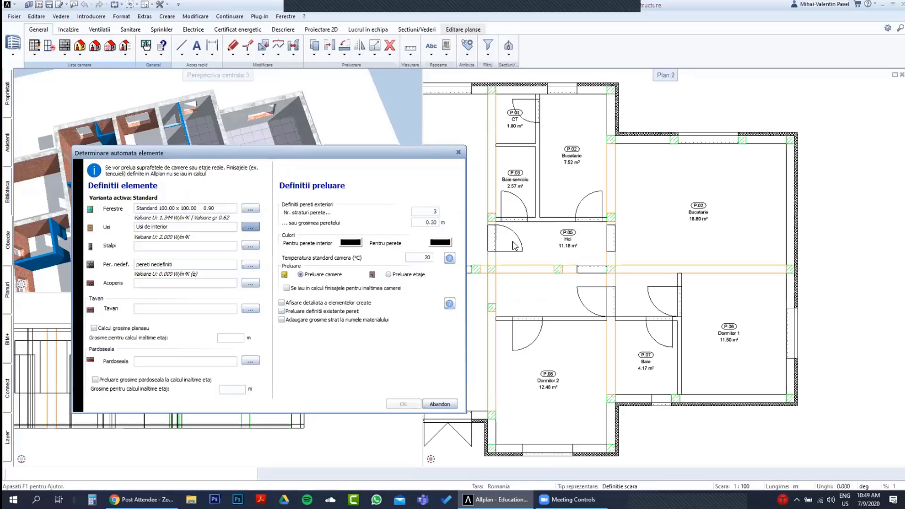
click(493, 272)
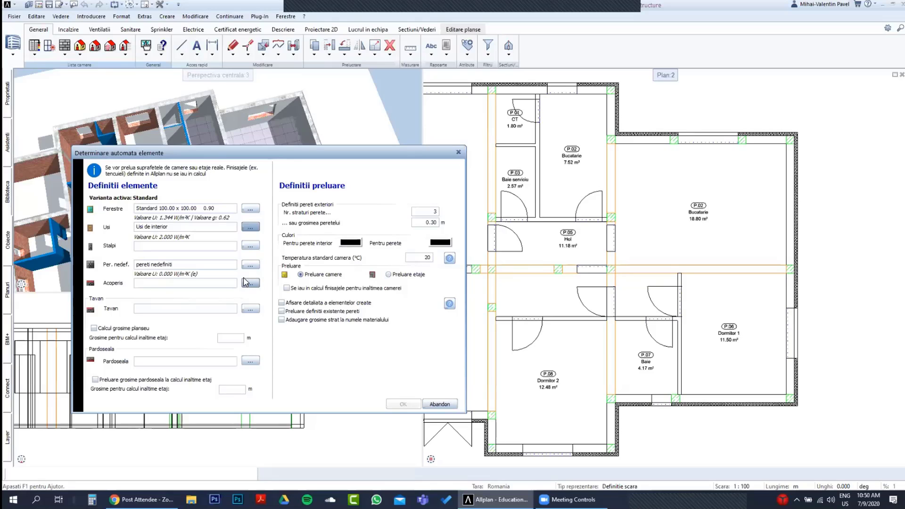
click(113, 266)
click(265, 297)
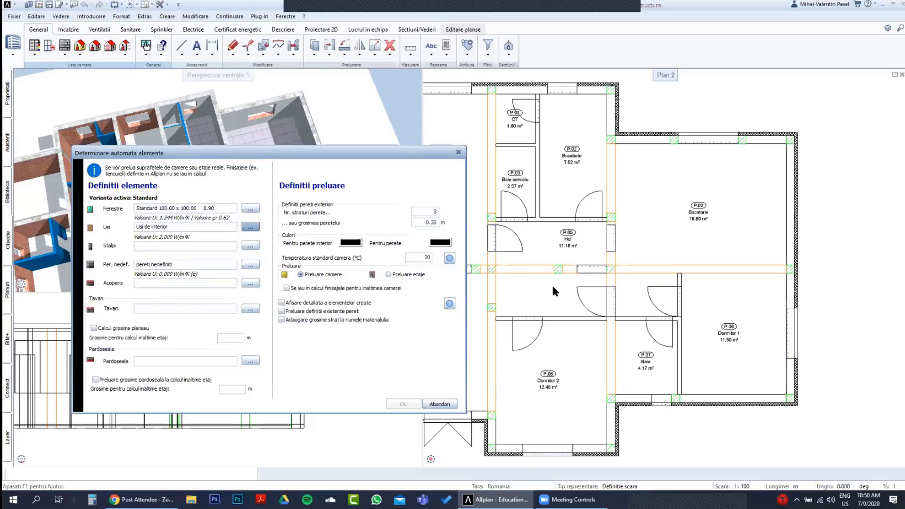
scroll(552, 198, up, 5)
scroll(552, 199, down, 1)
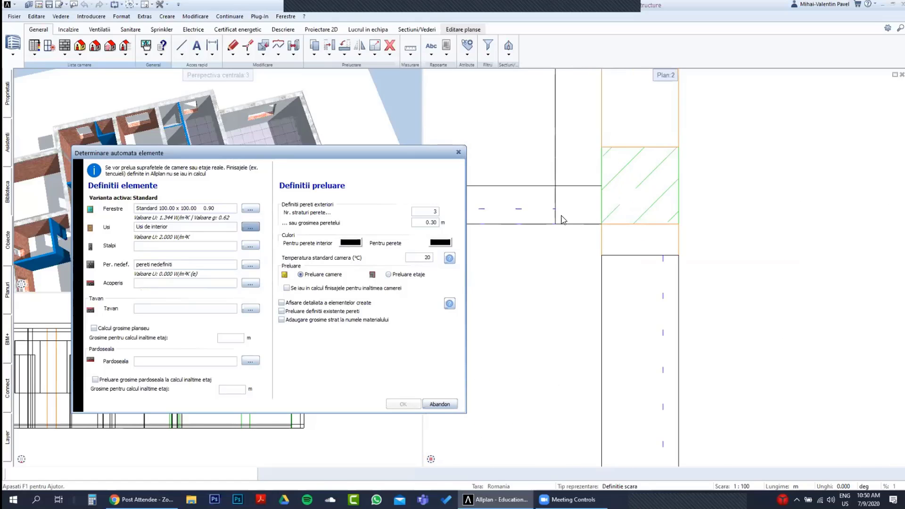
scroll(630, 235, down, 2)
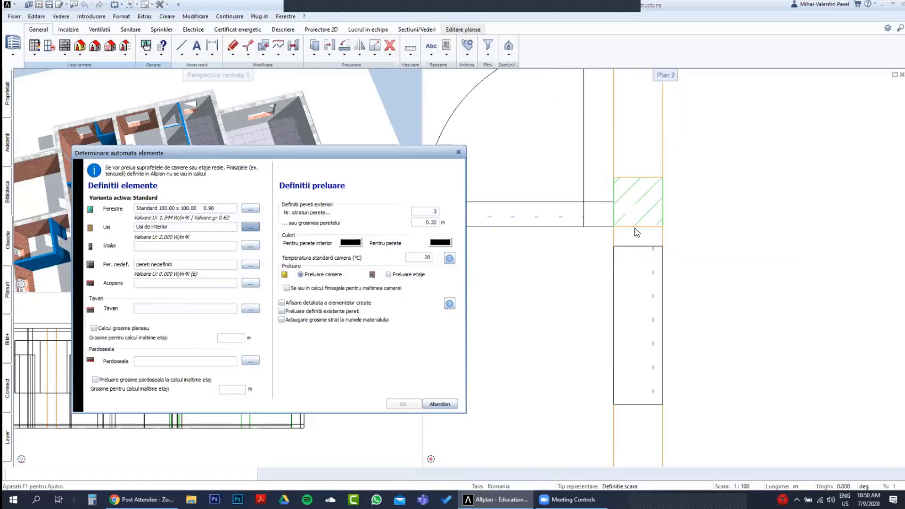
Examine the column and adjoining wall edges at the junction between Bucatarie and Hol on the floor plan.
click(617, 205)
click(613, 208)
click(619, 202)
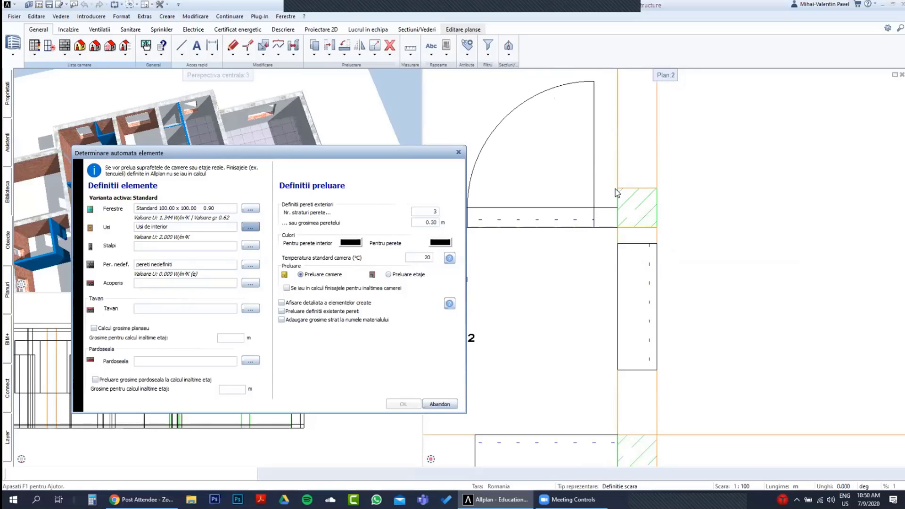
scroll(616, 194, down, 2)
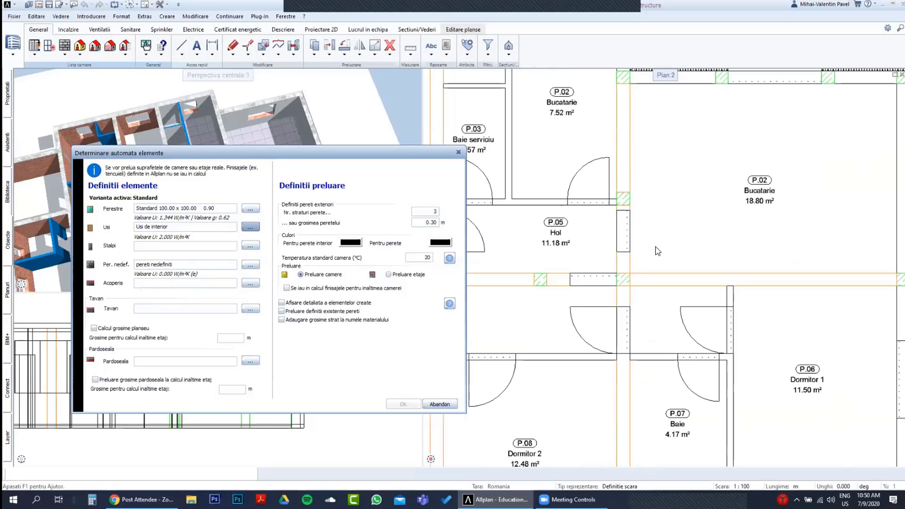
scroll(622, 206, up, 3)
click(613, 171)
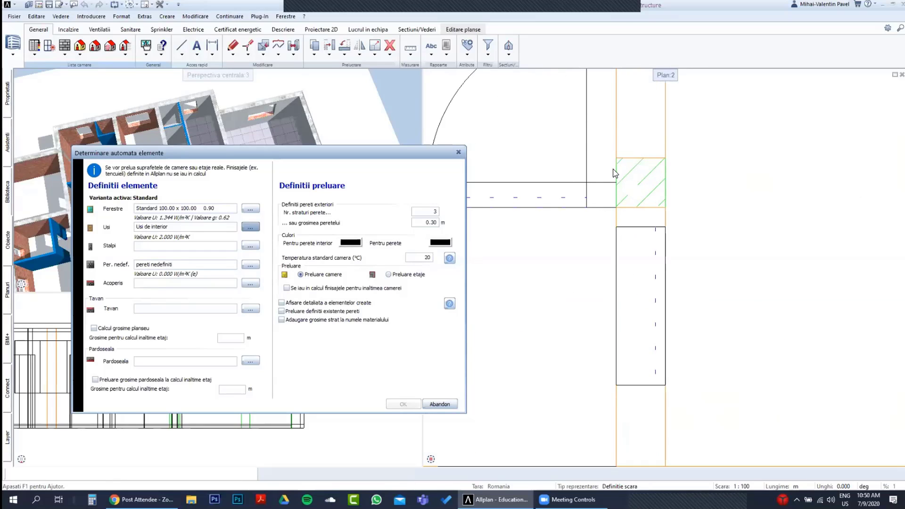
click(614, 170)
scroll(616, 169, down, 1)
scroll(742, 298, down, 2)
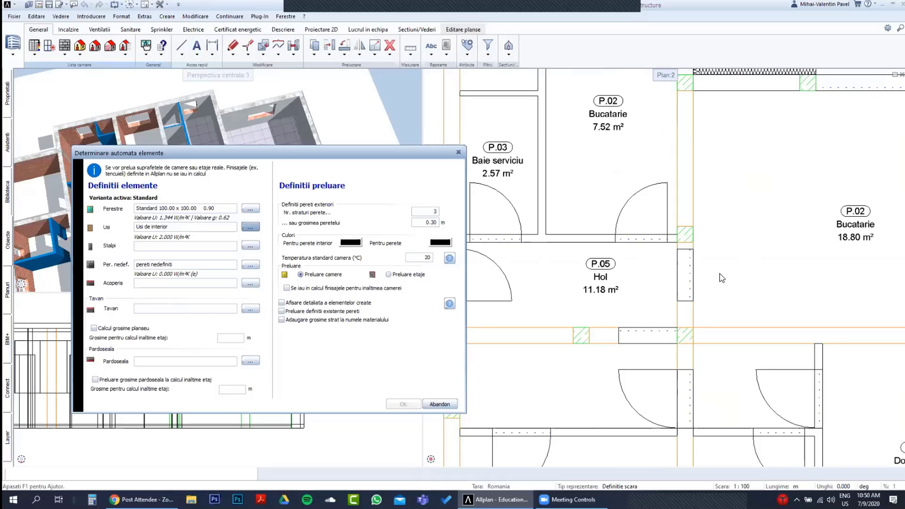
click(676, 233)
Open the opaque element definitions for Acoperis, enlarge the dialog, and select Planseu intermediar from the interior category.
click(254, 284)
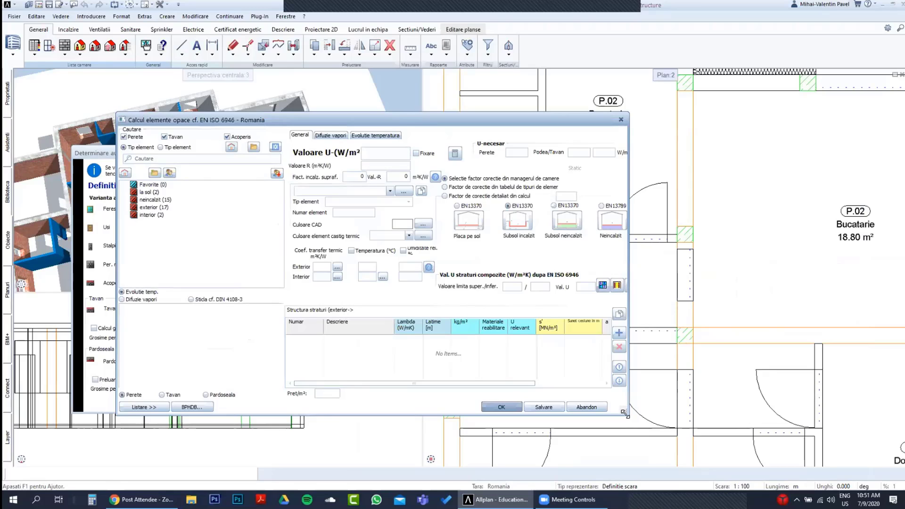
drag(624, 414, 729, 440)
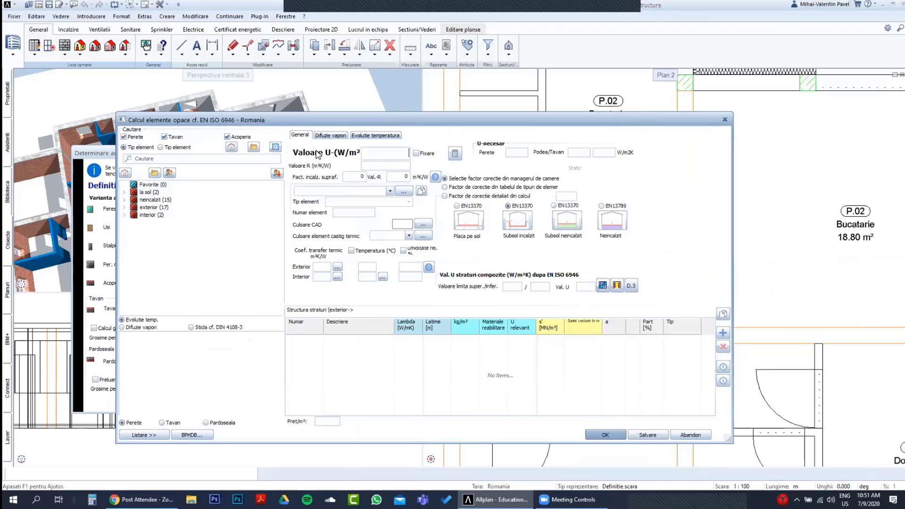
drag(301, 120, 391, 108)
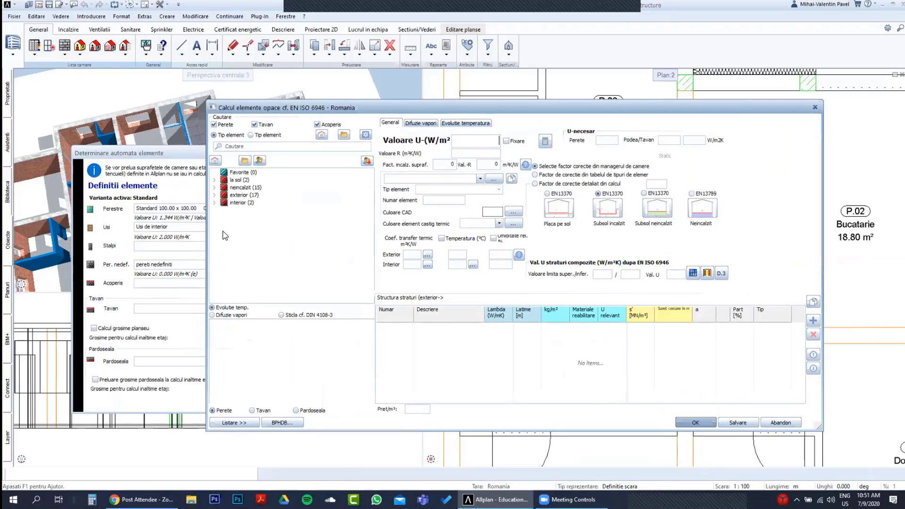
drag(437, 110, 296, 149)
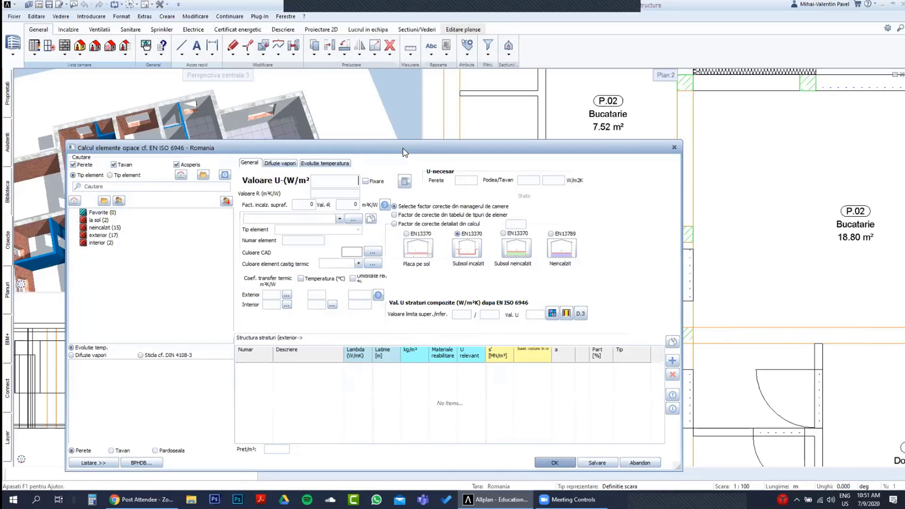
drag(404, 151, 546, 136)
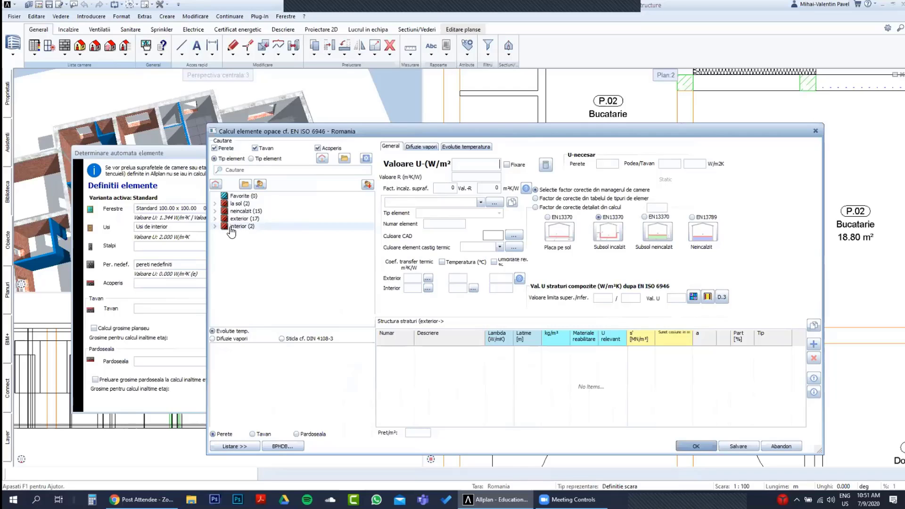
click(216, 226)
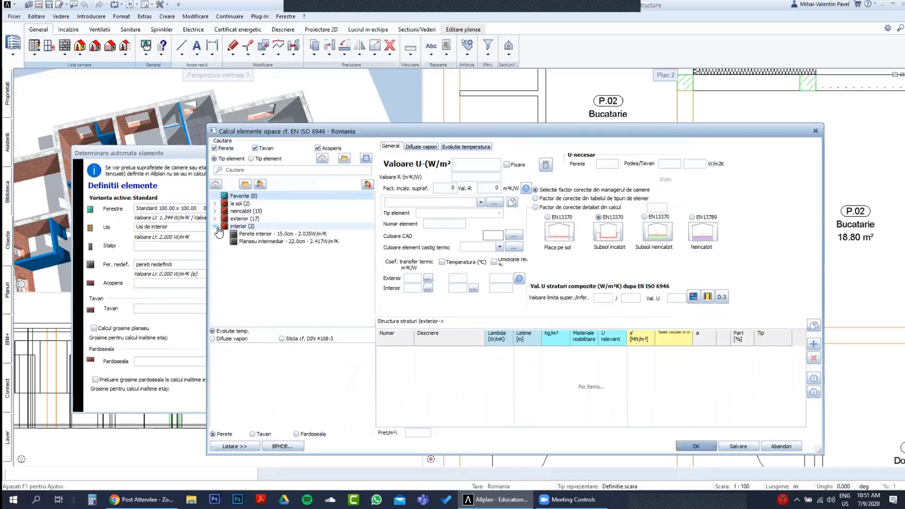
click(253, 242)
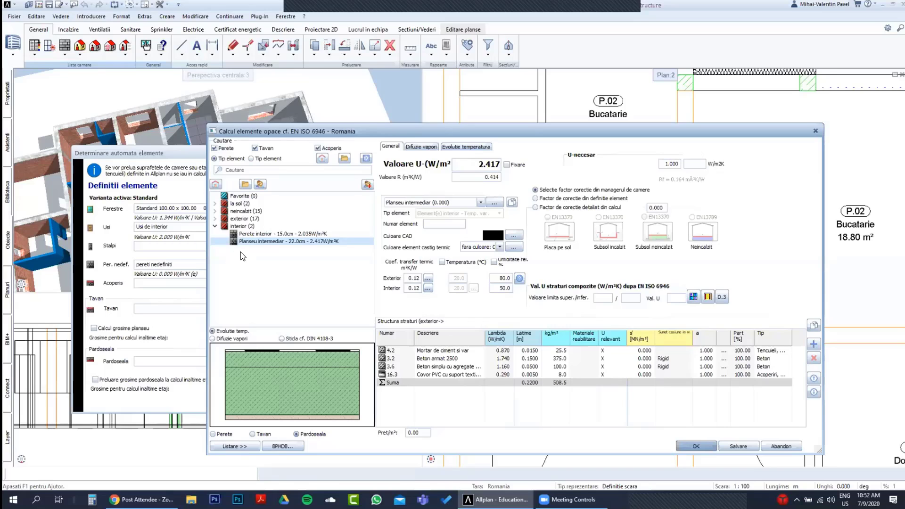
Look through the element types available in the neincalzit and exterior categories.
click(215, 227)
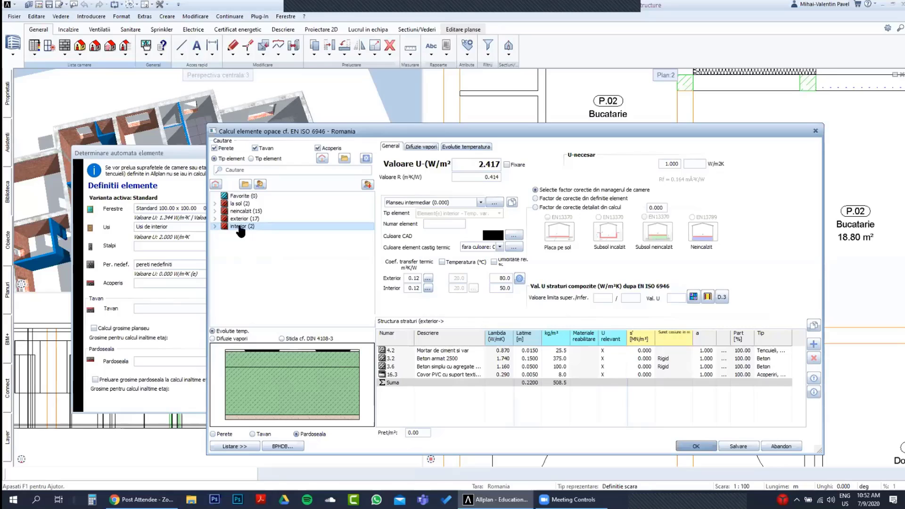
click(216, 212)
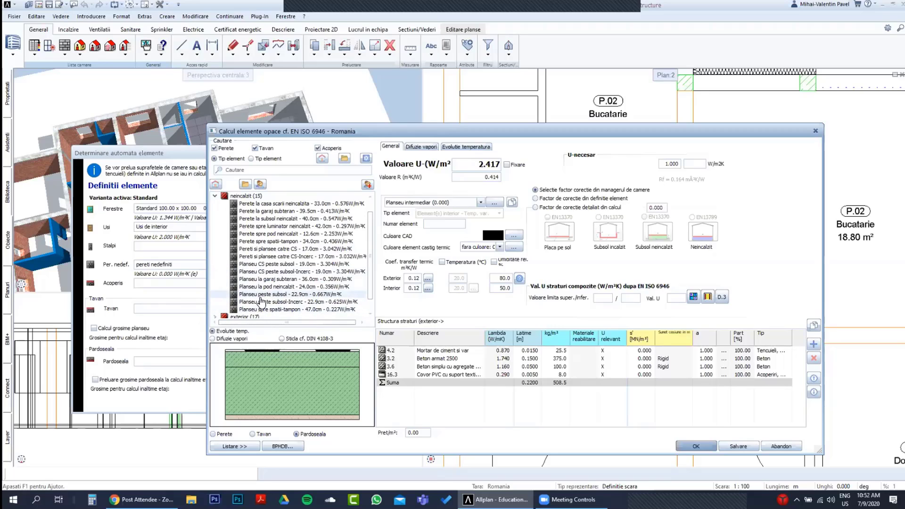
click(215, 196)
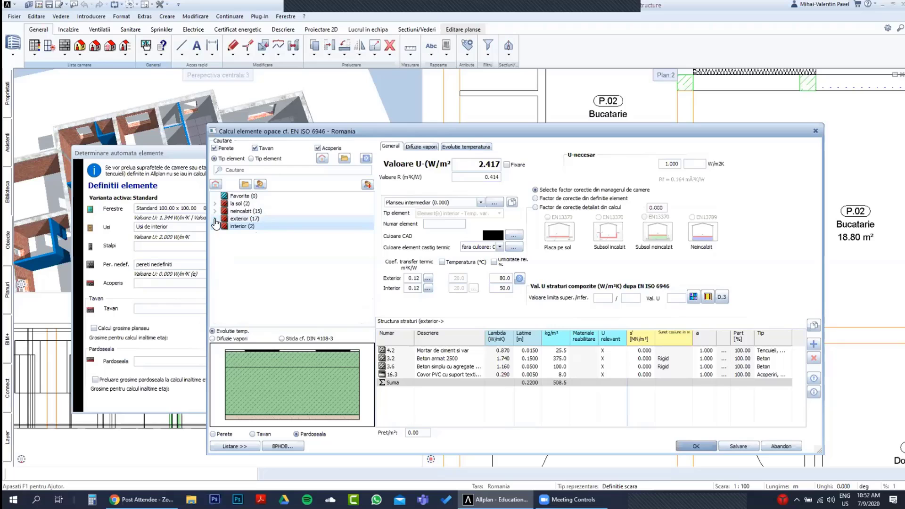
click(215, 219)
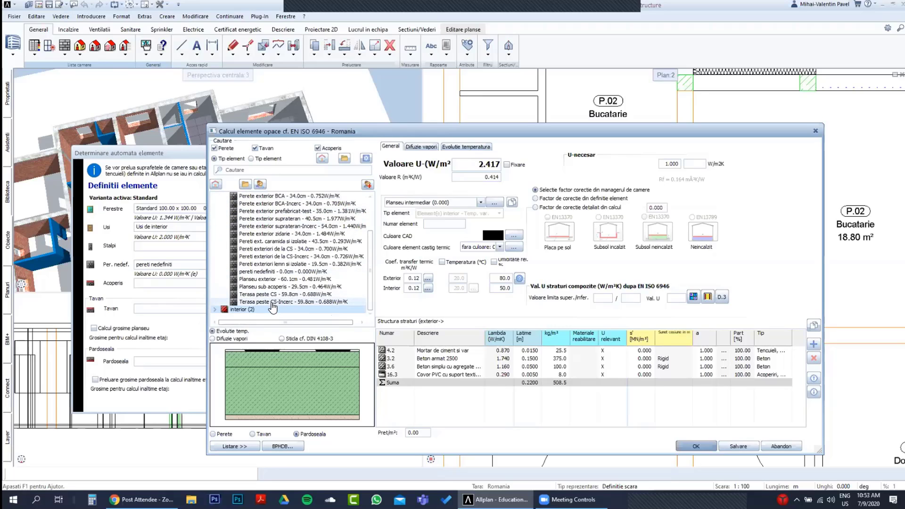
scroll(226, 235, up, 3)
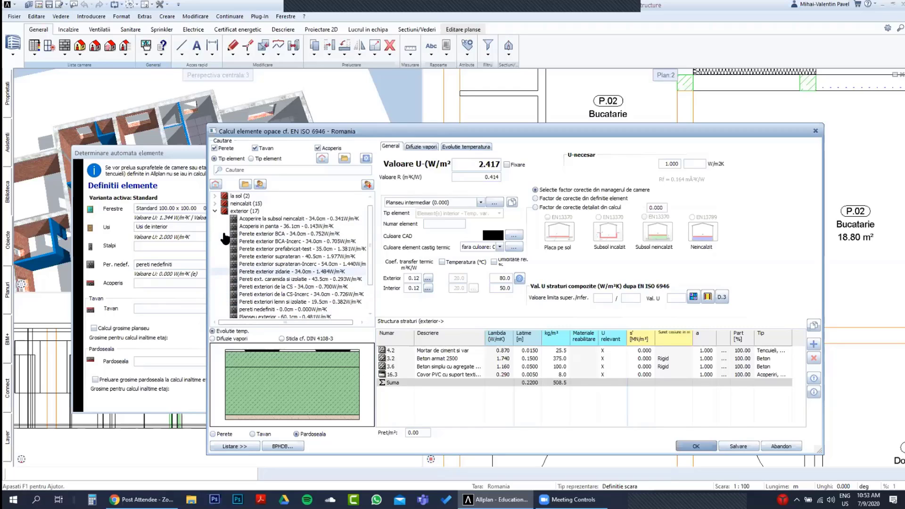
click(215, 218)
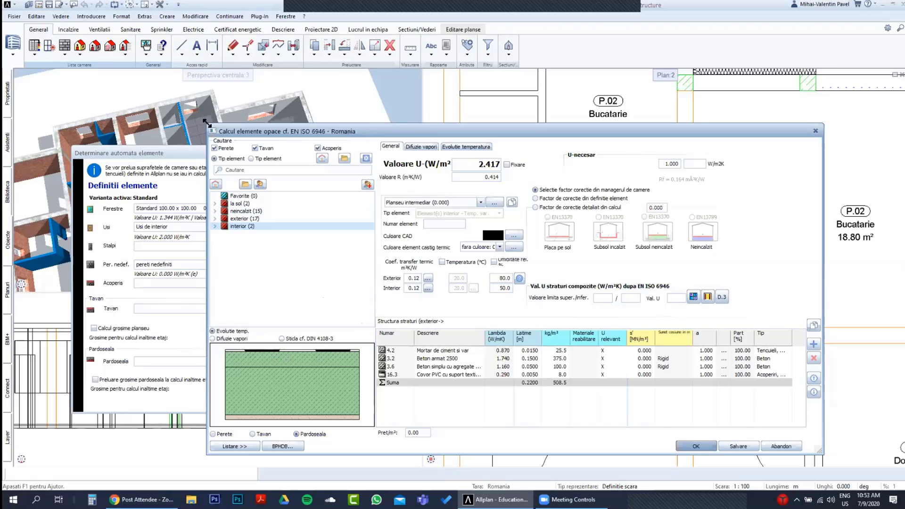
Enlarge the element dialog and review the thermal resistance list and CAD colour selection for Planseu intermediar.
drag(207, 124, 137, 44)
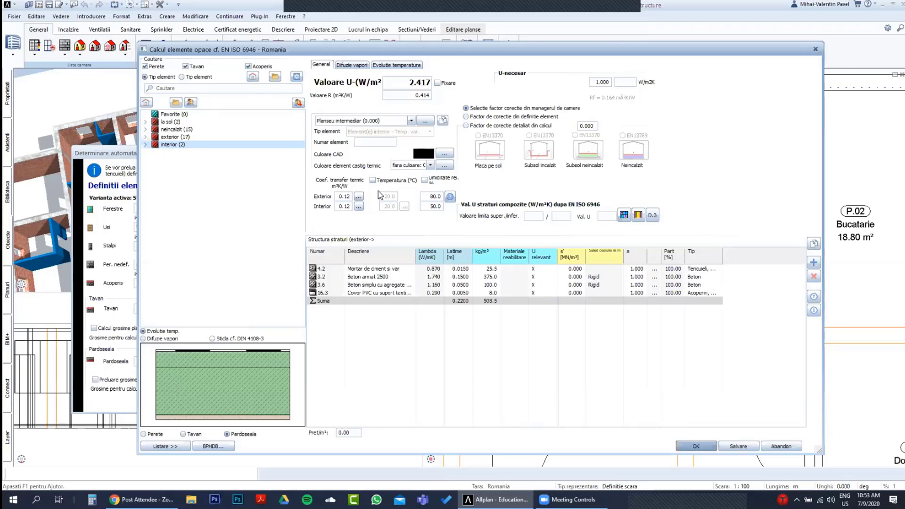
click(393, 214)
click(358, 207)
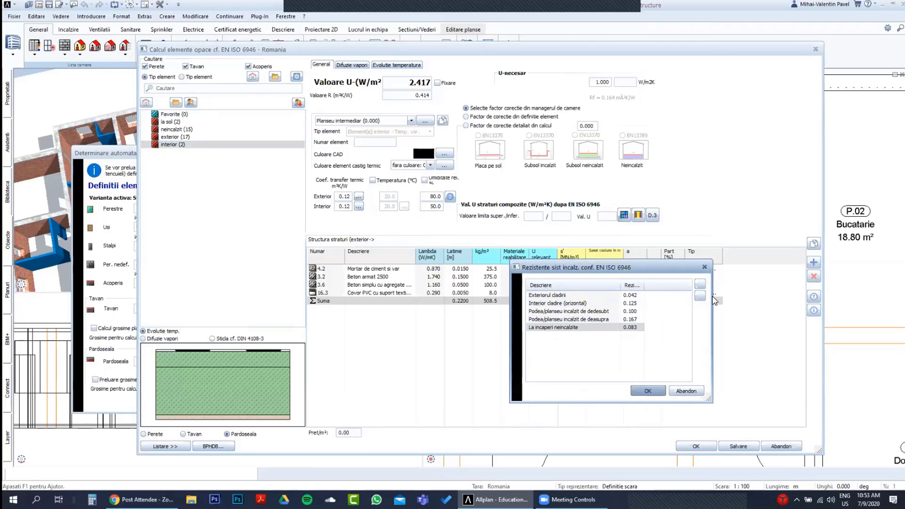
click(686, 391)
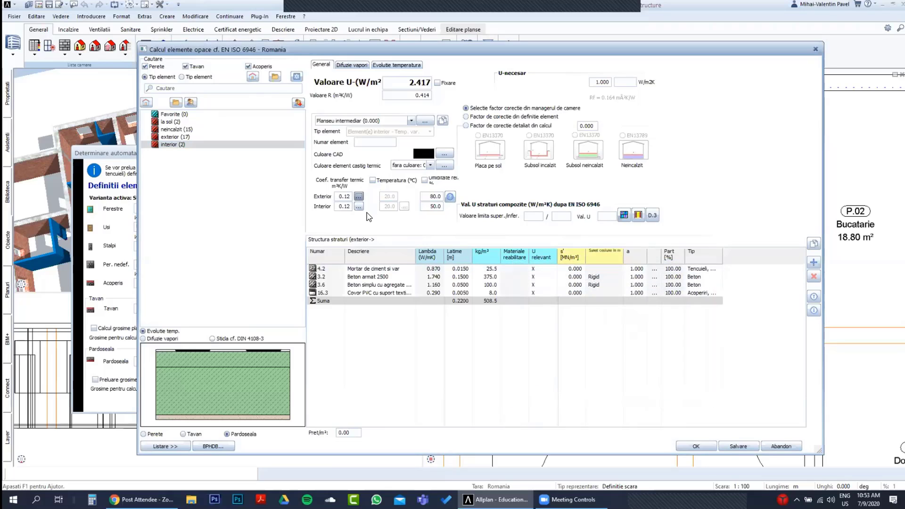
click(360, 198)
click(423, 153)
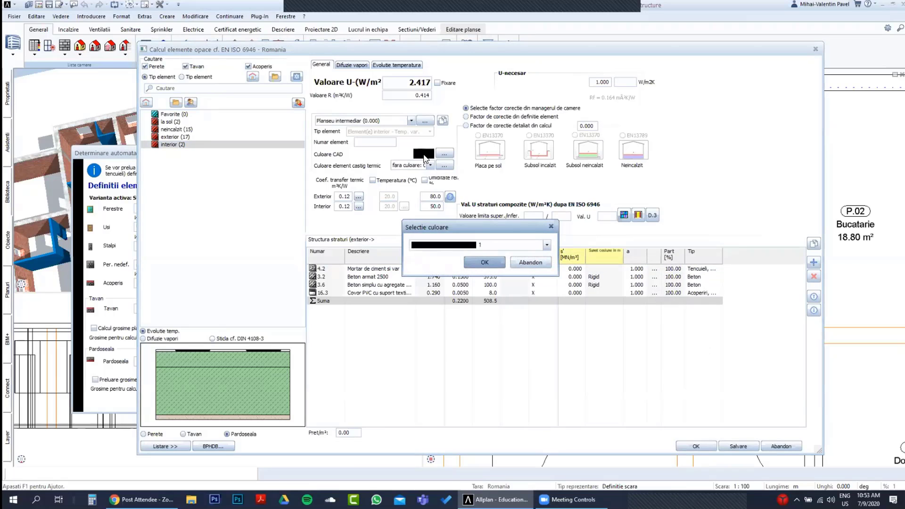
click(550, 226)
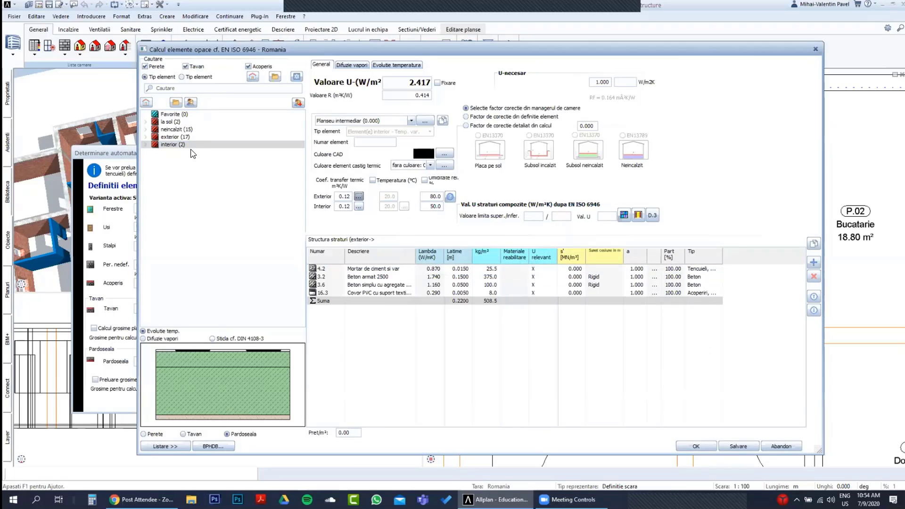
Set the CAD colour of the interior Planseu intermediar element to 14 and adopt the element for Acoperis.
click(145, 145)
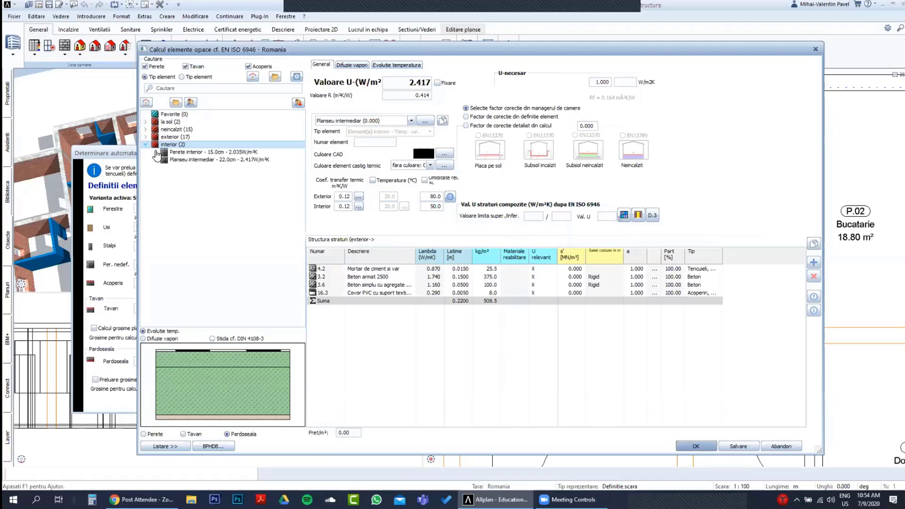
click(183, 160)
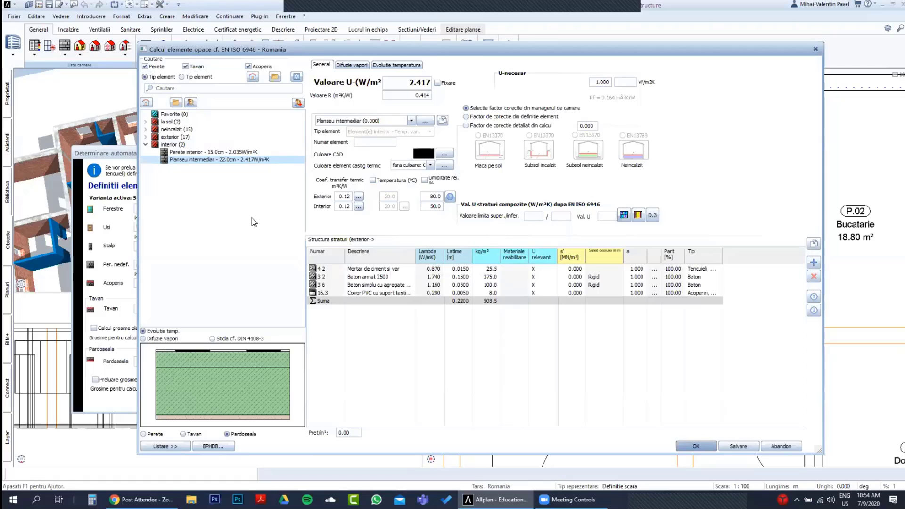
click(422, 155)
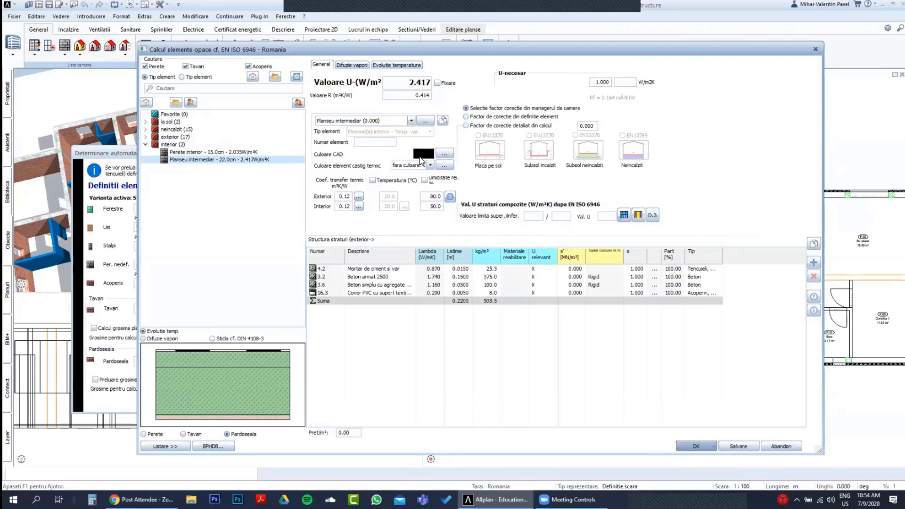
click(425, 155)
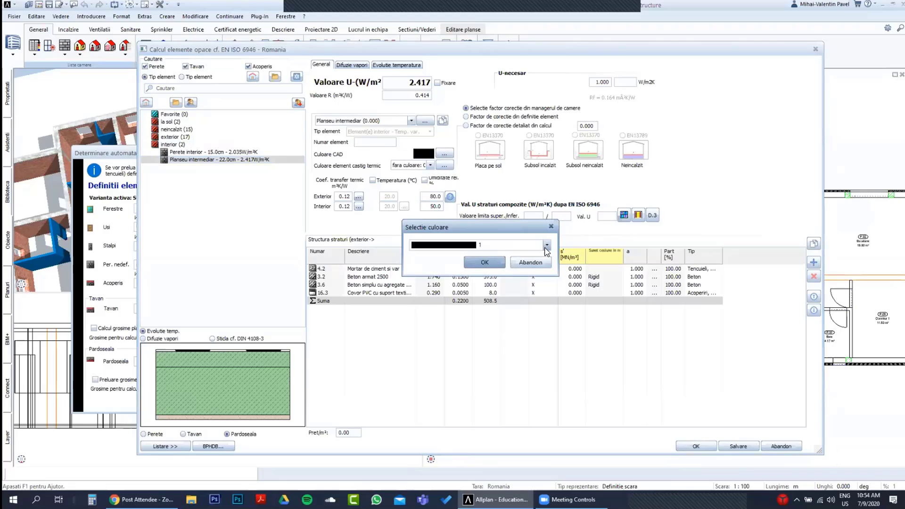
click(546, 245)
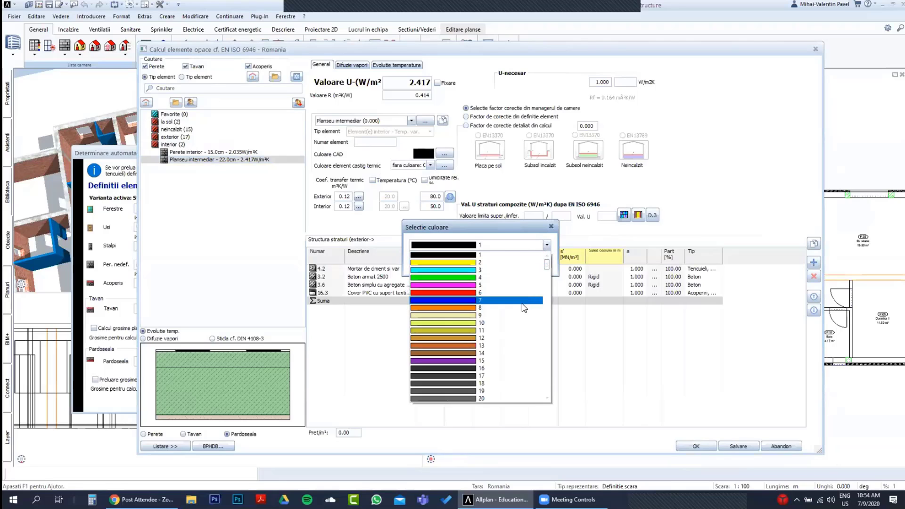
click(494, 353)
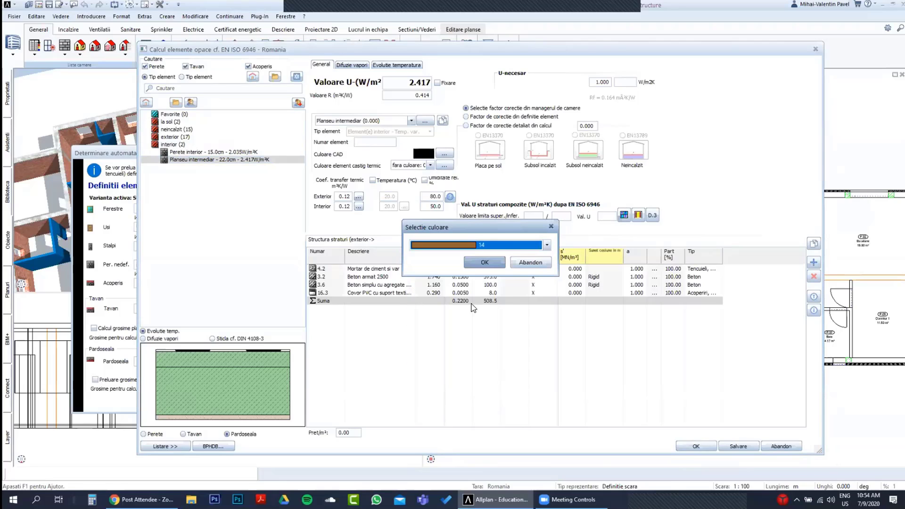
click(492, 269)
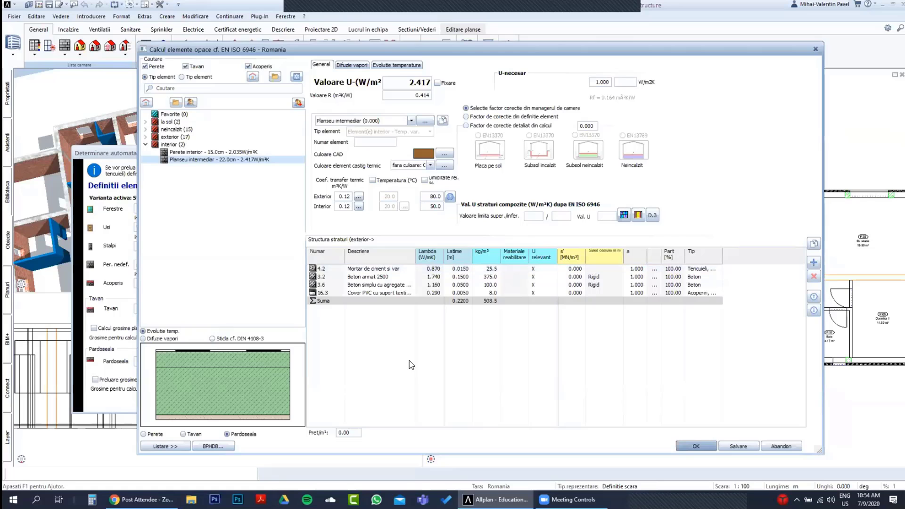
click(701, 444)
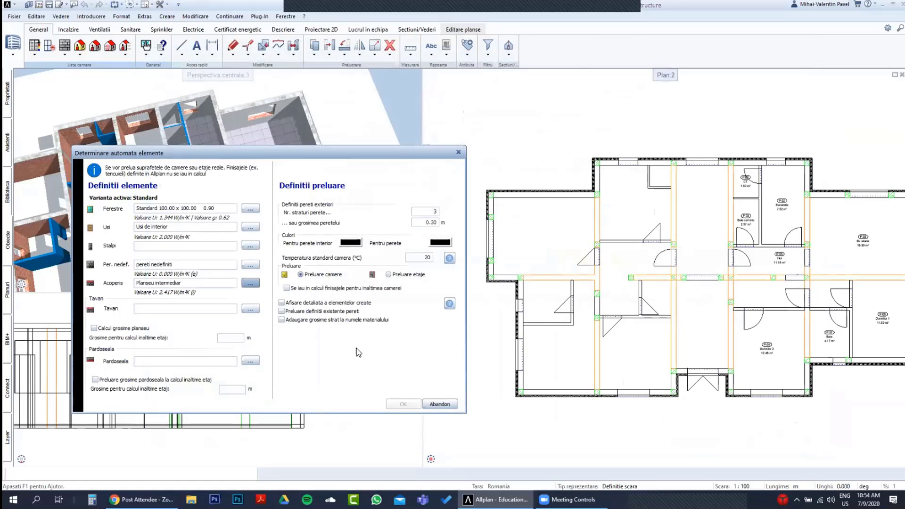
Choose Planseu intermediar from the interior category as the ceiling element and adopt it for Tavan.
click(115, 284)
click(116, 314)
click(250, 309)
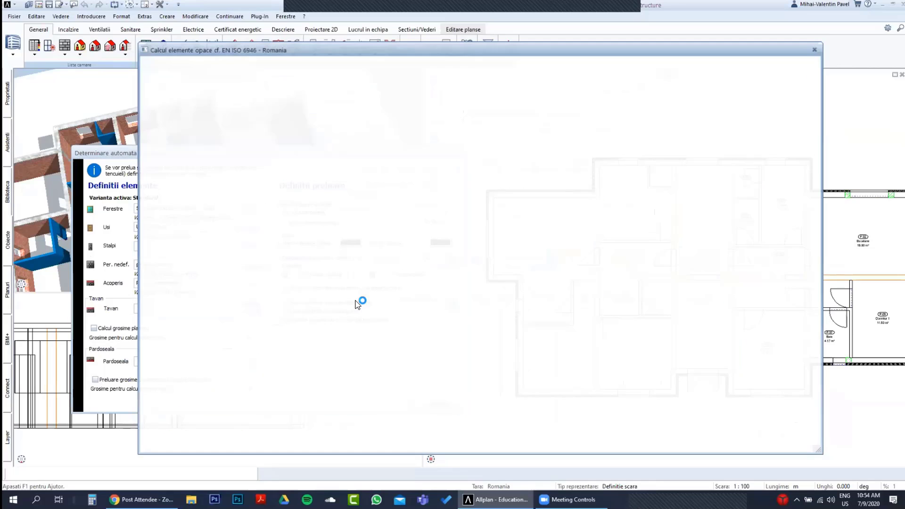
click(146, 144)
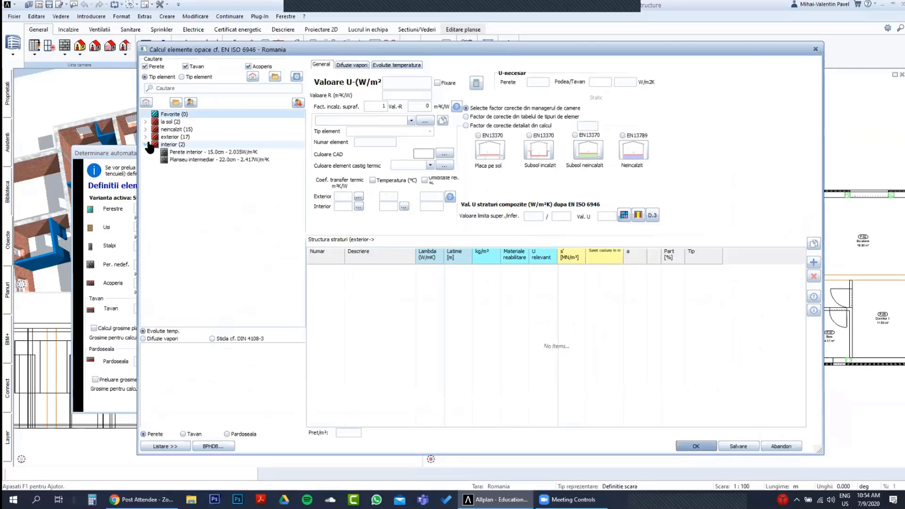
click(191, 160)
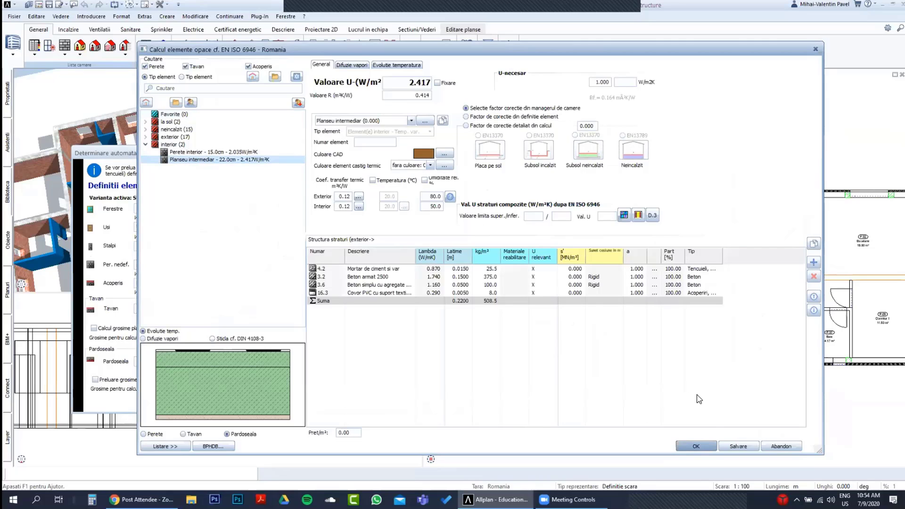
click(696, 445)
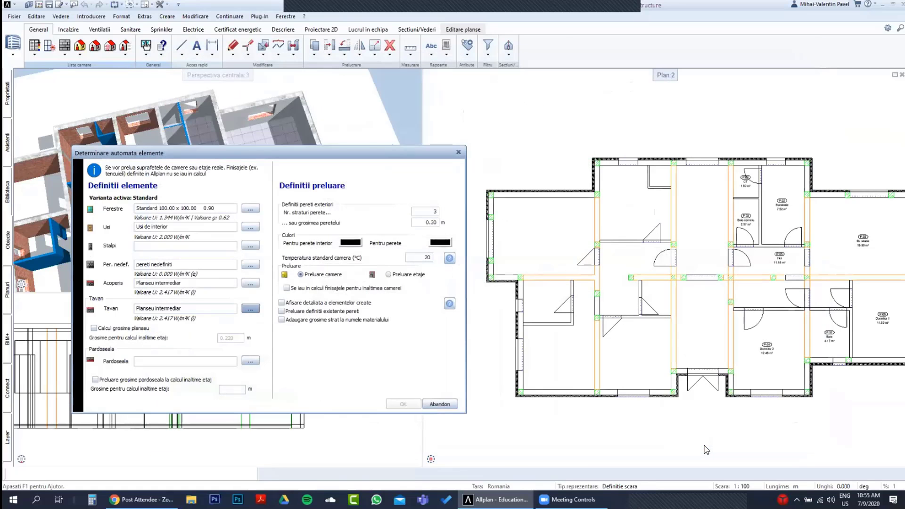
click(266, 361)
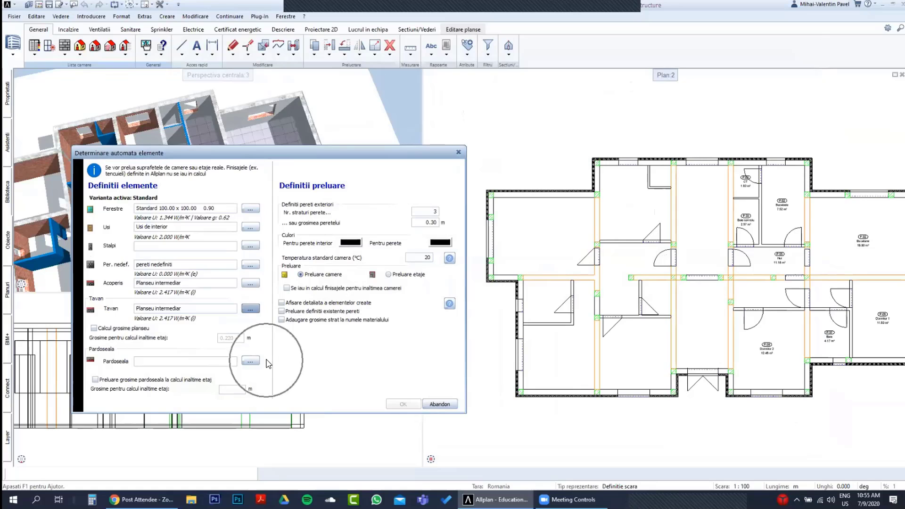
Choose Planseu pe sol from the la sol category as the floor element and adopt it for Pardoseala.
click(246, 358)
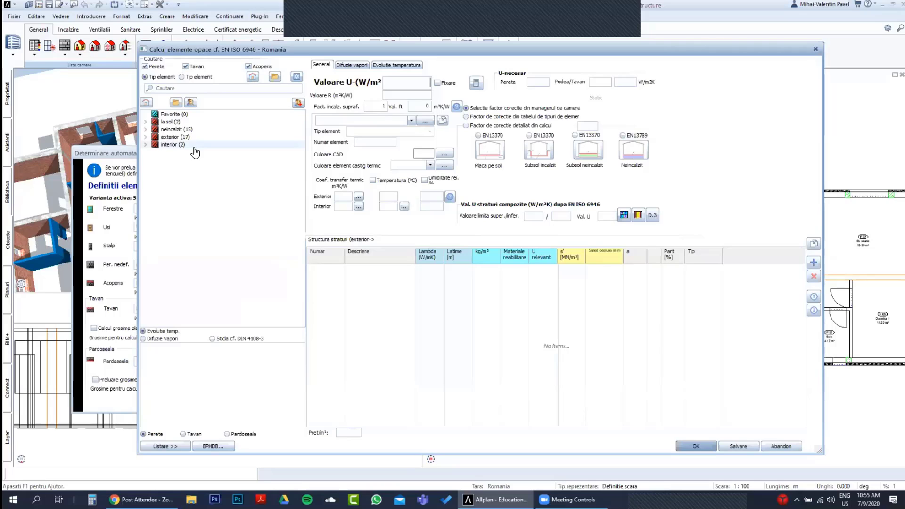
click(146, 121)
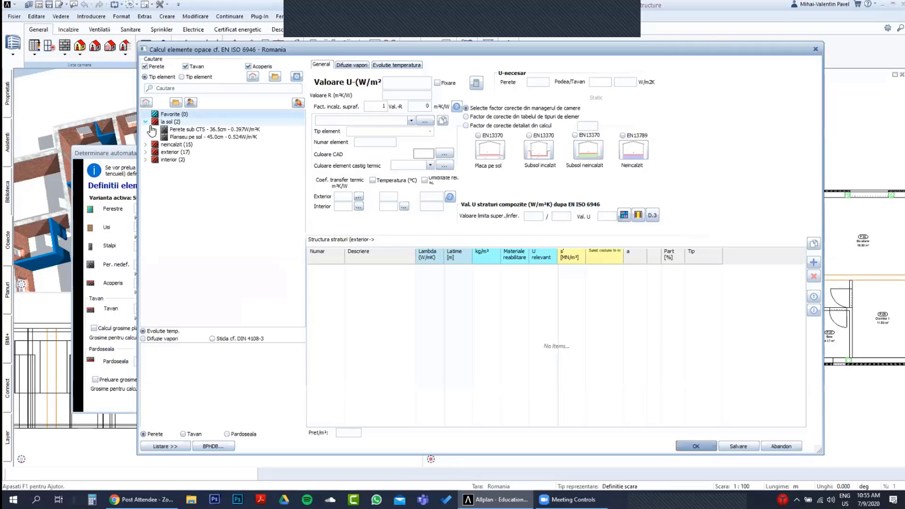
click(218, 137)
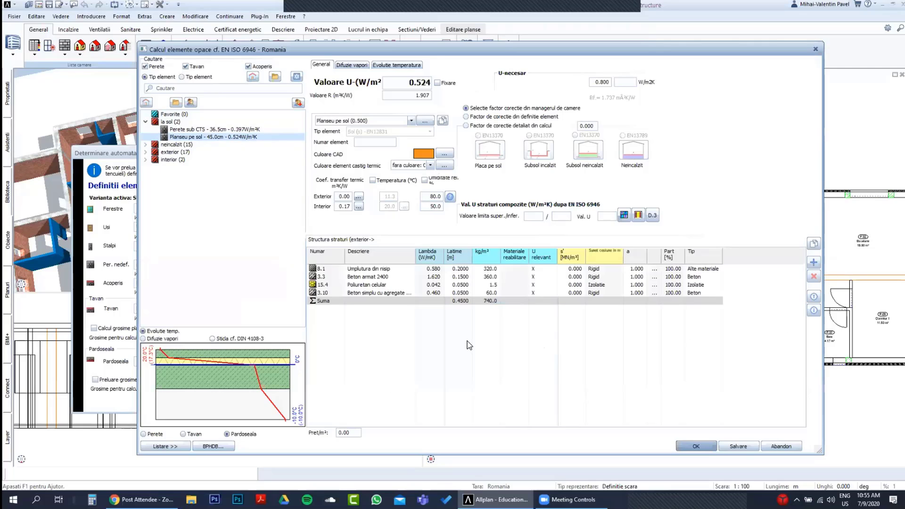
click(695, 446)
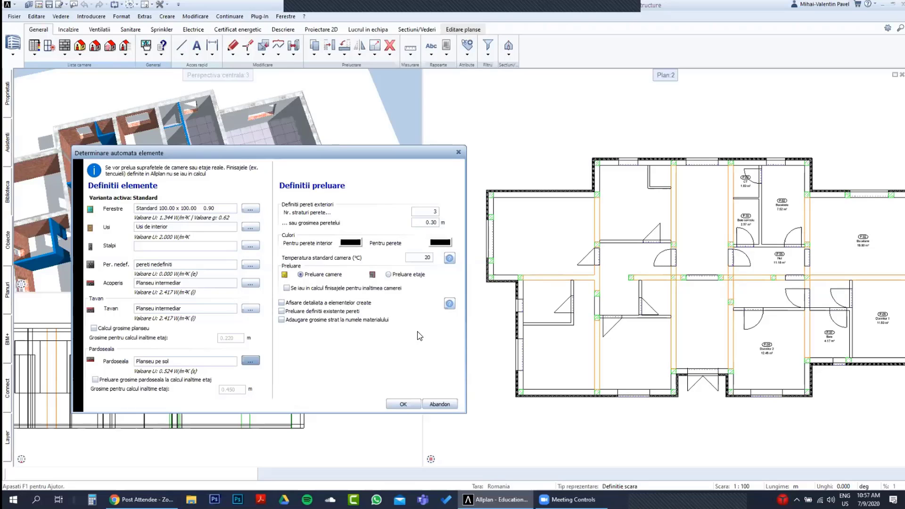
Set the number of wall layers that defines exterior walls to 2.
drag(394, 157, 338, 161)
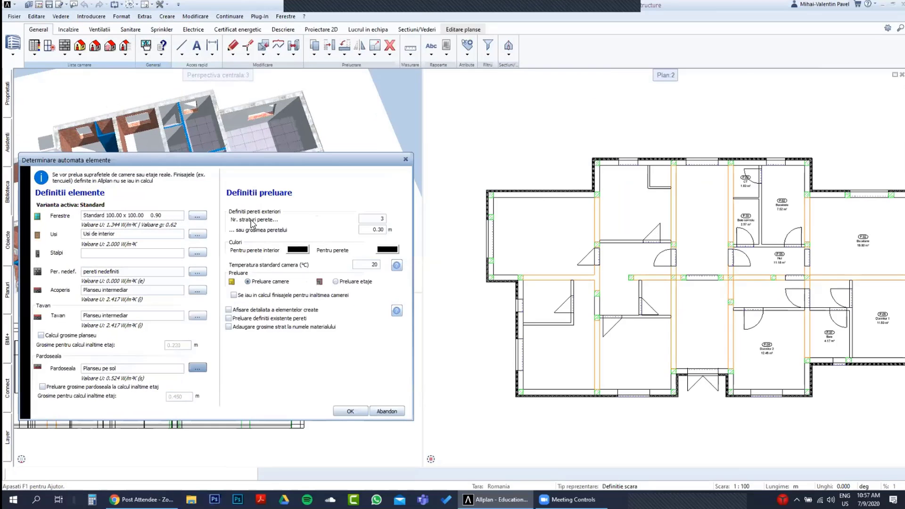
scroll(467, 368, down, 1)
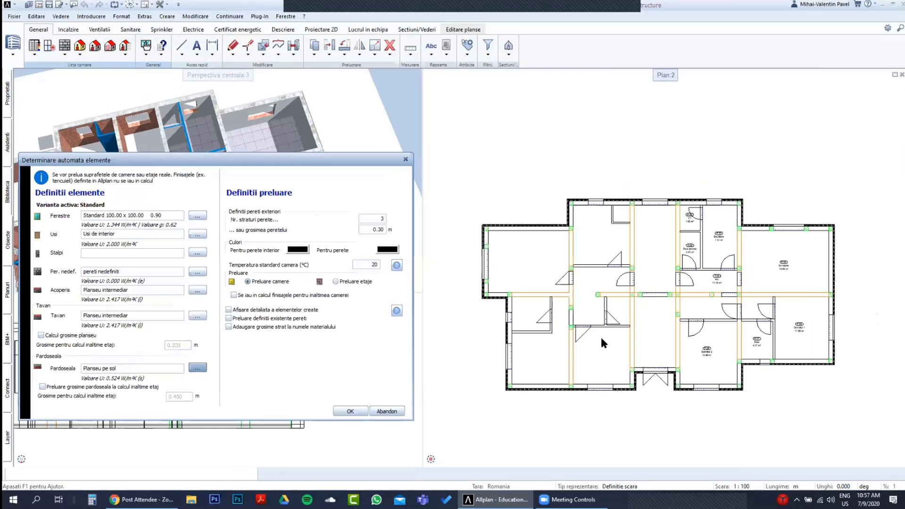
scroll(877, 292, up, 1)
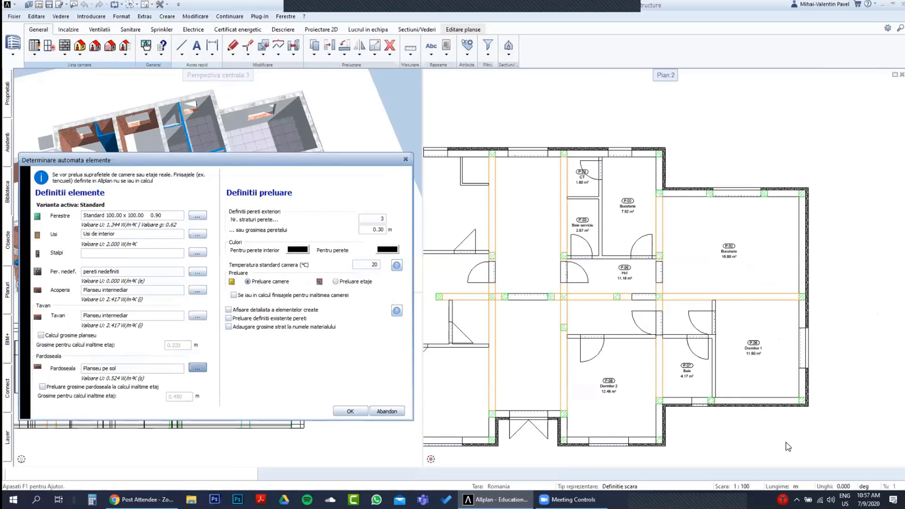
scroll(785, 442, up, 1)
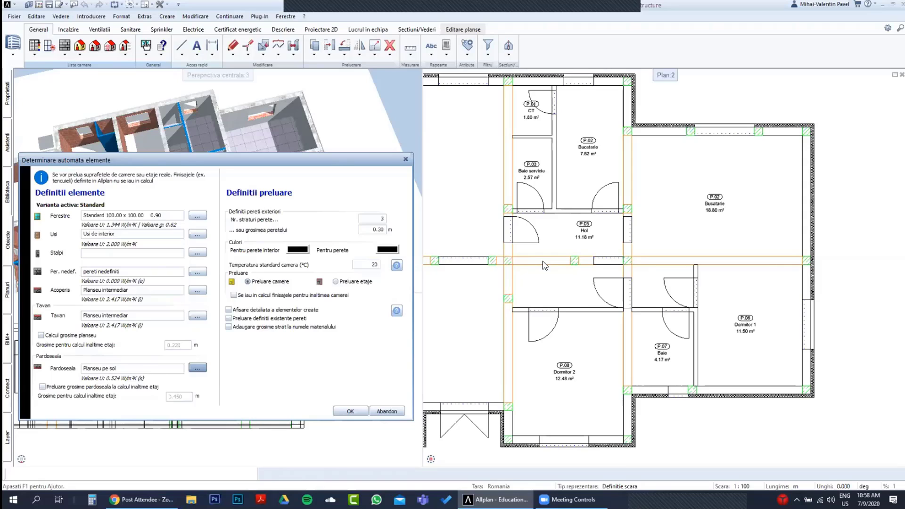
click(378, 218)
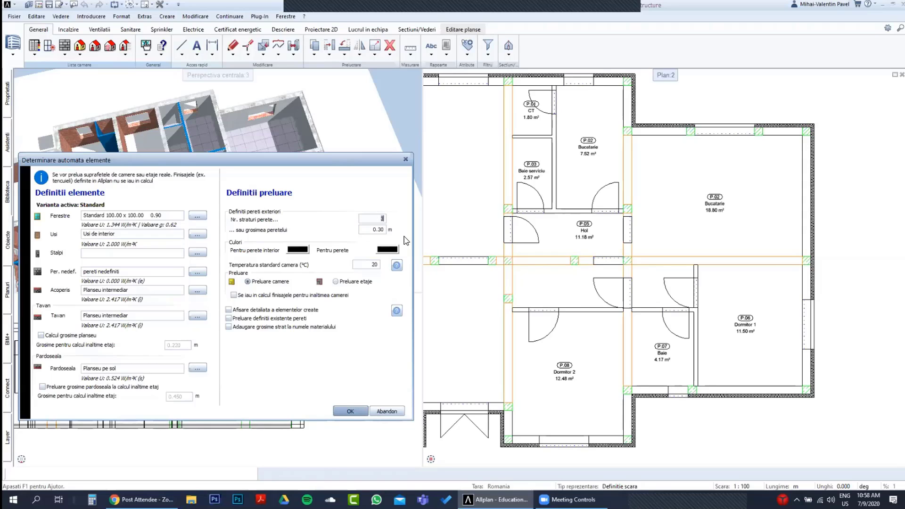
text(2)
click(377, 221)
click(381, 222)
Review the wall thickness criterion for exterior walls against the walls shown on the plan.
drag(366, 230, 384, 231)
scroll(631, 134, up, 3)
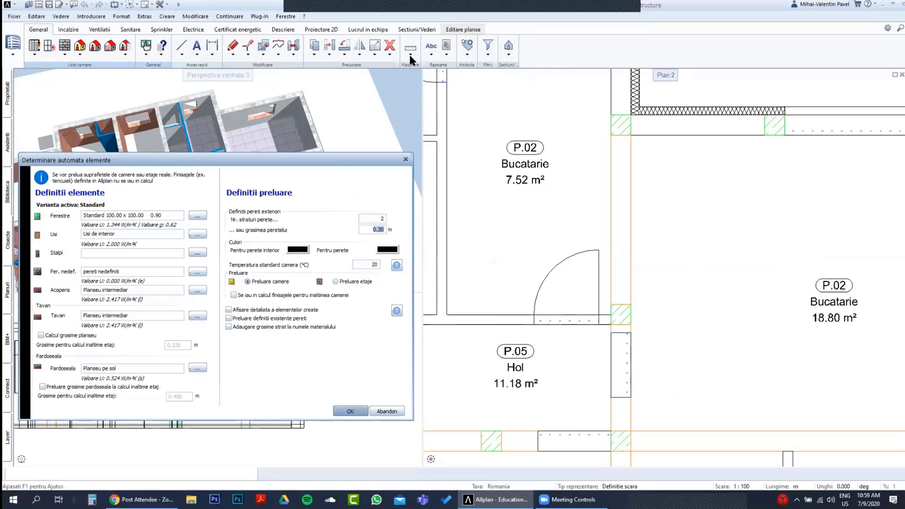
scroll(650, 143, down, 2)
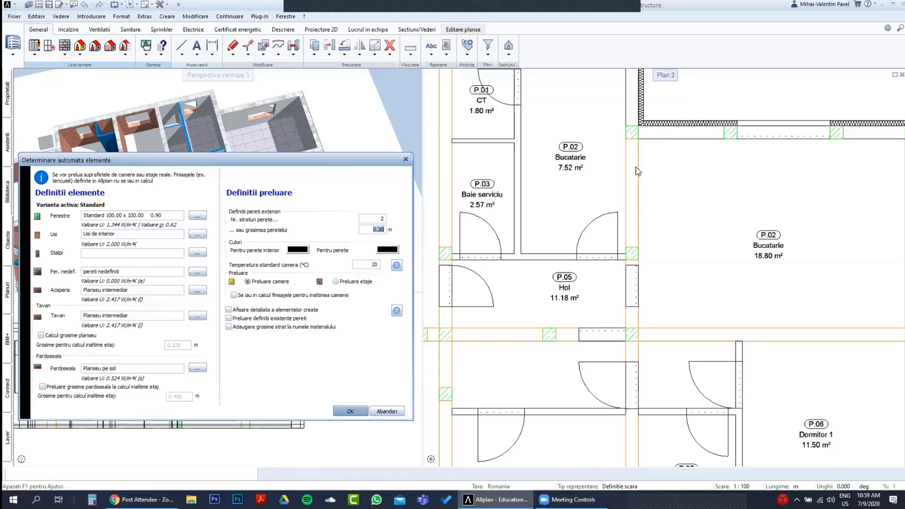
click(381, 229)
mouse_move(387, 229)
mouse_down()
mouse_move(369, 227)
mouse_move(380, 231)
mouse_up()
click(373, 230)
scroll(674, 233, down, 2)
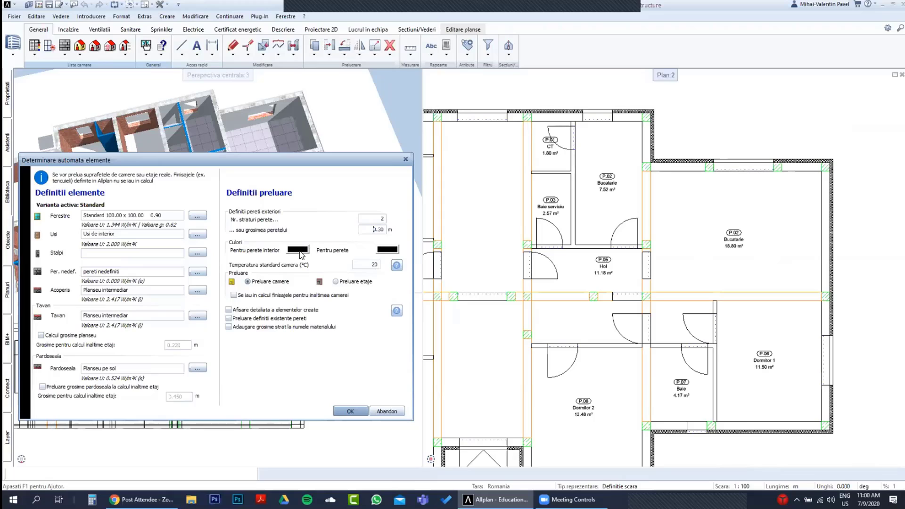
Set the colour for interior walls to red, number 6.
click(301, 253)
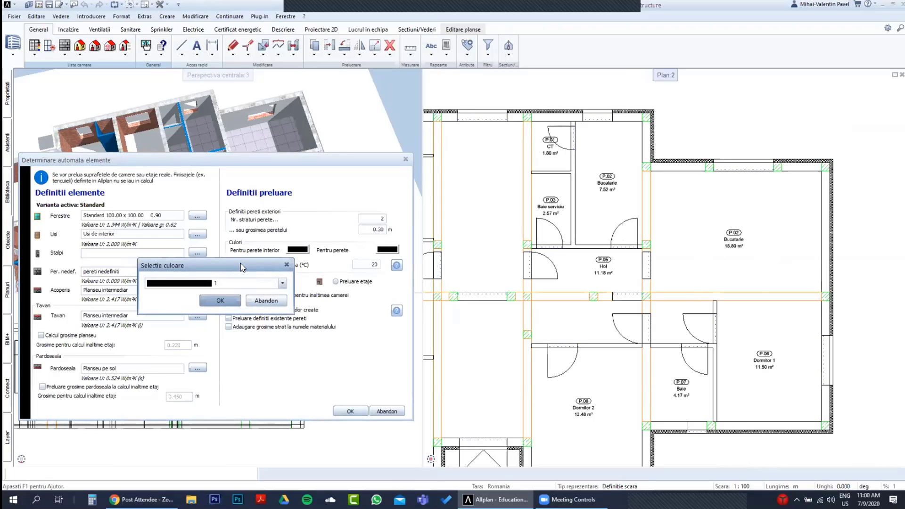
drag(242, 267, 337, 348)
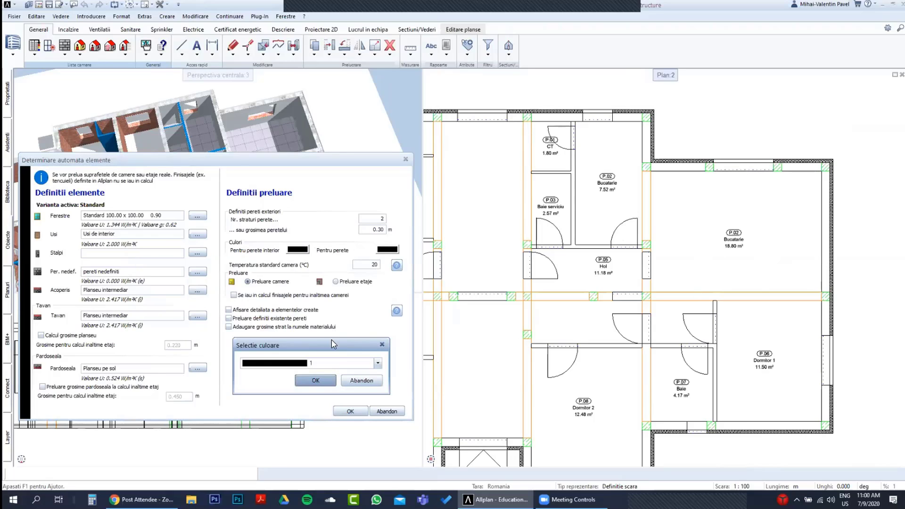
click(378, 363)
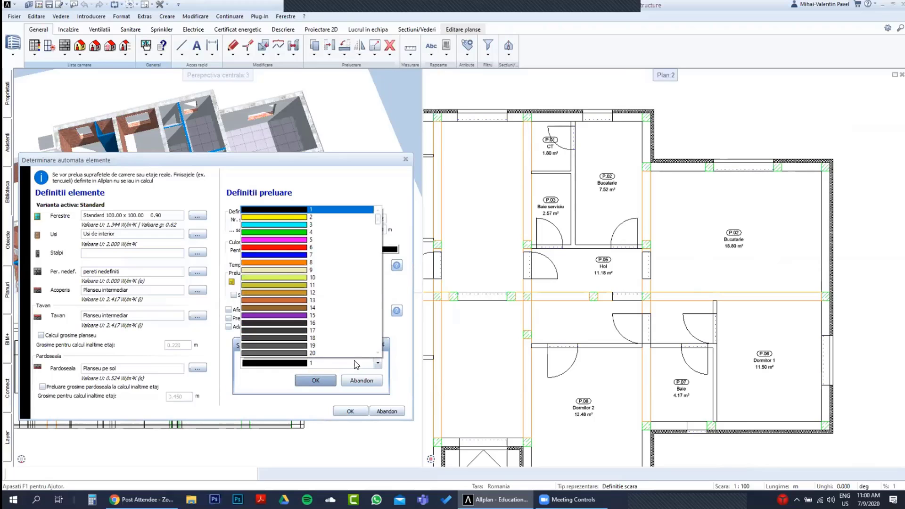
click(314, 248)
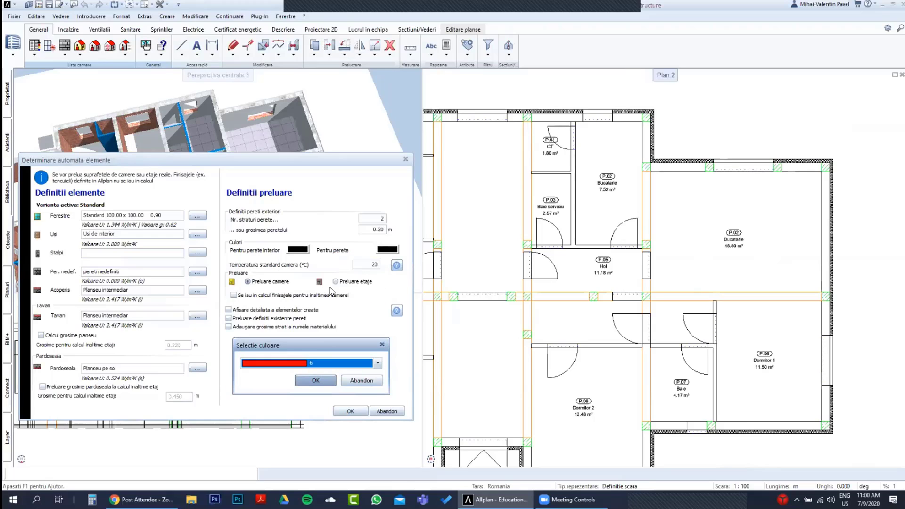
click(316, 380)
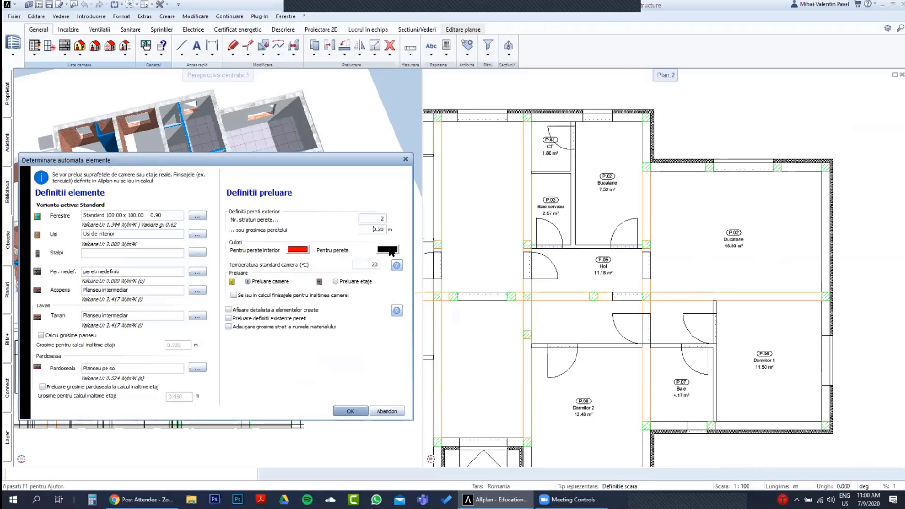
Set the other wall colour, Pentru perete, to green, number 4.
click(357, 252)
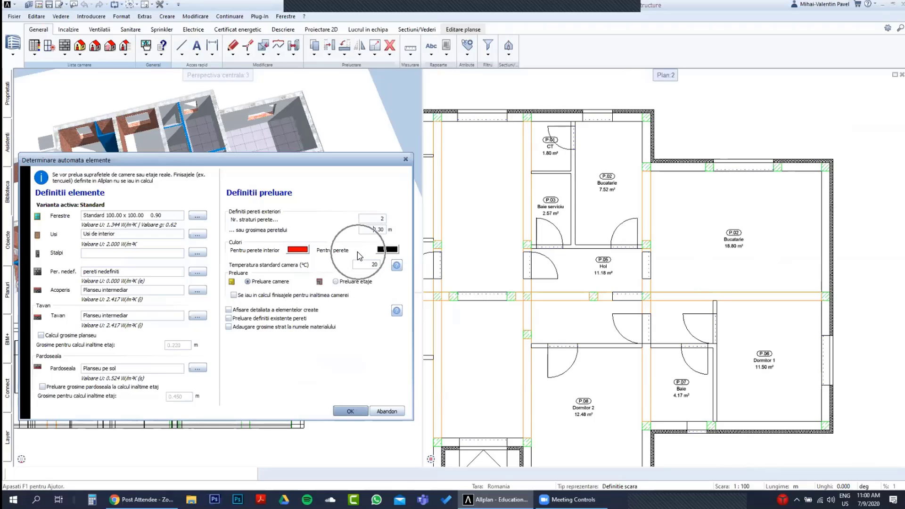
click(387, 249)
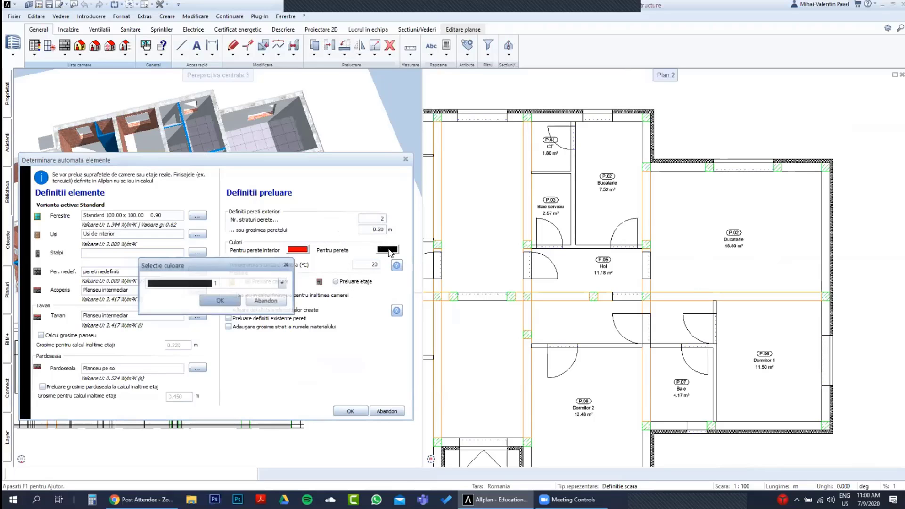
click(267, 287)
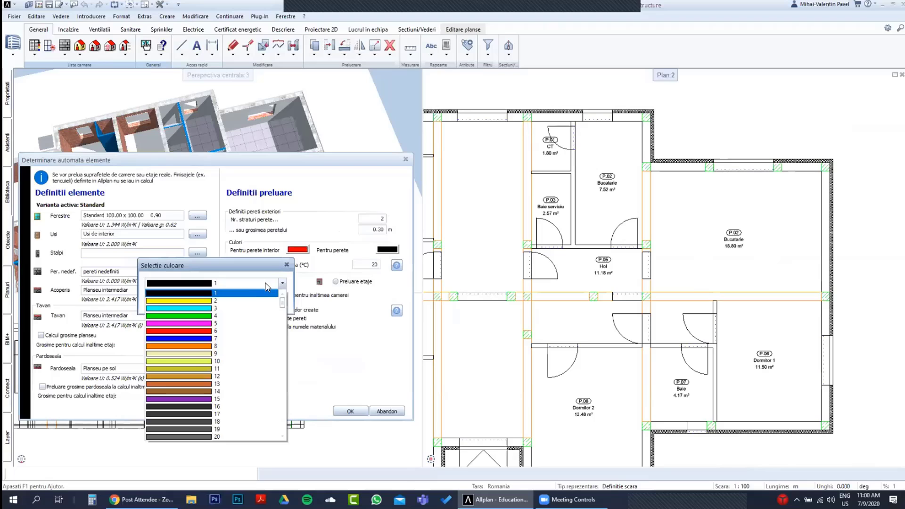
click(230, 316)
click(220, 303)
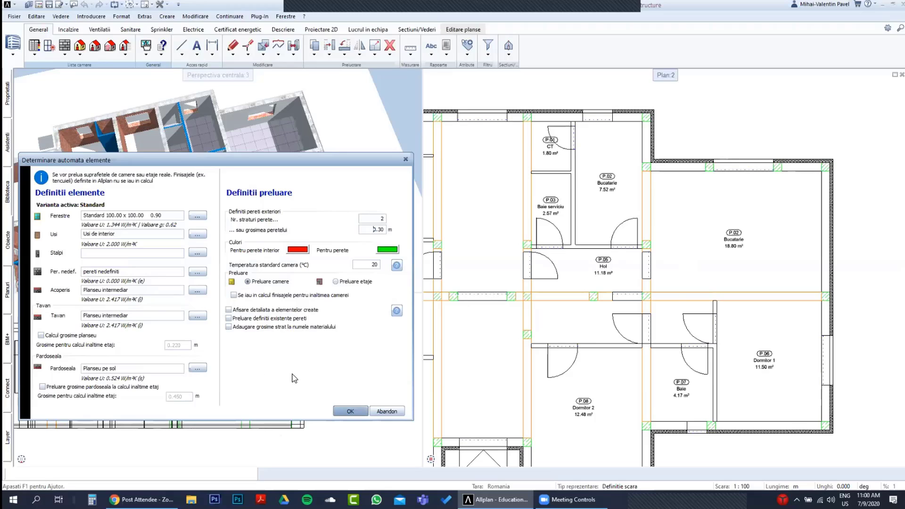
Review the standard room temperature setting with the rooms on the plan in view.
click(233, 269)
double_click(375, 264)
double_click(363, 263)
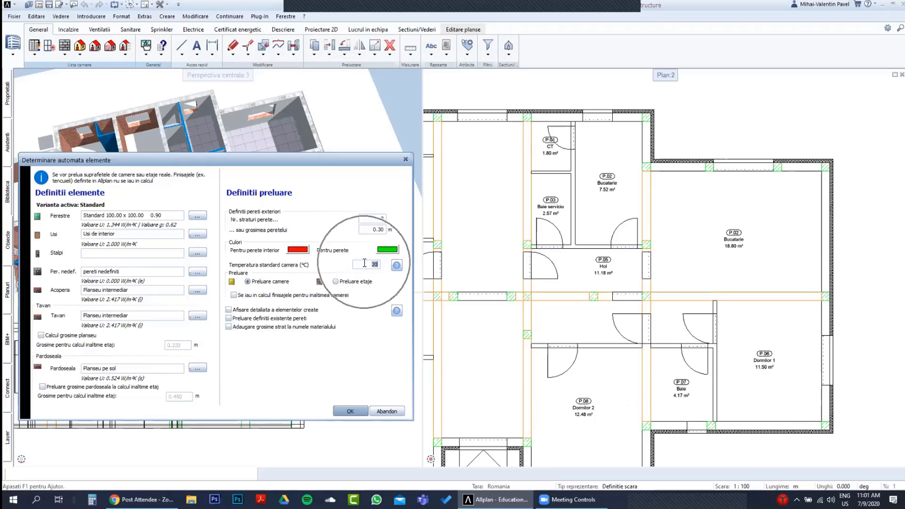
double_click(364, 262)
double_click(364, 263)
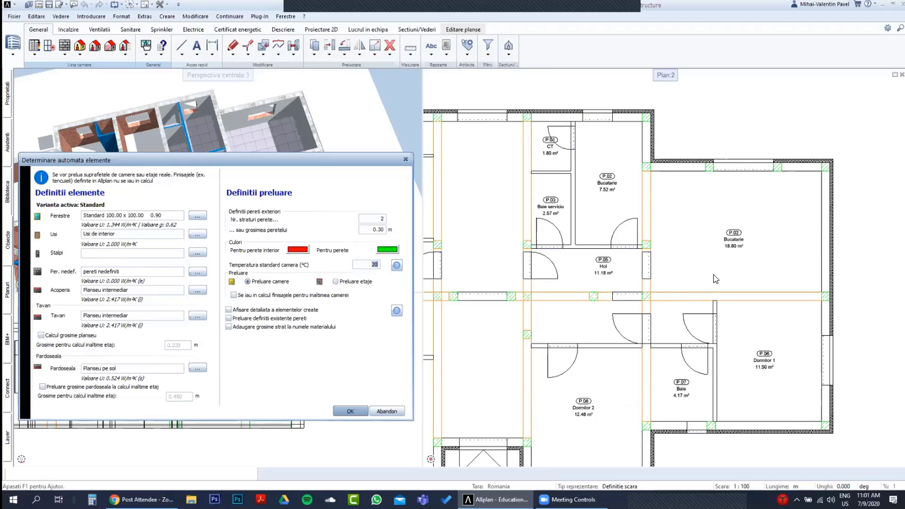
scroll(714, 277, down, 1)
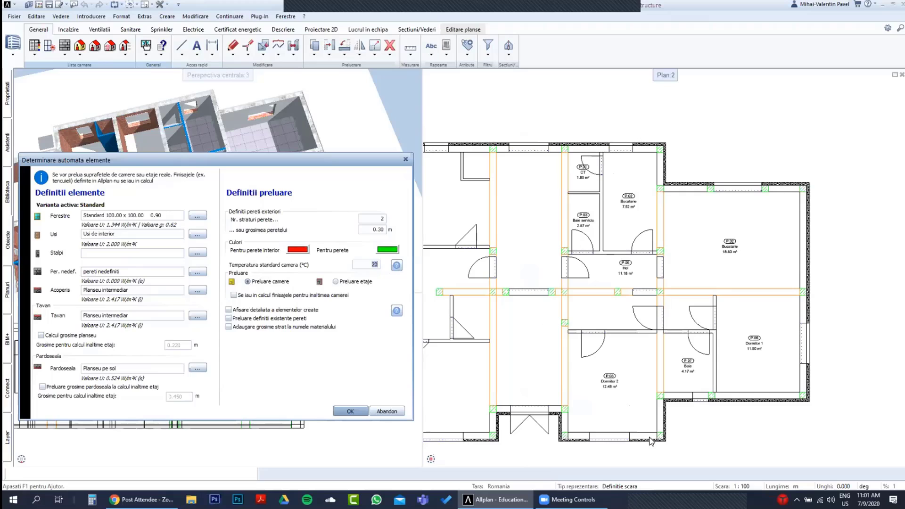
Select Preluare camere as the takeover mode and confirm the automatic element detection settings.
click(263, 284)
click(698, 230)
click(692, 276)
click(633, 369)
click(248, 283)
click(248, 283)
click(355, 412)
click(356, 411)
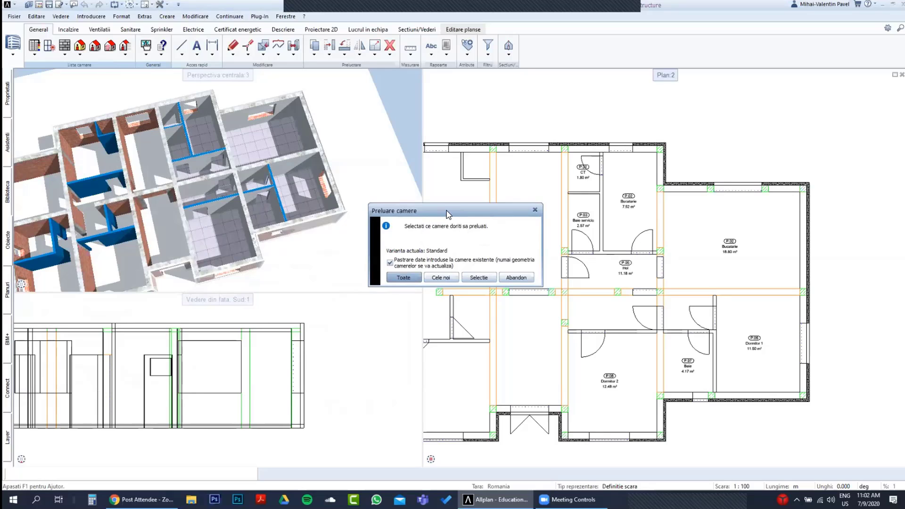
Take over all rooms of the Standard variant, with the data entered for existing rooms preserved.
drag(446, 215, 310, 327)
scroll(514, 316, down, 1)
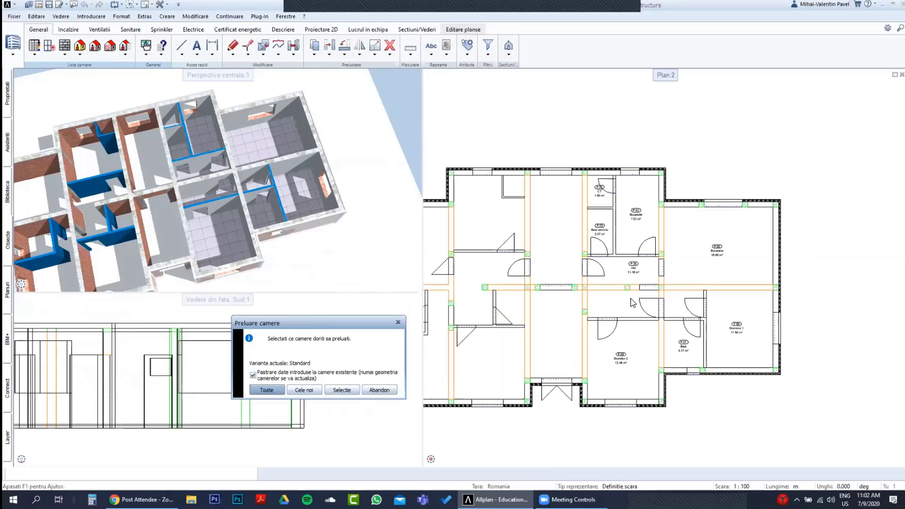
scroll(630, 298, up, 1)
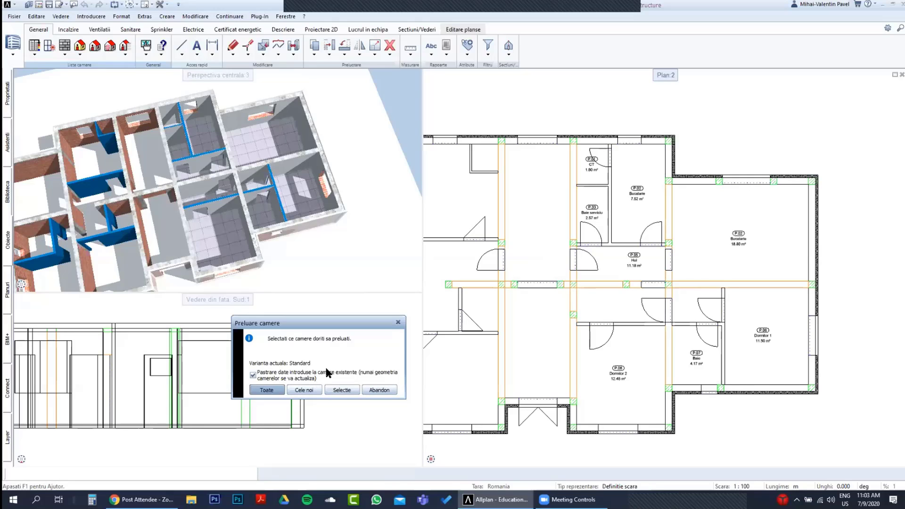
click(382, 394)
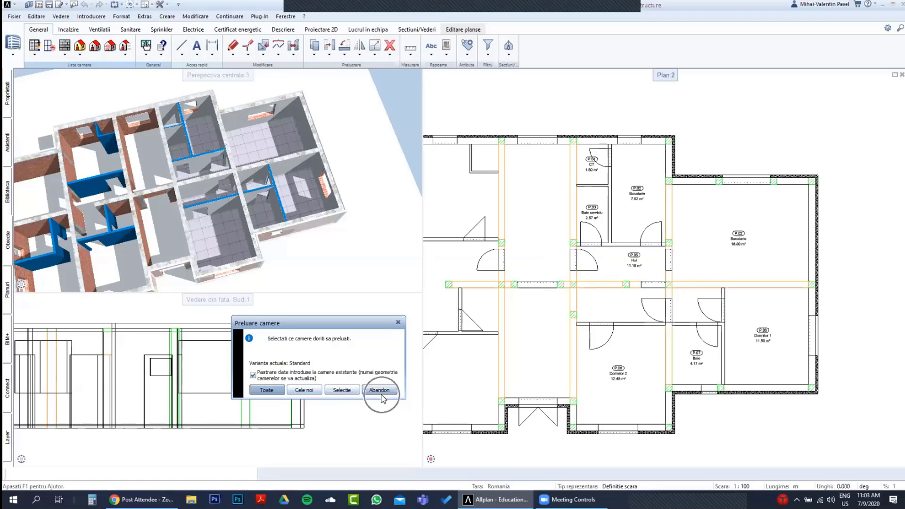
click(348, 392)
click(275, 391)
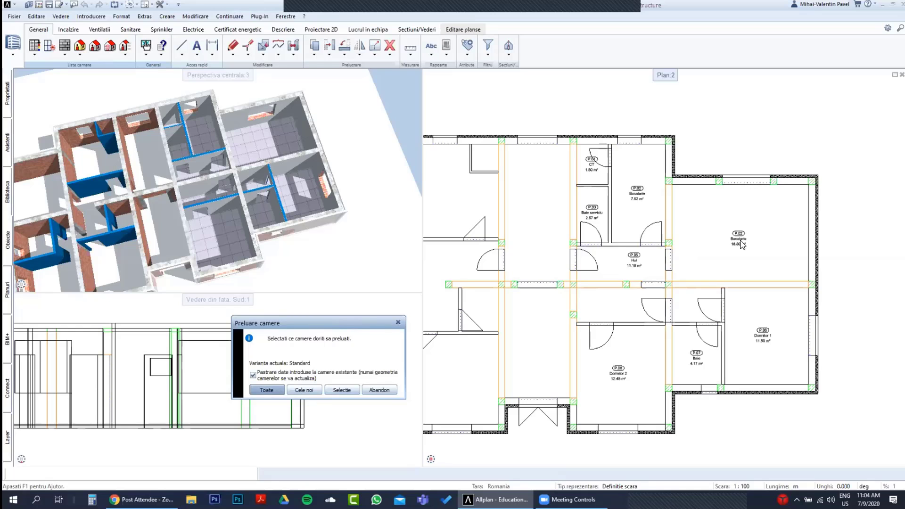
scroll(778, 274, down, 2)
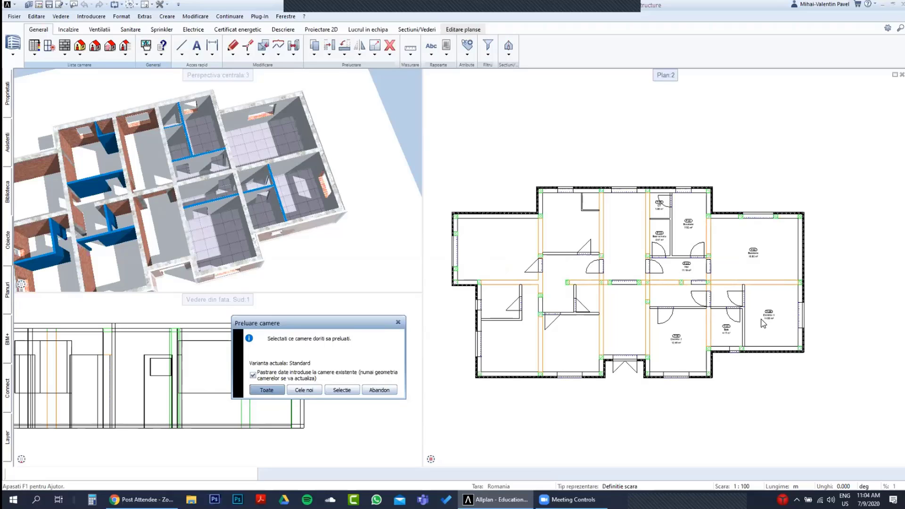
scroll(544, 320, up, 1)
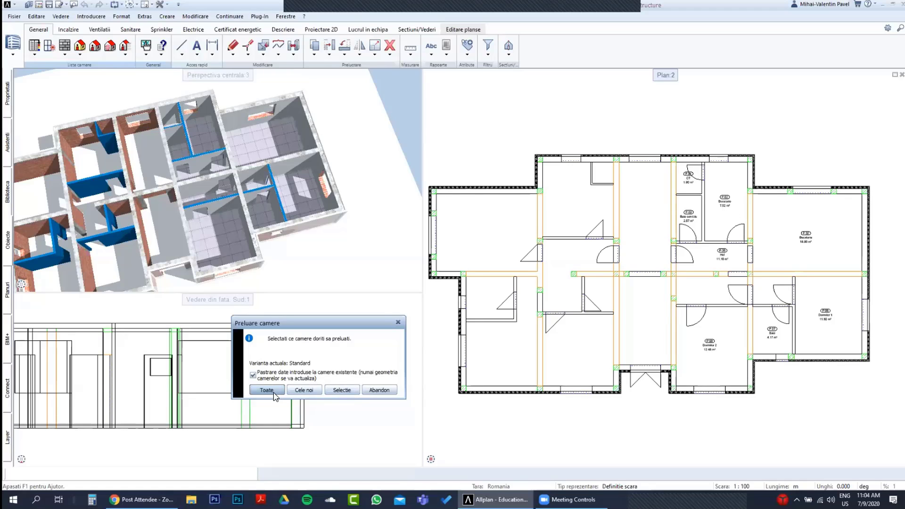
scroll(763, 266, up, 2)
scroll(745, 276, down, 1)
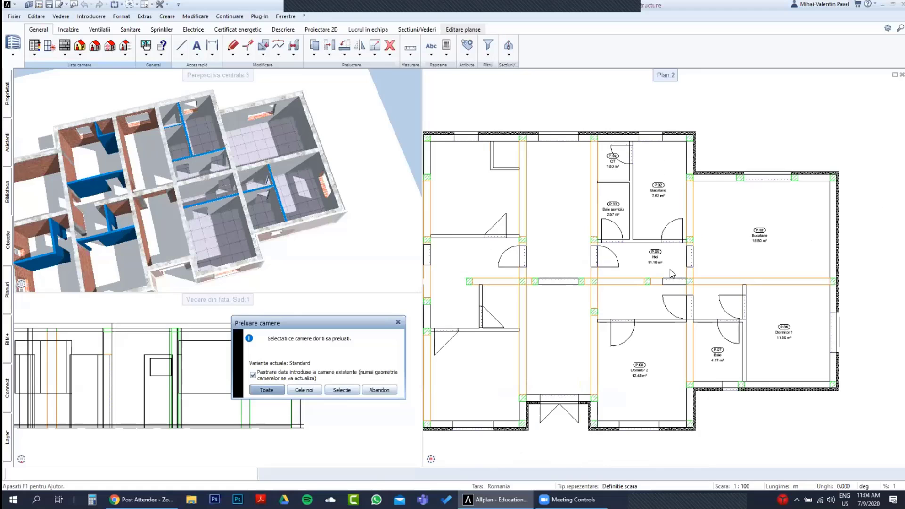
click(267, 391)
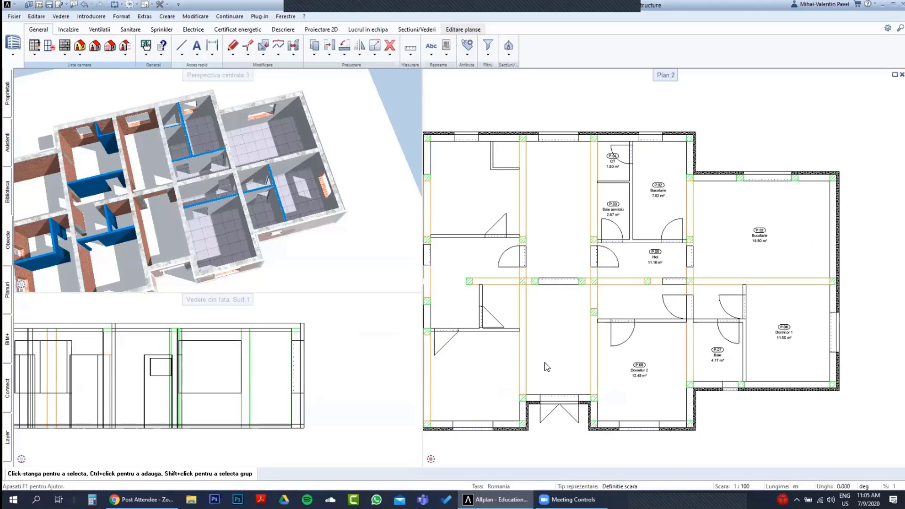
middle_click(561, 341)
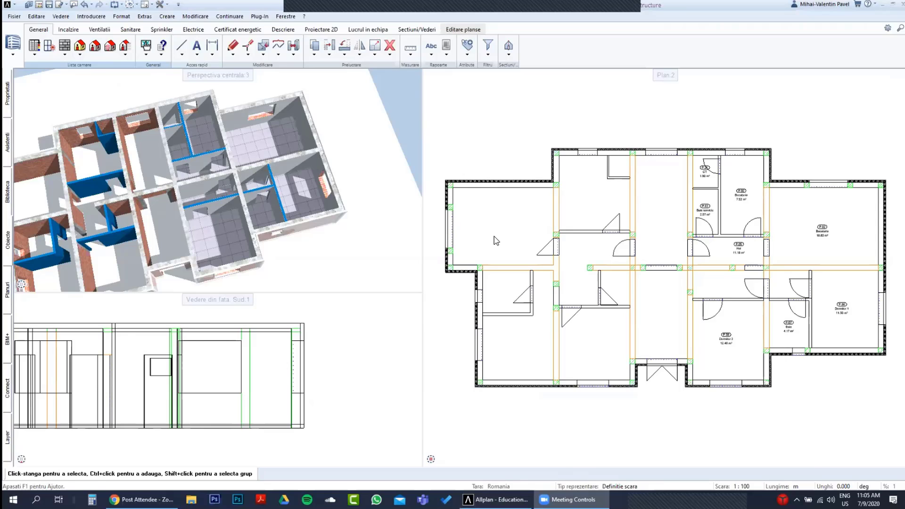
middle_drag(803, 319, 637, 317)
scroll(637, 317, up, 5)
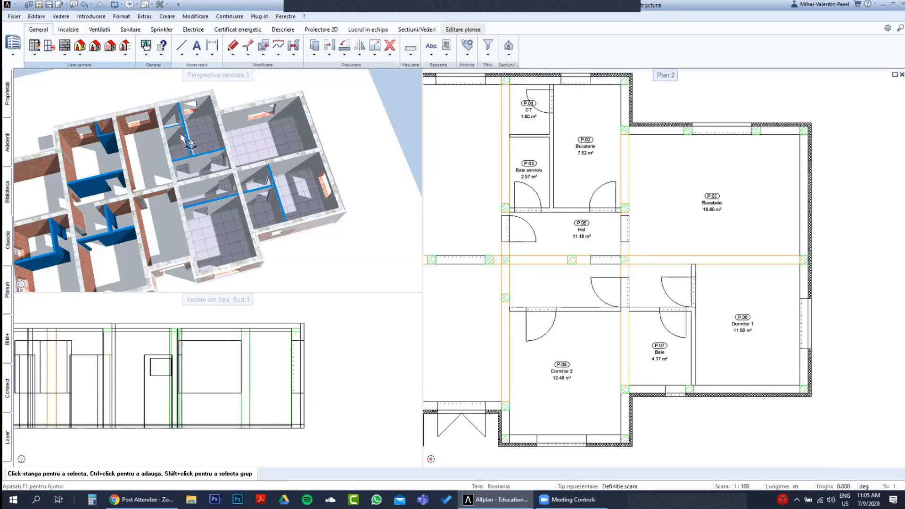
Open the room and floor overview in the space manager and widen its project tree.
click(83, 59)
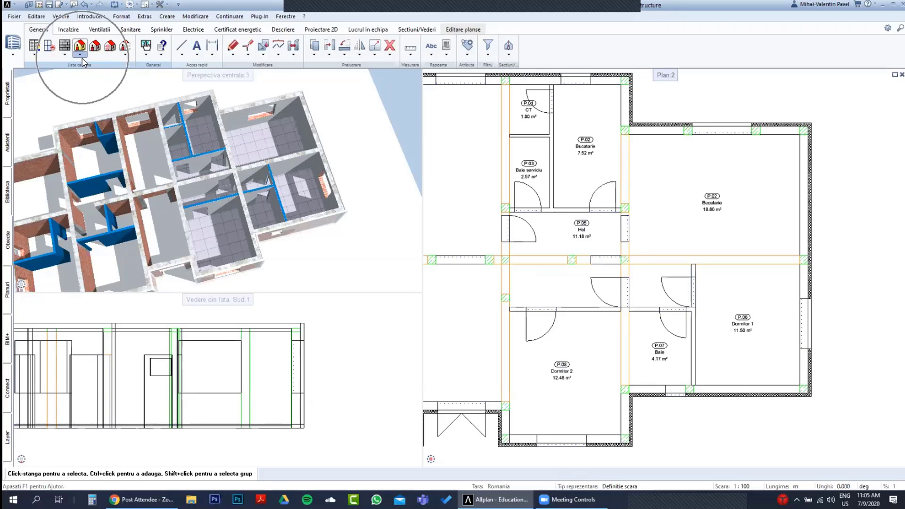
click(83, 59)
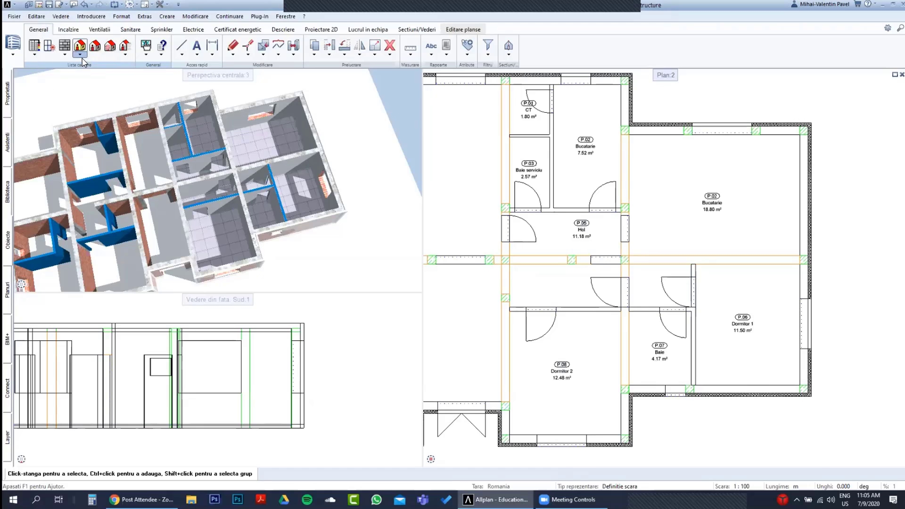
click(82, 60)
click(83, 58)
click(82, 57)
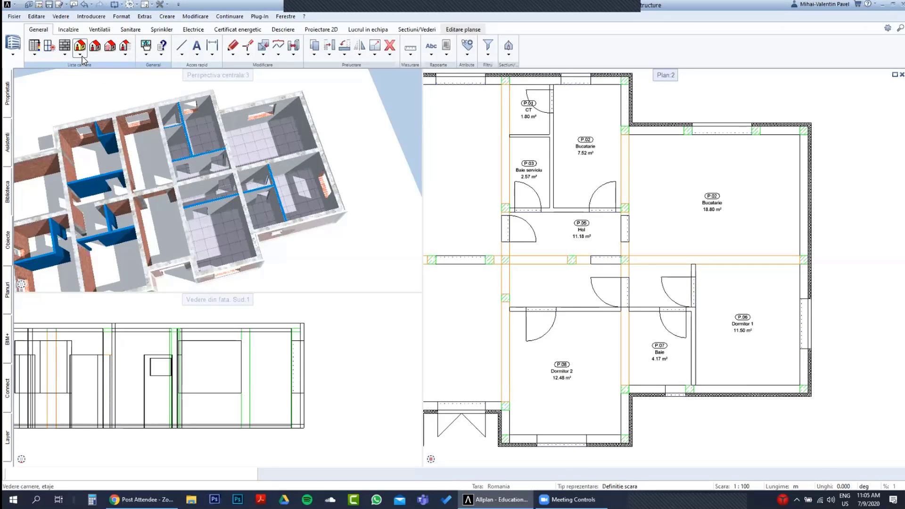
click(82, 56)
click(97, 66)
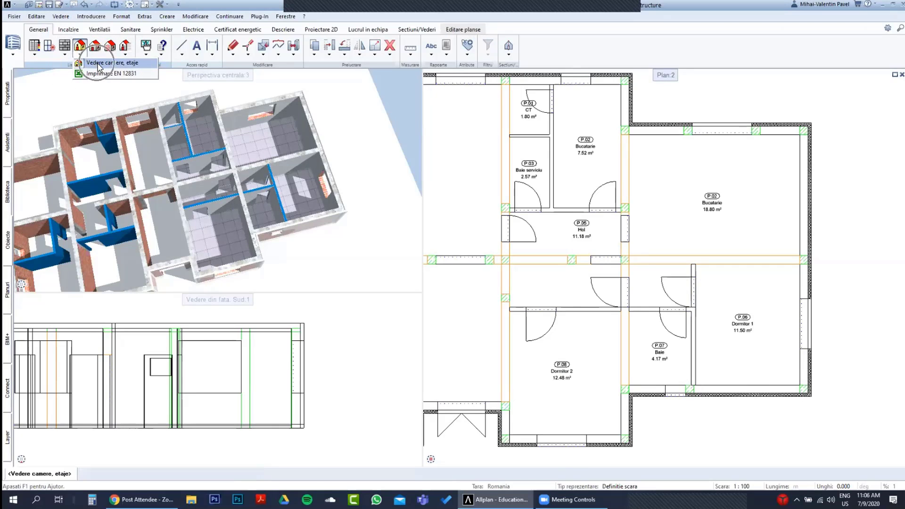
click(147, 64)
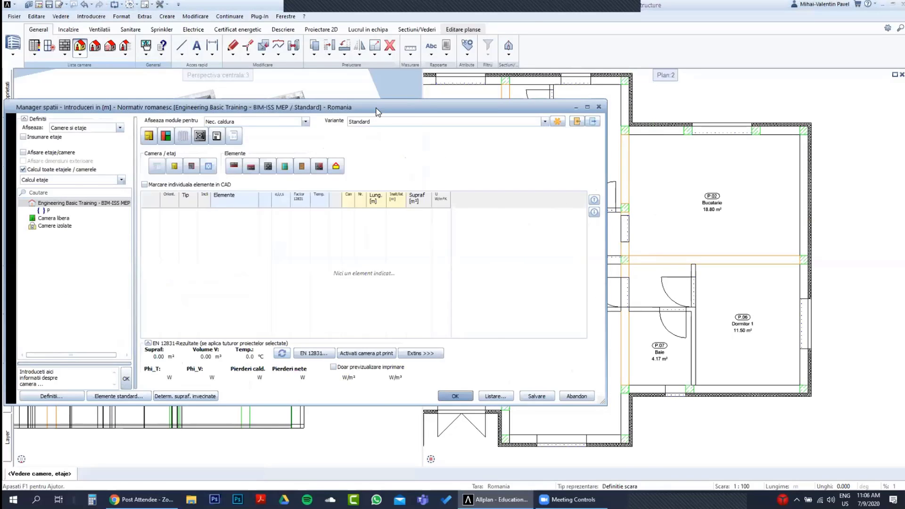
drag(377, 112, 423, 111)
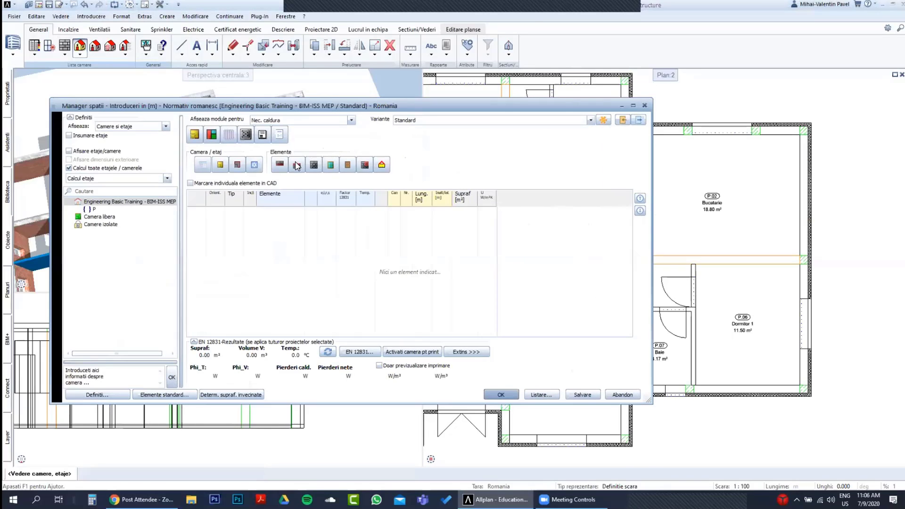
click(94, 209)
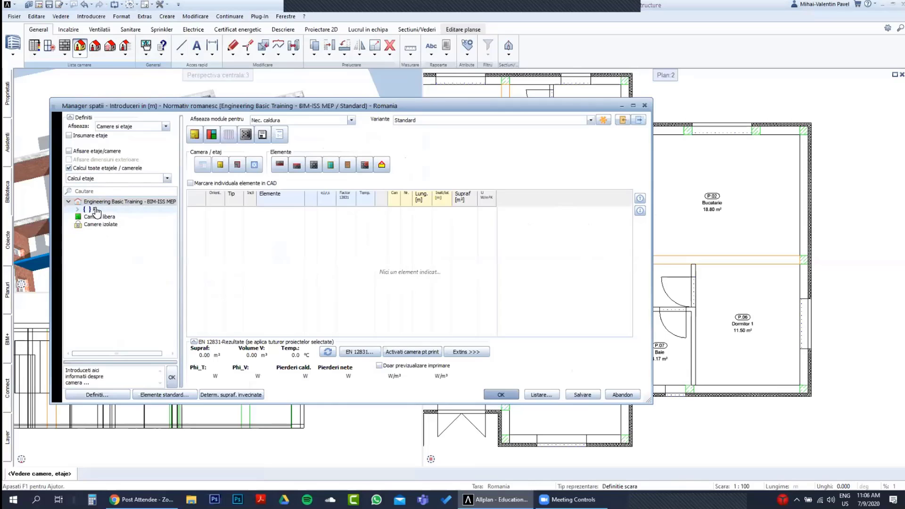
drag(180, 220, 231, 220)
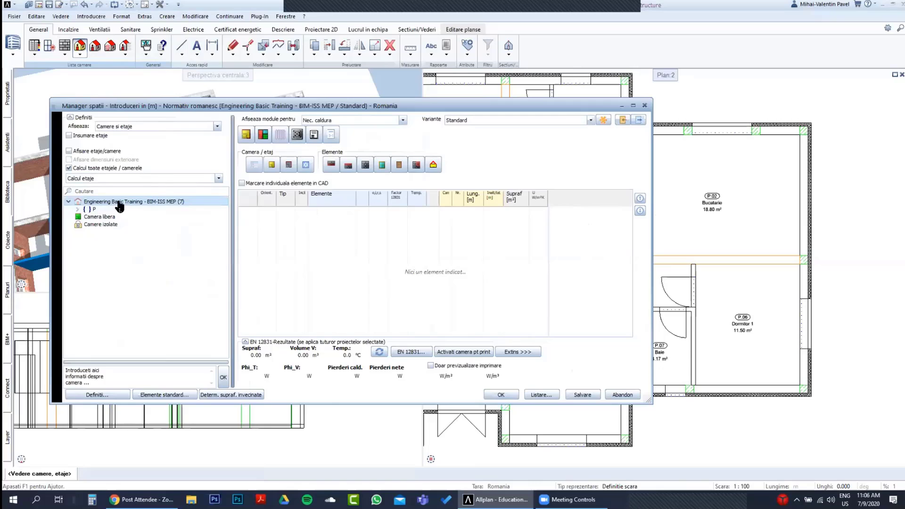
click(79, 202)
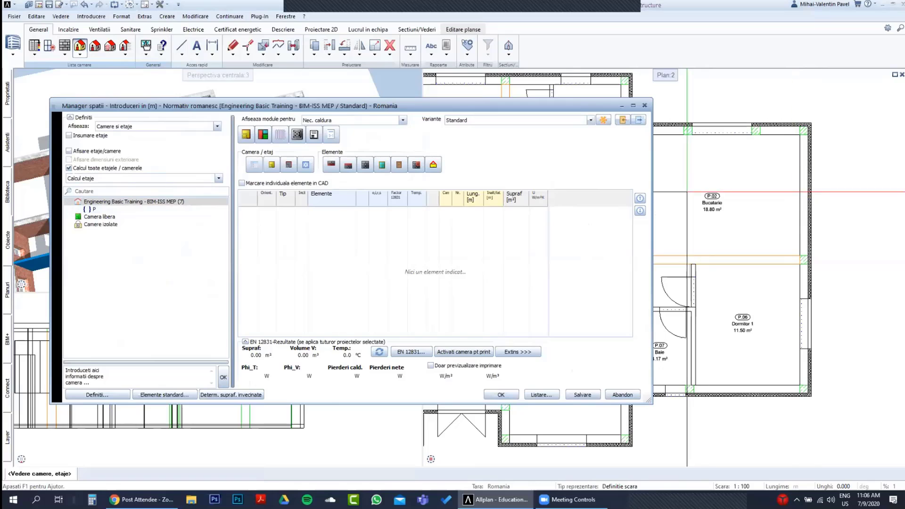
Examine the rooms taken over on floor P against the room labels on the plan and close the space manager.
scroll(702, 190, up, 1)
scroll(702, 189, up, 2)
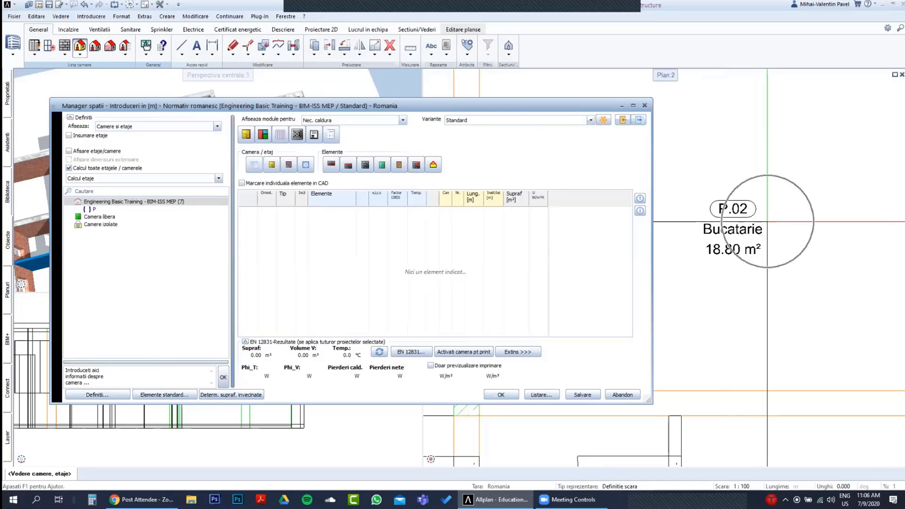
click(78, 209)
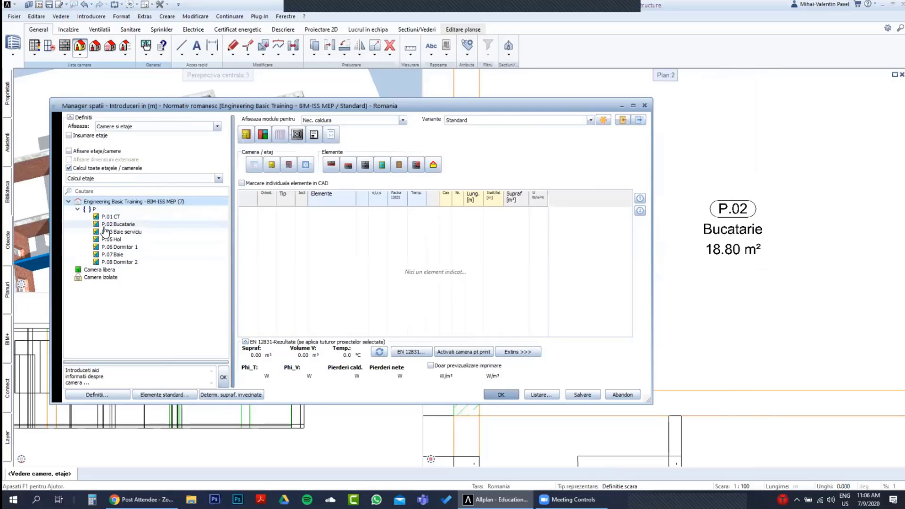
scroll(756, 251, down, 5)
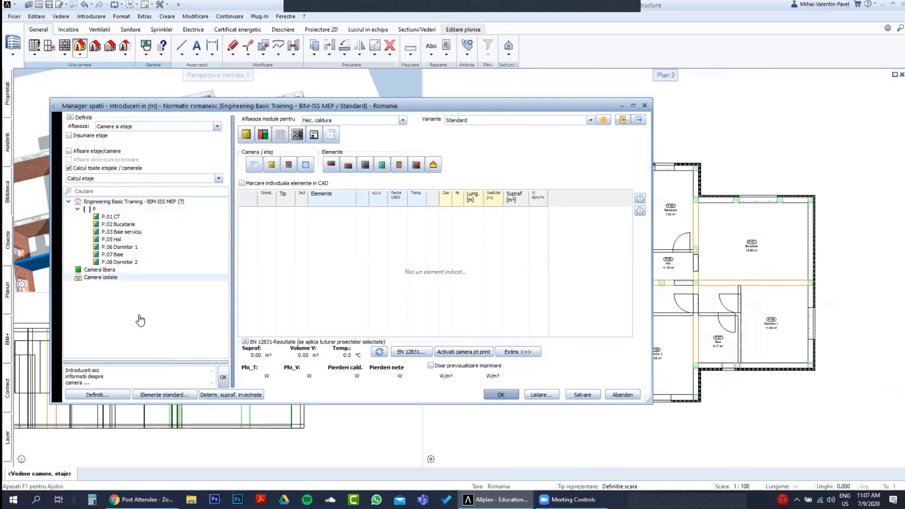
drag(466, 108, 466, 131)
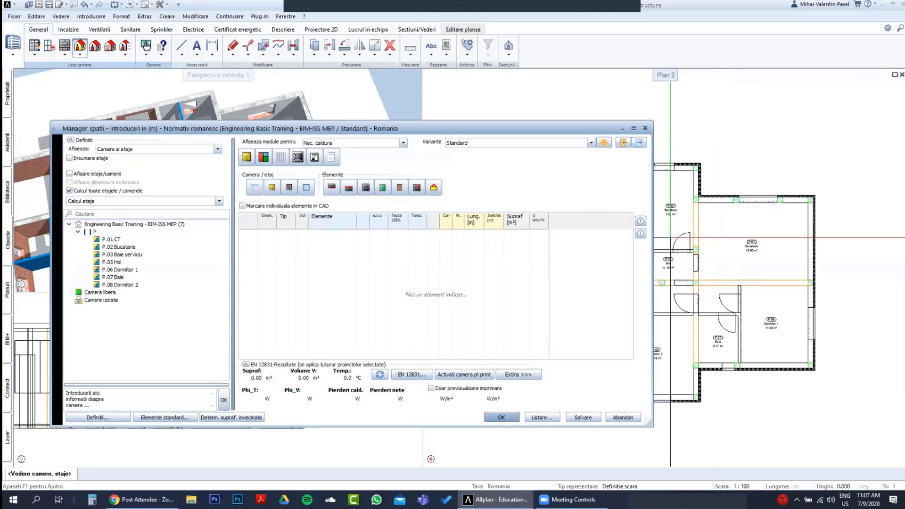
click(624, 419)
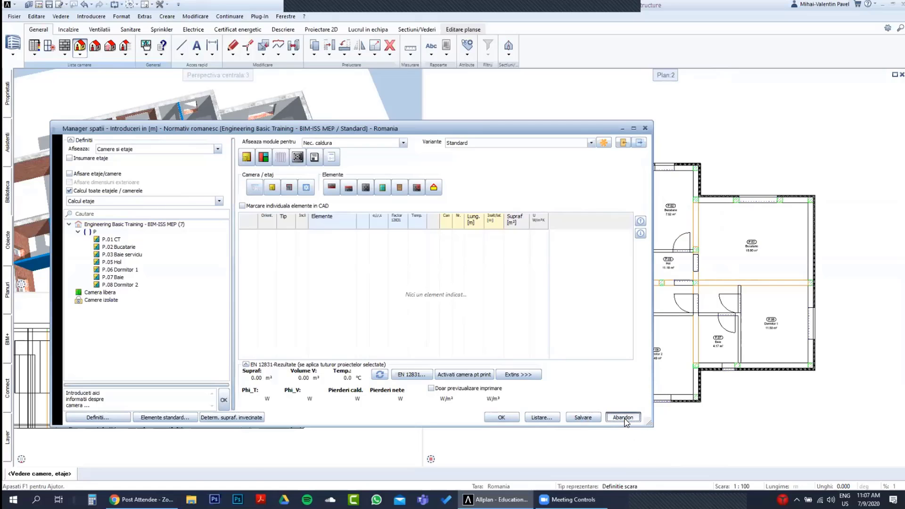
Check the ground floor drawing file GF structure in the building structure.
key(ctrl+o)
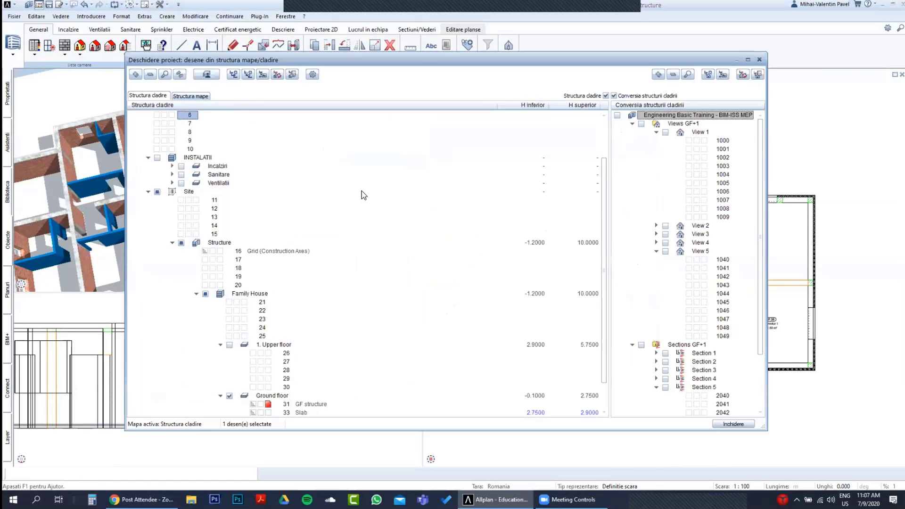
scroll(330, 226, down, 1)
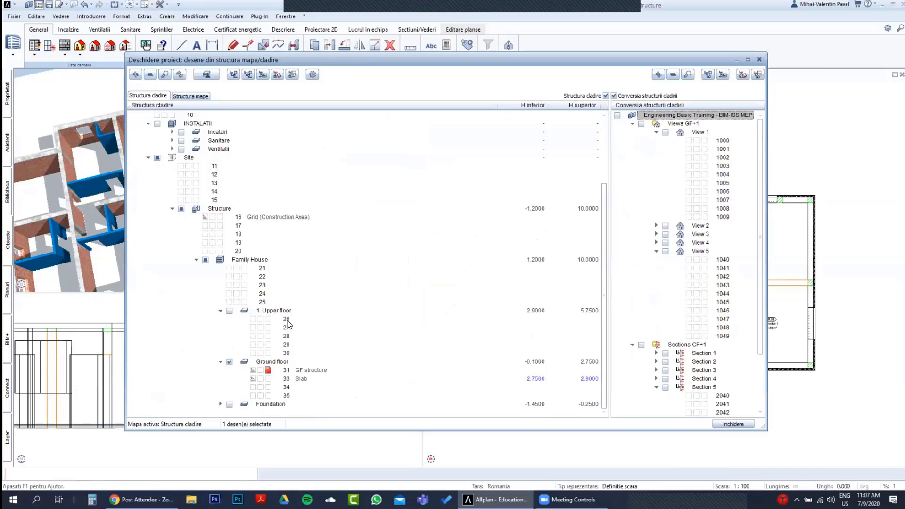
click(268, 371)
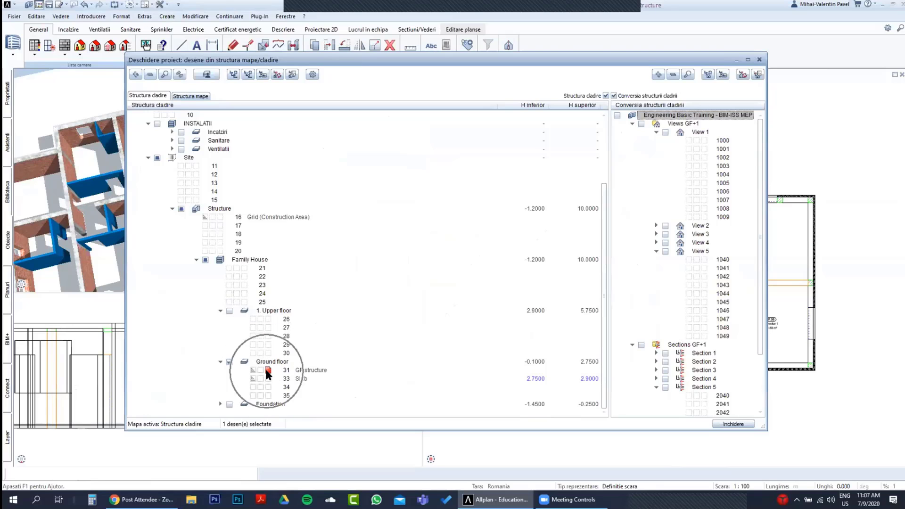
click(736, 425)
Review the roof and floor element definitions in the automatic element detection settings and leave them without applying changes.
click(51, 47)
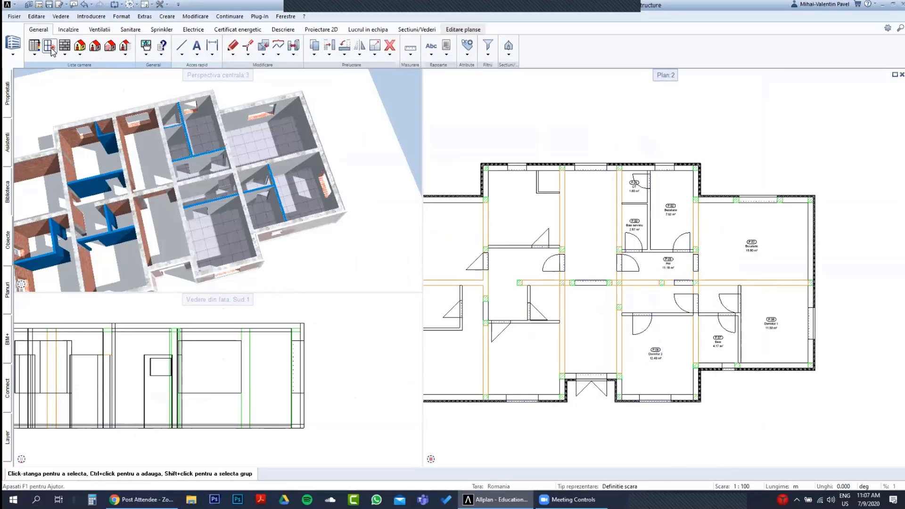
click(51, 47)
click(51, 47)
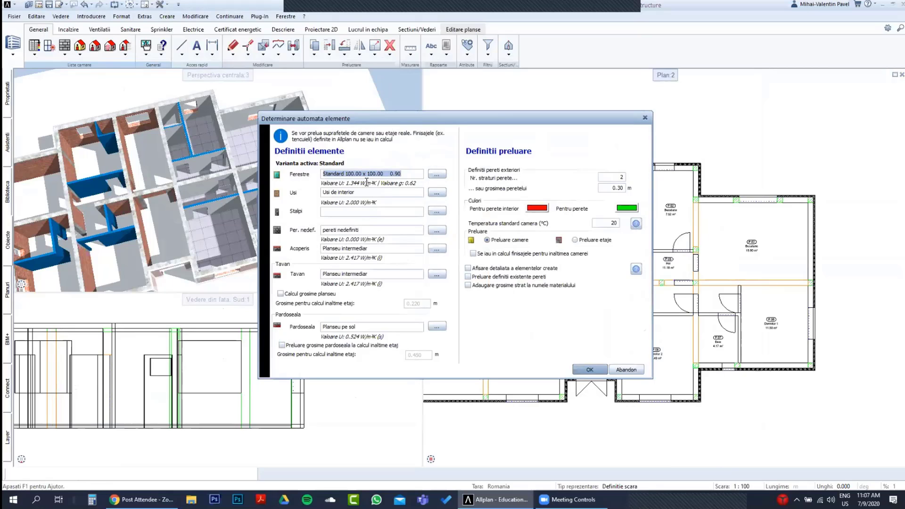
click(448, 258)
click(437, 329)
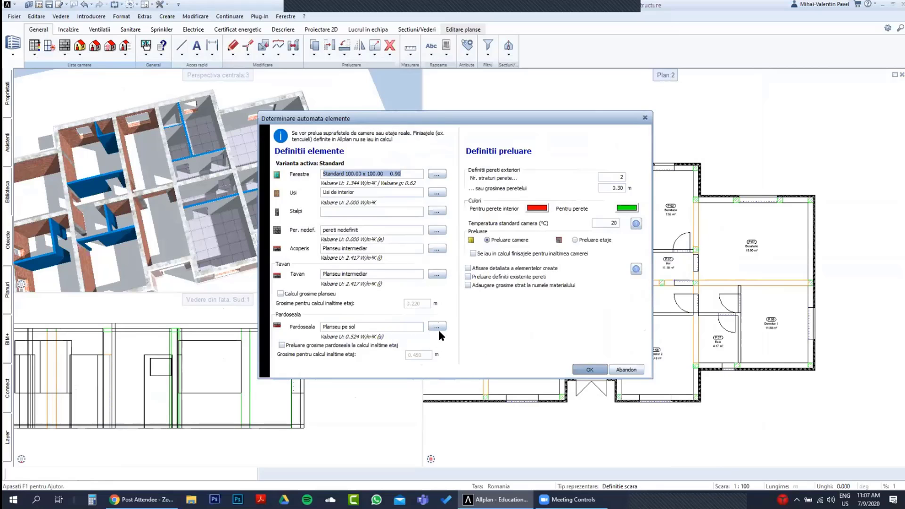
click(625, 370)
Reopen the room and floor overview, list the rooms of floor P, and narrow the window so the plan's labelled rooms stay in view.
click(80, 52)
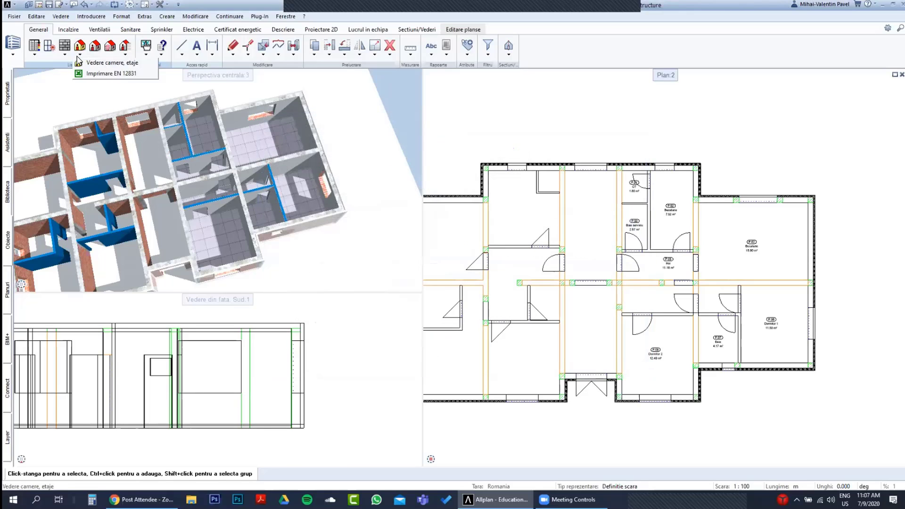
click(92, 63)
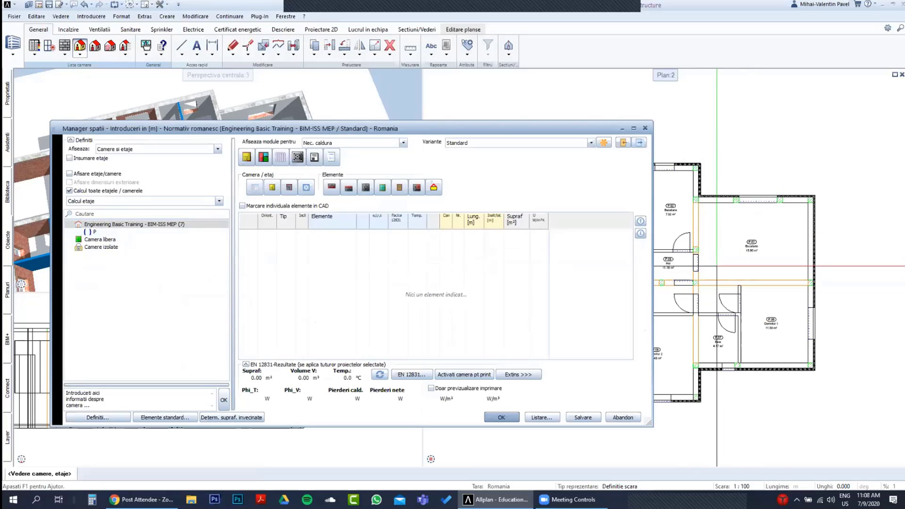
click(78, 232)
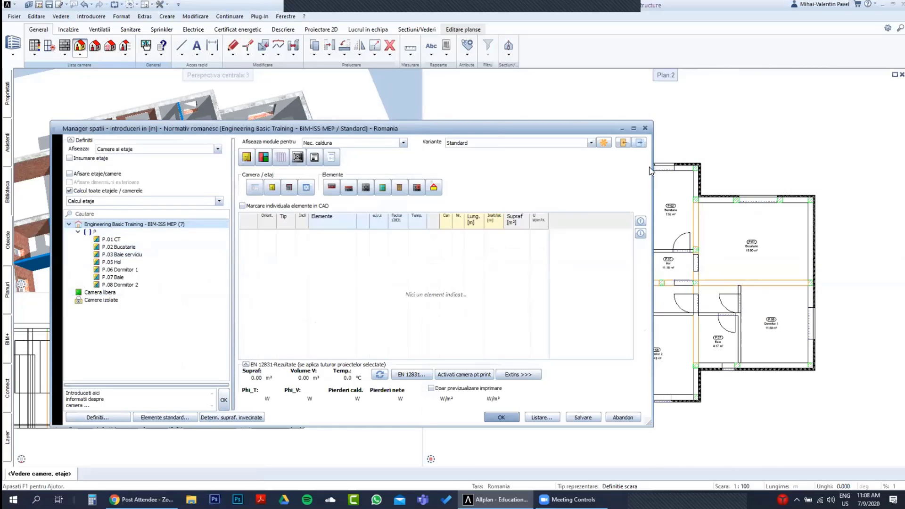
drag(651, 162, 518, 162)
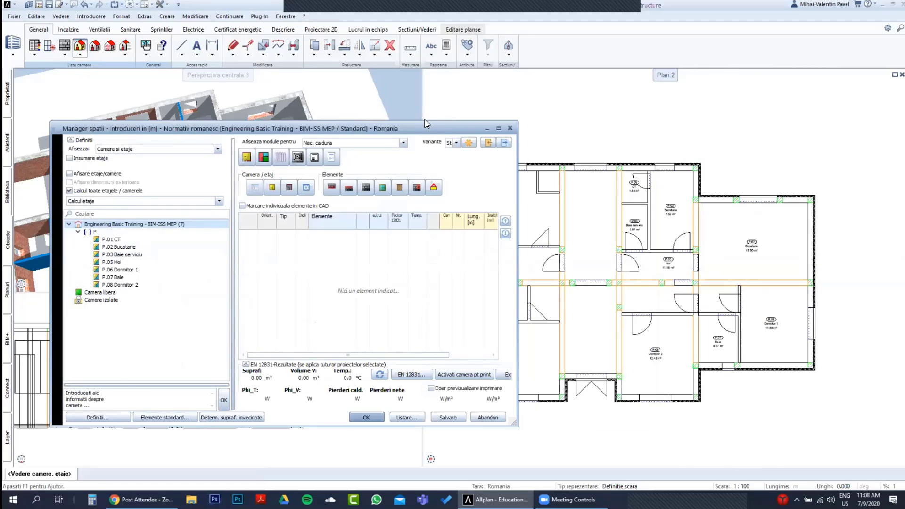
drag(426, 124, 483, 118)
scroll(686, 202, up, 3)
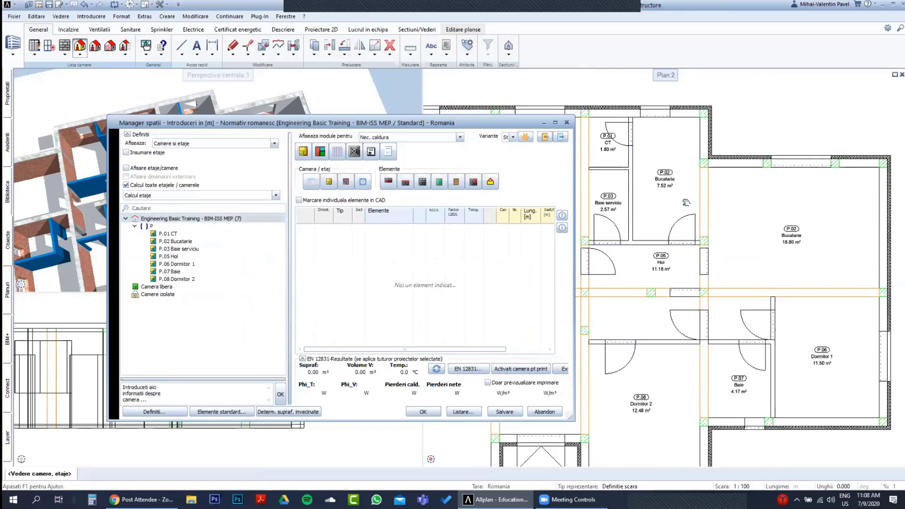
middle_drag(686, 202, 688, 180)
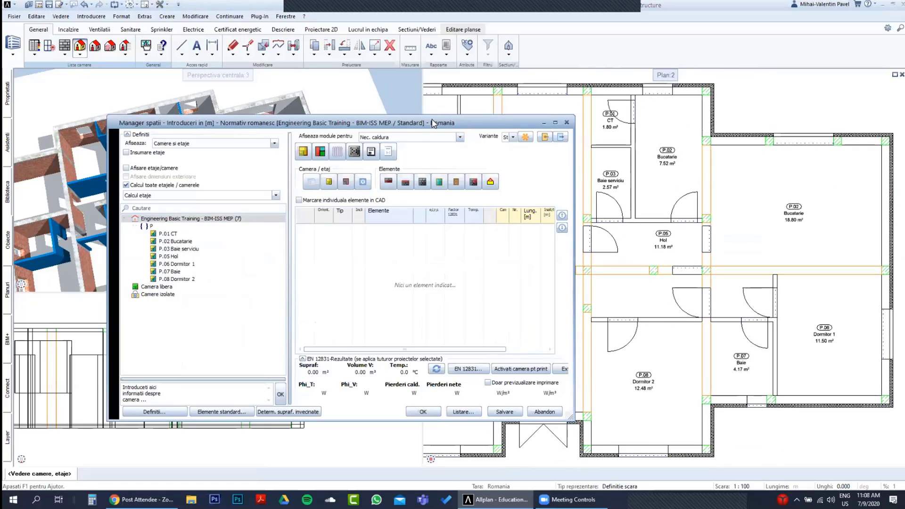
drag(416, 114, 415, 115)
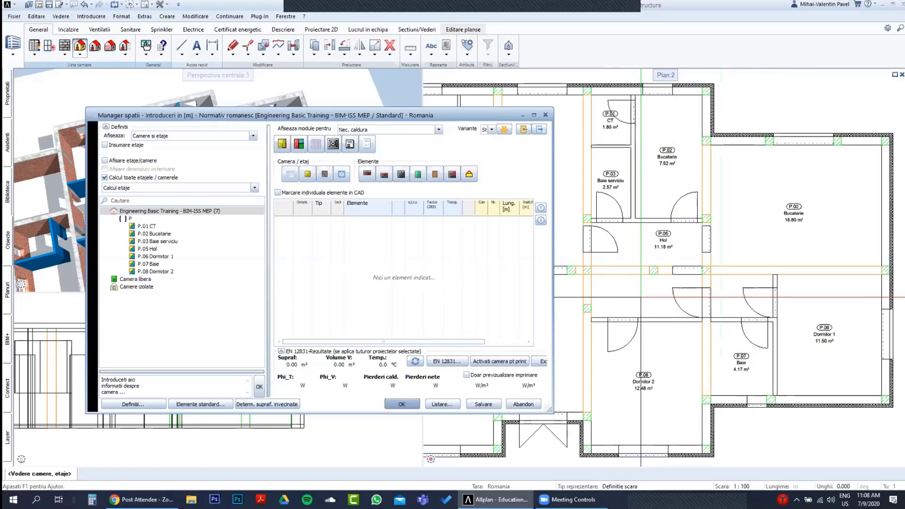
Switch off heating (Incalzire) and cooling (Racire) in the room data of P.01 CT.
click(146, 227)
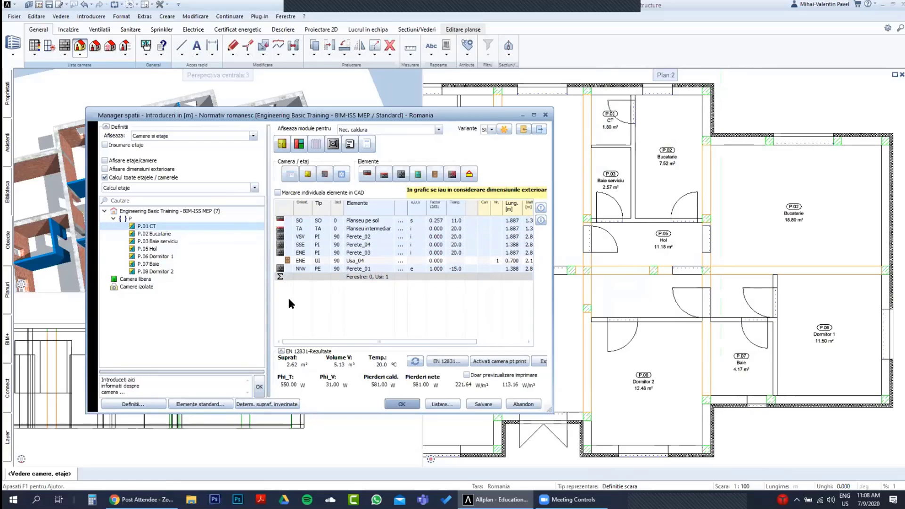
click(156, 228)
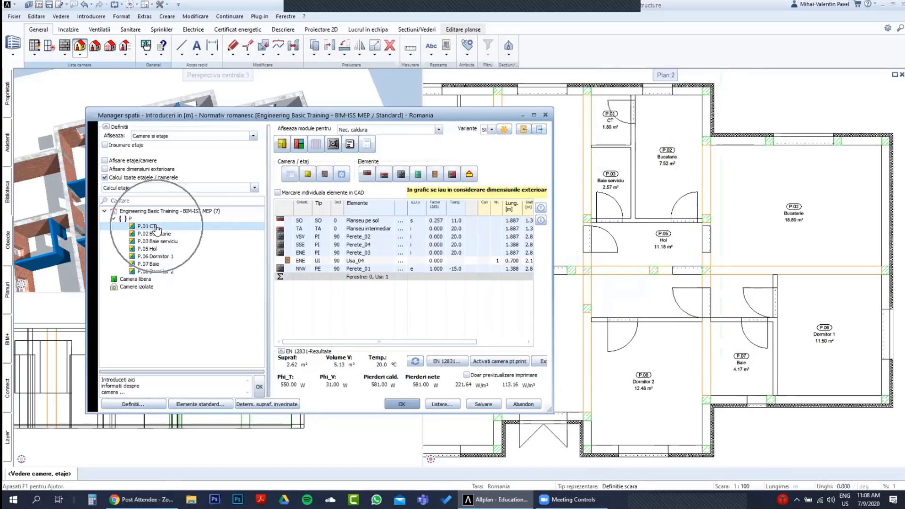
click(156, 228)
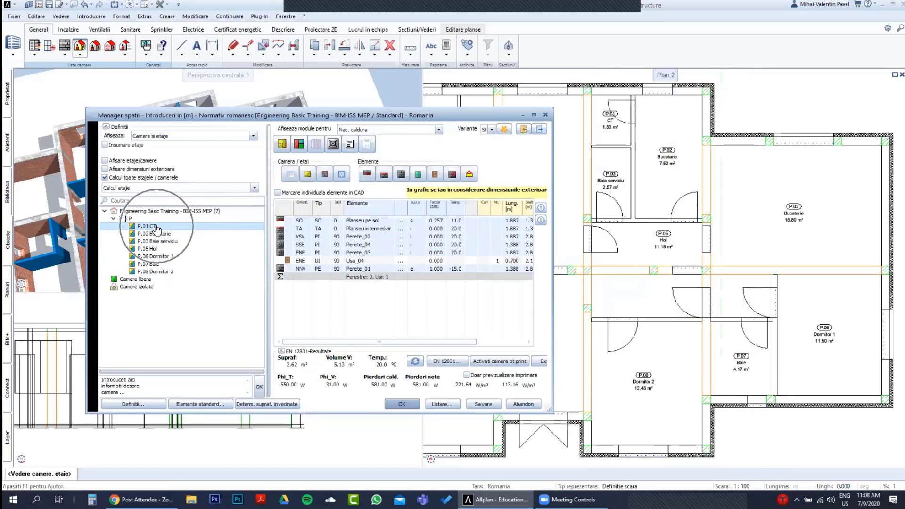
double_click(156, 228)
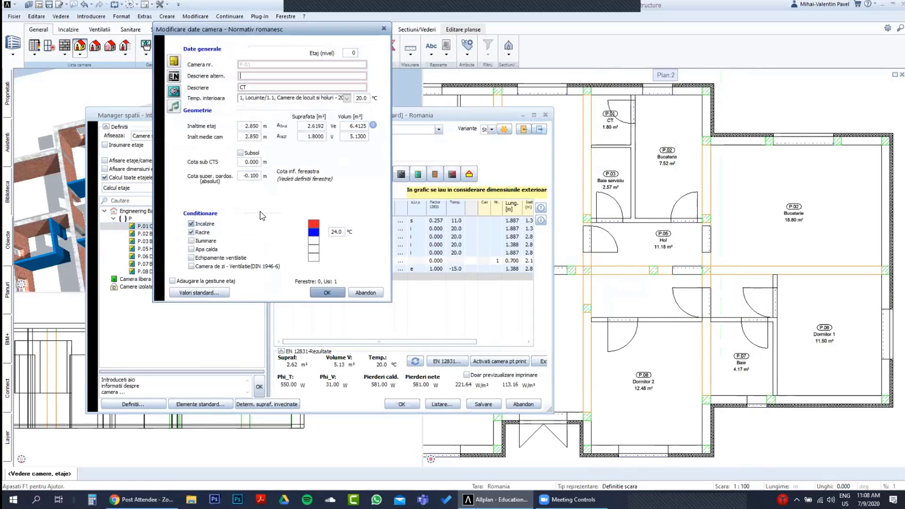
drag(286, 32, 411, 136)
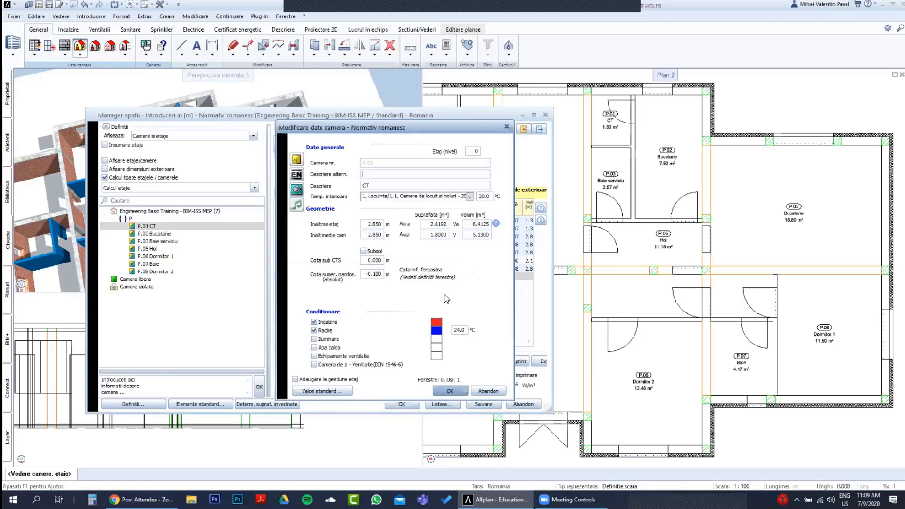
click(314, 322)
click(314, 330)
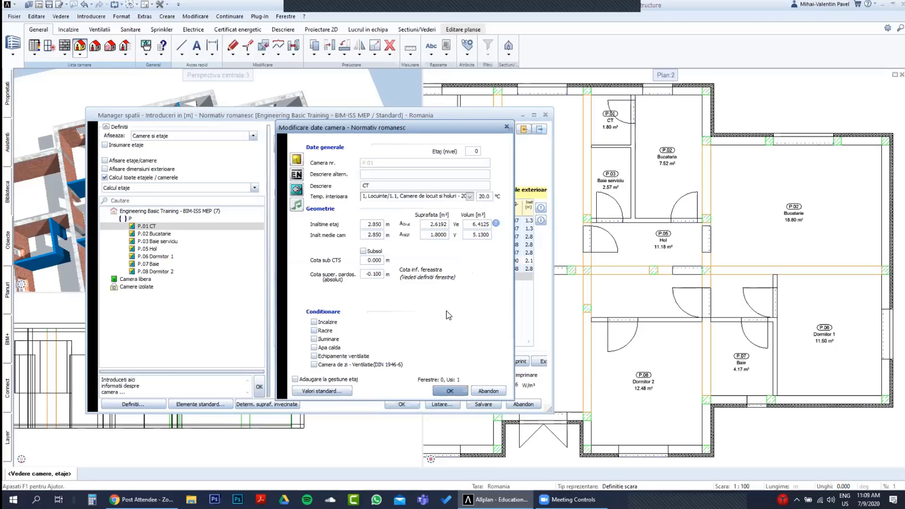
Examine the interior temperature categories of P.01 CT and its EN 12831 auxiliary heat and room height settings.
click(469, 196)
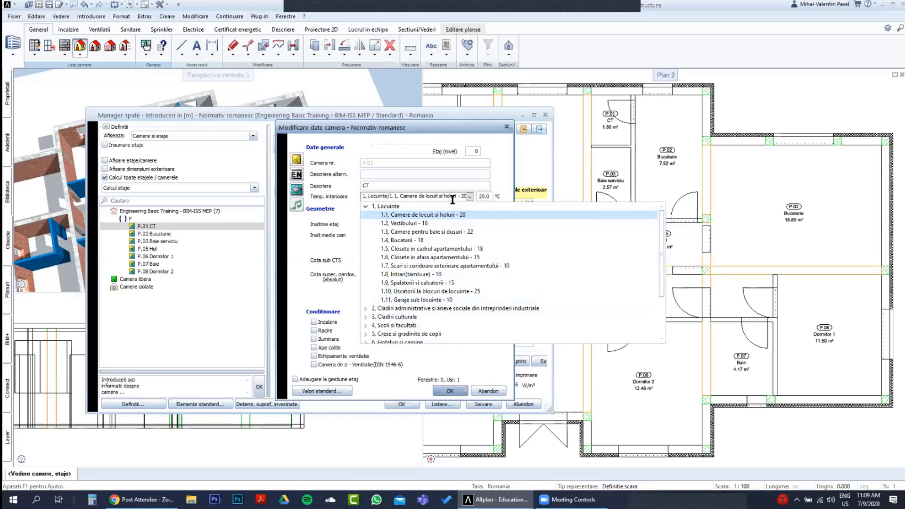
click(490, 197)
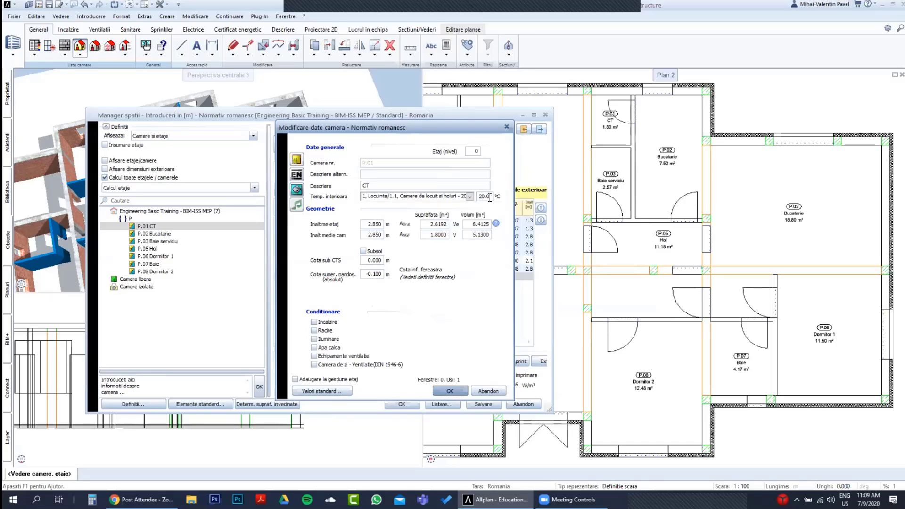
click(469, 196)
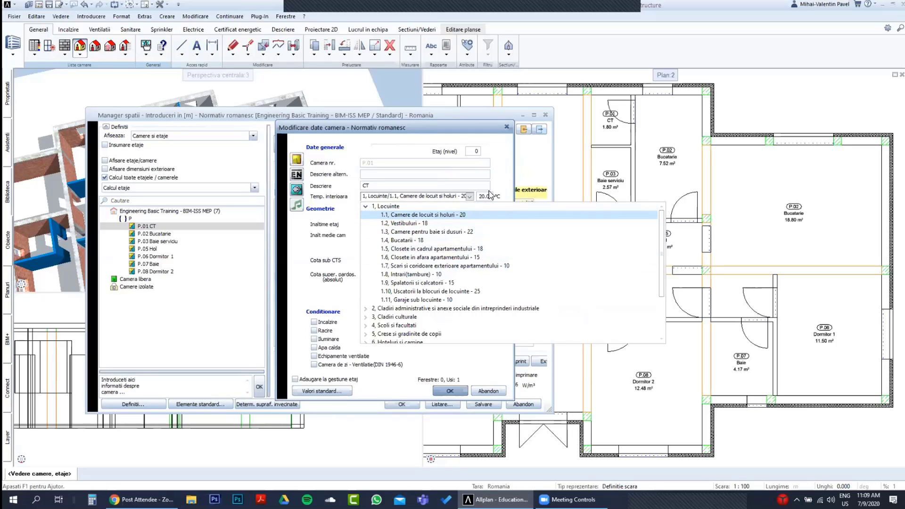
click(504, 190)
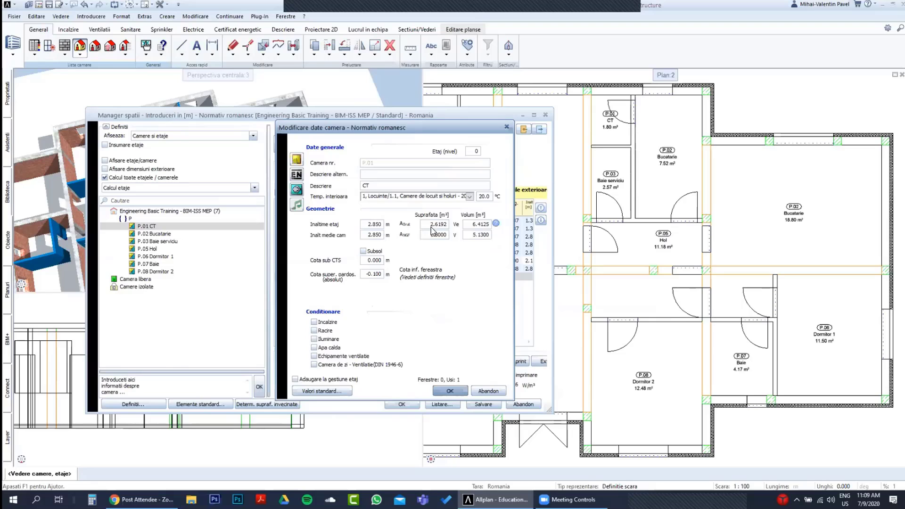
click(477, 250)
click(297, 175)
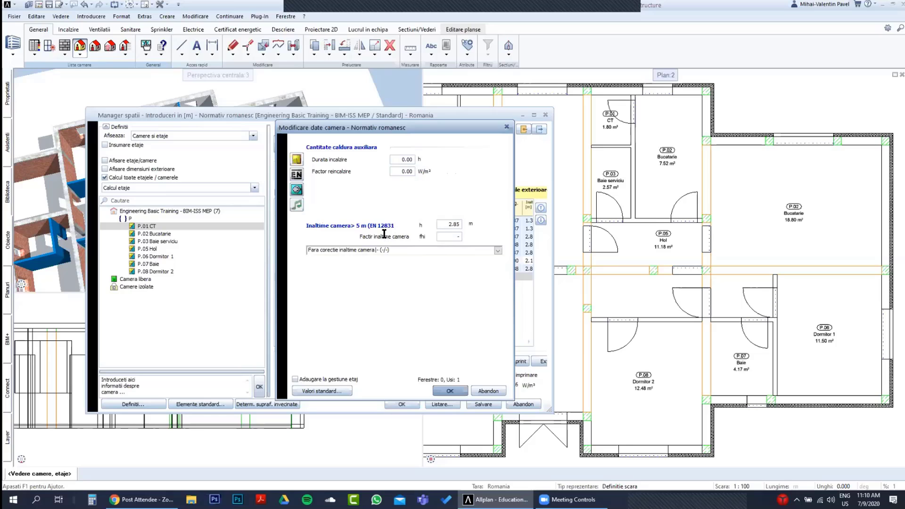
click(445, 225)
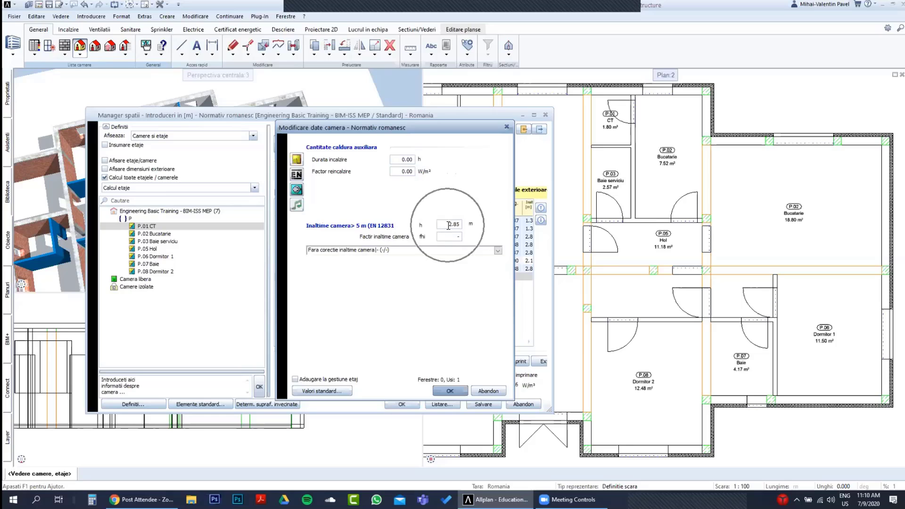
Pick Camere de locuit - 0.5 as the minimum air exchange rate in the ventilation data of P.01 CT.
click(299, 191)
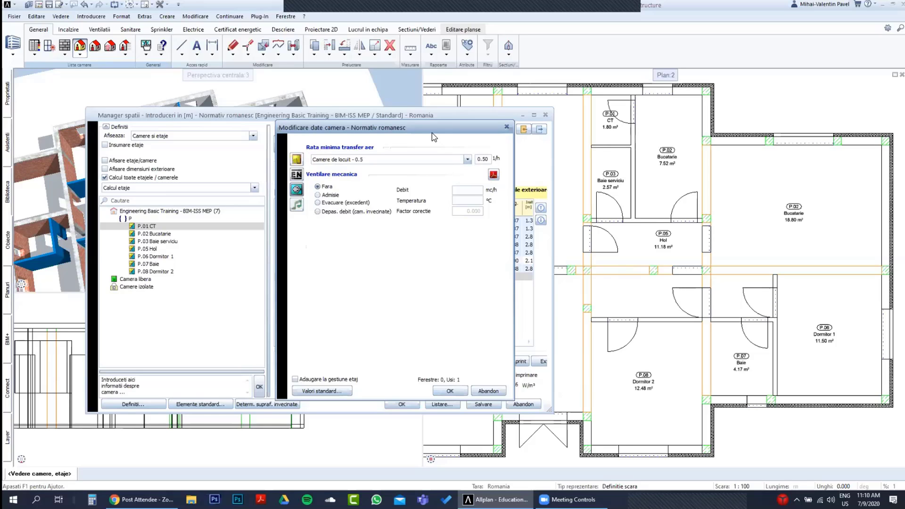
drag(435, 131, 432, 134)
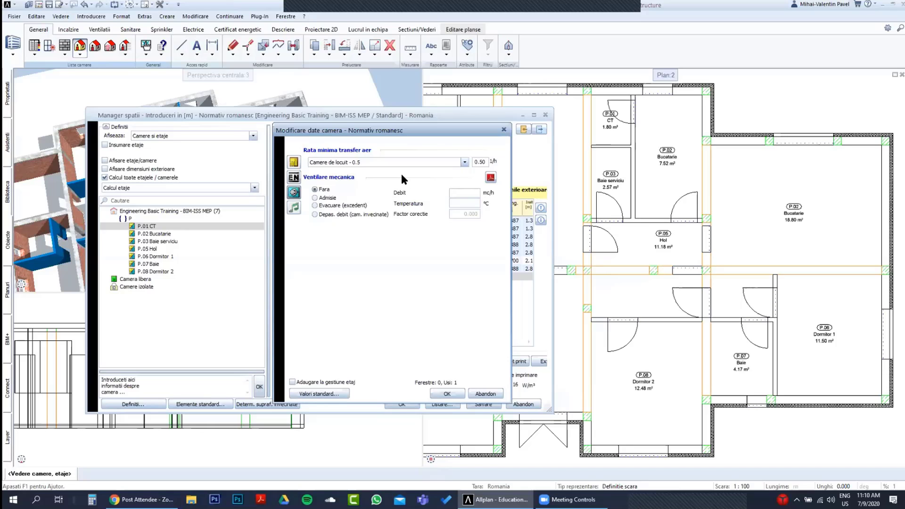
click(464, 163)
click(464, 163)
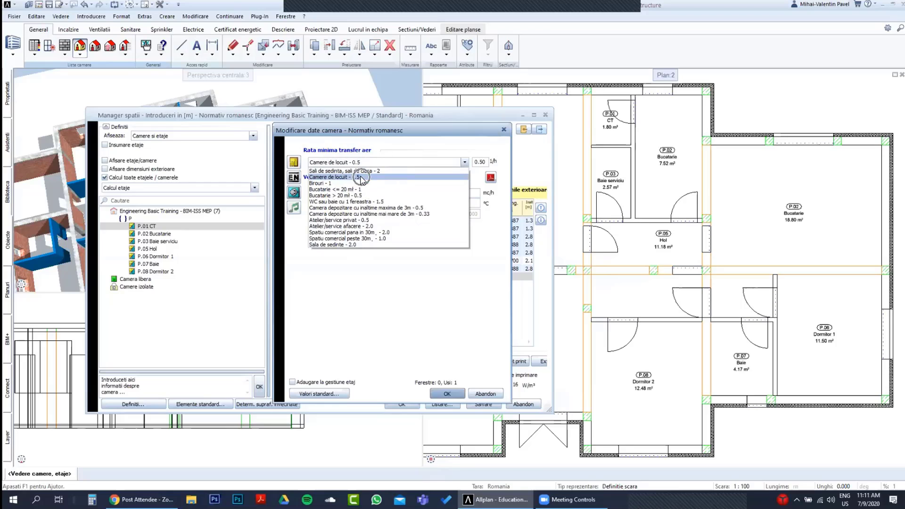
click(361, 178)
click(485, 163)
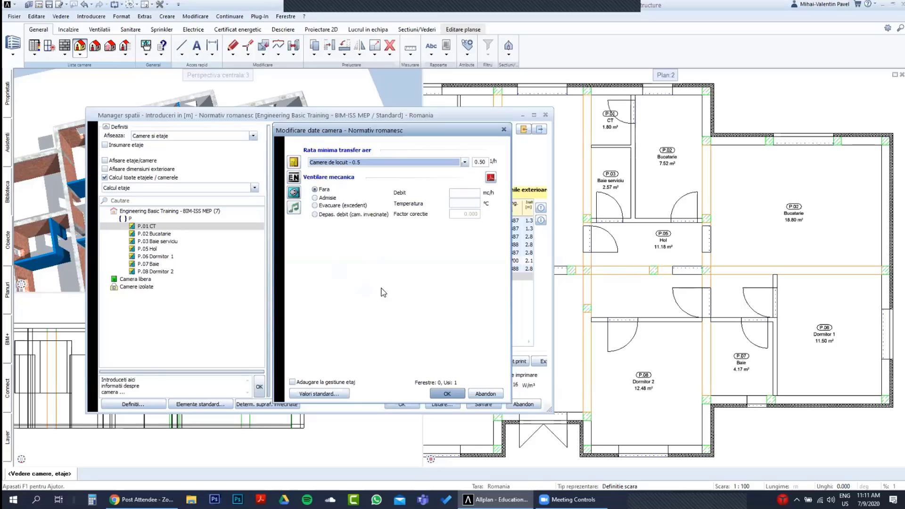
click(315, 221)
Check the noise level categories and dB options of P.01 CT, and save its room data by overwriting the existing room.
click(294, 207)
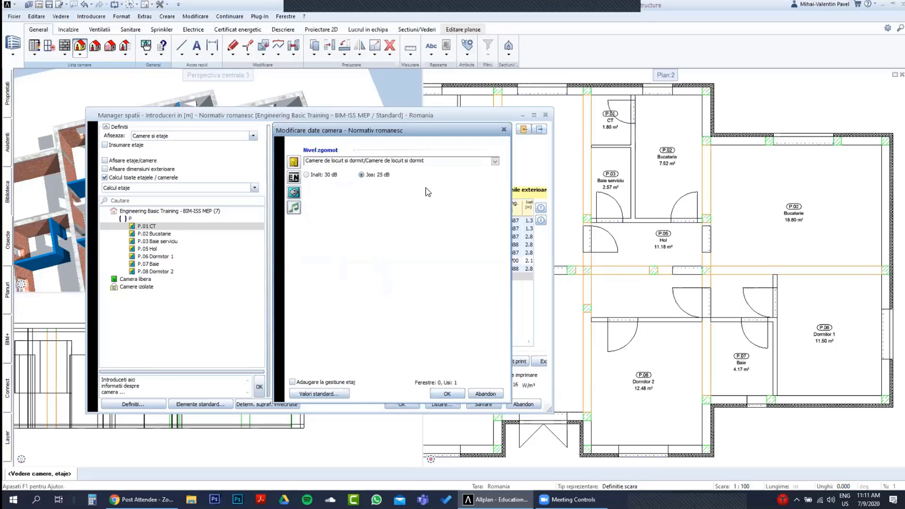
click(495, 161)
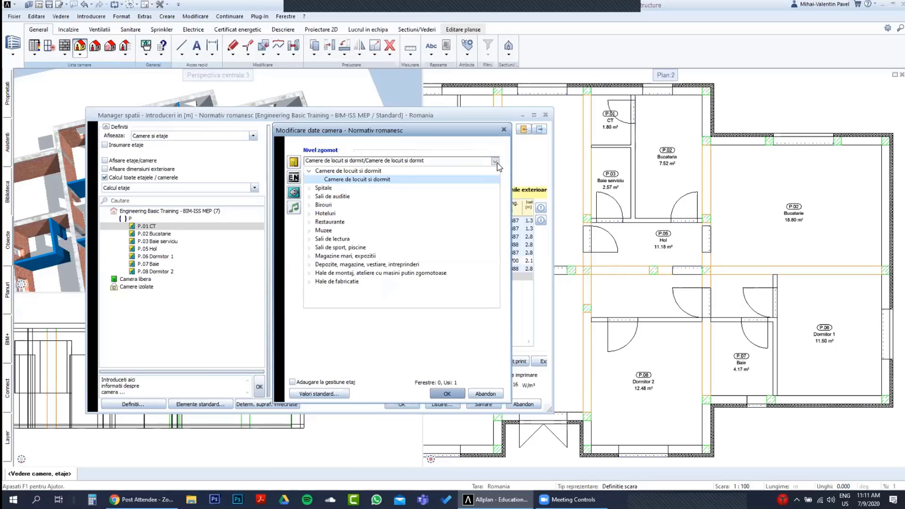
click(496, 161)
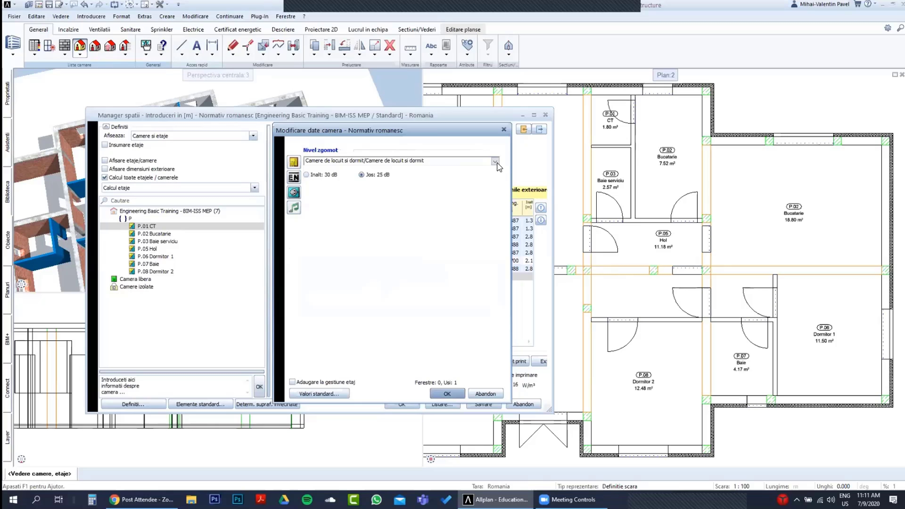
click(496, 161)
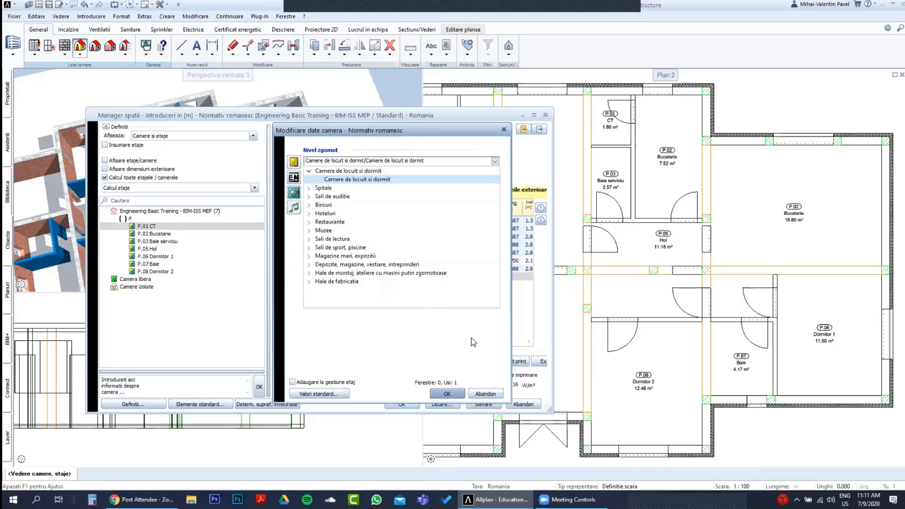
click(495, 162)
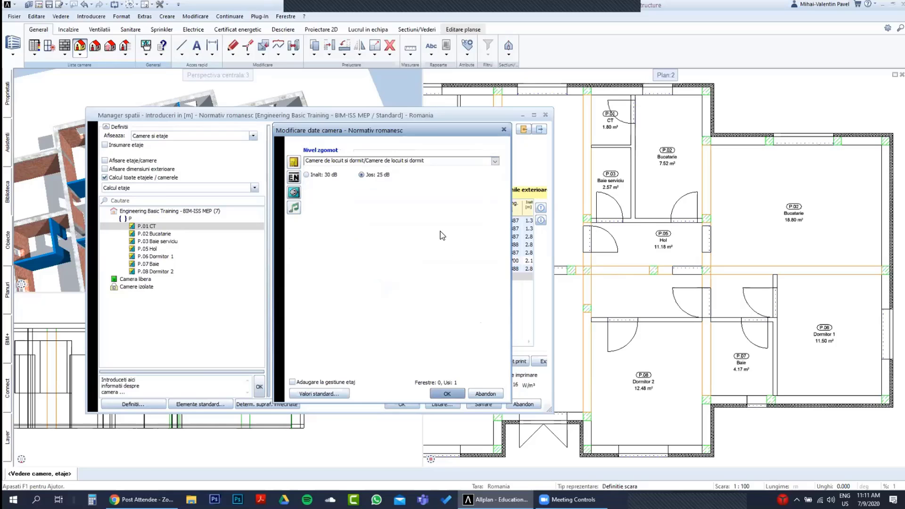
click(372, 176)
click(372, 177)
click(372, 176)
click(323, 179)
click(330, 187)
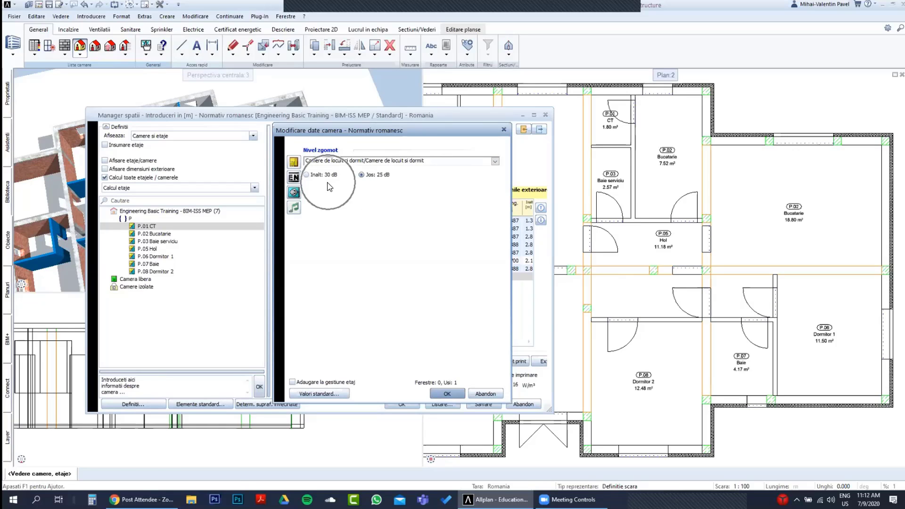
click(440, 395)
click(459, 283)
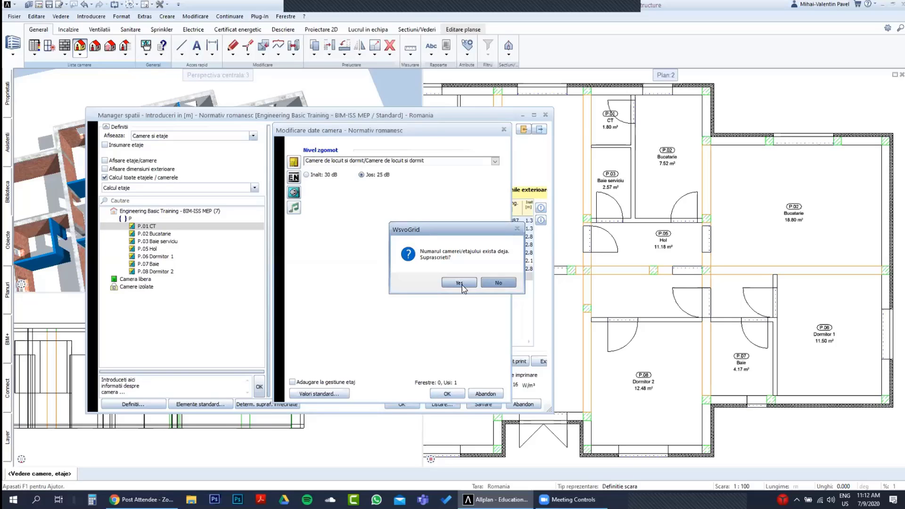
Set the interior temperature of P.02 Bucatarie to 1.4, Bucatarii - 18, switch off cooling (Racire), and save by overwriting the existing room.
click(168, 235)
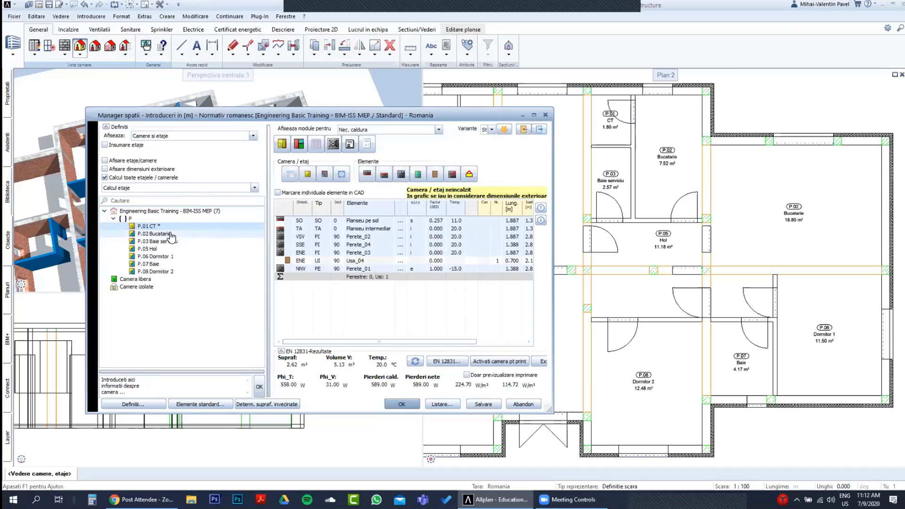
double_click(170, 235)
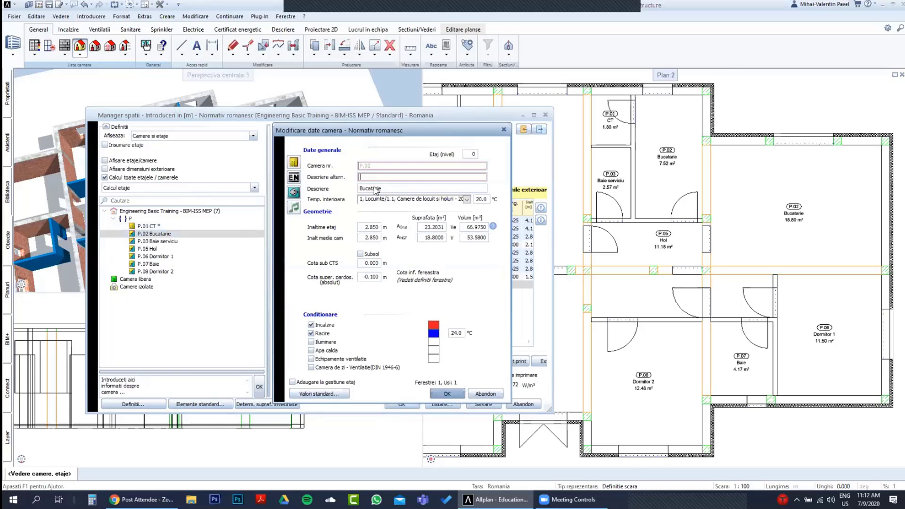
click(467, 199)
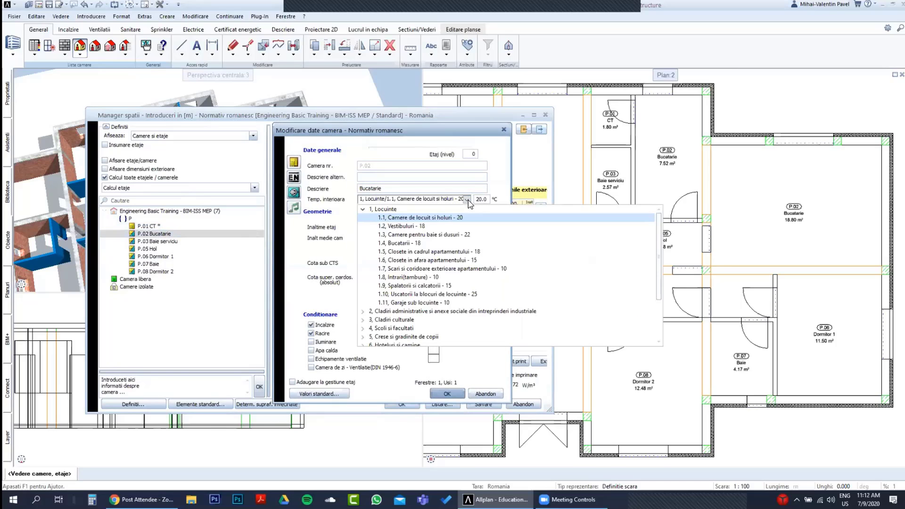
click(429, 244)
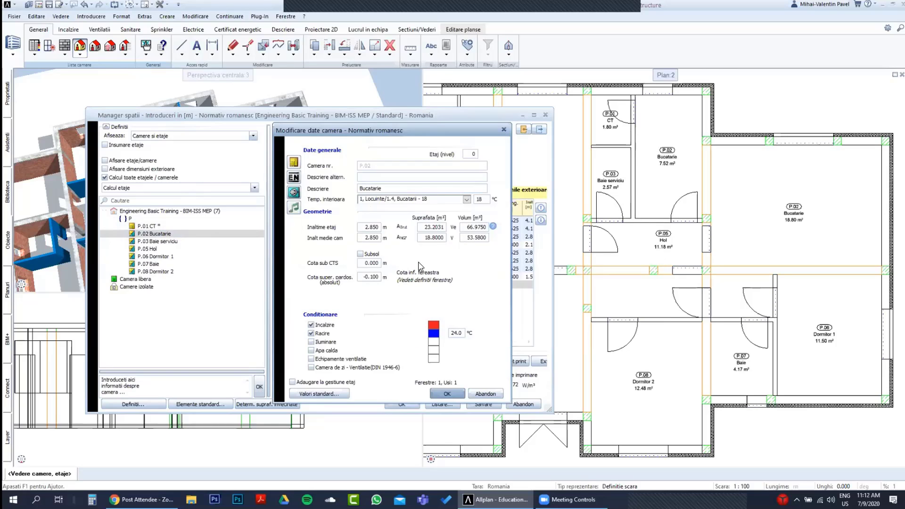
click(310, 334)
click(294, 177)
click(294, 192)
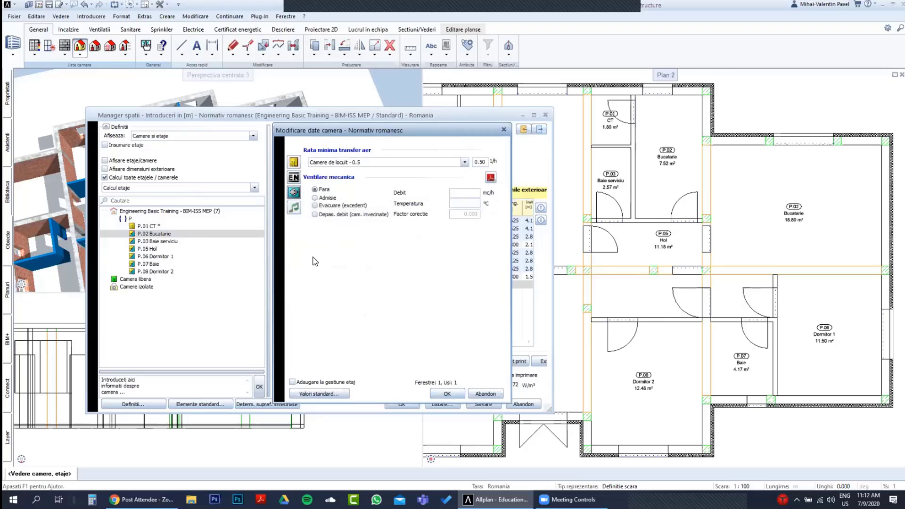
click(294, 207)
click(294, 162)
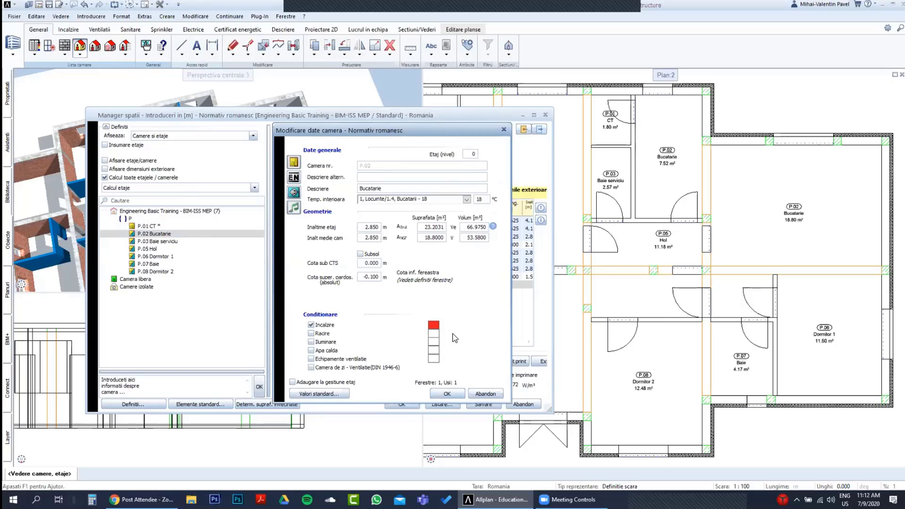
click(447, 394)
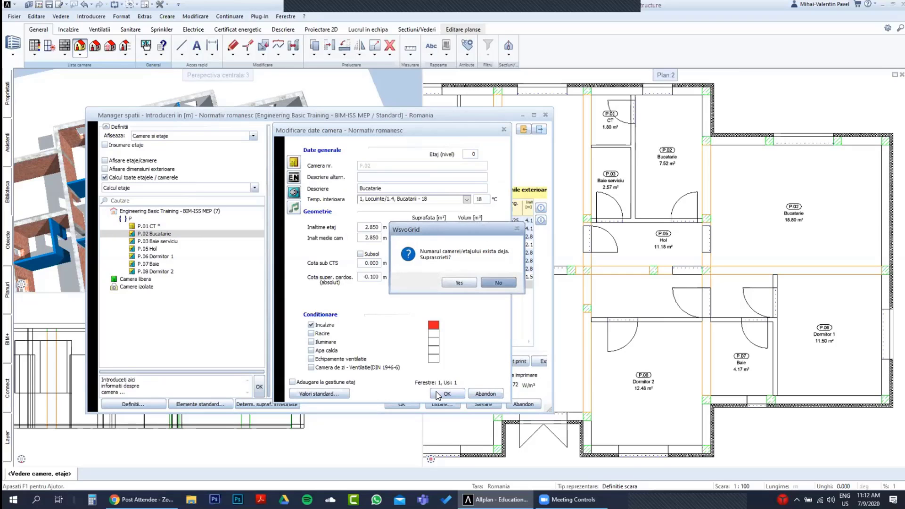
click(457, 282)
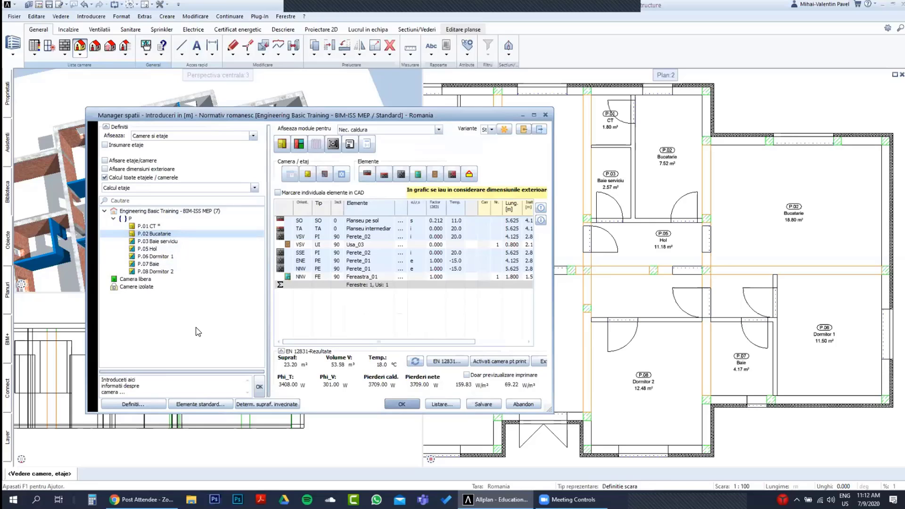
Open the room data of P.03 Baie serviciu, leave it without changes, and inspect the orientation of its walls and door in the element list.
double_click(165, 241)
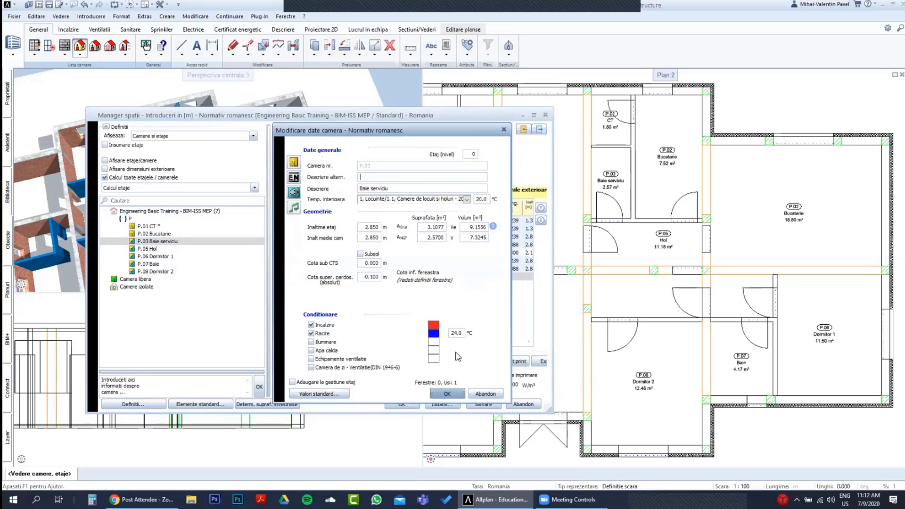
click(485, 393)
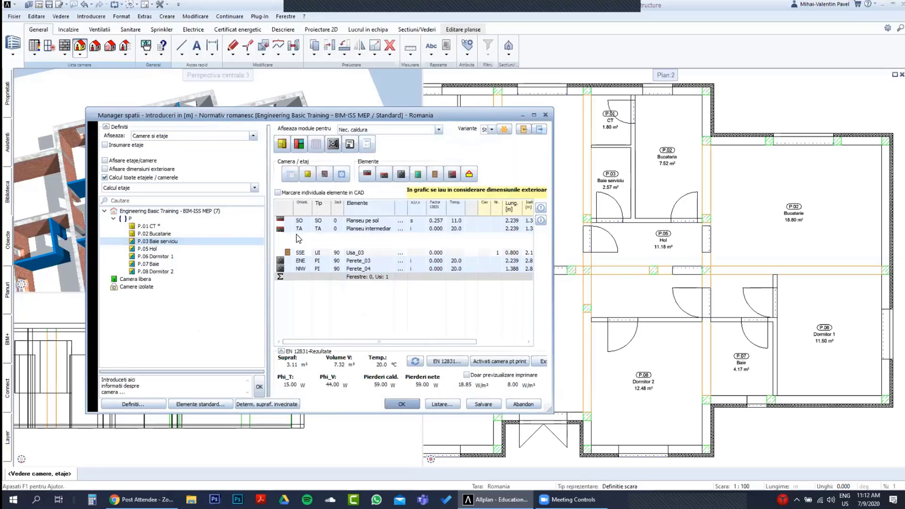
click(303, 246)
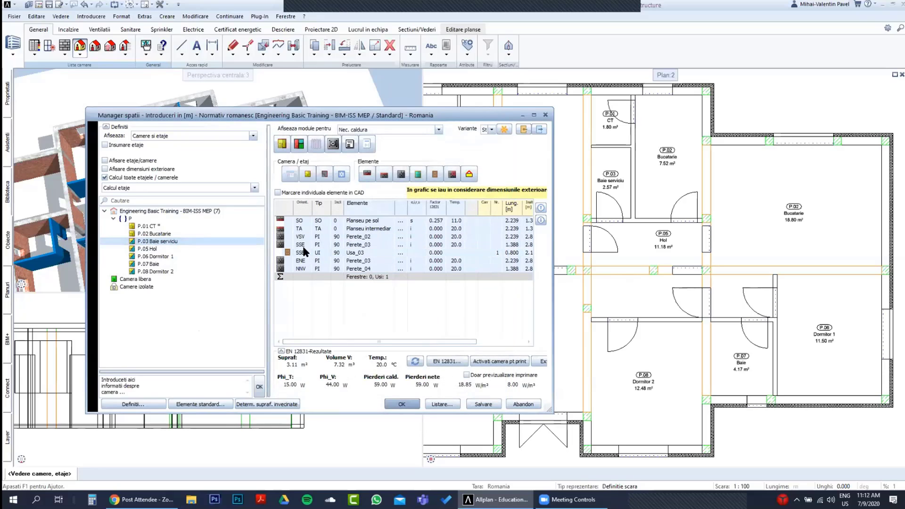
click(302, 246)
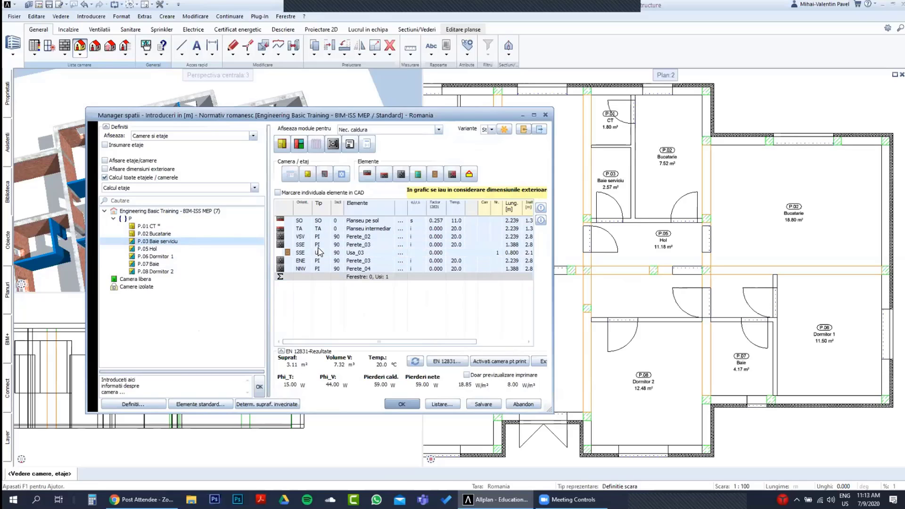
click(190, 243)
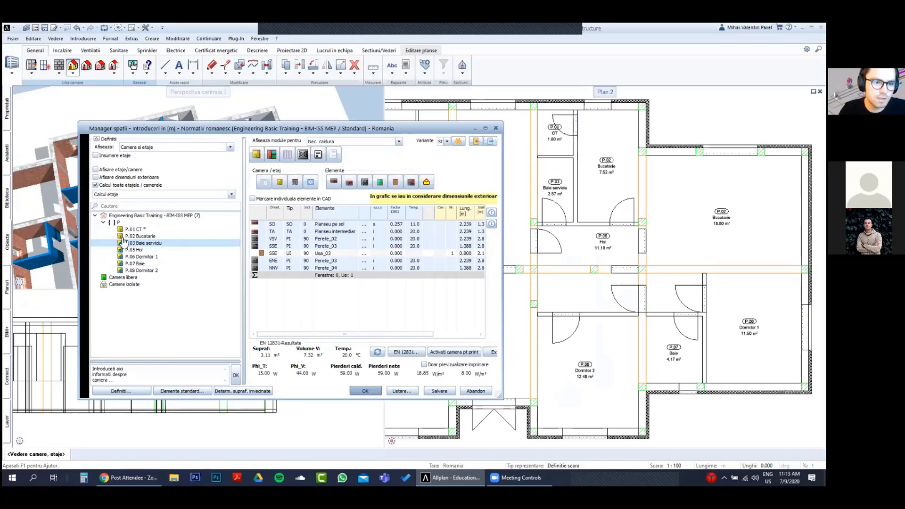
Set the interior temperature of P.03 Baie serviciu to 1.3, Camere pentru baie si dusuri - 22.
double_click(123, 239)
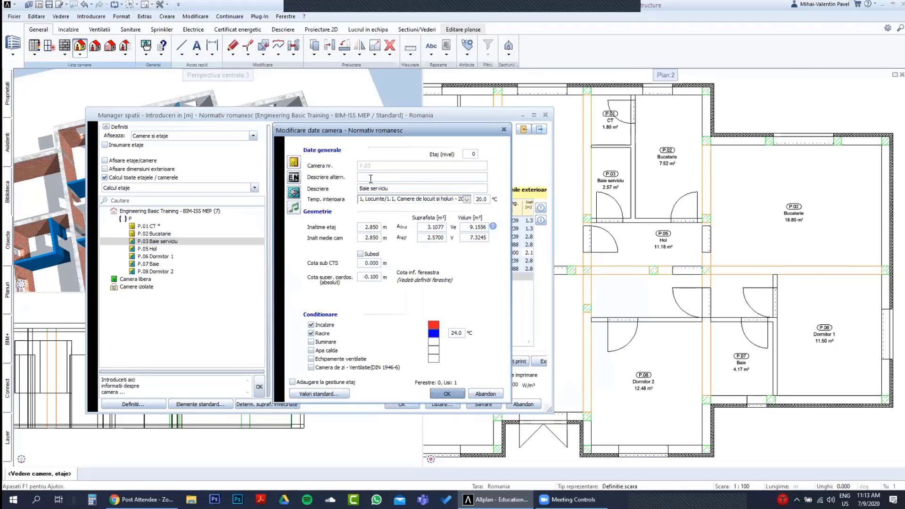
click(467, 199)
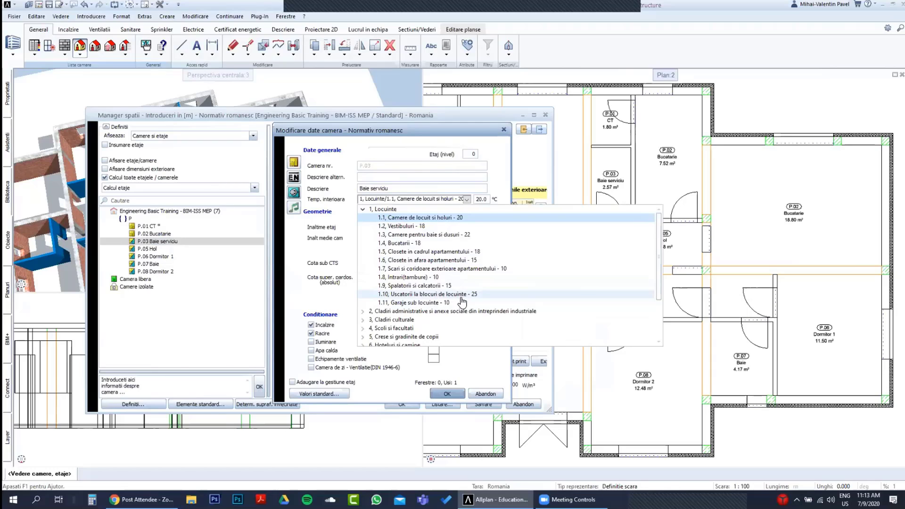
click(454, 235)
click(466, 200)
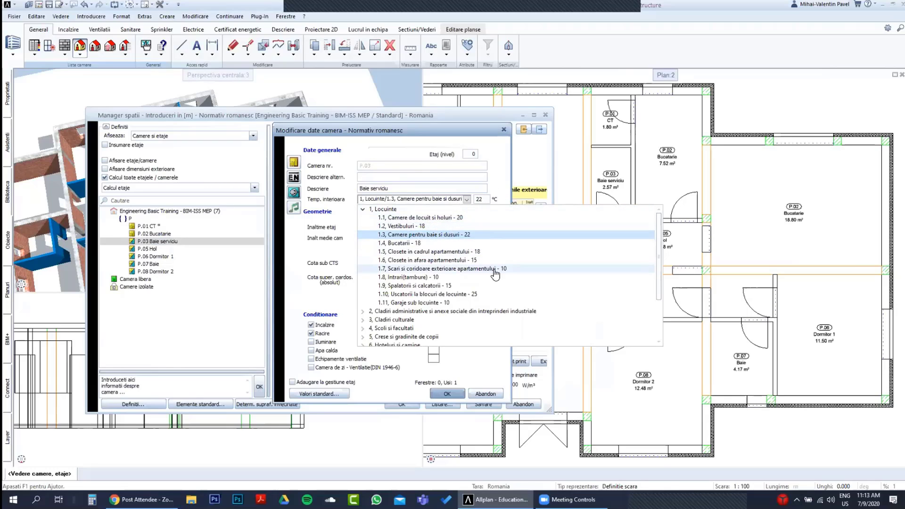
click(466, 200)
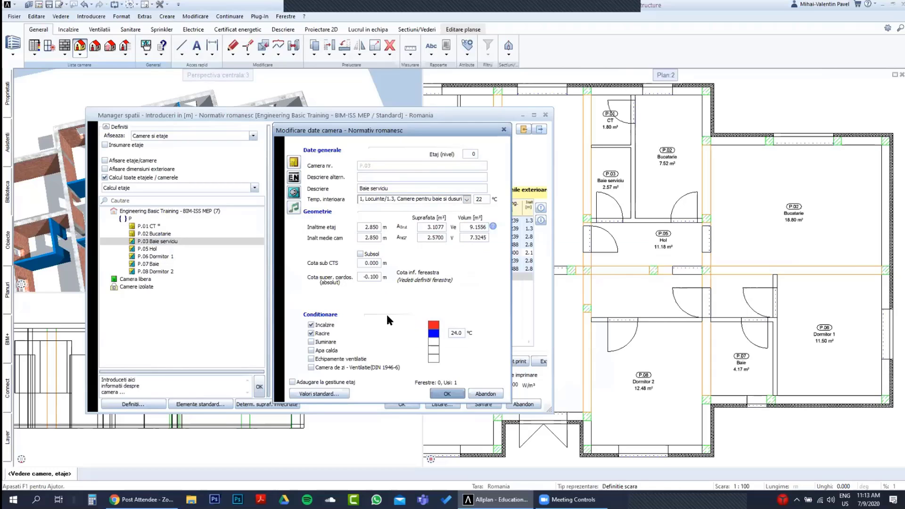
Switch off cooling (Racire) for P.03 Baie serviciu, check its ventilation data, and save by overwriting the existing room.
click(311, 333)
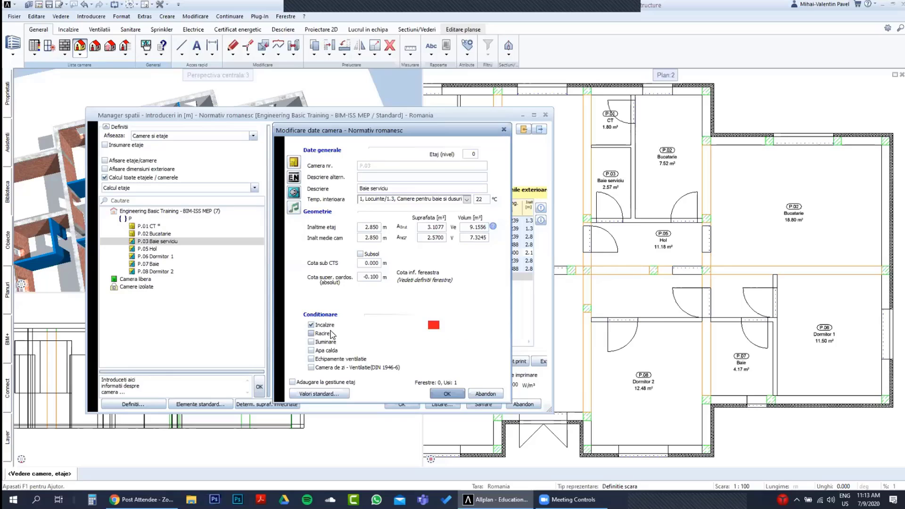
click(295, 192)
click(293, 177)
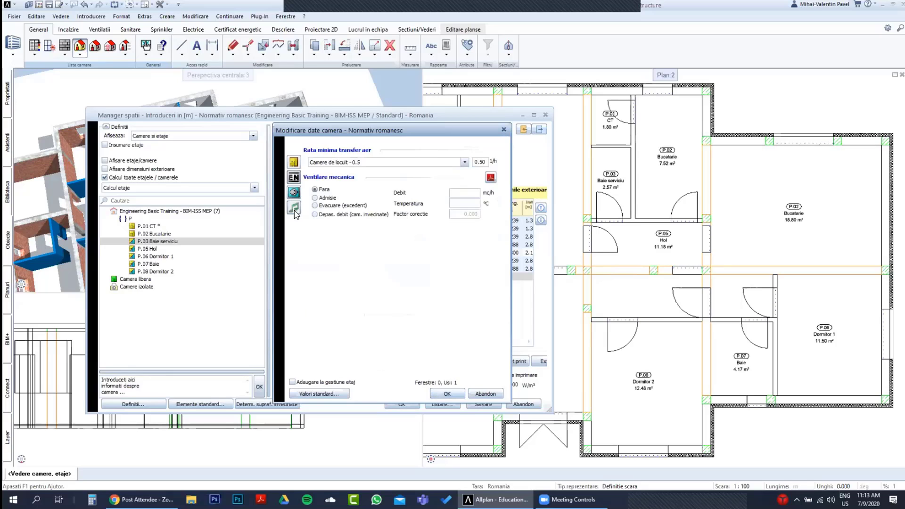
click(293, 163)
click(446, 393)
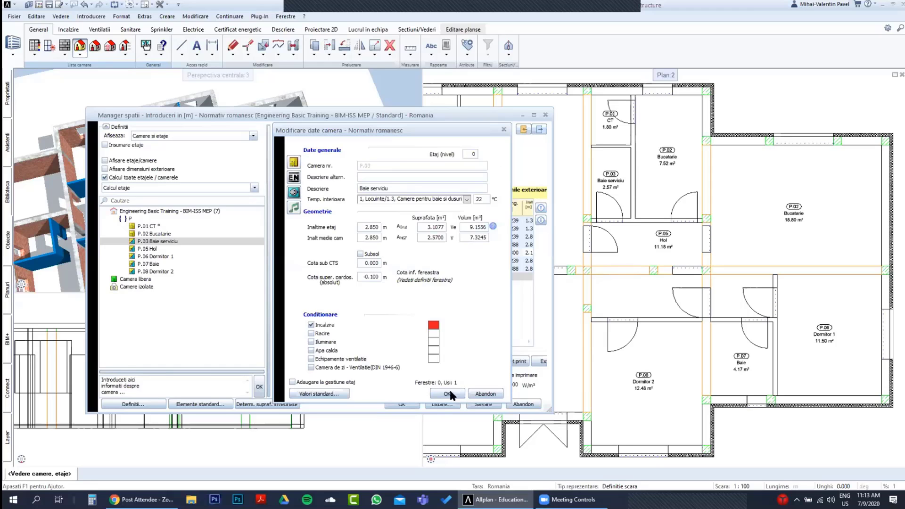
click(456, 283)
Switch off cooling (Racire) in the room data of P.05 Hol and save by overwriting the existing room.
click(144, 250)
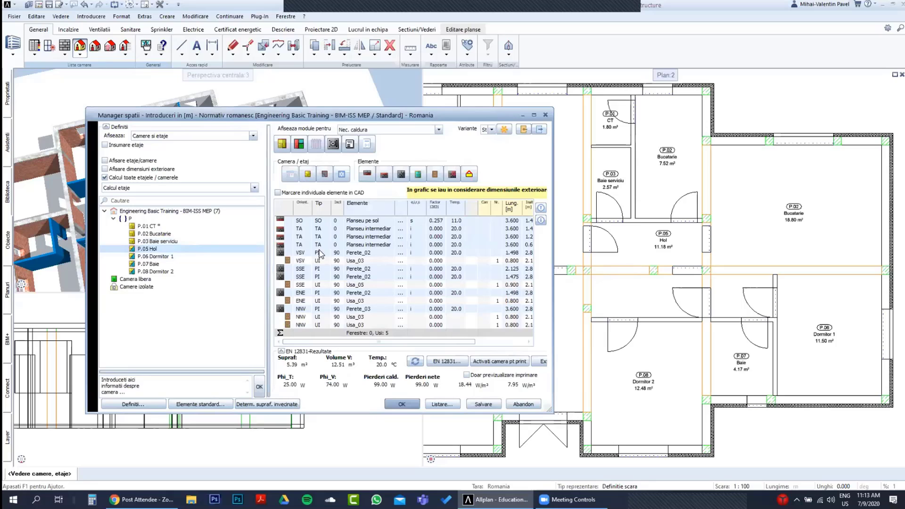
click(152, 250)
double_click(152, 250)
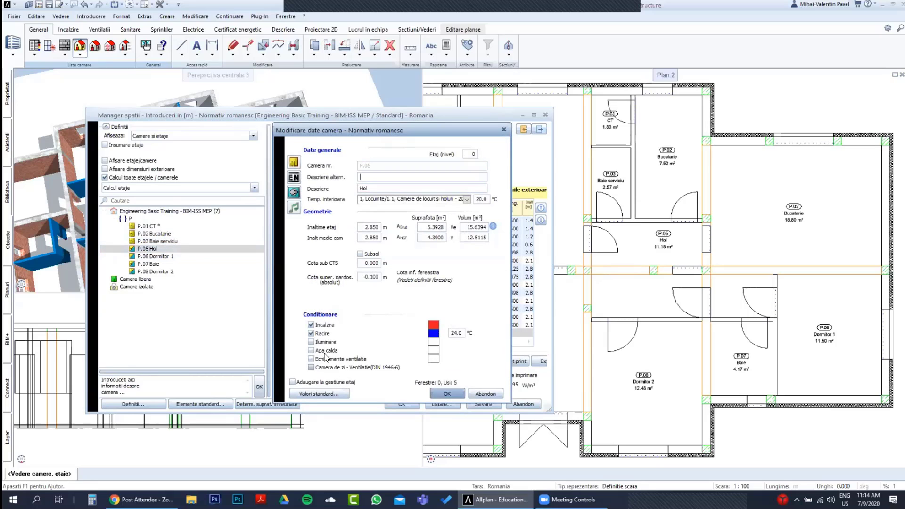
click(311, 333)
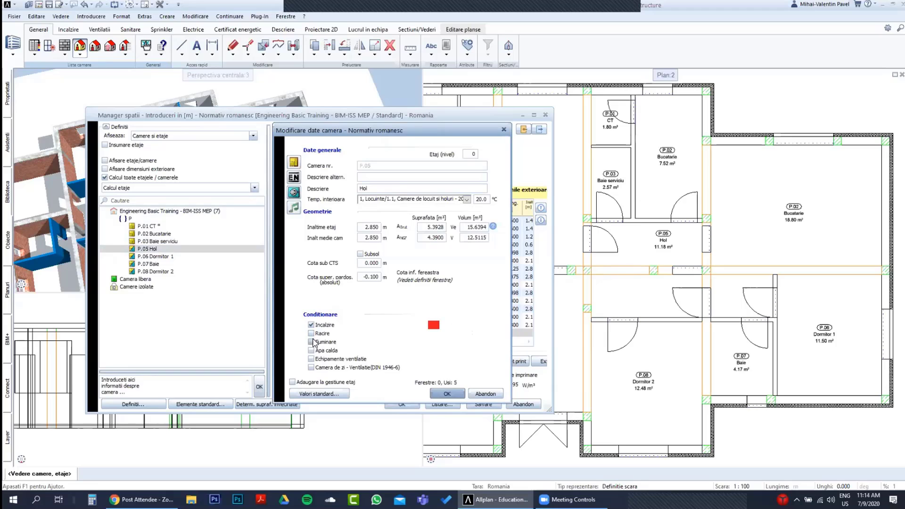
click(447, 394)
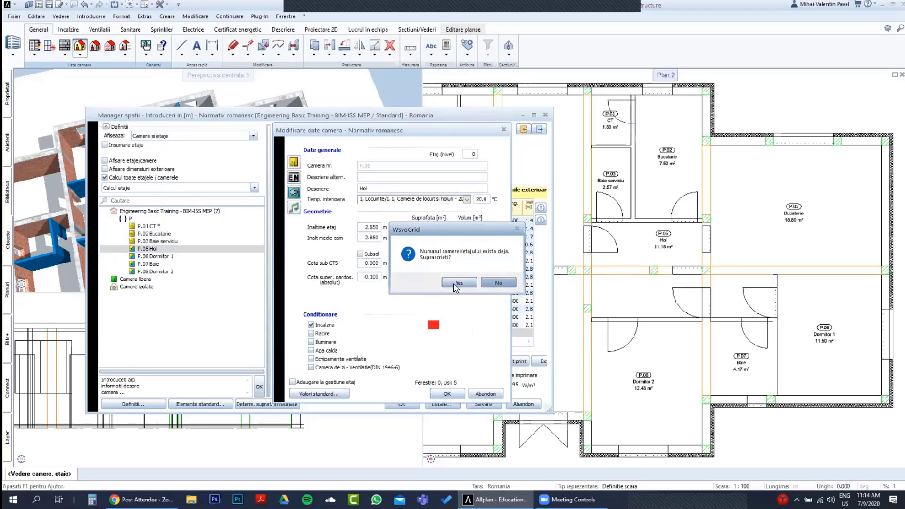
click(455, 283)
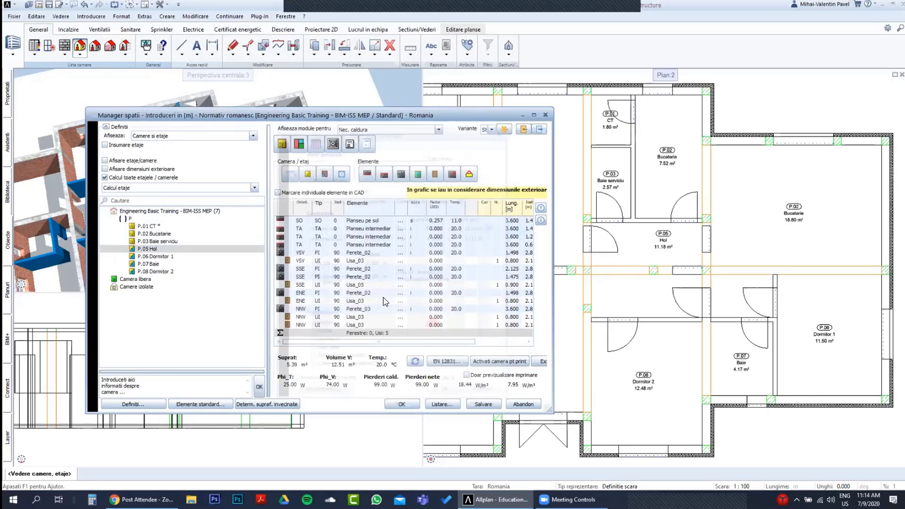
Open the room data of P.06 Dormitor 1 for editing.
click(160, 256)
double_click(405, 243)
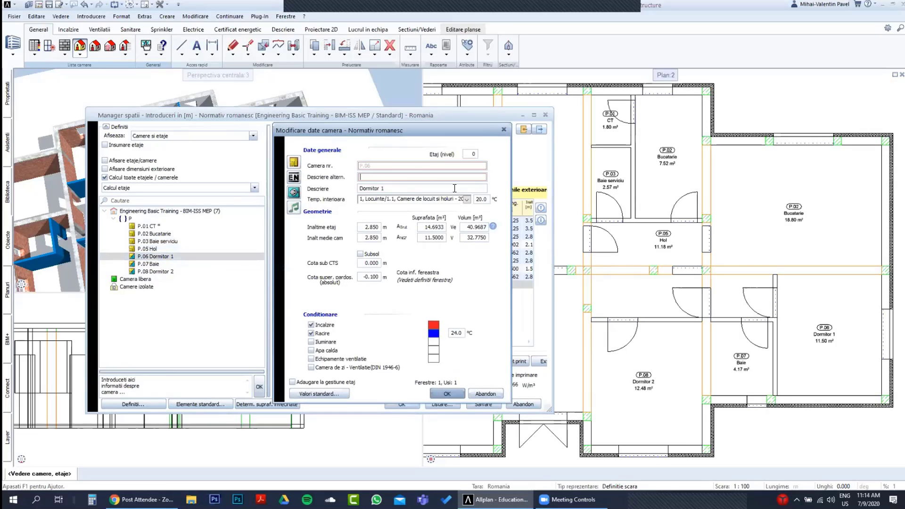
Save the room data of P.06 Dormitor 1, overwriting the existing room.
click(460, 397)
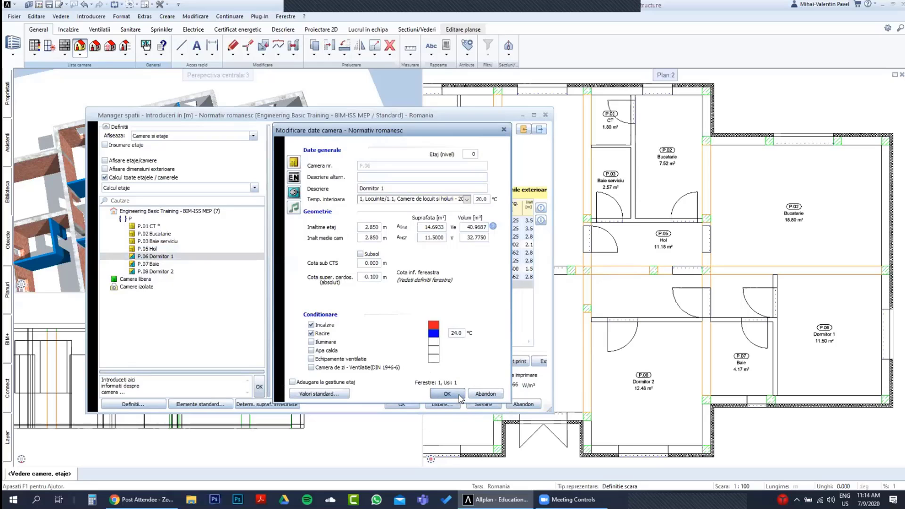
click(447, 393)
click(459, 284)
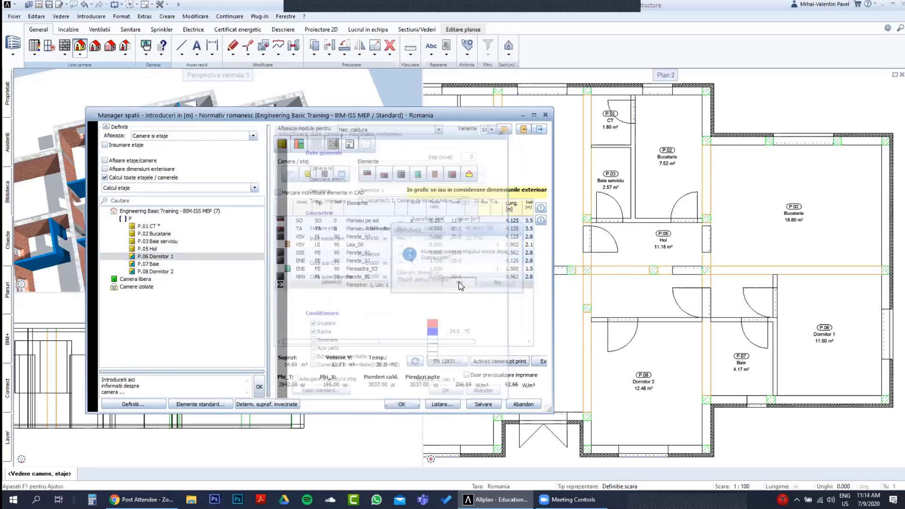
For room P.07 Baie, turn off Racire, set the interior temperature to 1.3 Camere pentru baie si dusuri - 22, and overwrite the room.
click(152, 266)
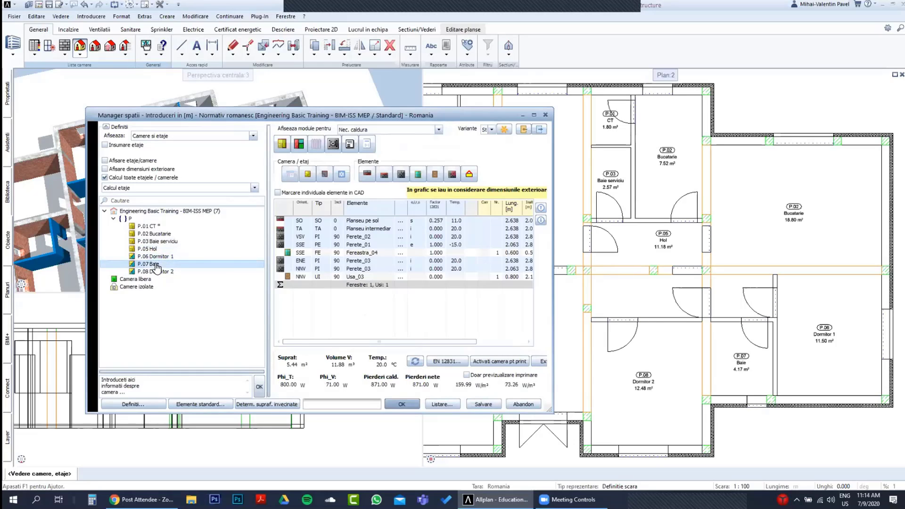
double_click(223, 265)
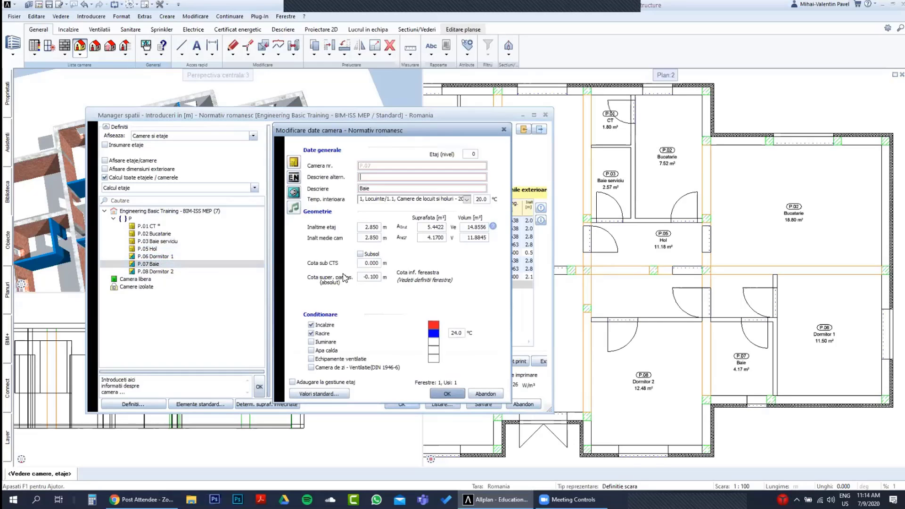
click(318, 334)
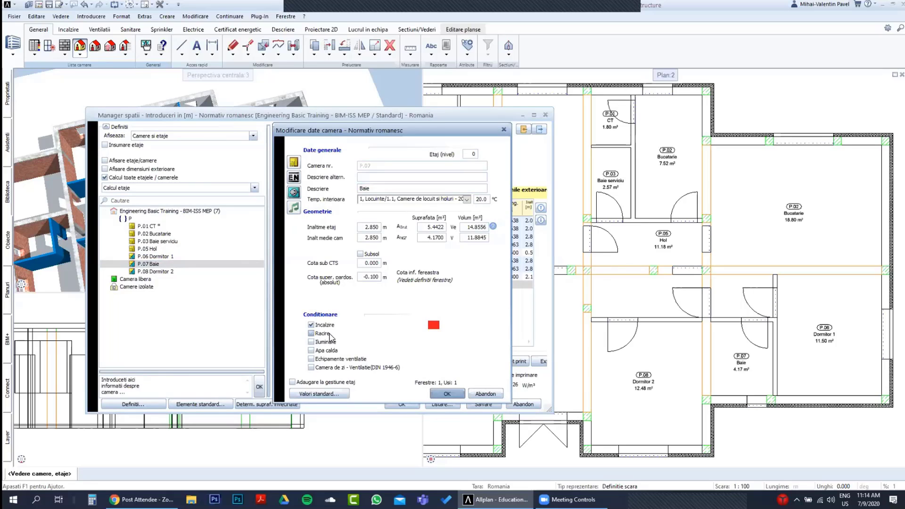
click(467, 199)
click(417, 234)
click(159, 230)
click(448, 393)
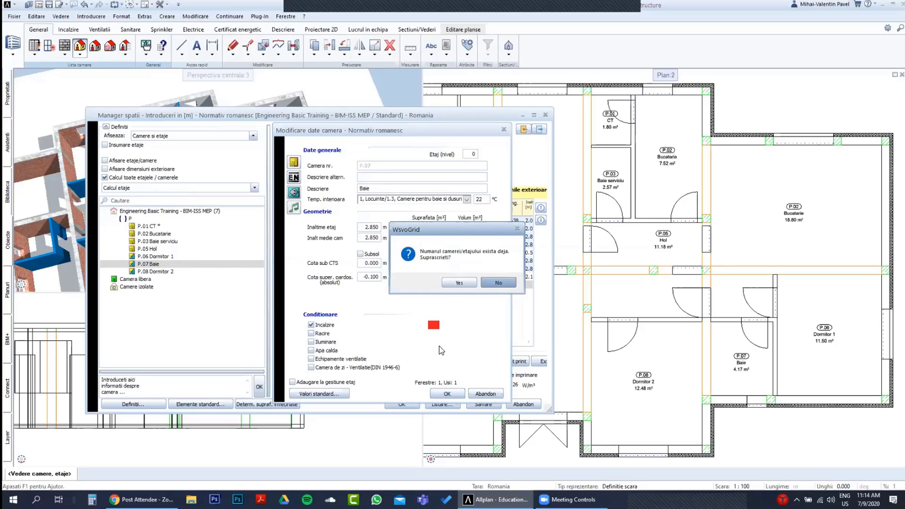
click(459, 282)
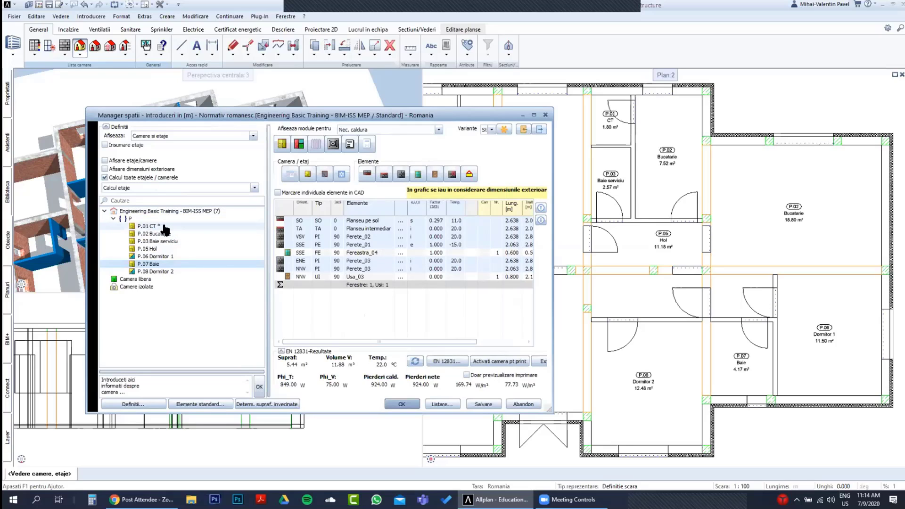
Assign 1.1 Camere de locuit si holuri - 20 to room P.08 Dormitor 2, overwrite the room, and confirm the space manager.
key(ctrl)
key(ctrl)
key(ctrl)
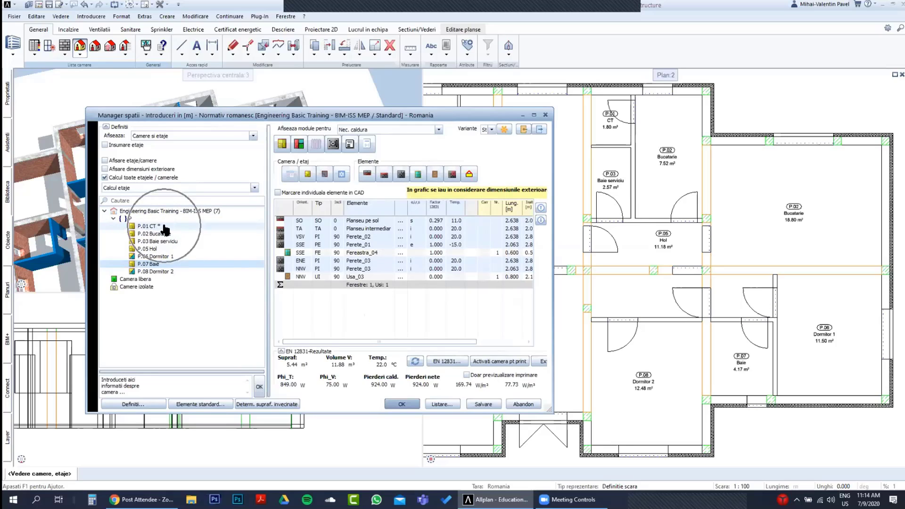
double_click(155, 272)
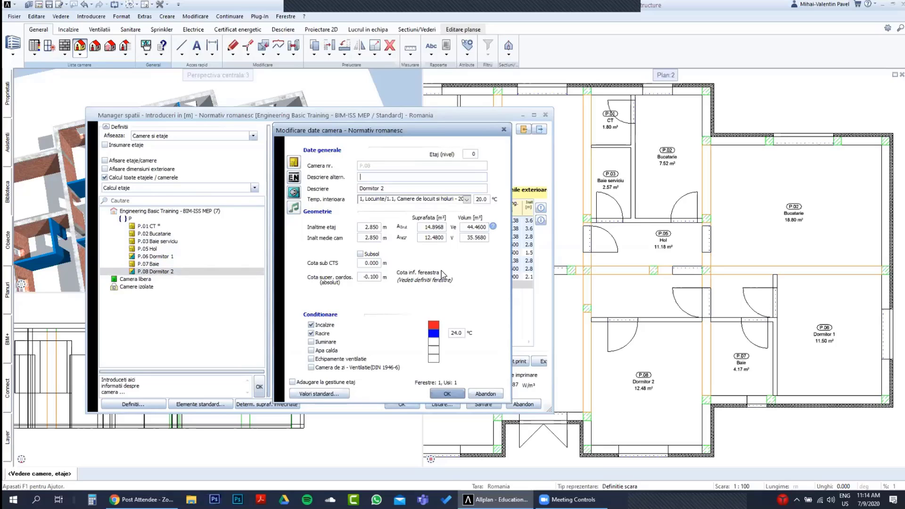
click(468, 199)
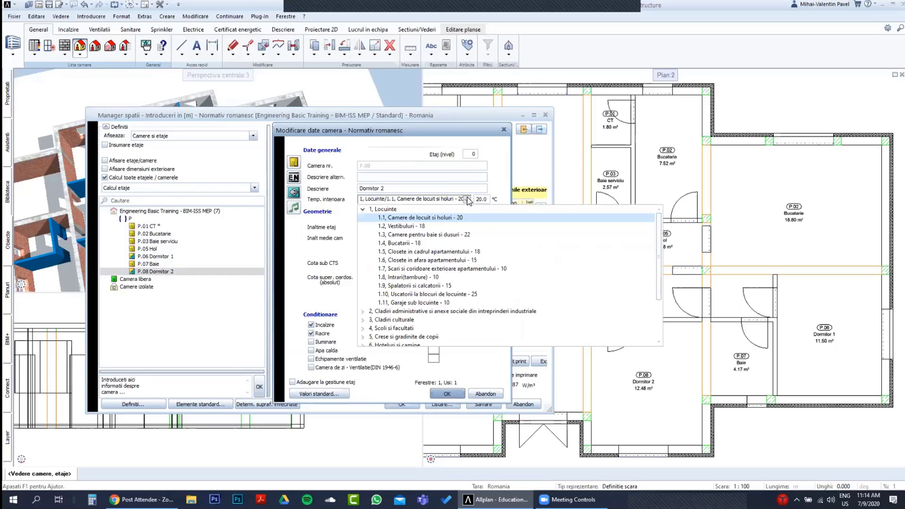
click(468, 199)
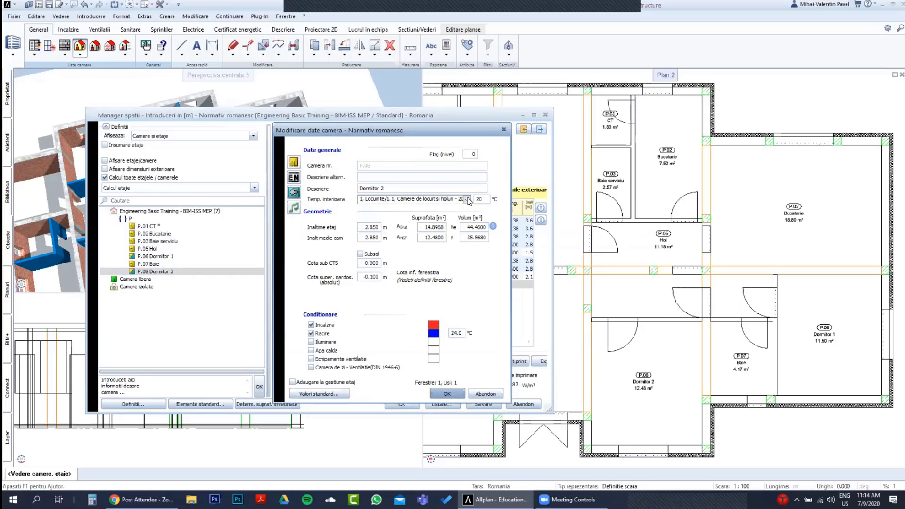
click(447, 393)
click(460, 285)
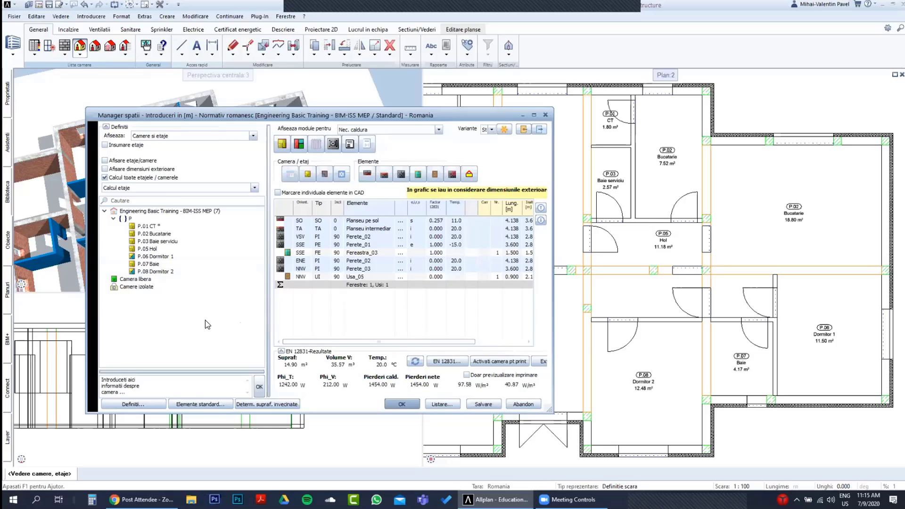
click(402, 405)
click(387, 401)
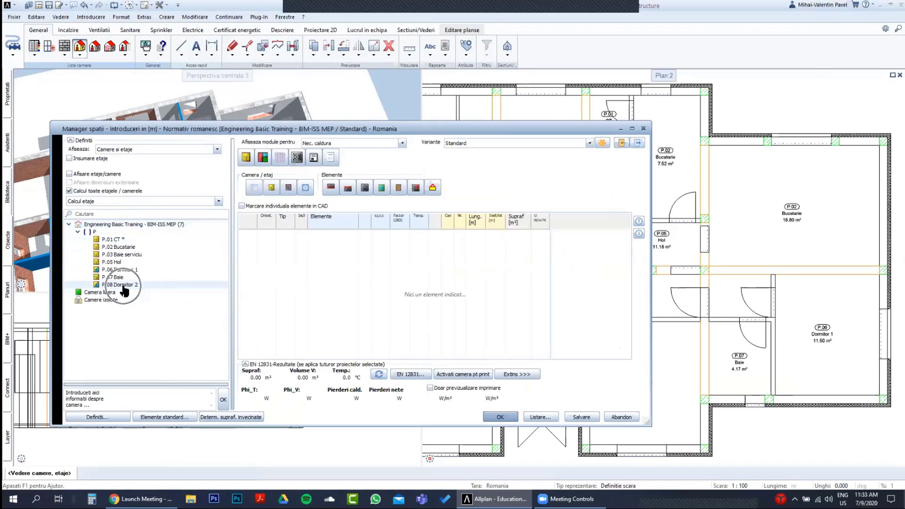
Inspect the room data of P.08 Dormitor 2 and close it without changes.
double_click(123, 284)
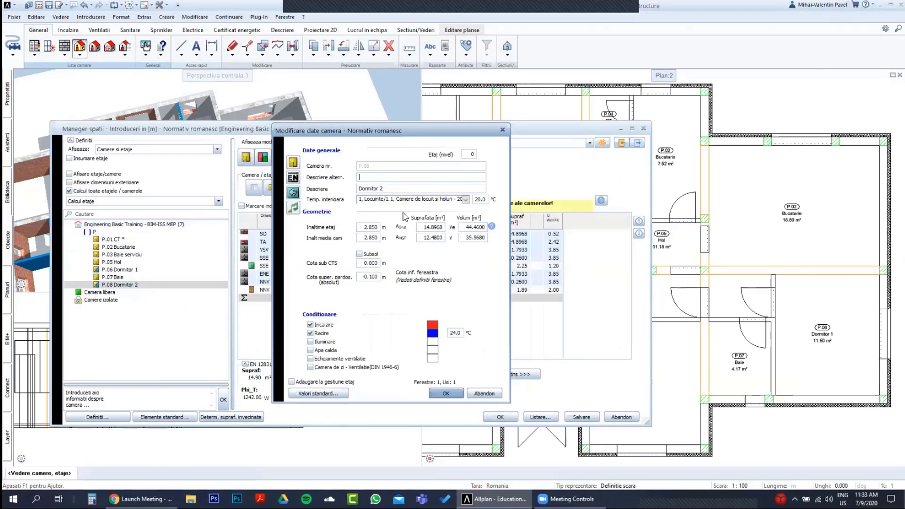
key(ctrl)
click(502, 130)
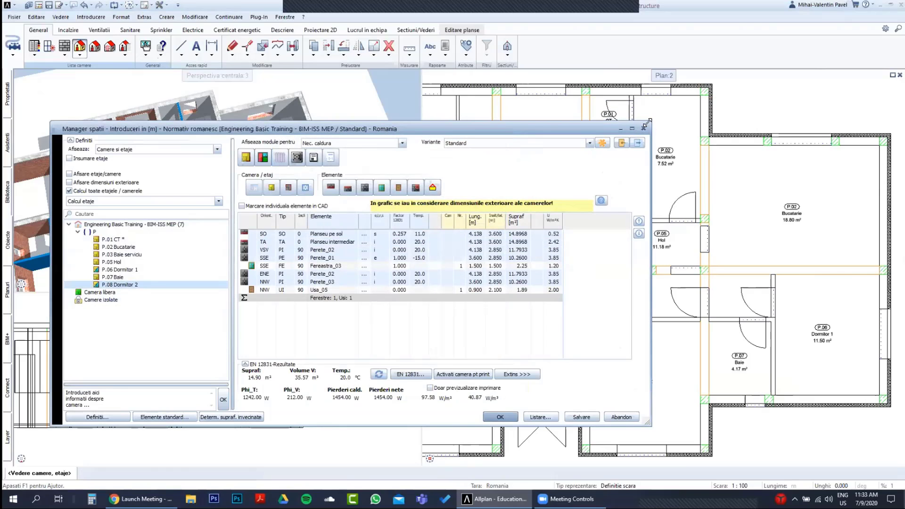
Move and resize the space manager window so its full element table shows alongside the floor plan.
drag(647, 123, 303, 58)
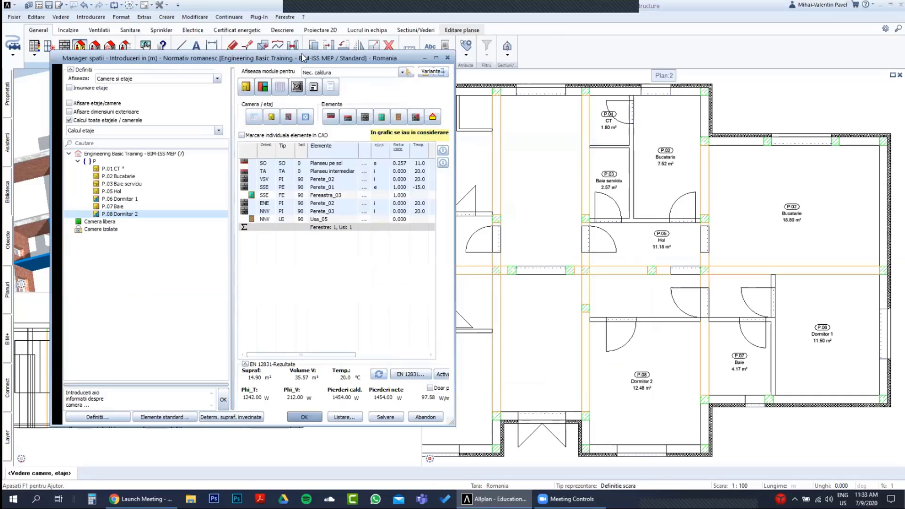
drag(228, 61, 190, 55)
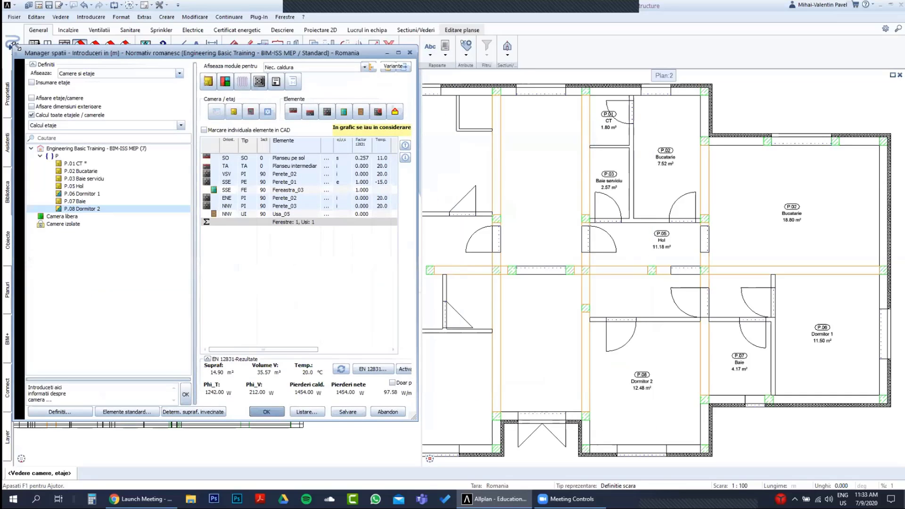
drag(16, 45, 10, 24)
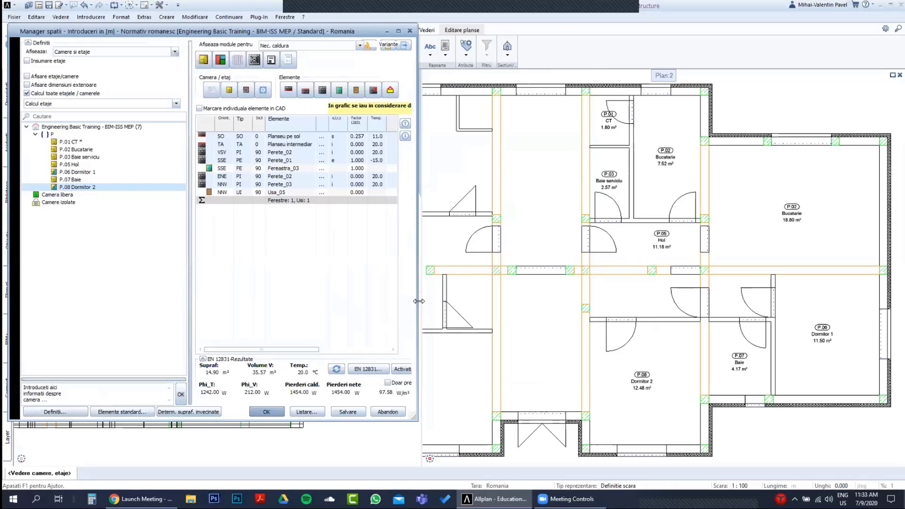
drag(418, 300, 558, 300)
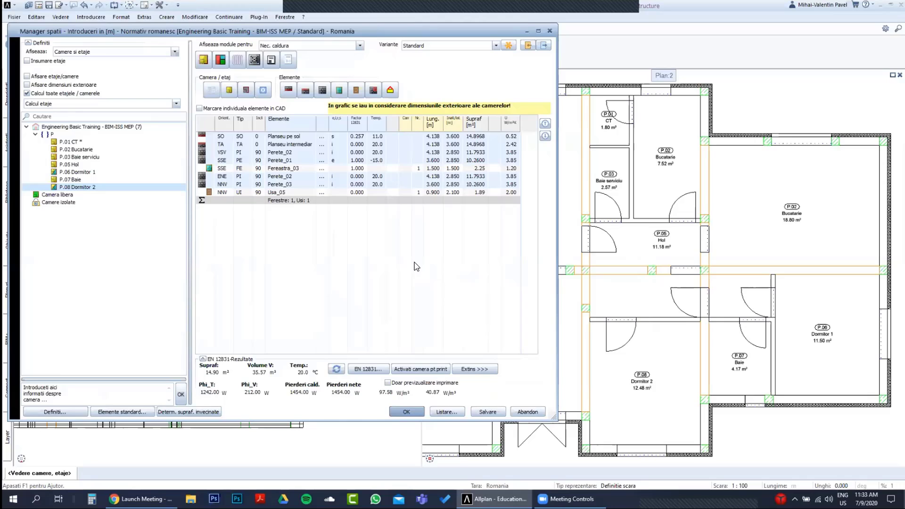
Enable individual marking of elements in CAD and select the Perete_03, Perete_02 and Perete_01 walls of P.08 Dormitor 2.
click(87, 144)
click(87, 145)
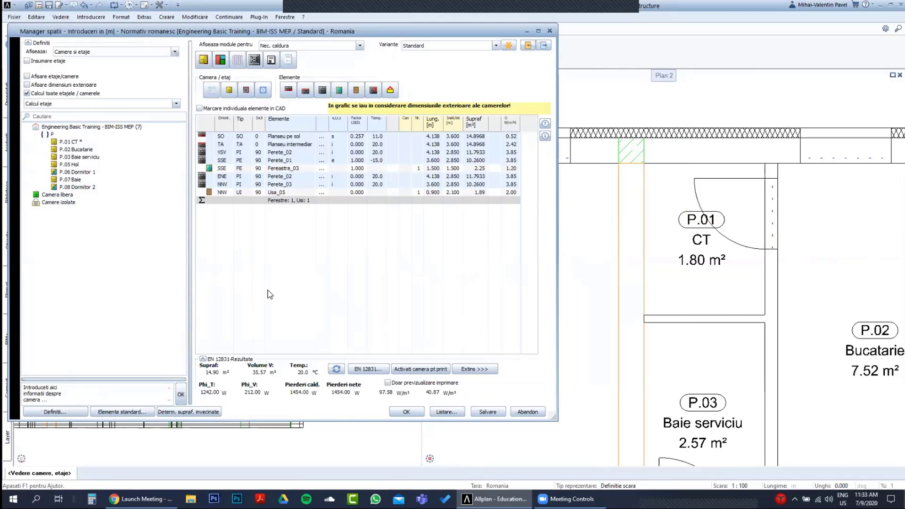
click(199, 109)
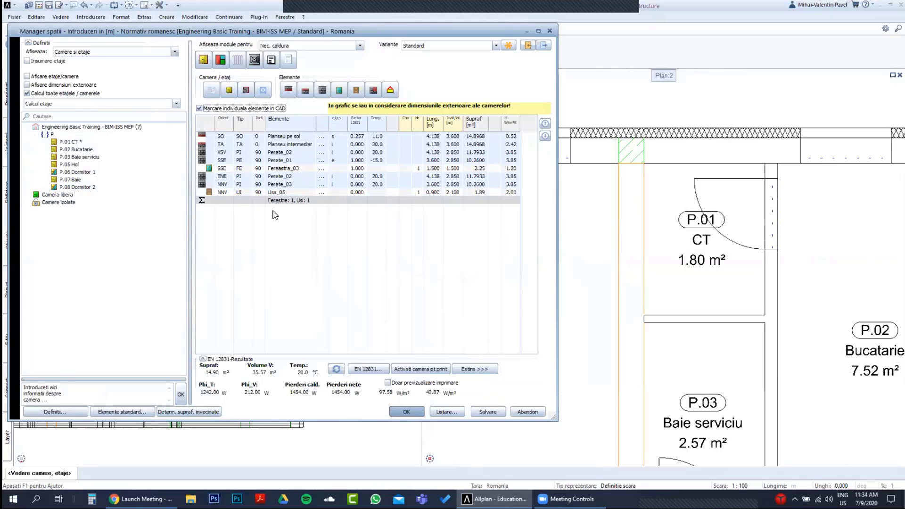
click(220, 183)
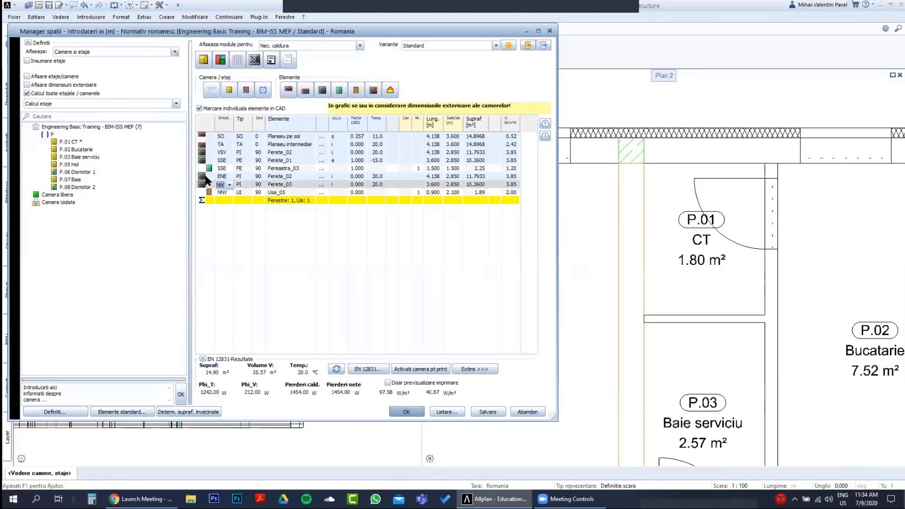
click(213, 176)
click(200, 160)
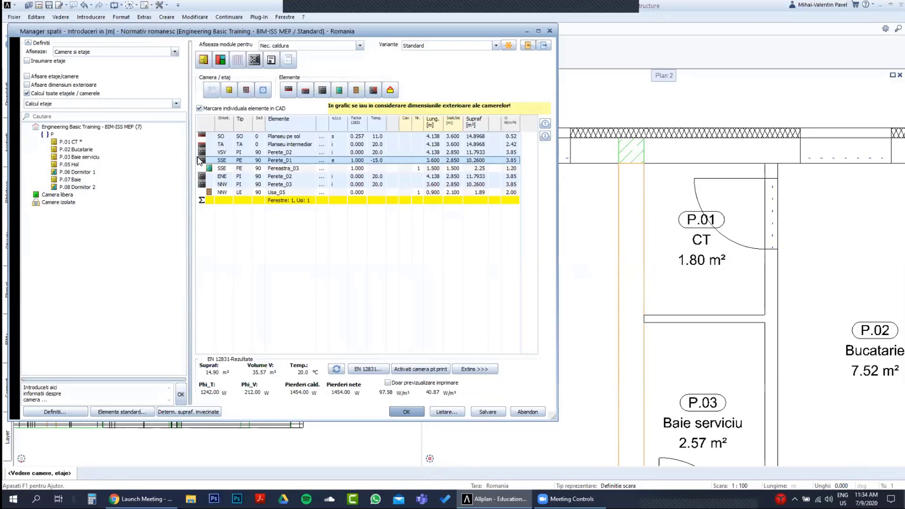
click(200, 152)
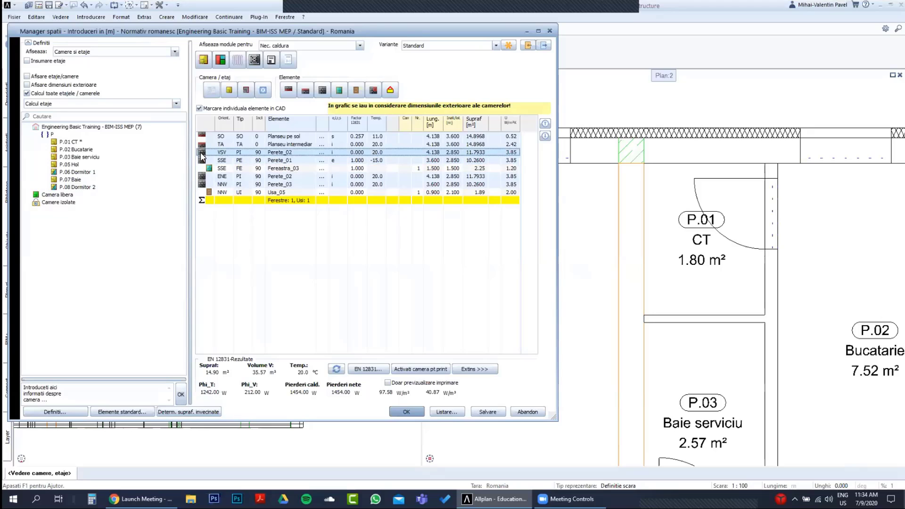
Mark the interior walls Perete_02, Perete_04 and Perete_03 of room P.01 CT one by one in the plan.
click(75, 142)
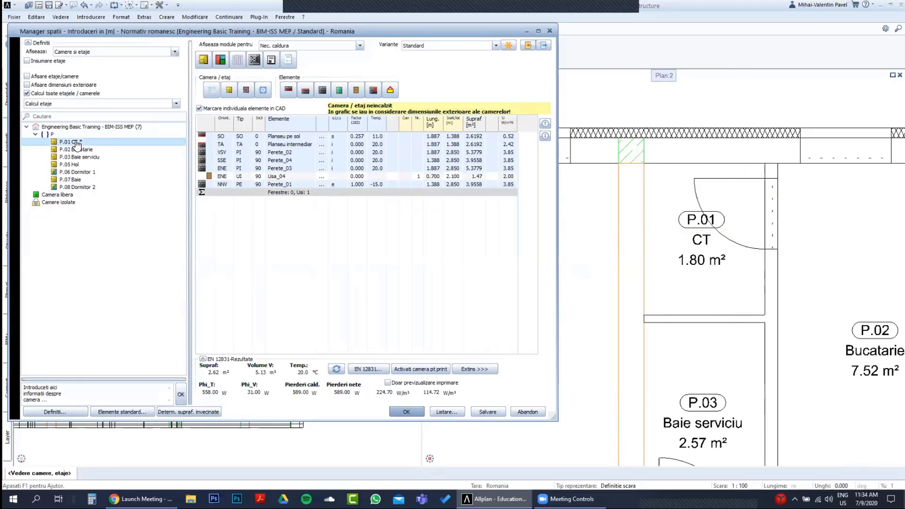
click(202, 153)
click(203, 160)
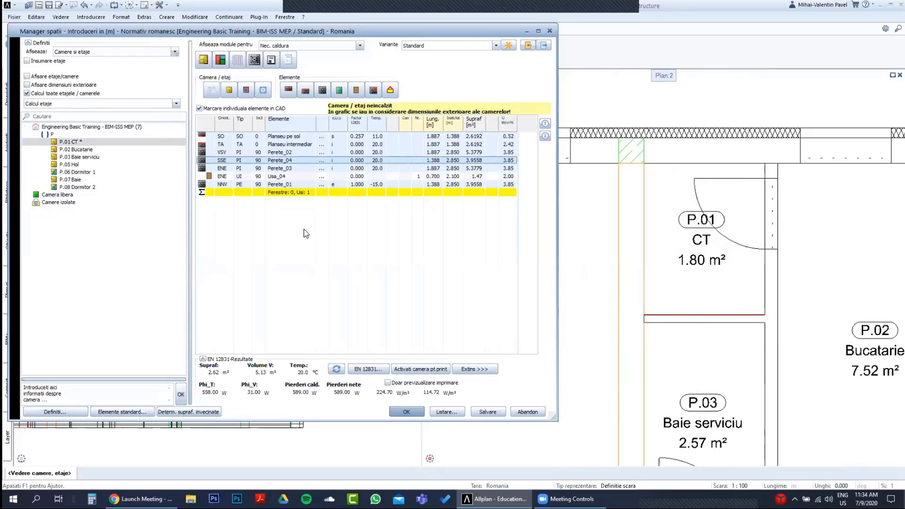
click(198, 168)
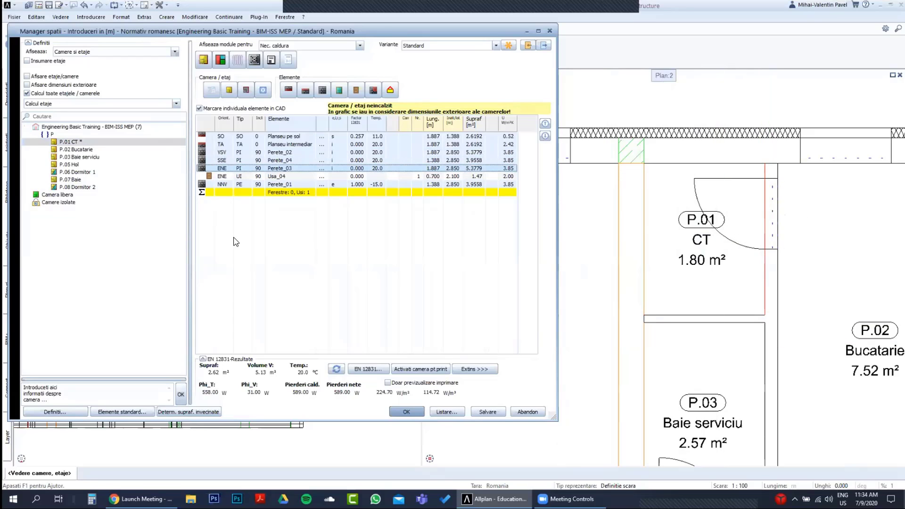
click(199, 168)
key(ctrl)
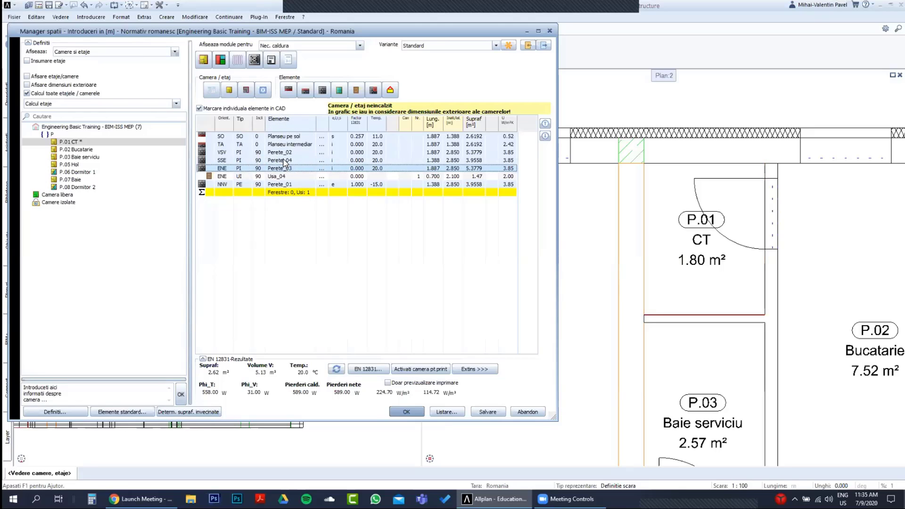
click(284, 160)
click(305, 152)
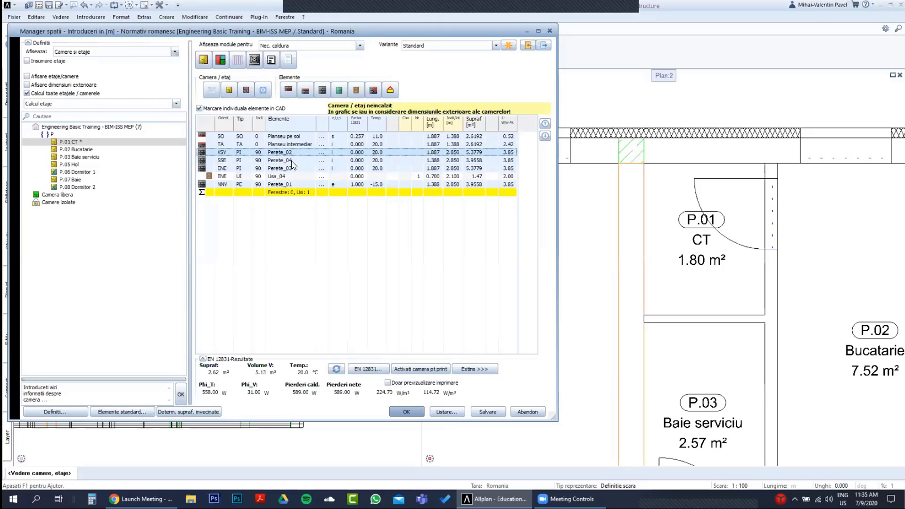
click(291, 160)
Show the elements of room P.03 Baie serviciu and mark its Perete_04 wall in the plan.
scroll(688, 317, down, 3)
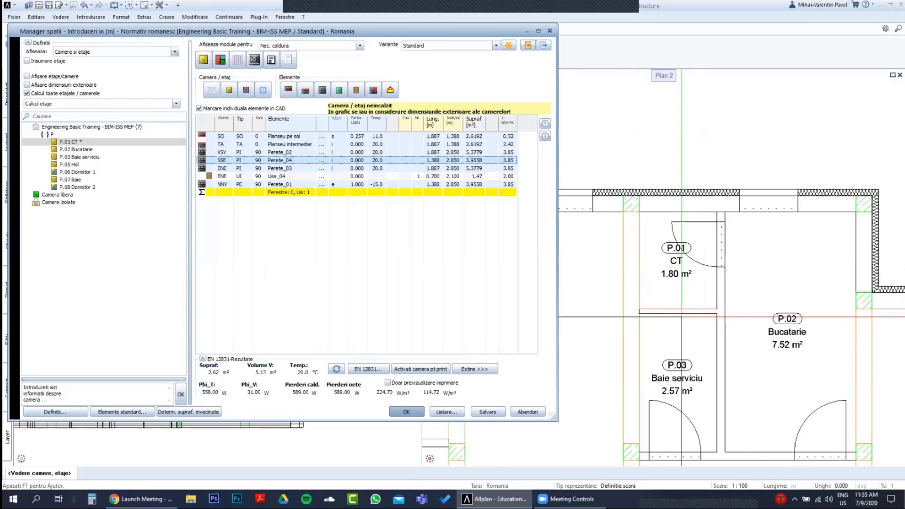
scroll(683, 316, down, 1)
click(73, 157)
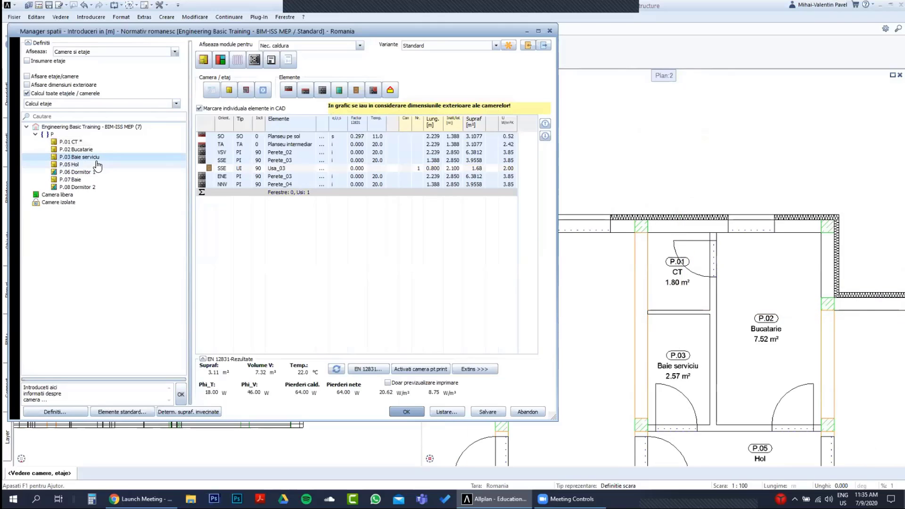
click(203, 189)
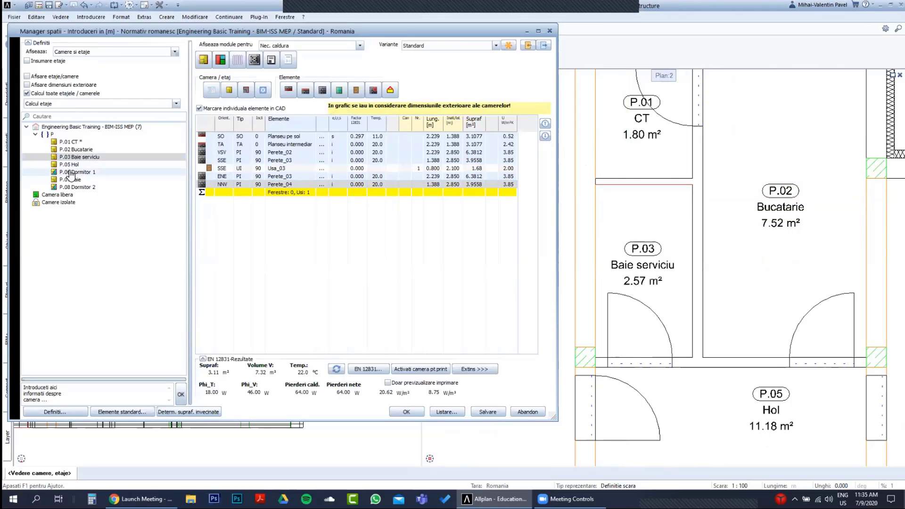
Return to room P.01 CT and mark its Perete_03 and Perete_04 walls in the plan.
click(68, 142)
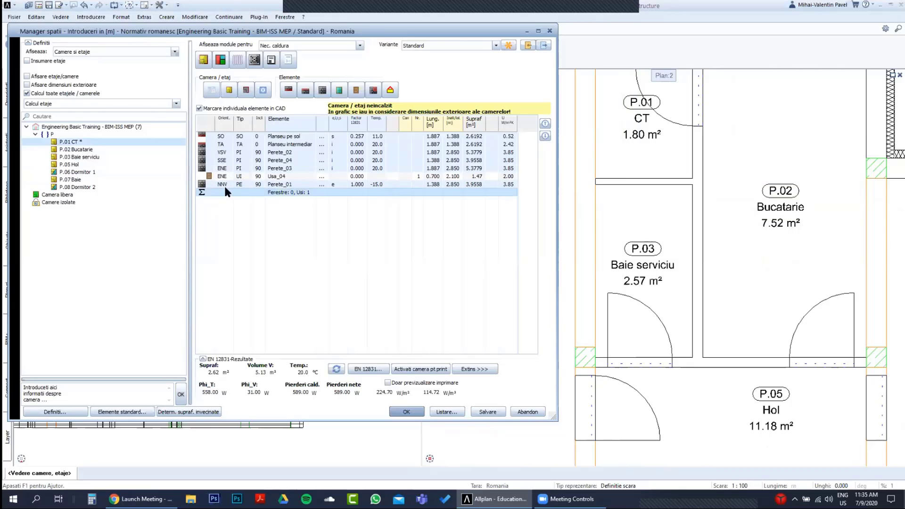
click(201, 169)
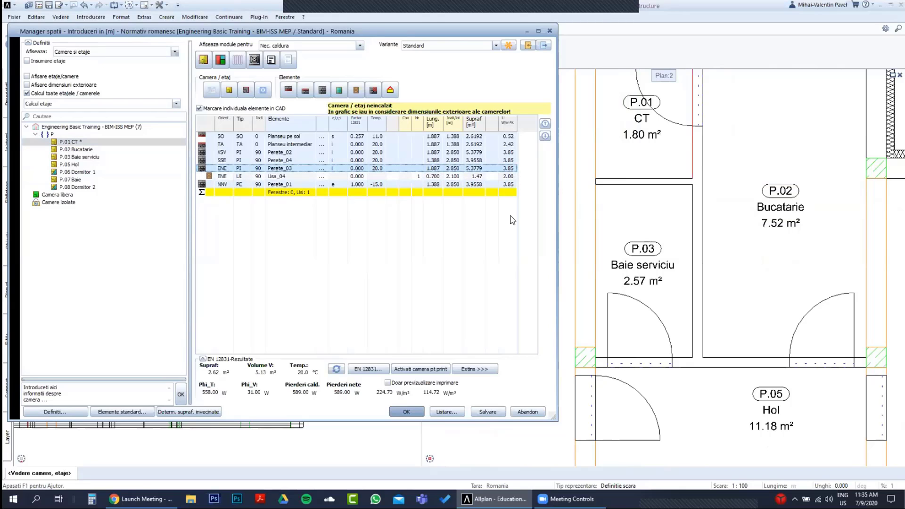
click(199, 160)
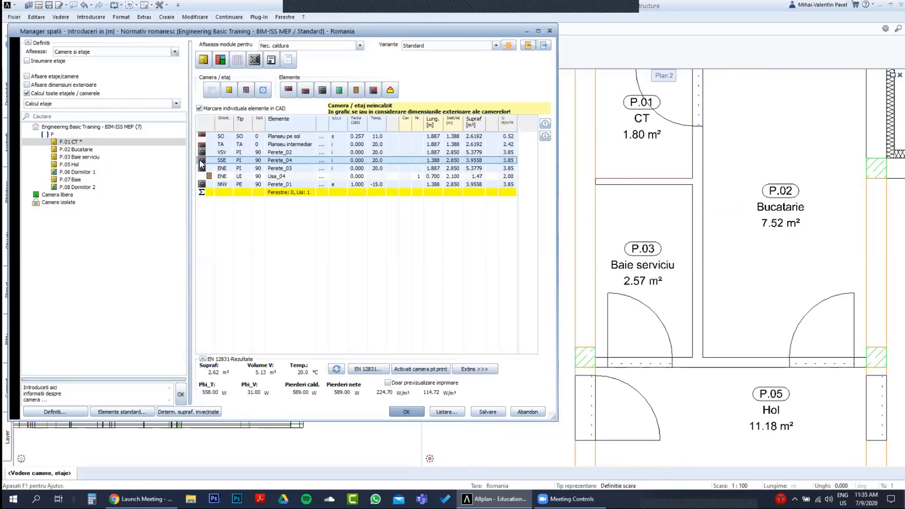
Examine the marked Perete_04 wall between P.01 CT and P.03 Baie serviciu in the plan.
scroll(693, 274, down, 5)
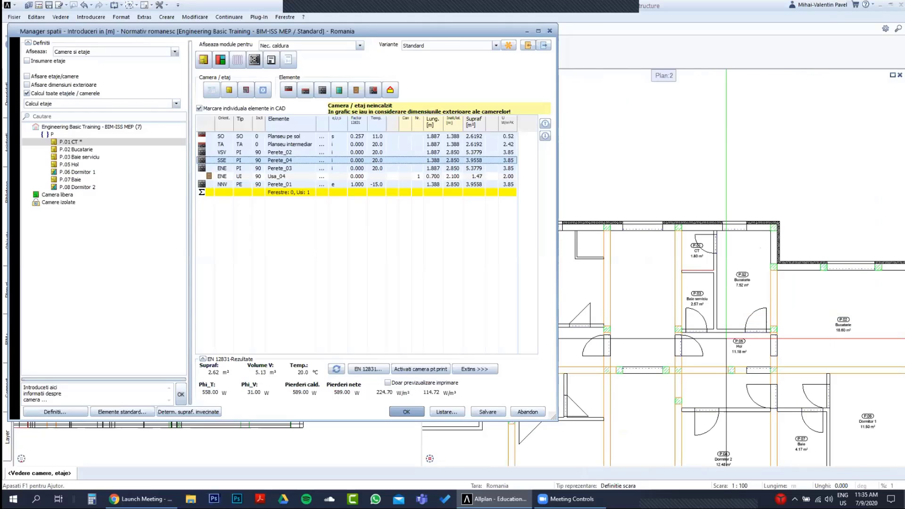
middle_drag(693, 273, 675, 261)
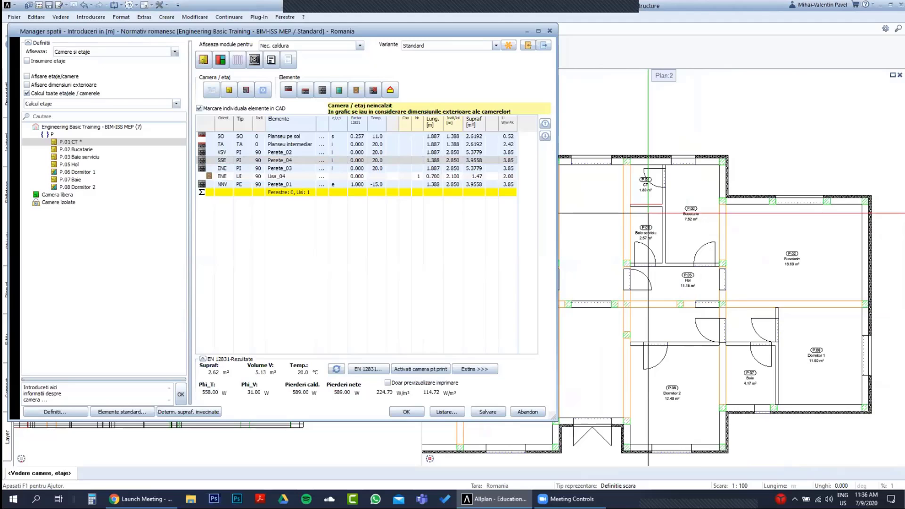
click(648, 213)
scroll(648, 213, up, 3)
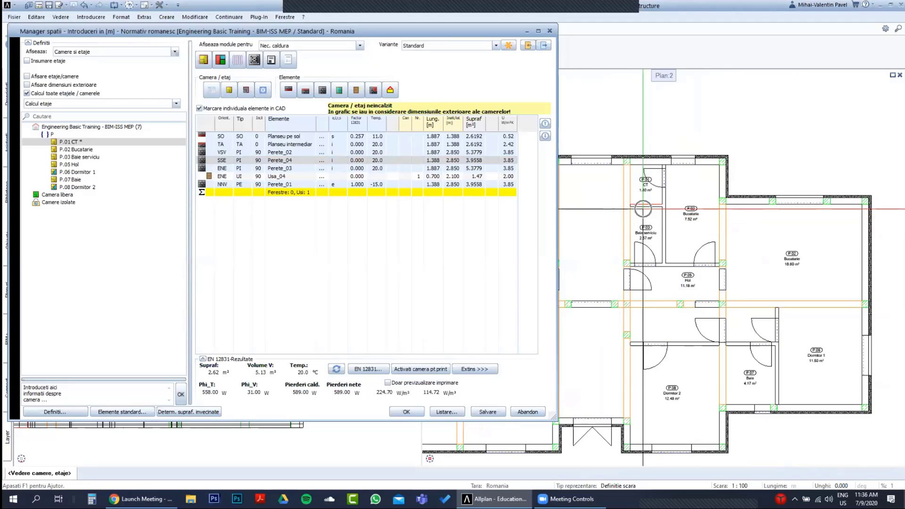
scroll(643, 175, up, 4)
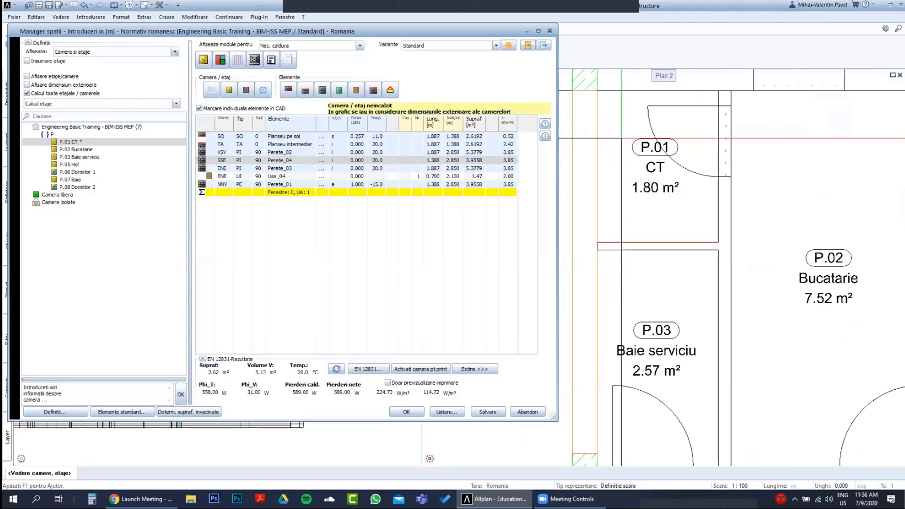
middle_drag(642, 174, 653, 205)
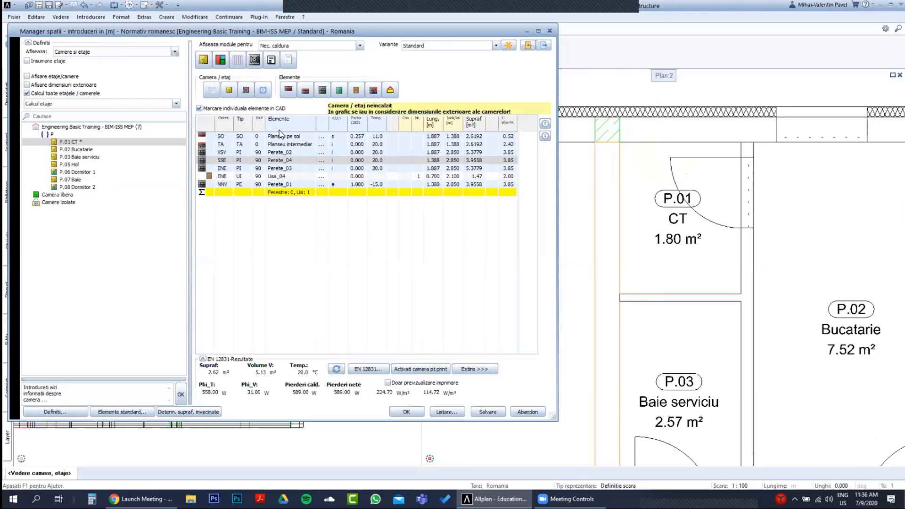
click(301, 218)
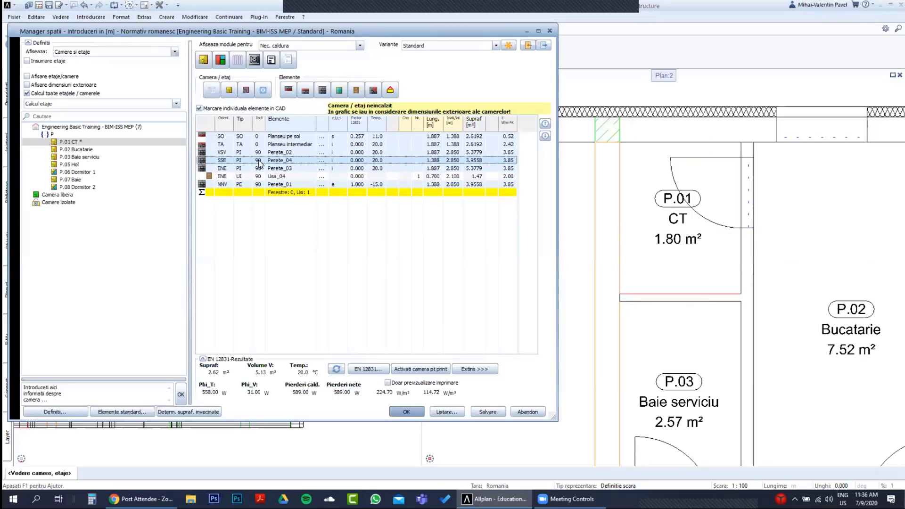
Mark the Planseu pe sol, Perete_03, Perete_01 and Perete_04 elements of room P.01 CT one after another in the plan.
click(204, 136)
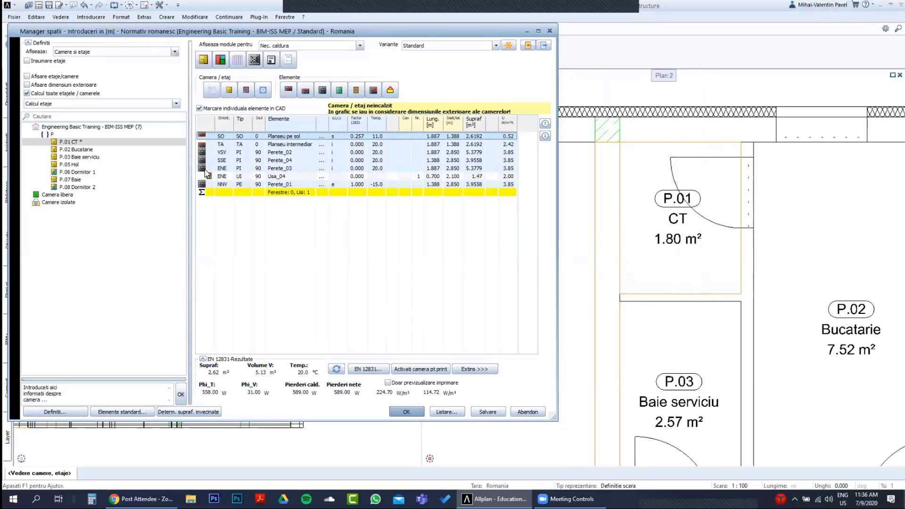
click(241, 168)
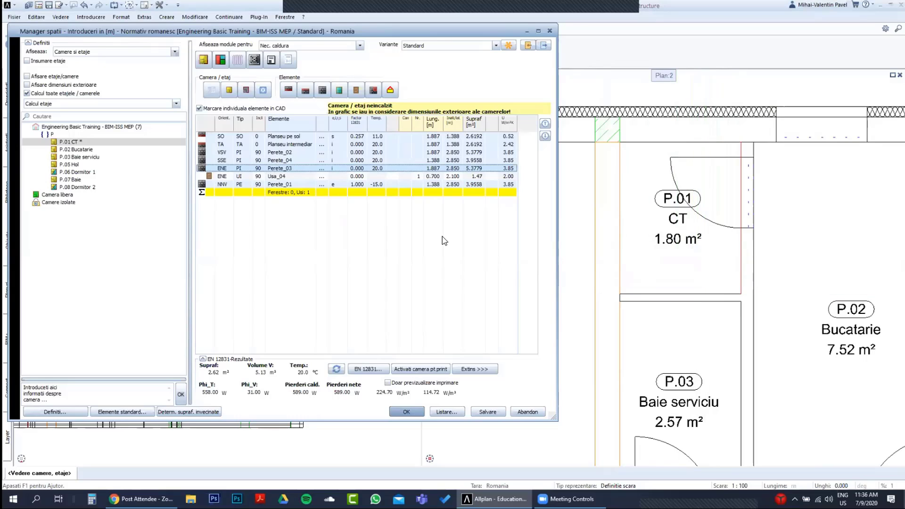
click(202, 184)
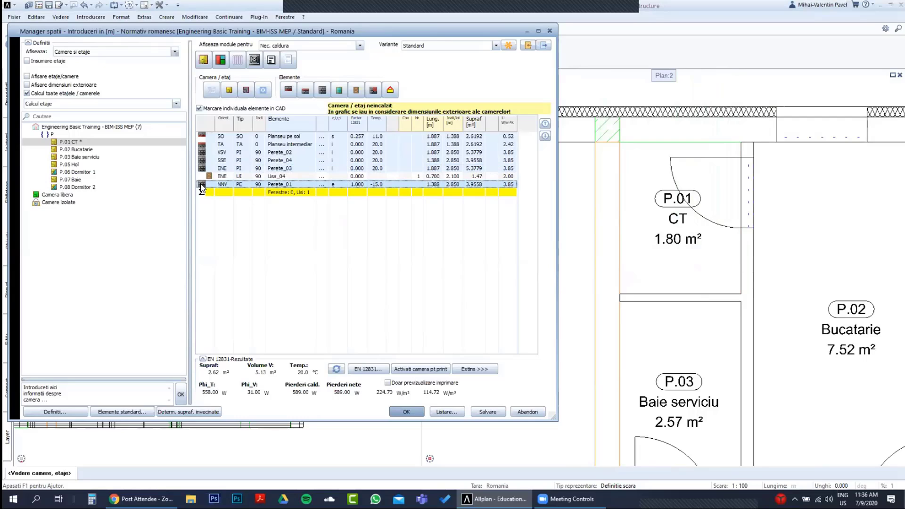
click(201, 168)
click(200, 161)
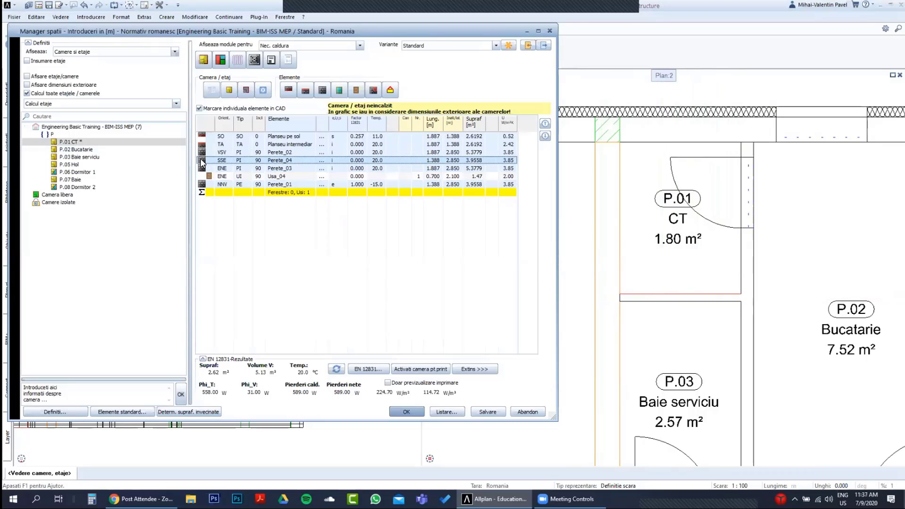
right_click(202, 163)
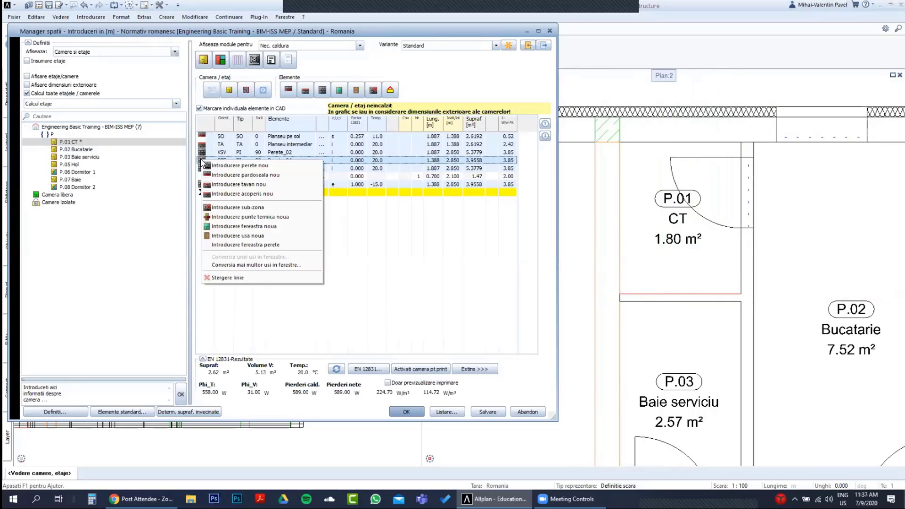
click(262, 240)
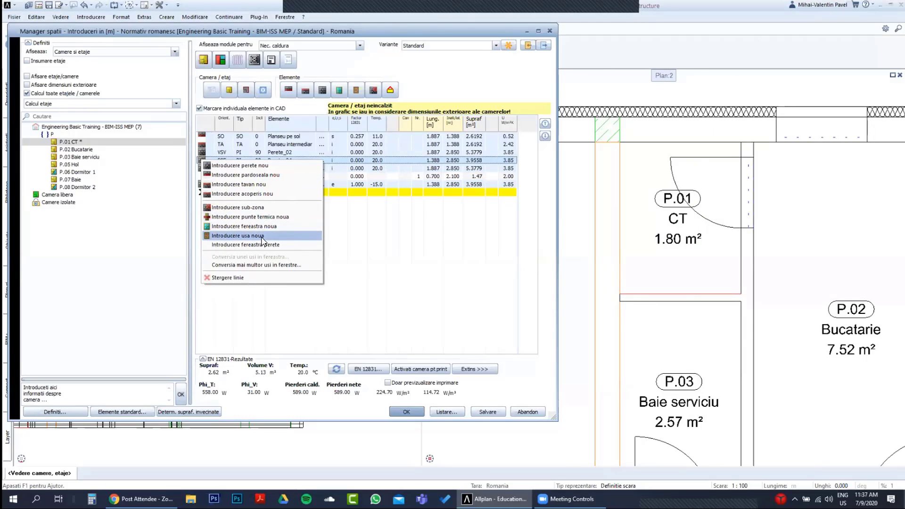
click(263, 240)
click(263, 240)
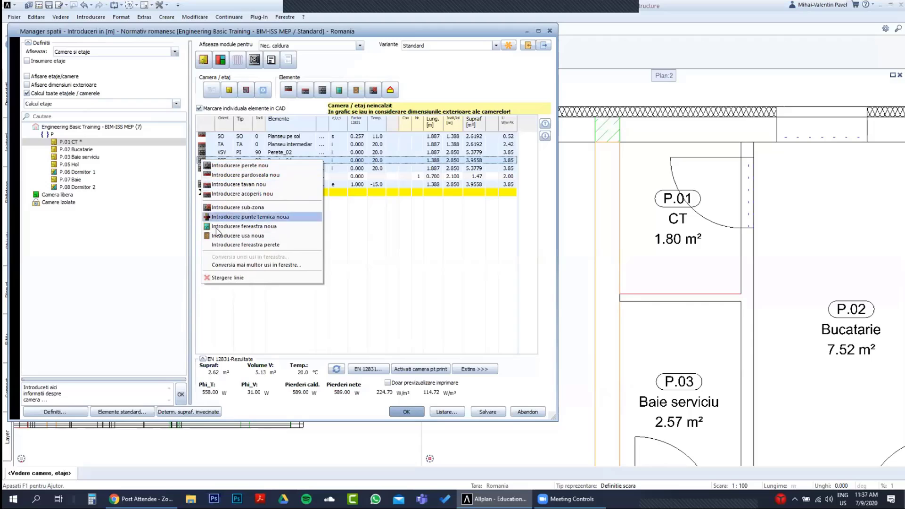
click(355, 236)
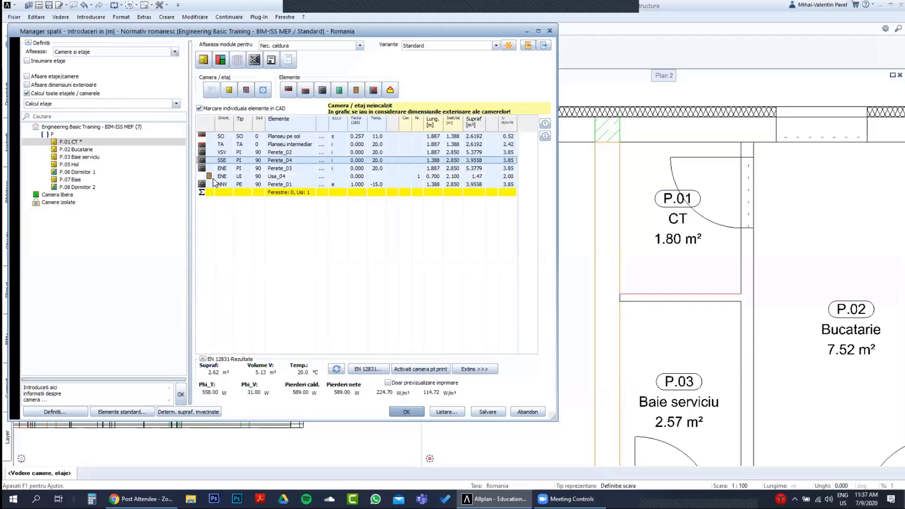
Mark the Usa_04 door of room P.01 CT in the plan, followed by its Perete_04 wall.
click(214, 177)
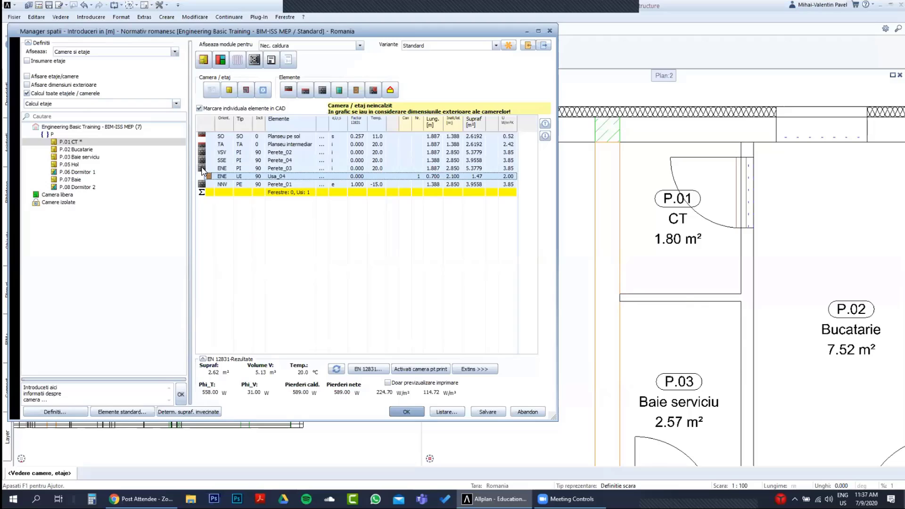
click(203, 161)
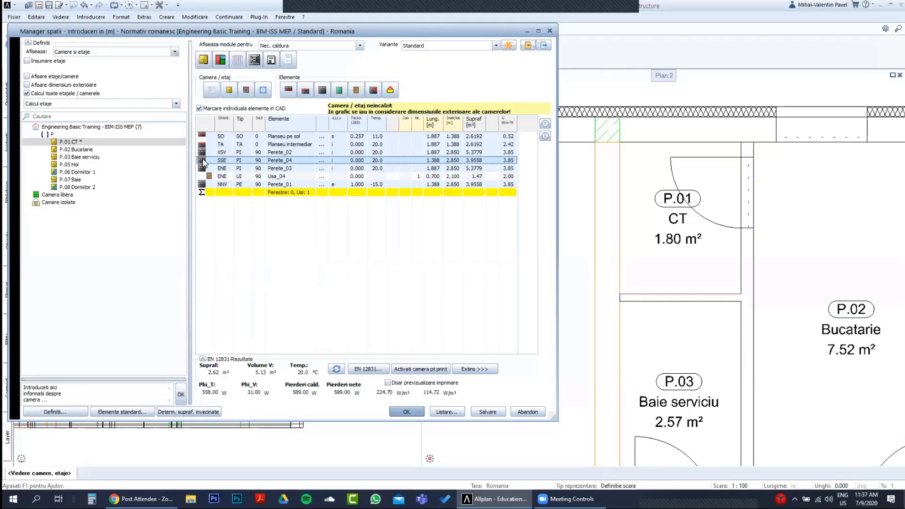
right_click(203, 160)
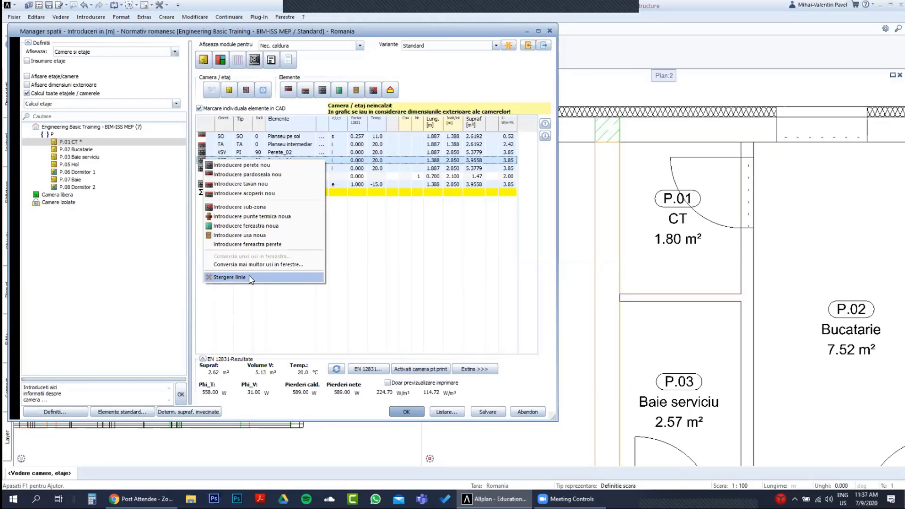
click(335, 286)
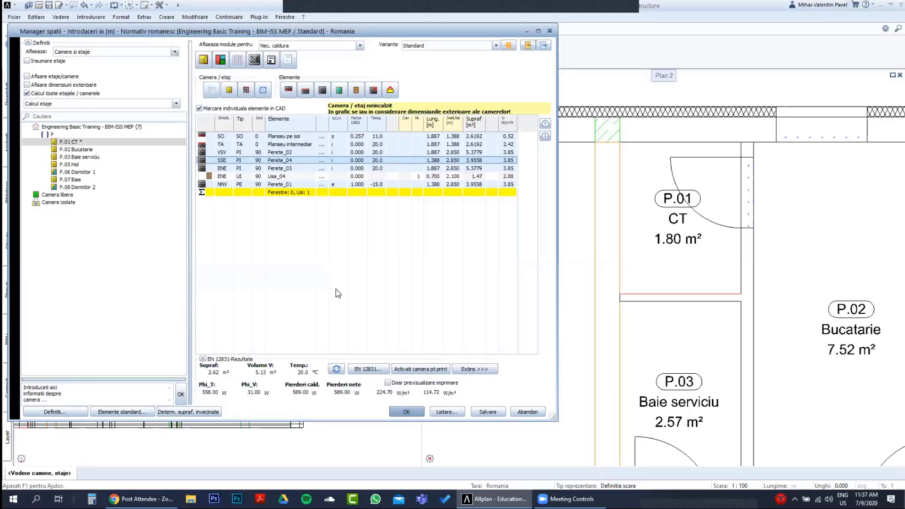
Mark the Perete_02 and Perete_04 walls of room P.01 CT alternately to compare their positions in the plan.
click(199, 153)
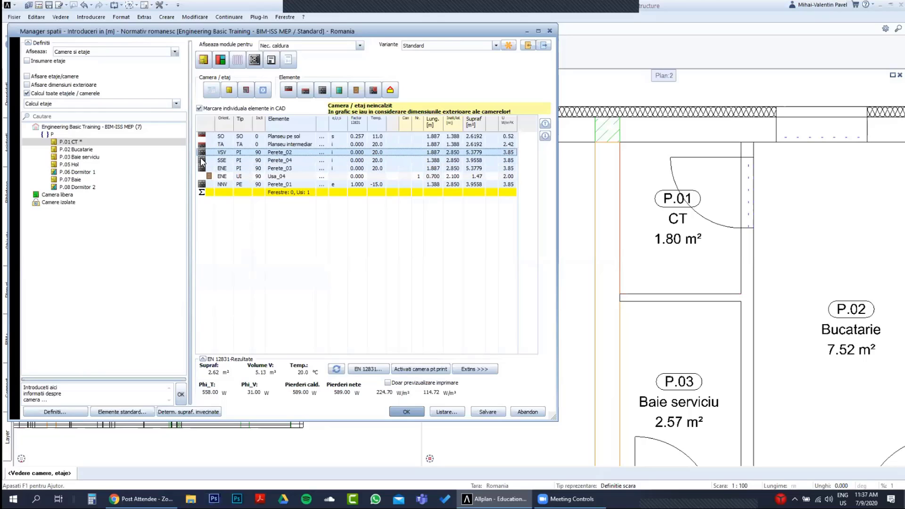
click(200, 160)
click(202, 152)
click(203, 161)
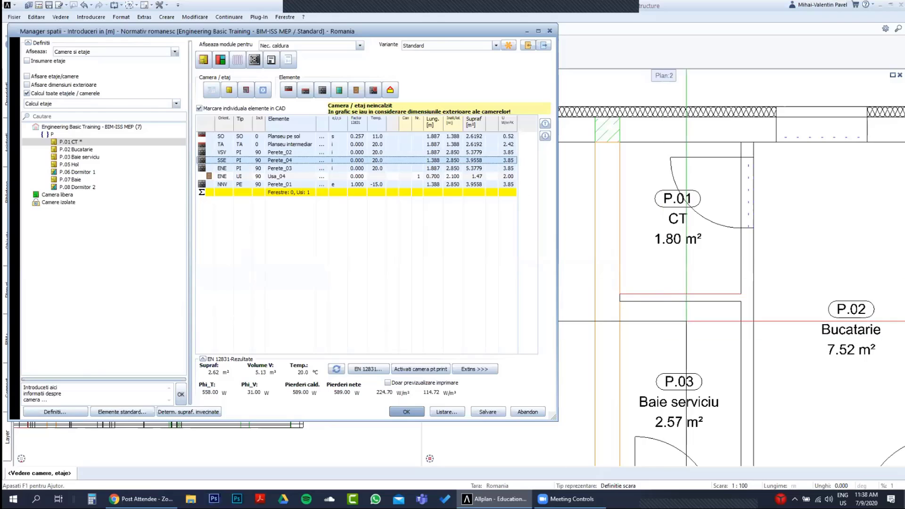
Mark the Perete_02 wall of room P.01 CT and examine its location in the plan up close.
click(204, 153)
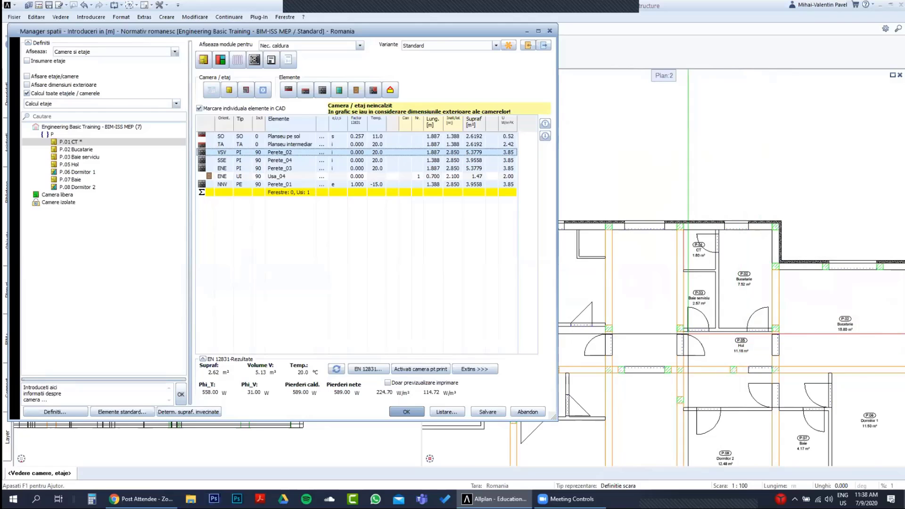
scroll(738, 352, down, 3)
scroll(678, 362, up, 4)
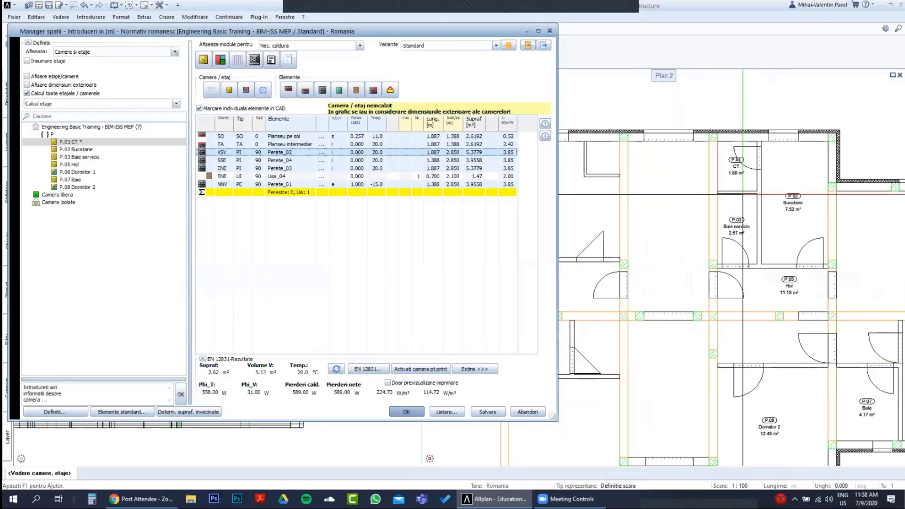
scroll(678, 361, up, 3)
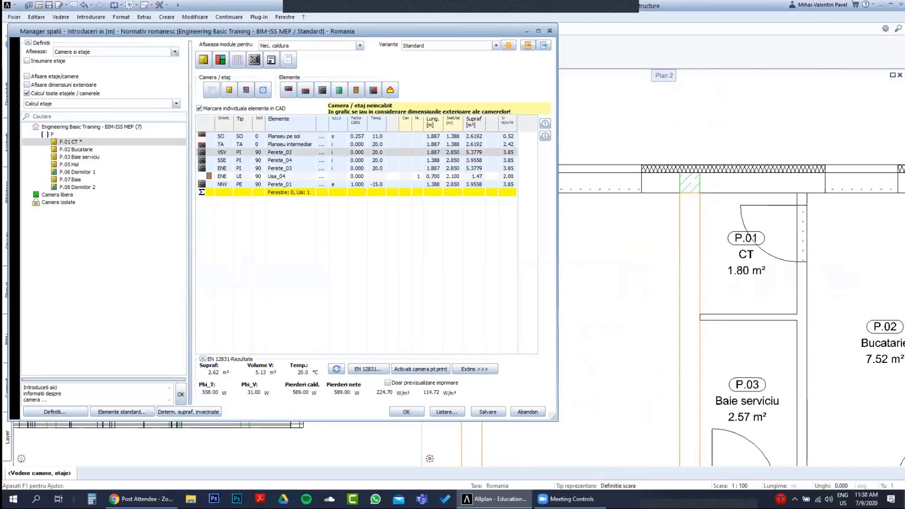
scroll(783, 255, up, 2)
middle_drag(782, 255, 736, 253)
scroll(737, 253, up, 1)
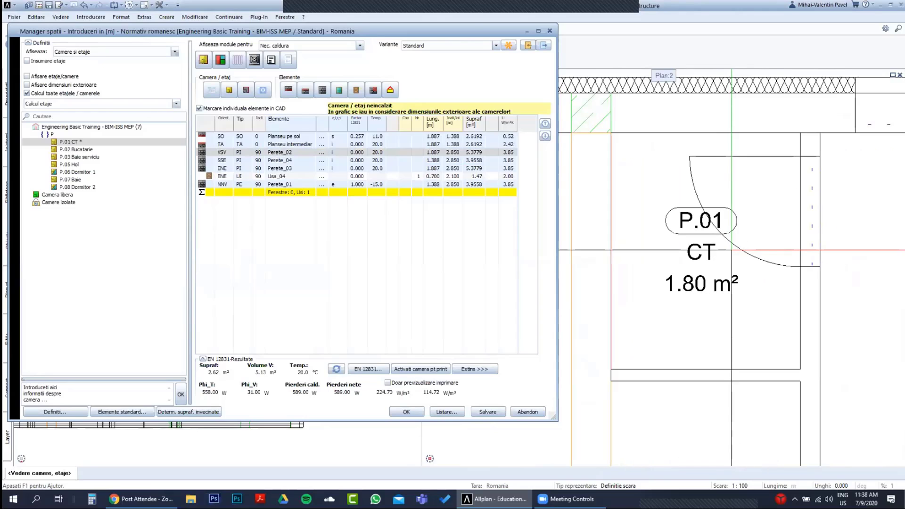
click(204, 151)
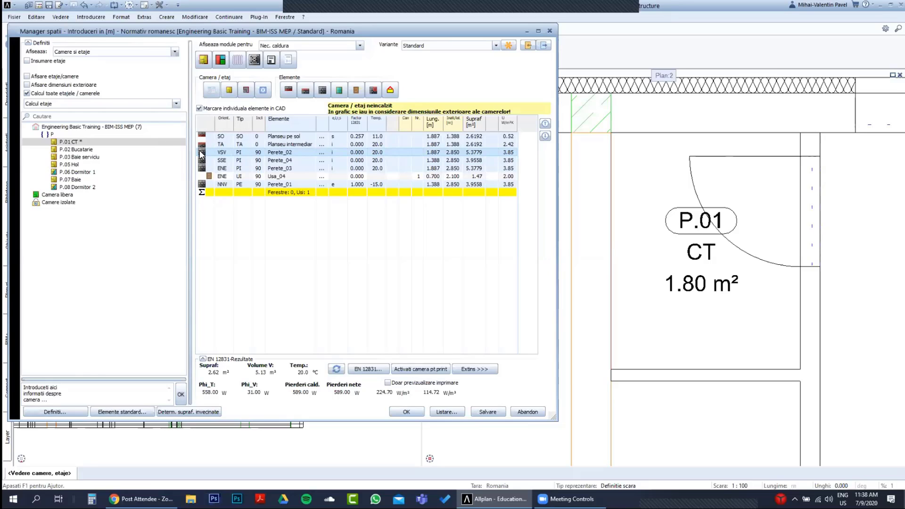
Open the EN ISO 6946 opaque element calculation for Perete_02 and select its GVP Brick layer.
double_click(201, 152)
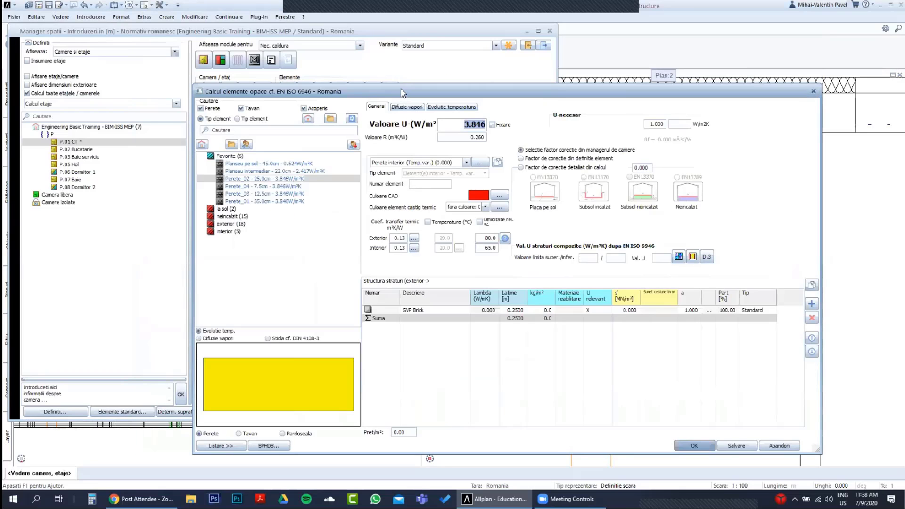
drag(402, 93, 283, 36)
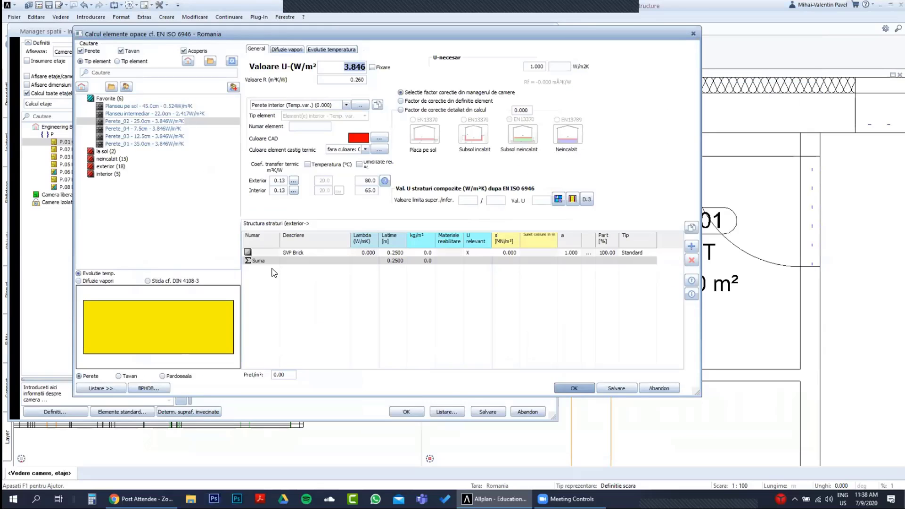
click(288, 254)
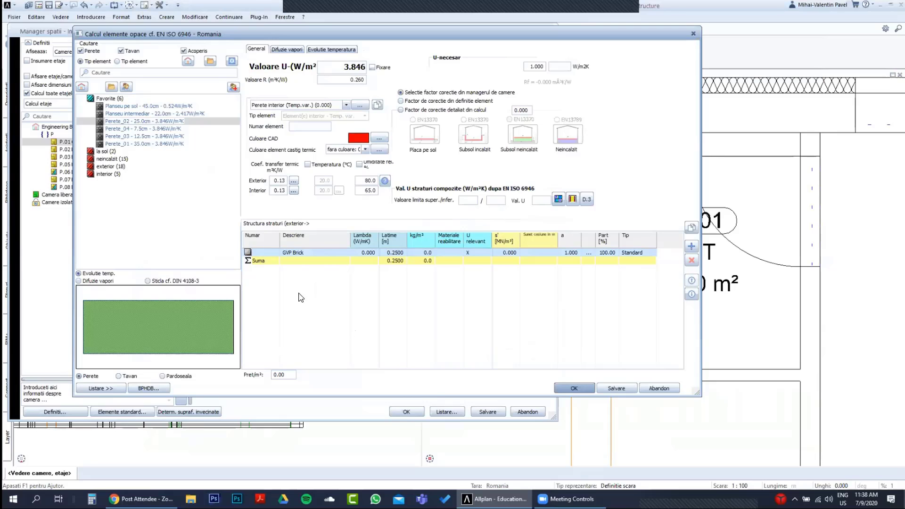
click(141, 129)
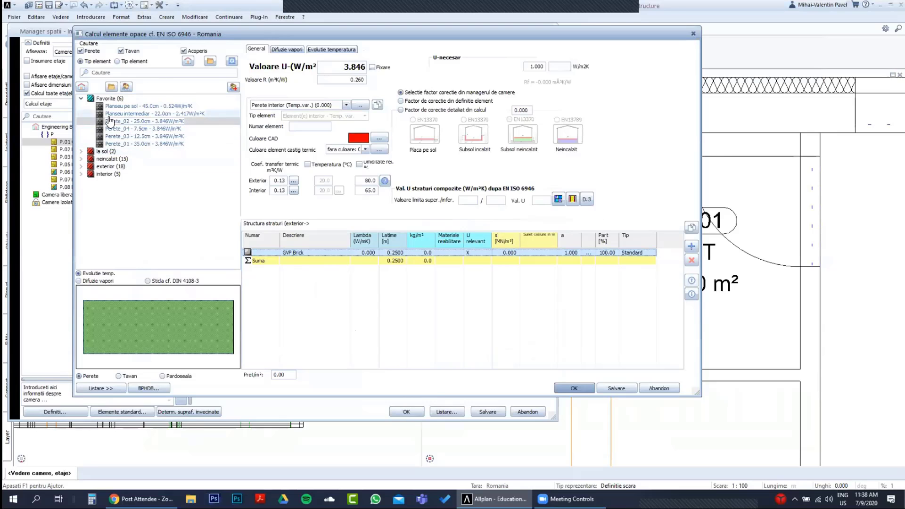
click(121, 121)
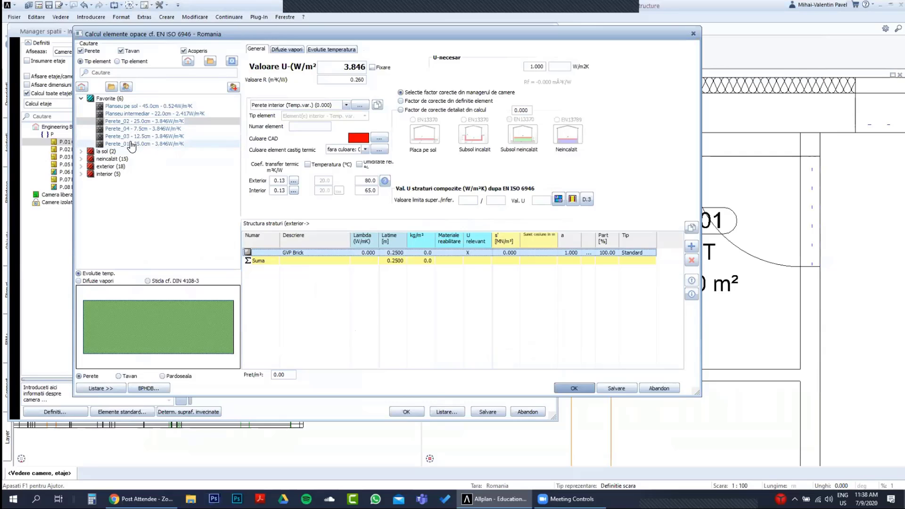
View the layer structures of the favourite walls Perete_01, Perete_03, Perete_04 and Perete_02 in turn.
double_click(131, 143)
double_click(128, 136)
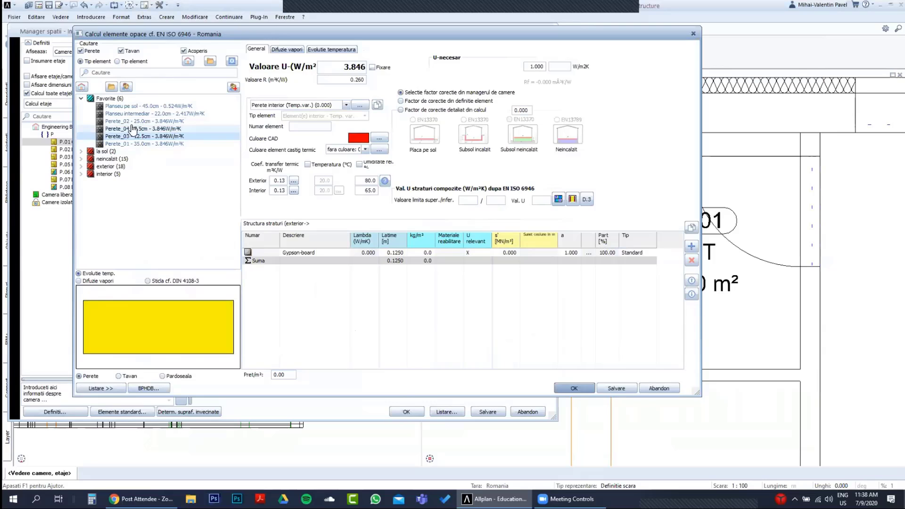
double_click(133, 128)
double_click(132, 122)
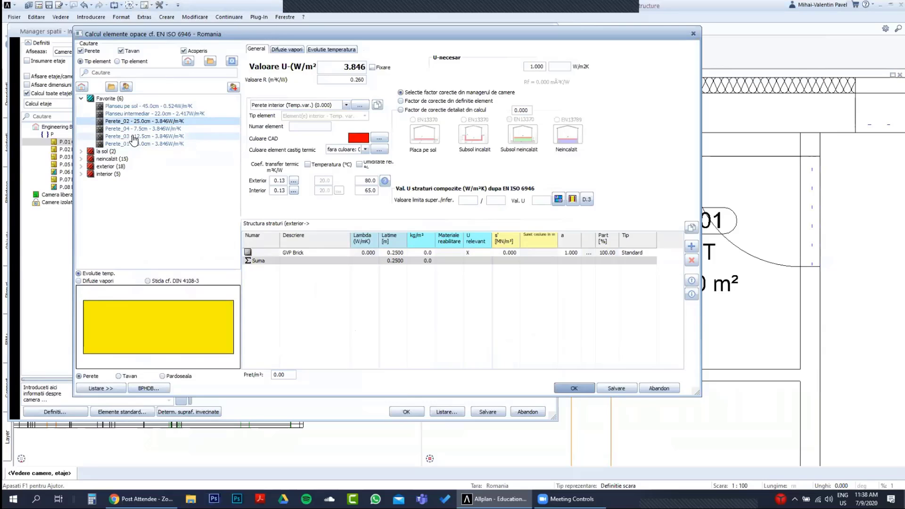
Select the GVP Brick layer of Perete_02 and resize the calculation dialog while checking the wall beside P.01 CT.
click(294, 253)
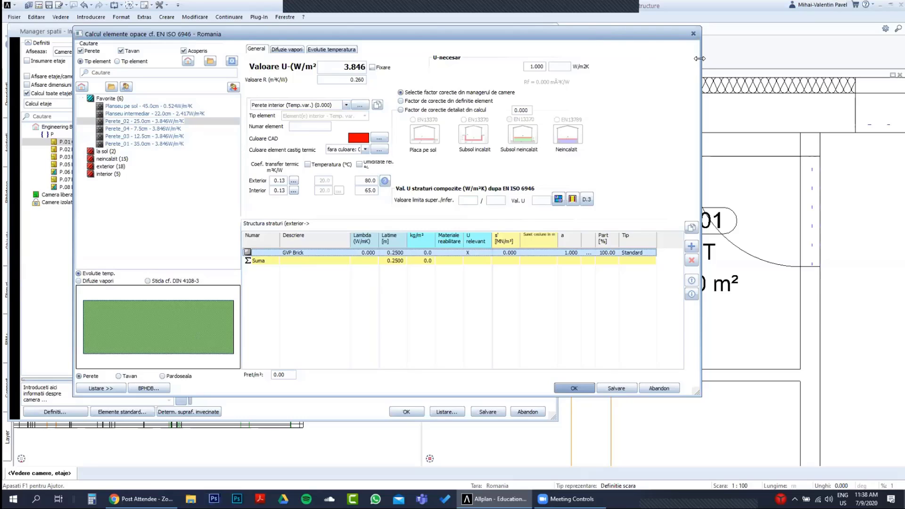
drag(700, 58, 584, 62)
scroll(757, 187, down, 1)
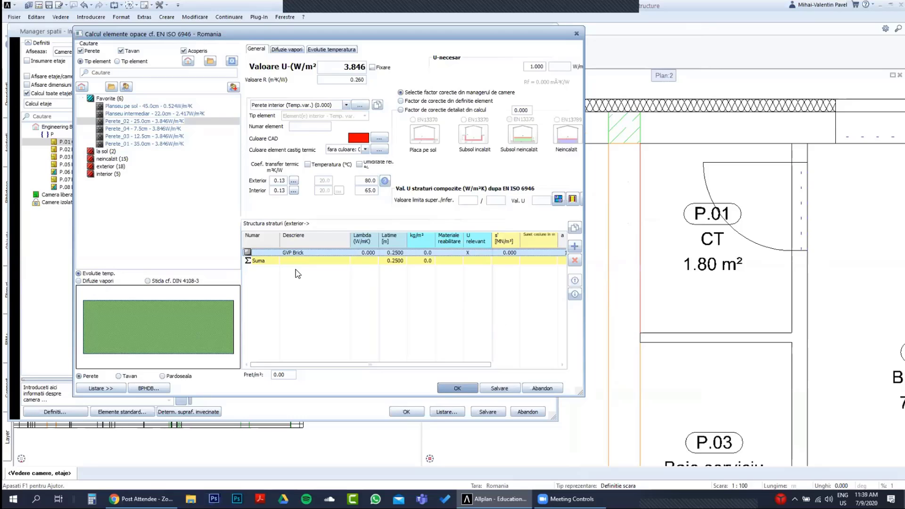
click(296, 254)
click(633, 252)
drag(579, 393, 678, 373)
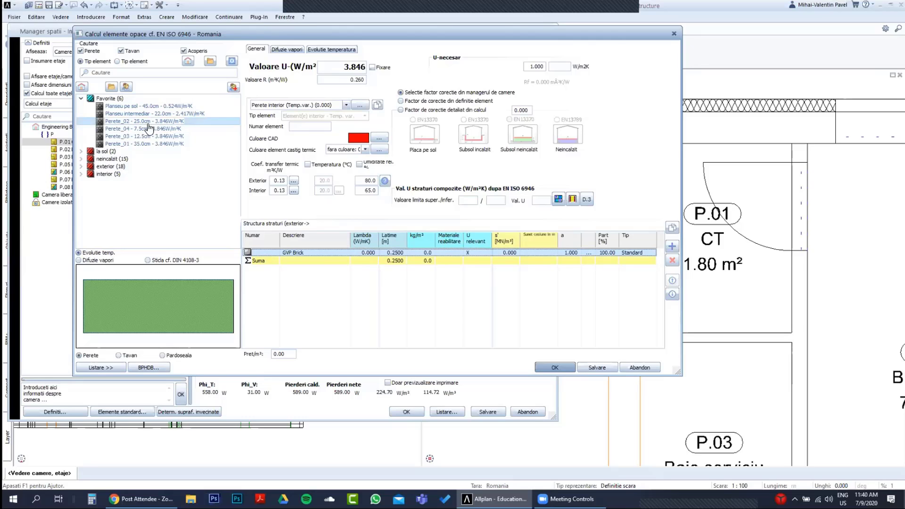
Copy the Planseu intermediar element from the favourites and name the copy Test Wall.
click(165, 114)
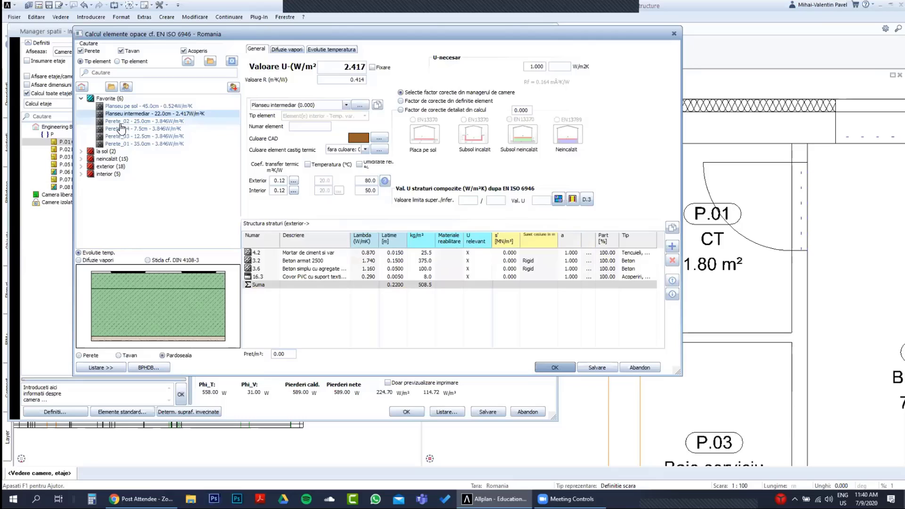
right_click(180, 118)
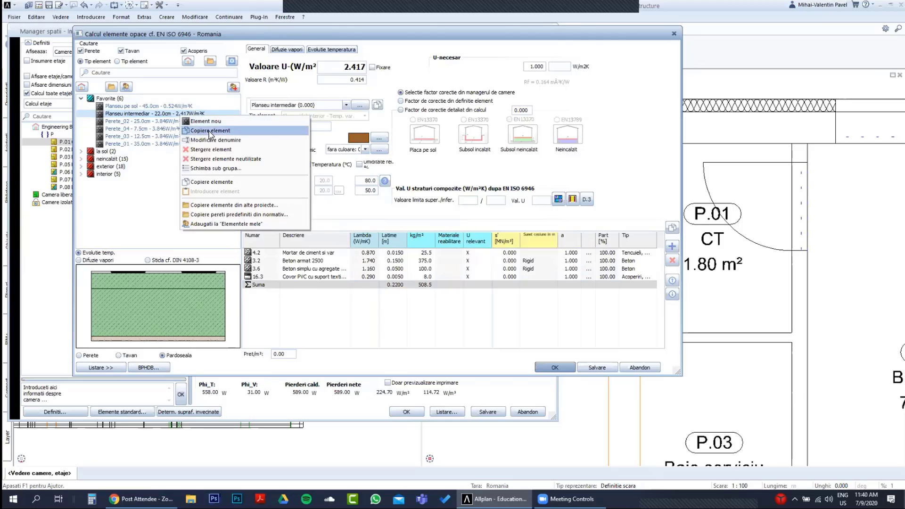
click(225, 136)
click(244, 136)
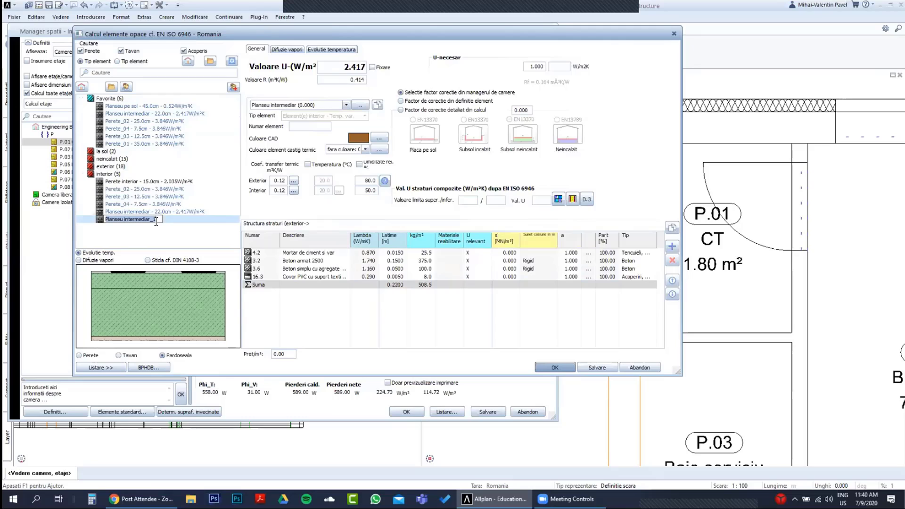
text(W)
key(BackSpace)
text(Test)
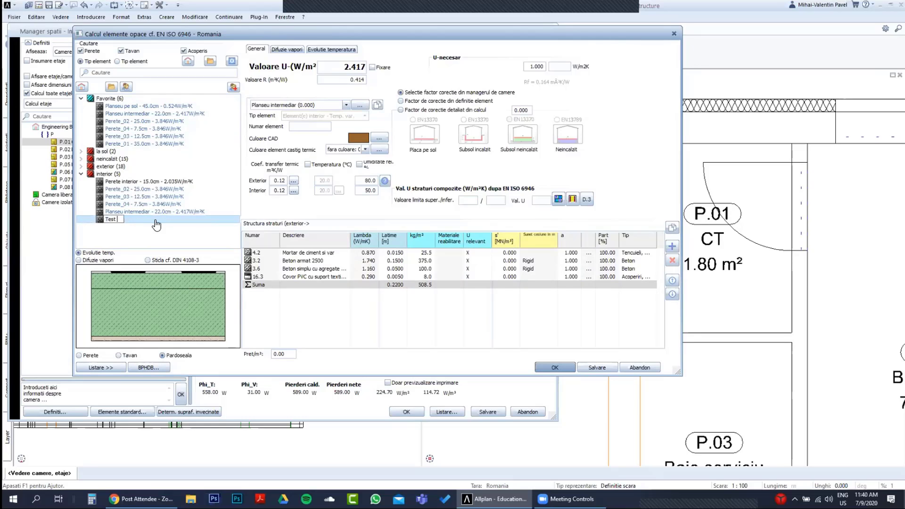
text( Wall)
key(Return)
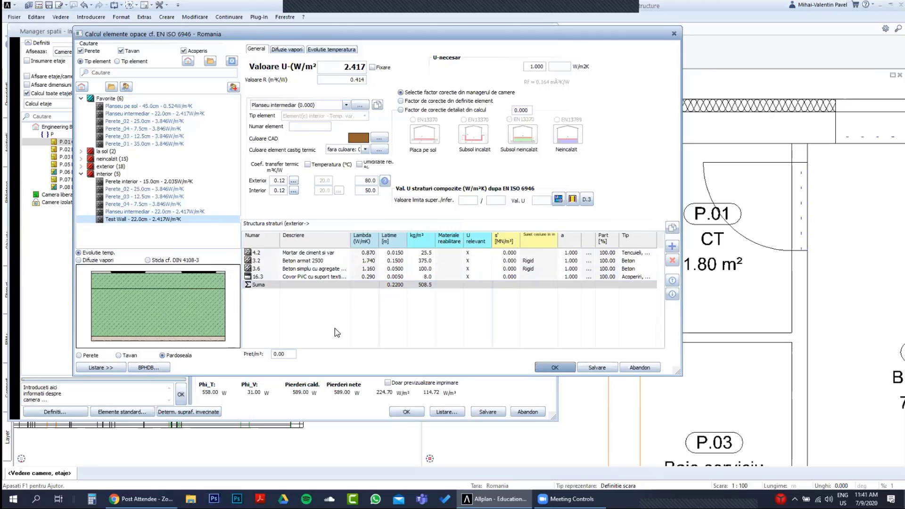
Set the element type of Test Wall to Perete interior (Temp.var.) (0.000).
click(329, 68)
click(343, 69)
click(347, 105)
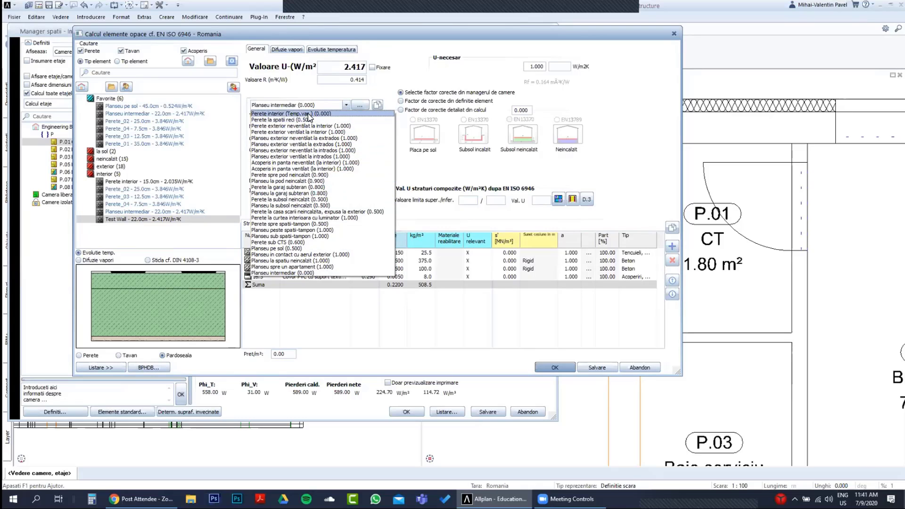
click(307, 115)
click(307, 114)
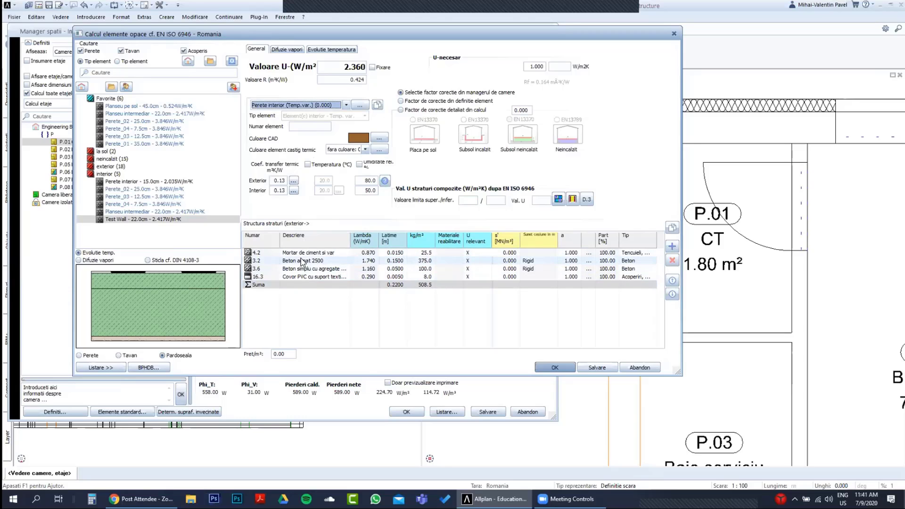
Try reordering Test Wall's layers by moving the Mortar de ciment si var layer to the end and back to first place.
key(ctrl)
key(ctrl)
click(311, 253)
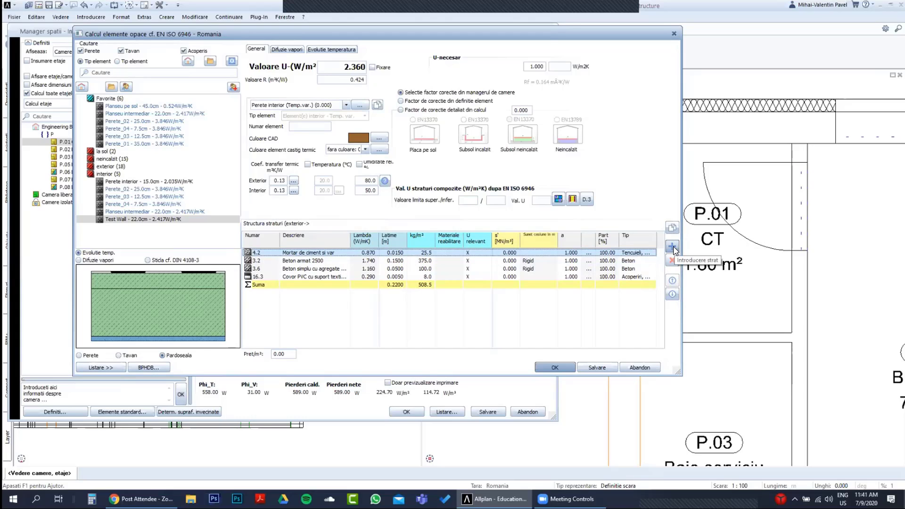
click(672, 260)
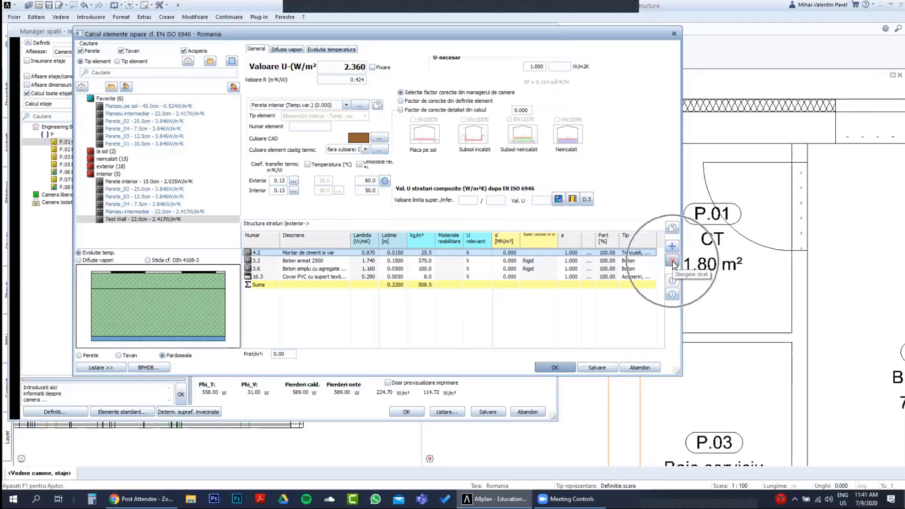
click(673, 294)
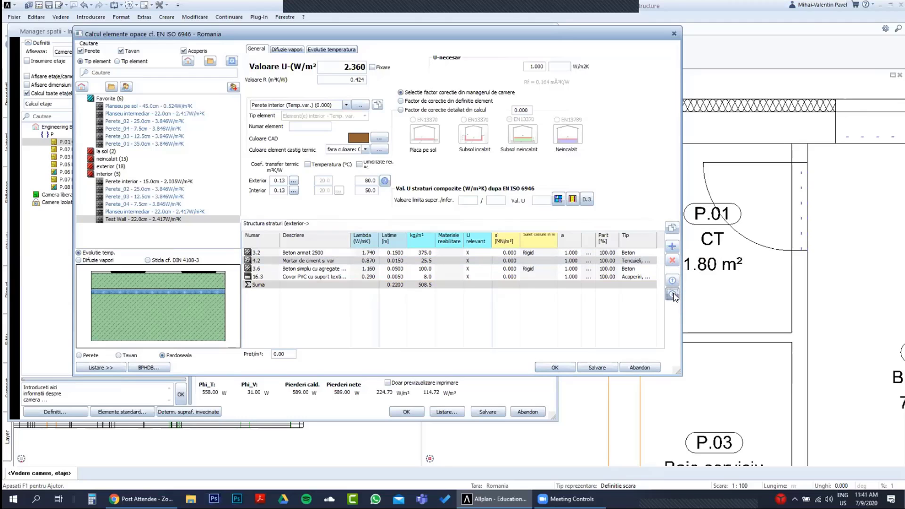
click(673, 295)
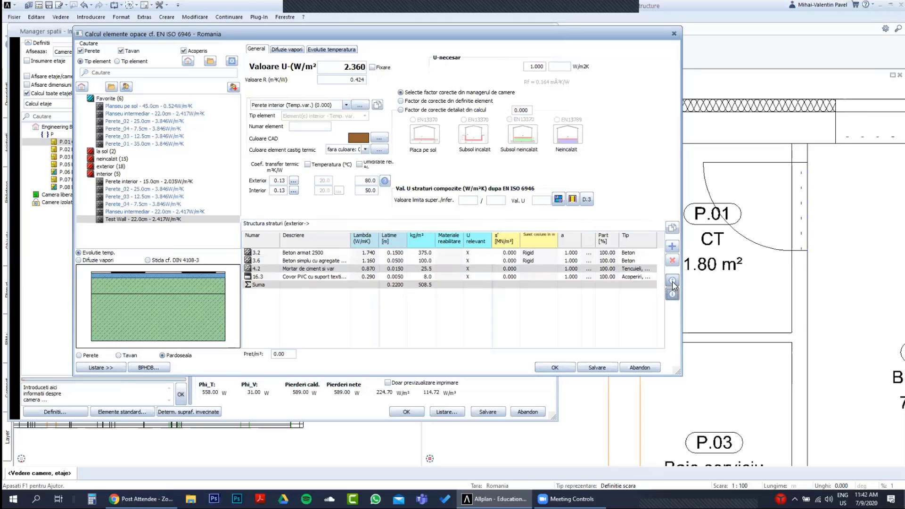
click(673, 294)
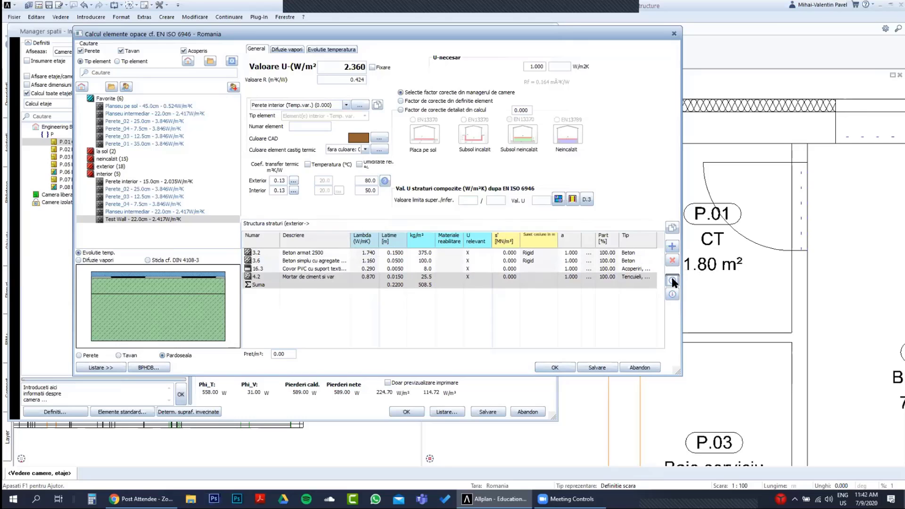
click(672, 281)
click(673, 280)
click(672, 281)
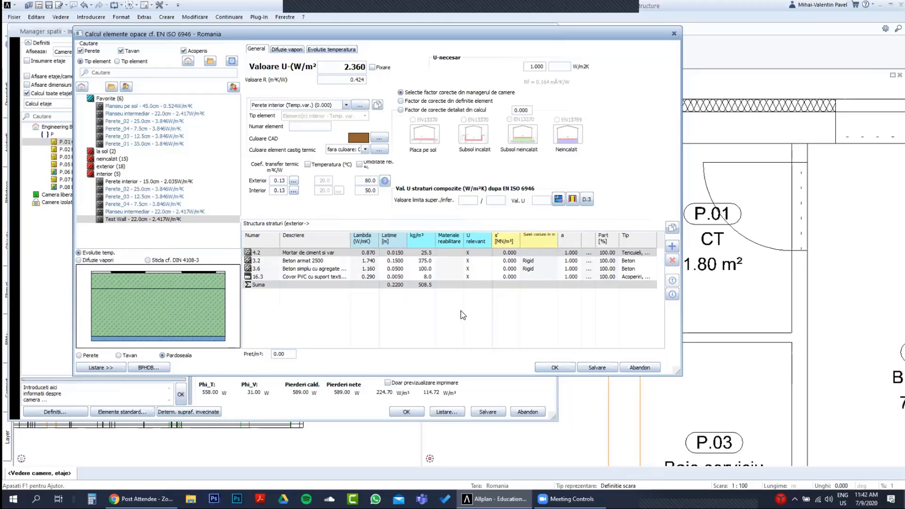
Start inserting a new layer in Test Wall from the material catalogue and reposition the catalogue window over the calculation dialog.
right_click(307, 254)
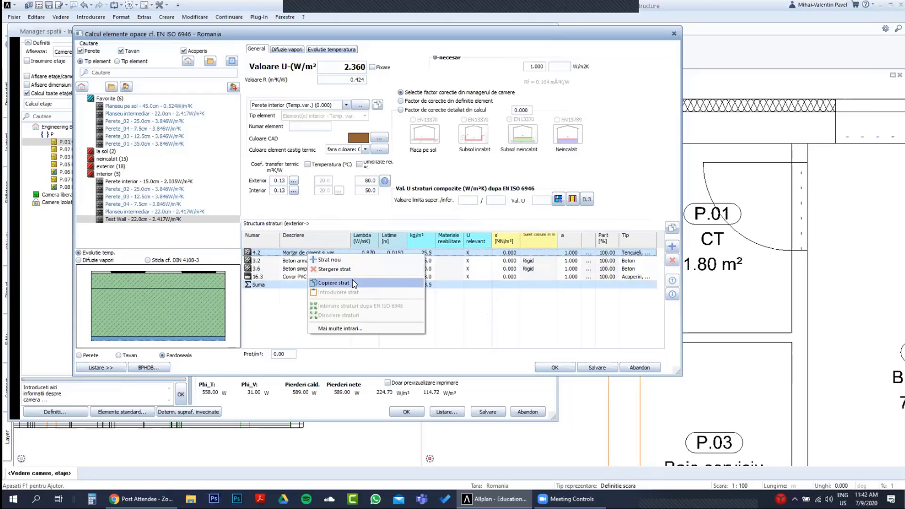
click(291, 305)
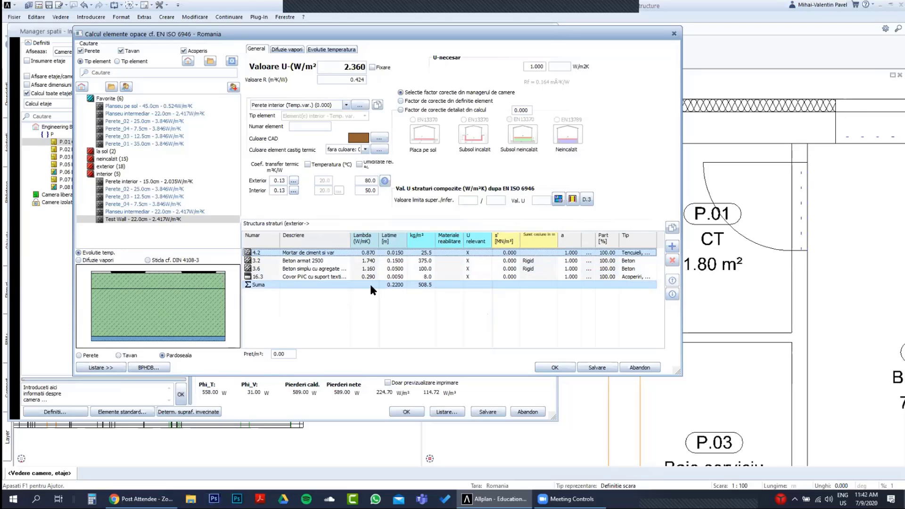
click(365, 253)
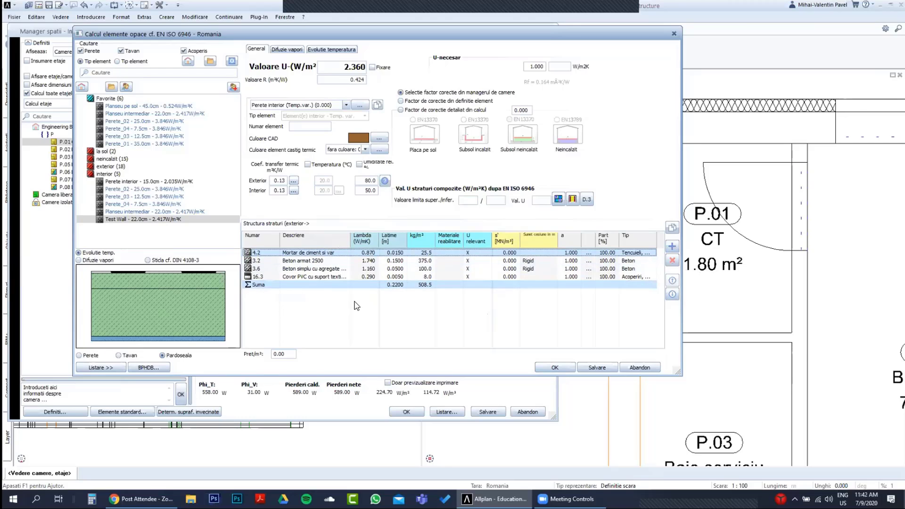
click(672, 246)
click(255, 282)
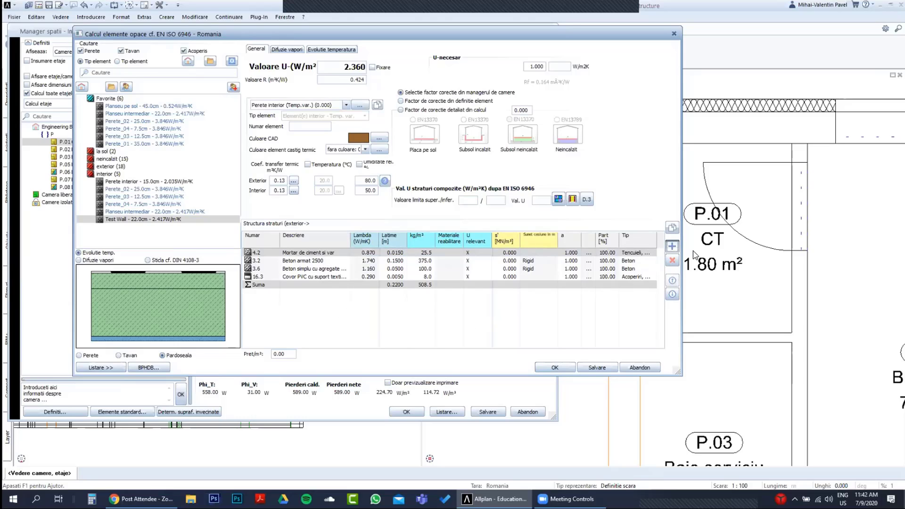
click(672, 246)
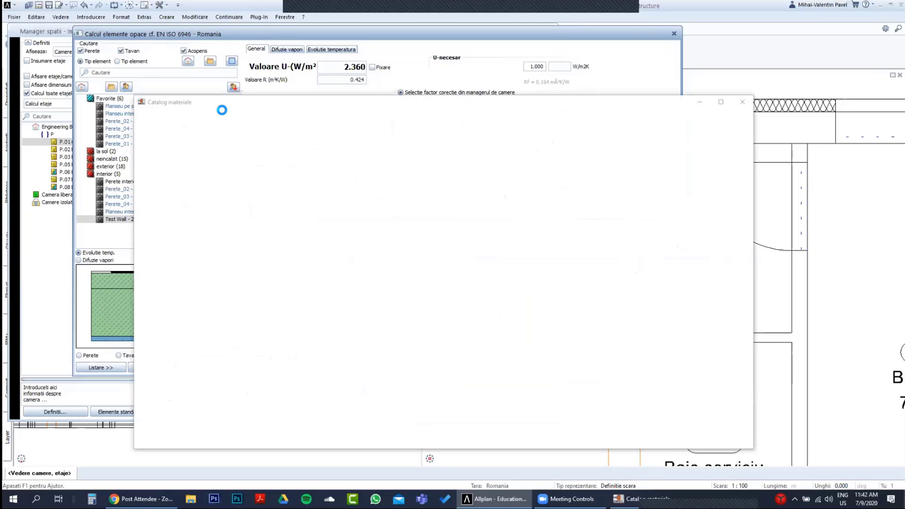
click(221, 110)
click(221, 110)
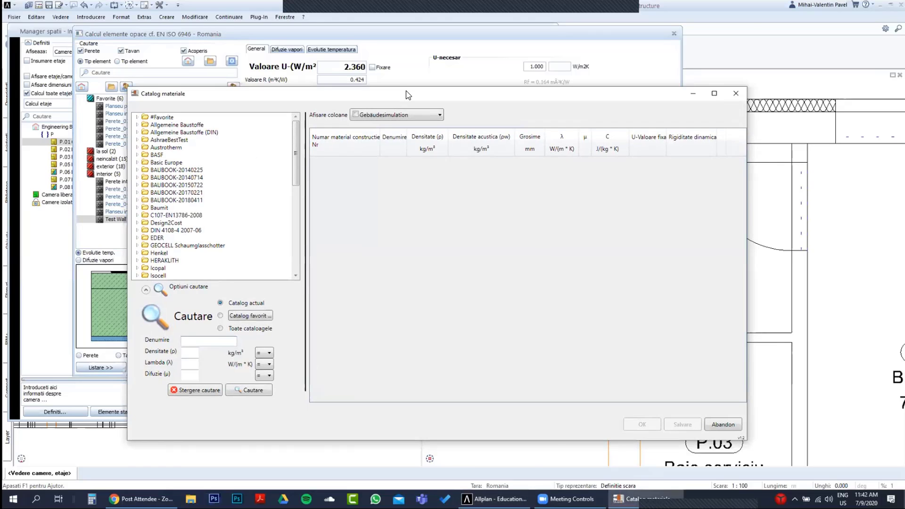
drag(408, 94, 356, 35)
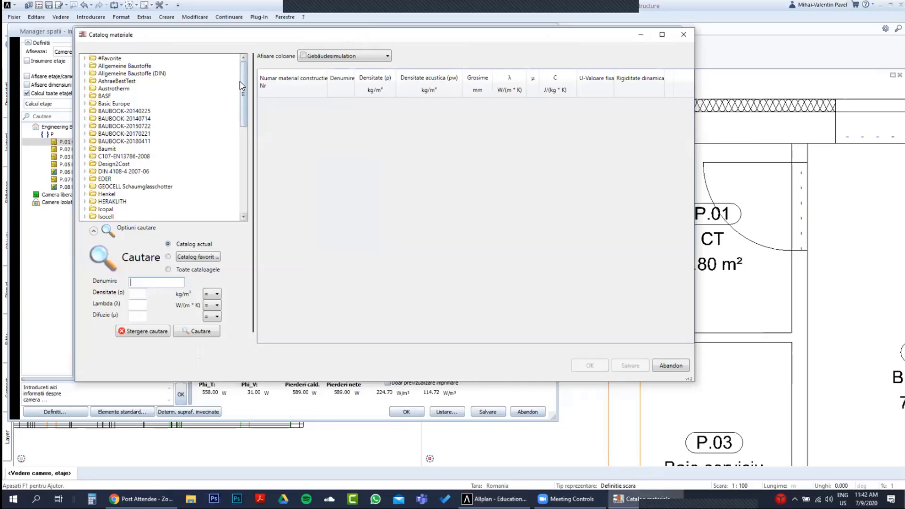
Expand the C107-EN13786-2008 catalogue and list the materials of its 19 Beton category.
drag(246, 84, 242, 65)
click(85, 157)
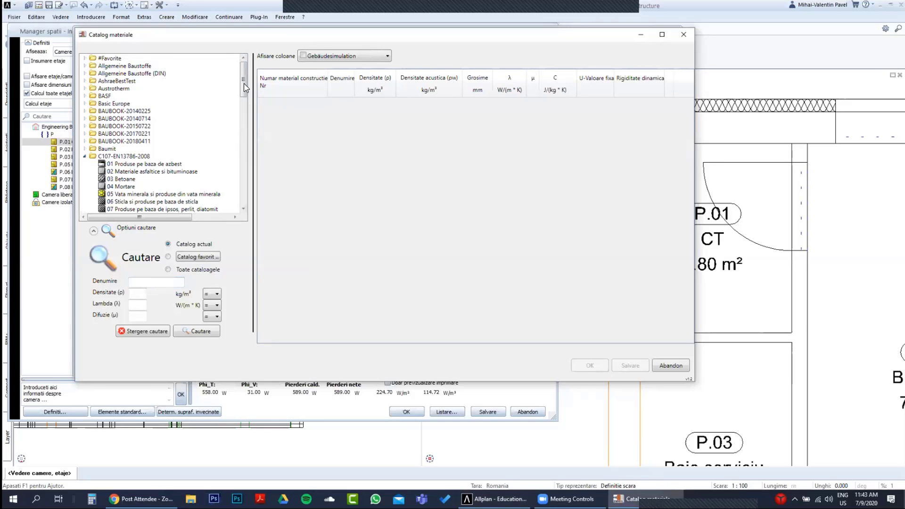
drag(242, 89, 242, 112)
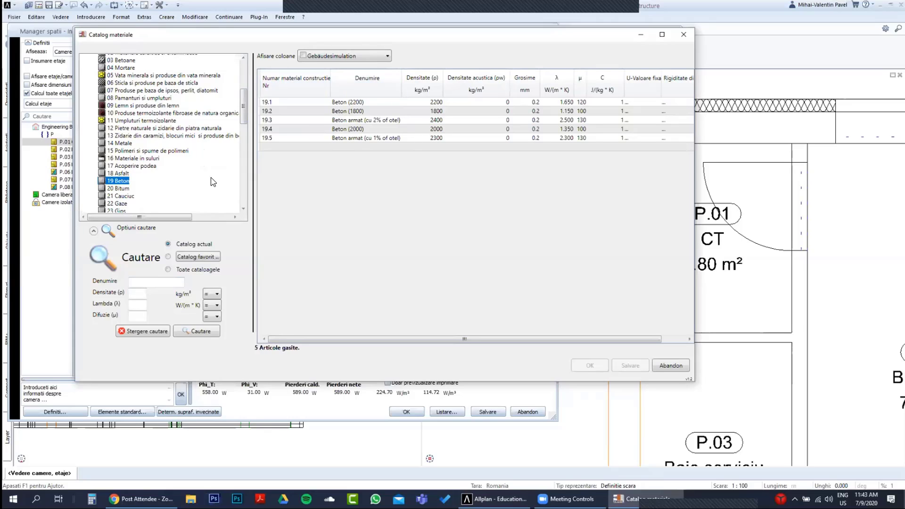
click(348, 166)
Browse the C107-EN13786-2008 categories and list the materials of category 13, Zidarie din caramizi, blocuri mici si produse din beton celular autoclavizat.
scroll(210, 149, up, 1)
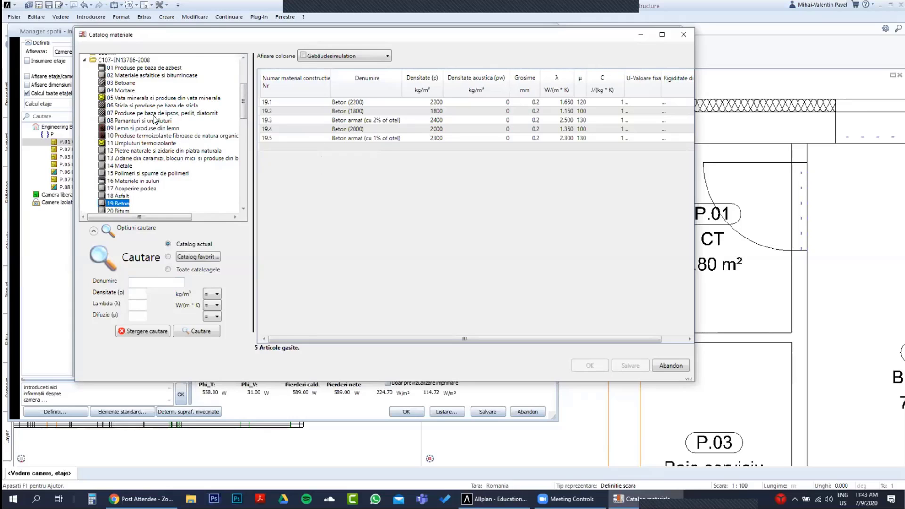
scroll(155, 125, down, 1)
scroll(155, 124, down, 3)
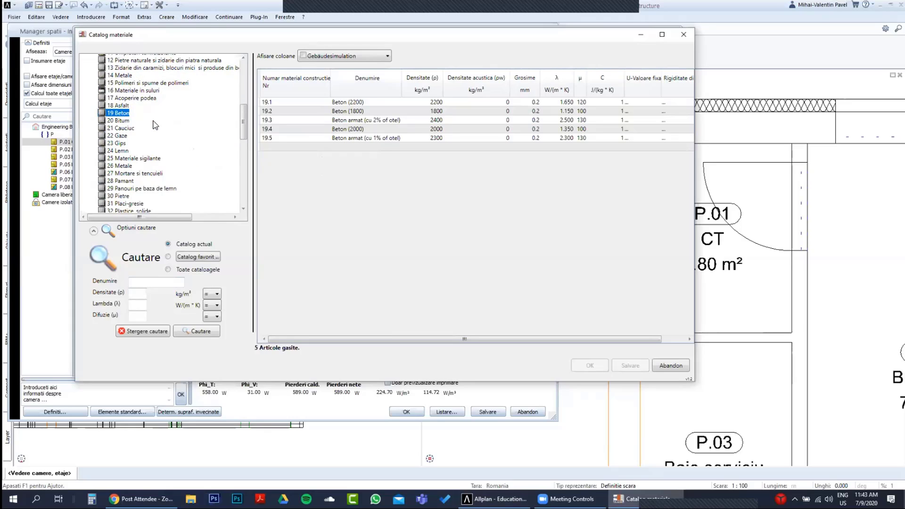
scroll(155, 125, down, 1)
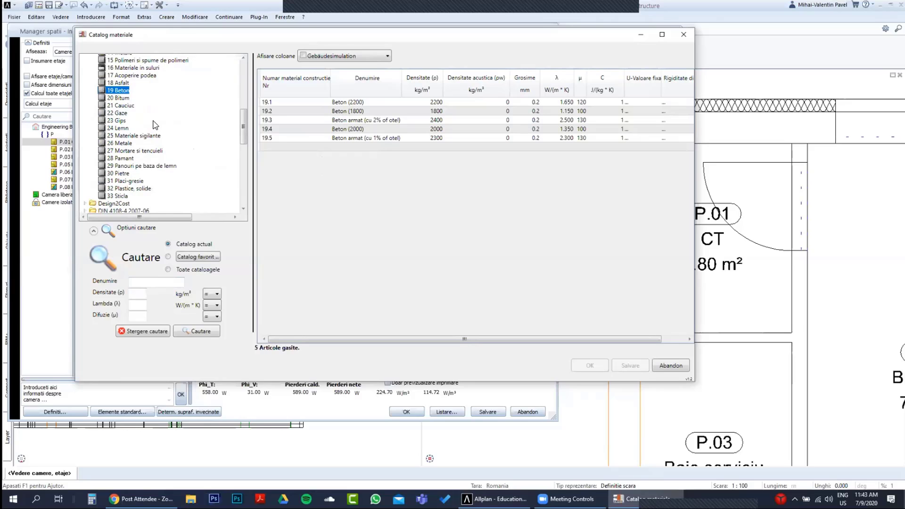
scroll(155, 125, up, 1)
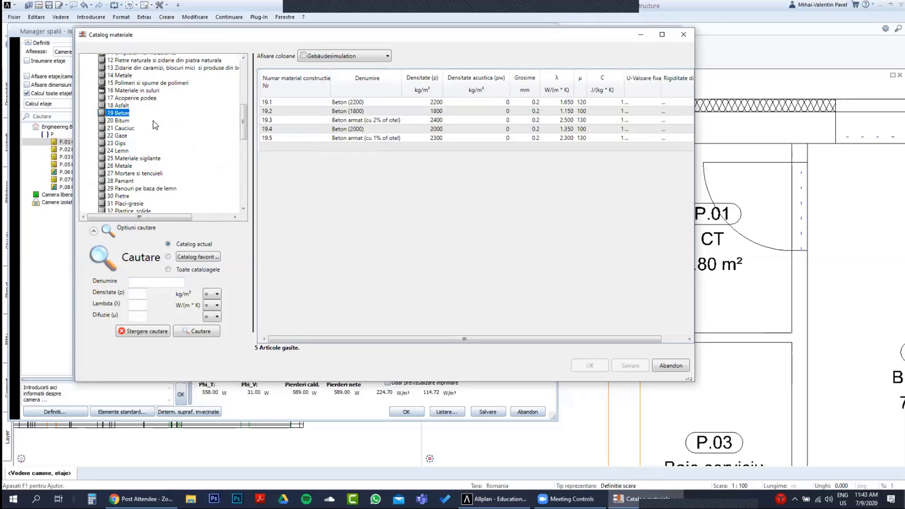
scroll(155, 125, down, 1)
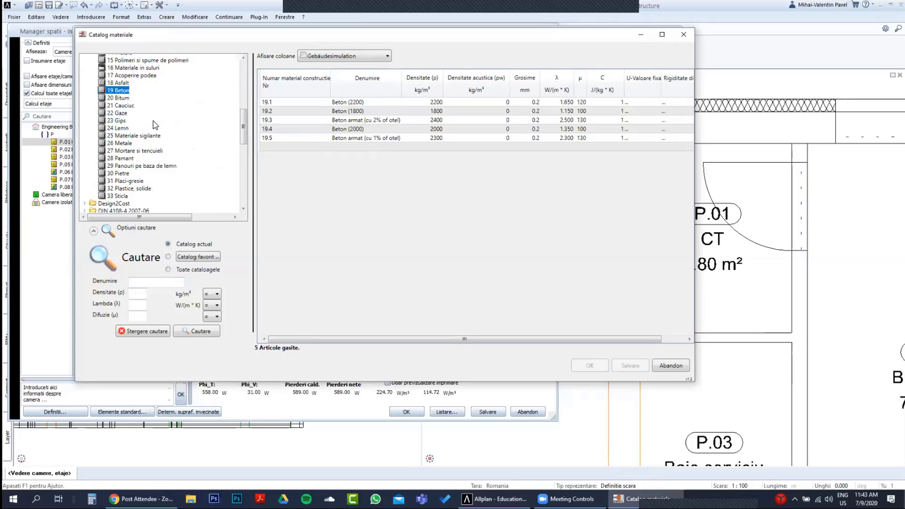
scroll(155, 124, up, 2)
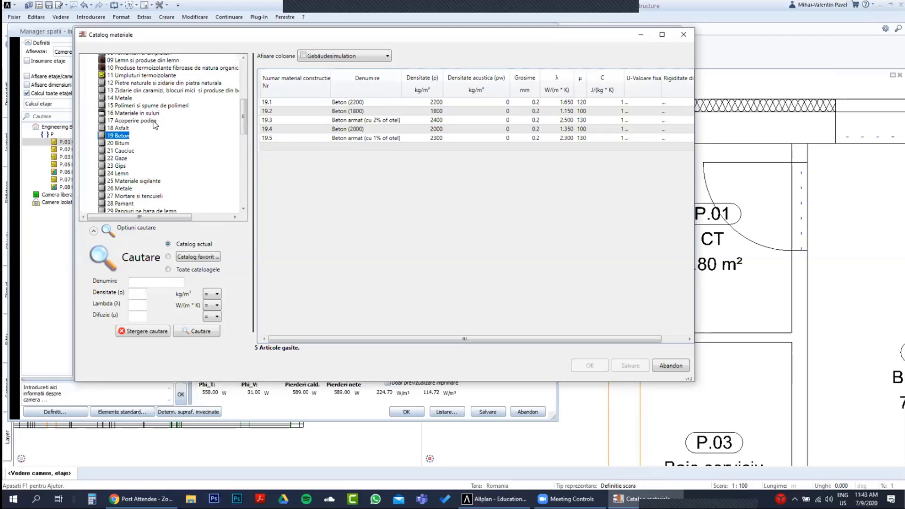
key(Up)
key(Up)
key(Up)
key(Up)
key(Up)
key(Up)
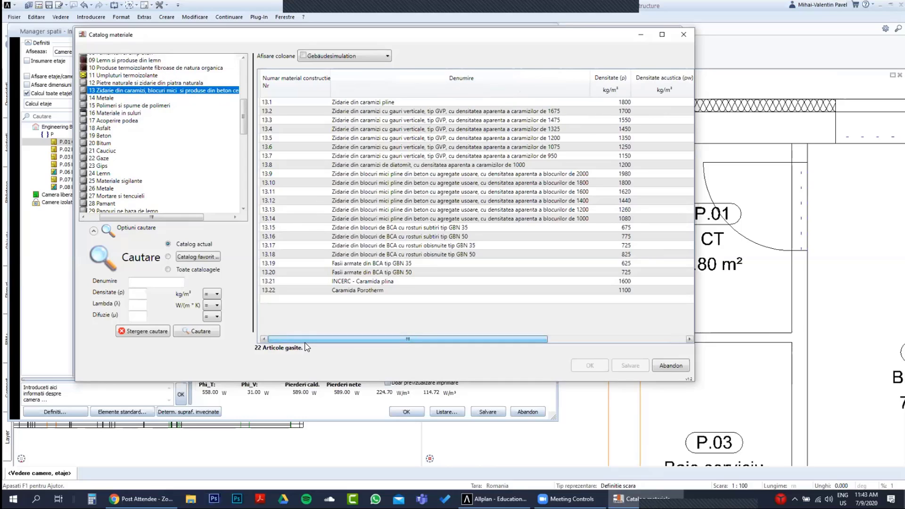
Widen the category pane and the catalogue window so the full category names and the material property columns fit.
drag(253, 113, 298, 113)
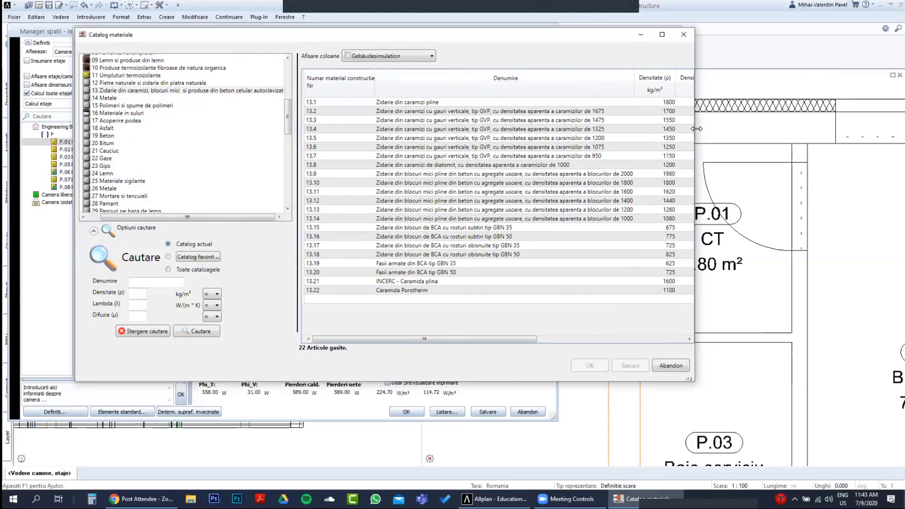
drag(696, 129, 901, 128)
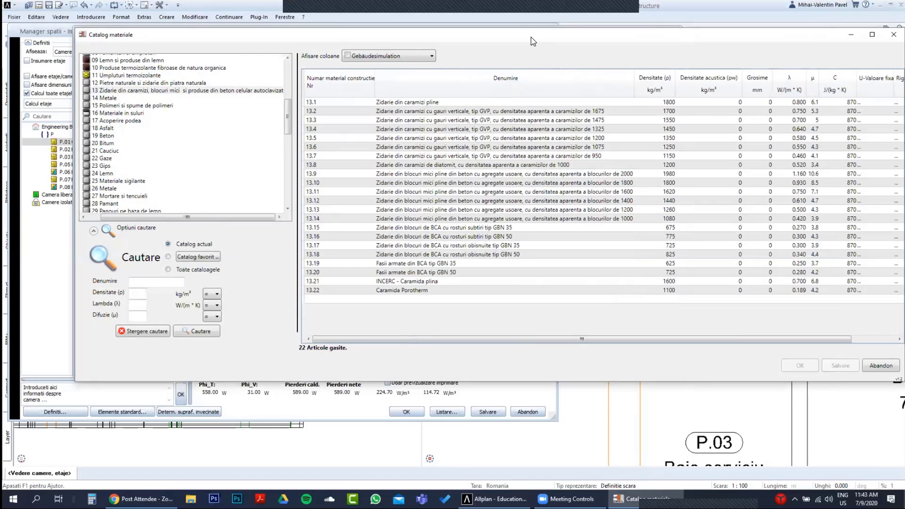
drag(330, 34, 274, 27)
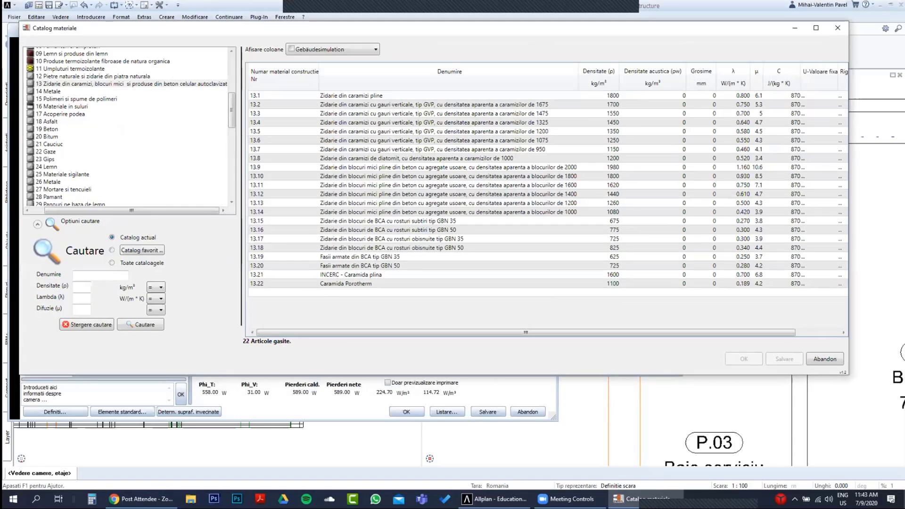
drag(849, 141, 882, 141)
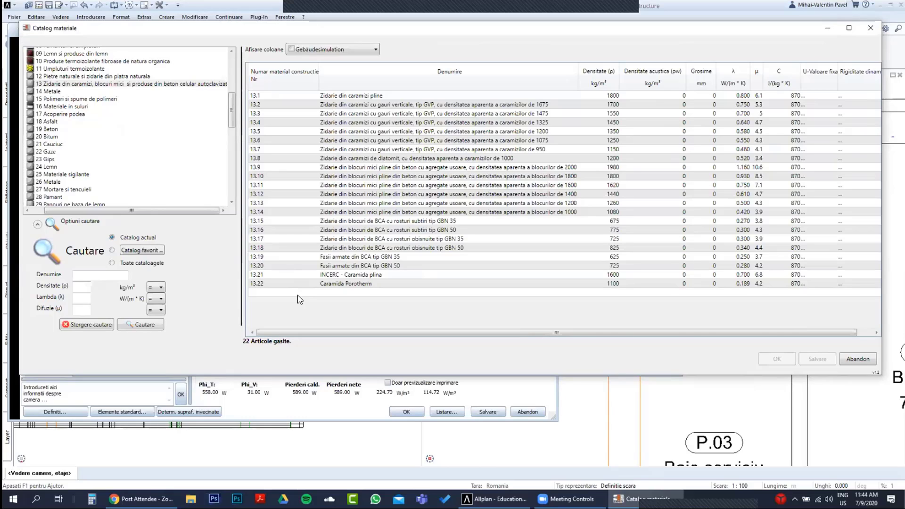
Add a new material numbered 13.23 and named Caramida noua at the end of catalogue category 13.
click(166, 88)
click(189, 88)
key(Down)
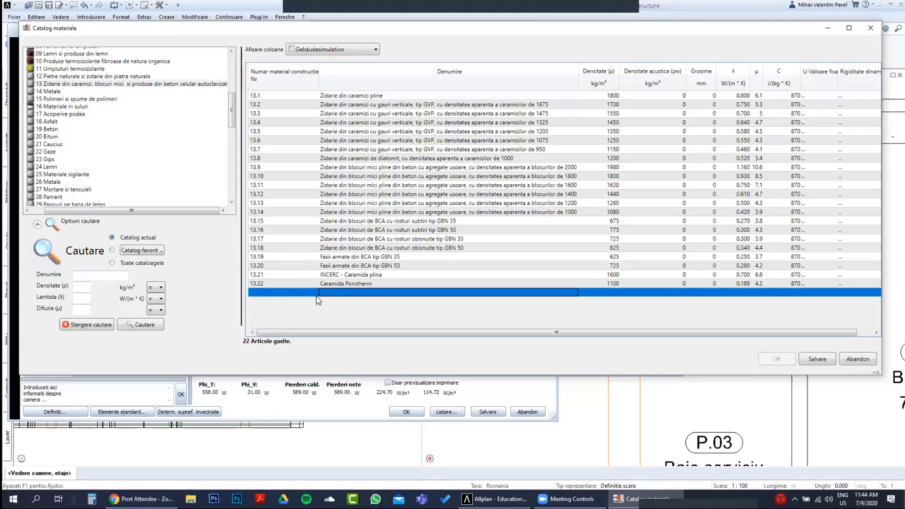
click(273, 295)
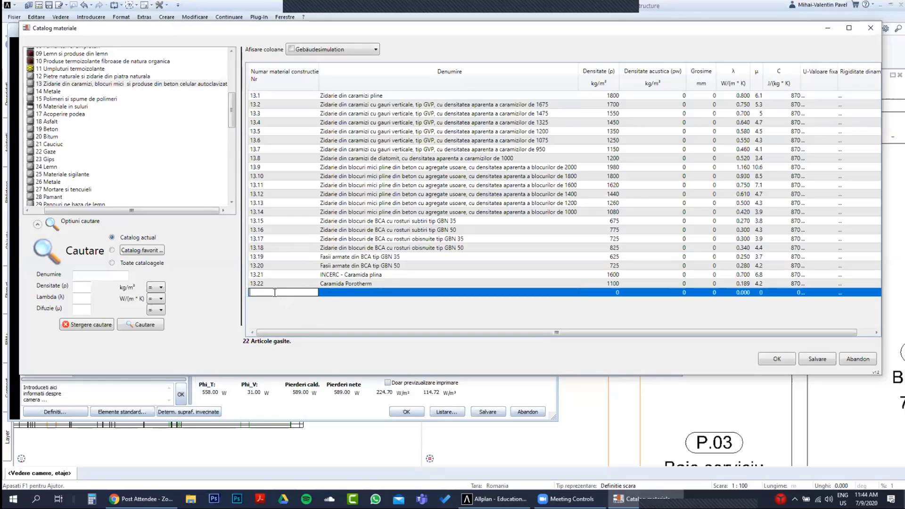
click(375, 294)
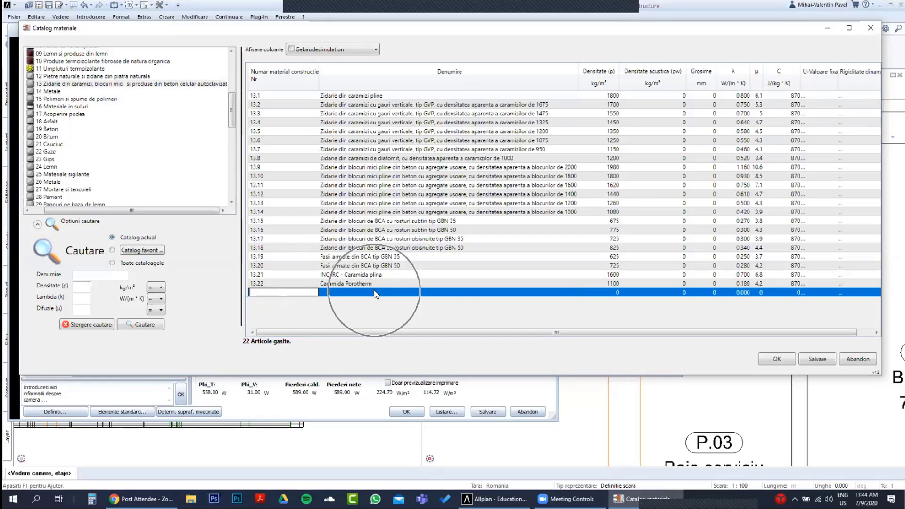
text(13)
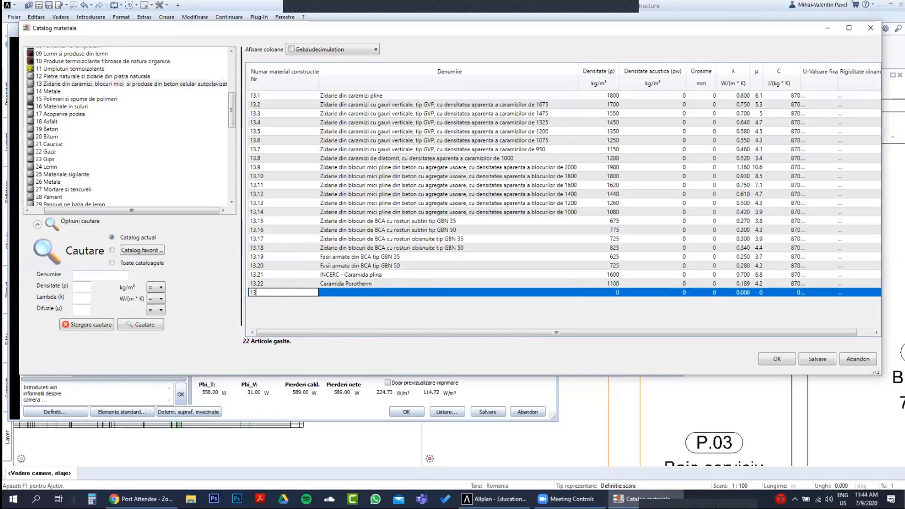
text(.2)
key(BackSpace)
click(359, 292)
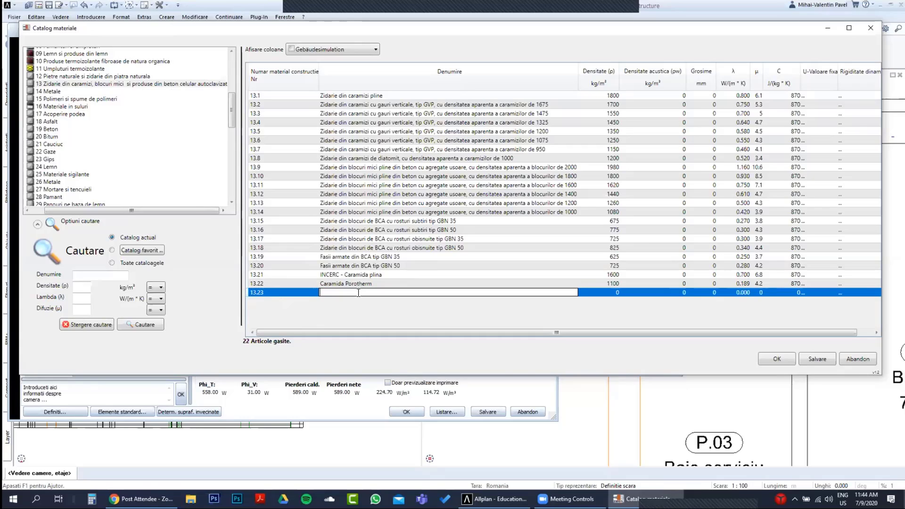
text(Carami)
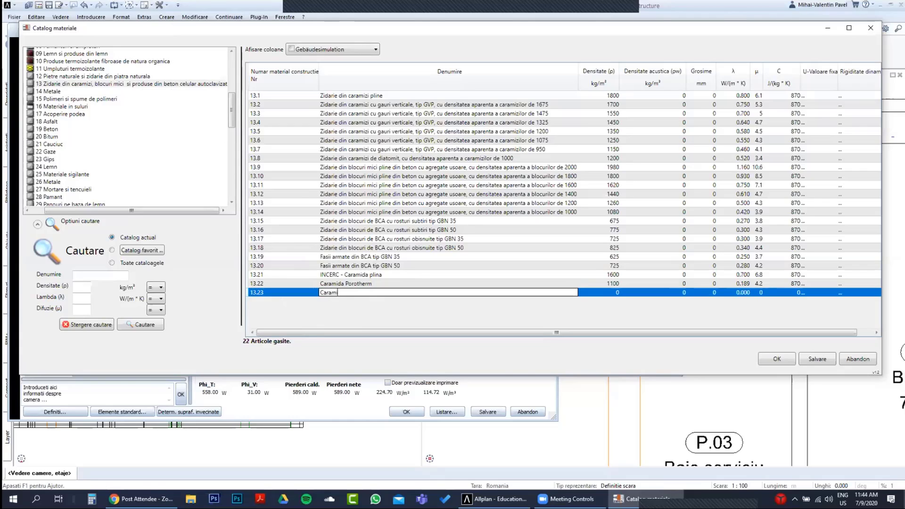
text(da noua)
Open the thickness and density table for Caramida noua and close it without entering values.
click(612, 293)
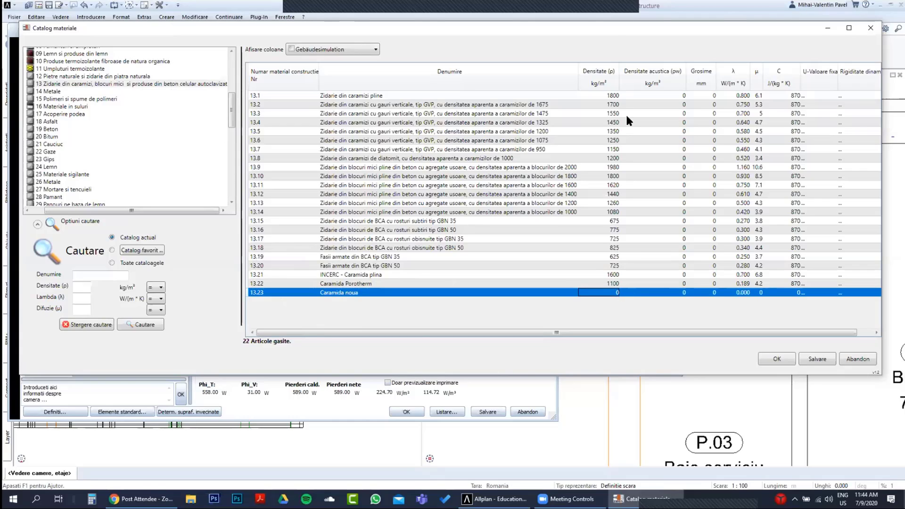
click(615, 293)
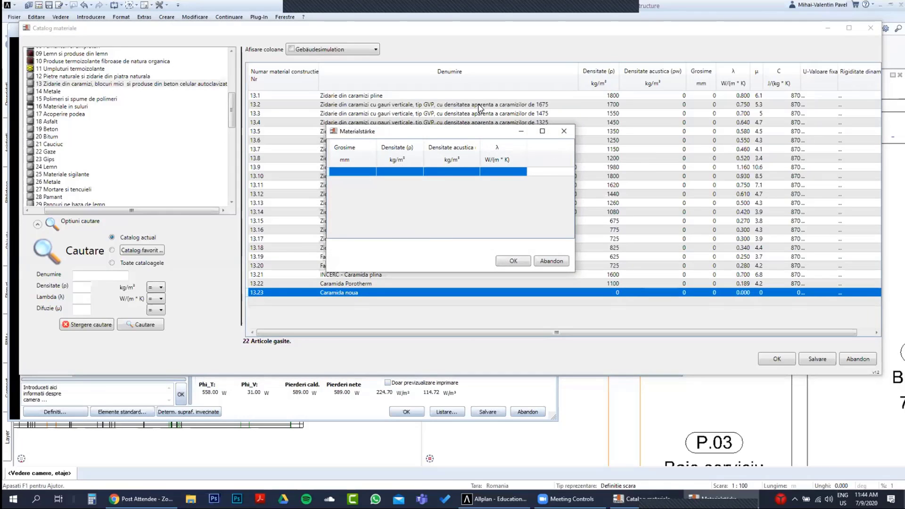
click(564, 131)
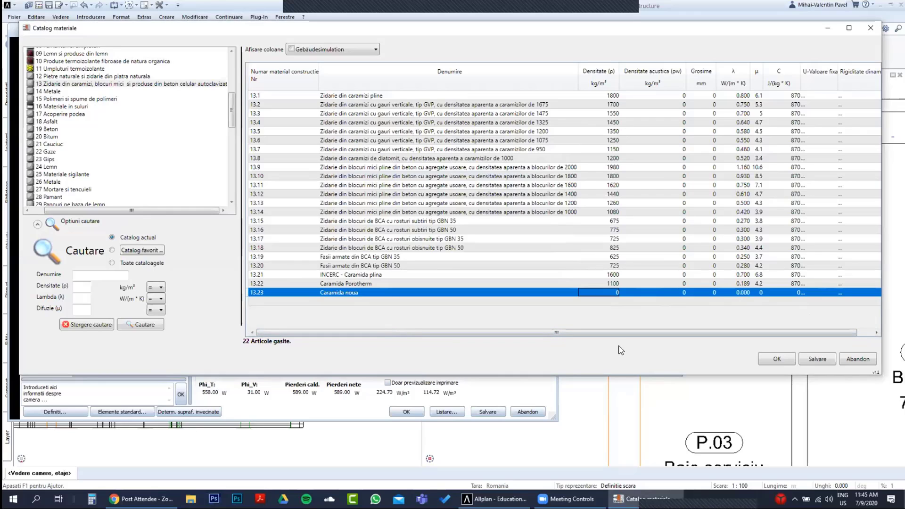
Bring the material catalogue back over the calculation dialog and delete material 13.23, Caramida noua.
click(779, 360)
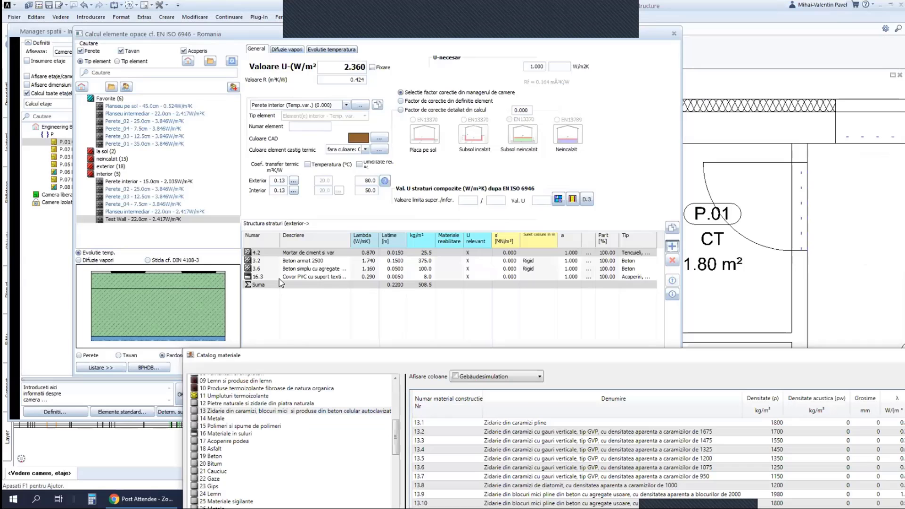
click(279, 278)
double_click(323, 360)
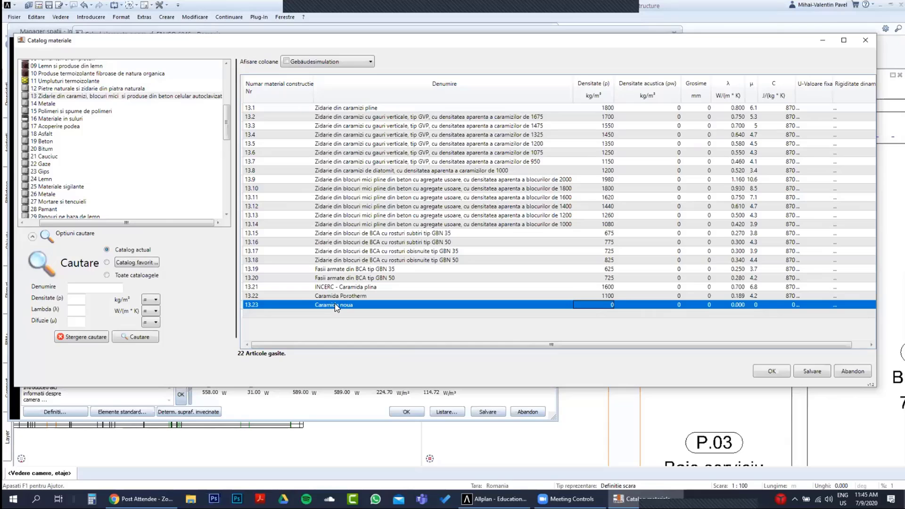
right_click(335, 304)
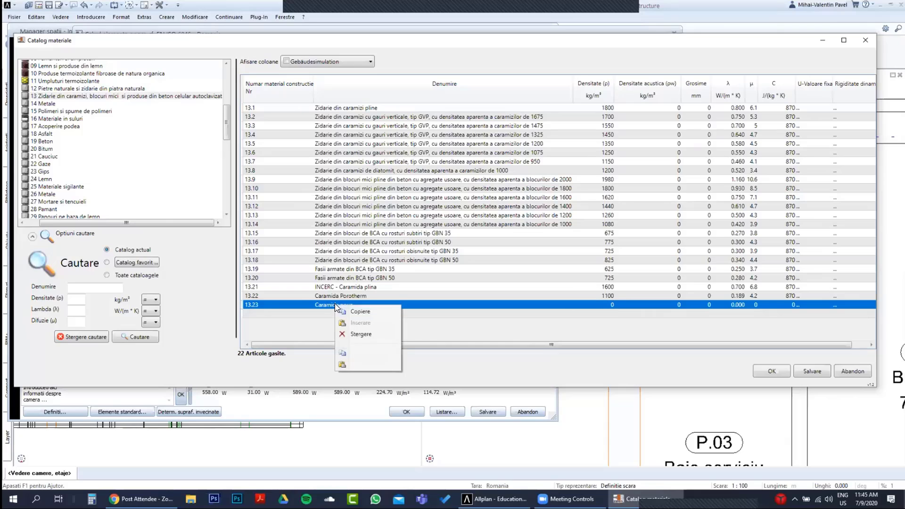
click(359, 334)
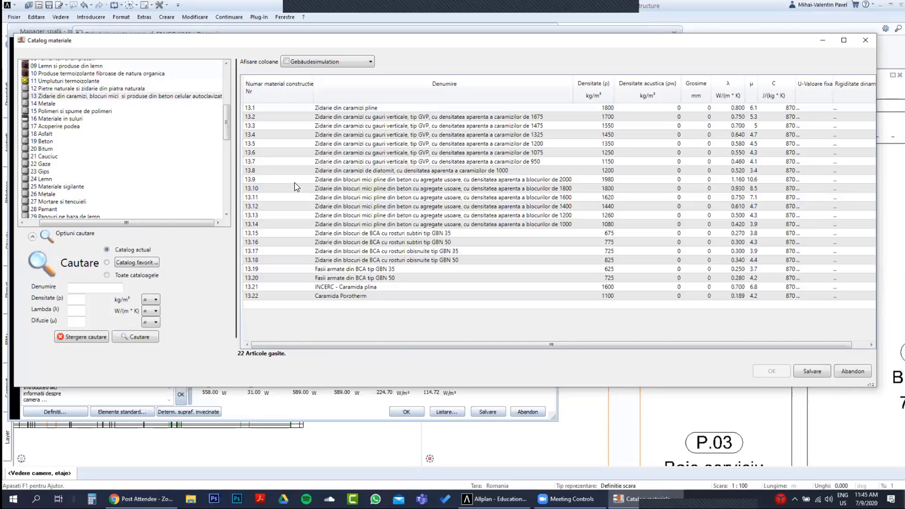
Review the available catalogues and the material name search, collapsing and re-expanding C107-EN13786-2008.
scroll(133, 160, up, 4)
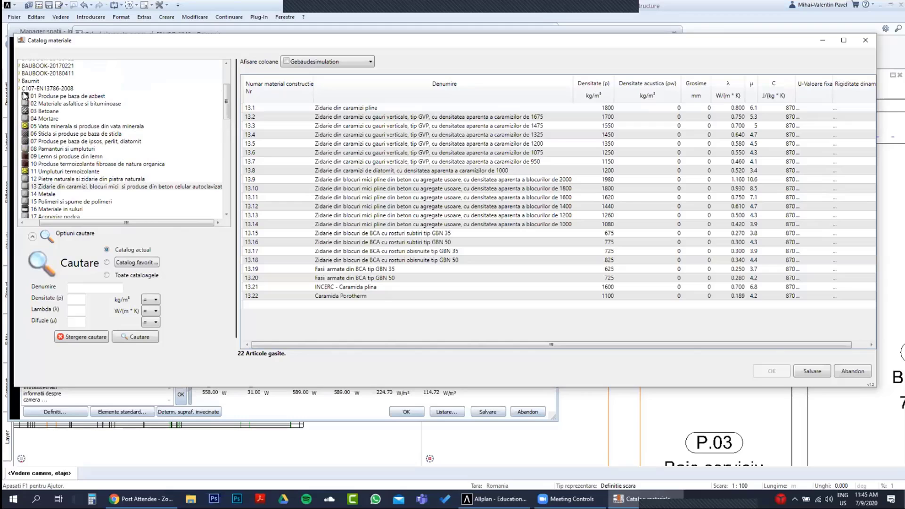
drag(126, 222, 111, 223)
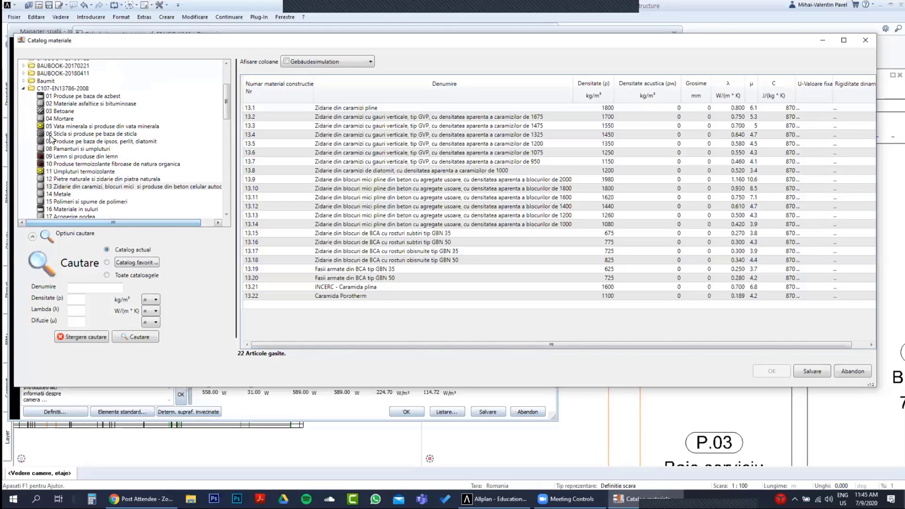
click(24, 89)
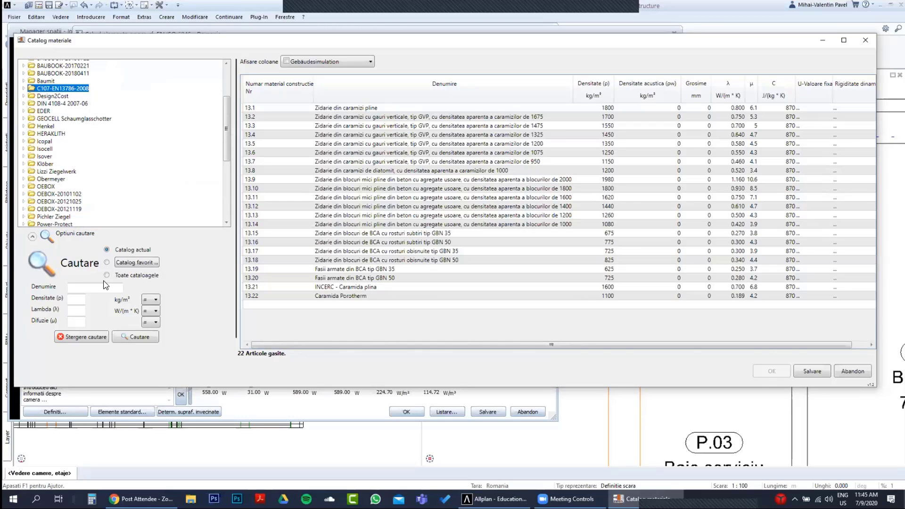
click(89, 291)
click(92, 287)
click(24, 88)
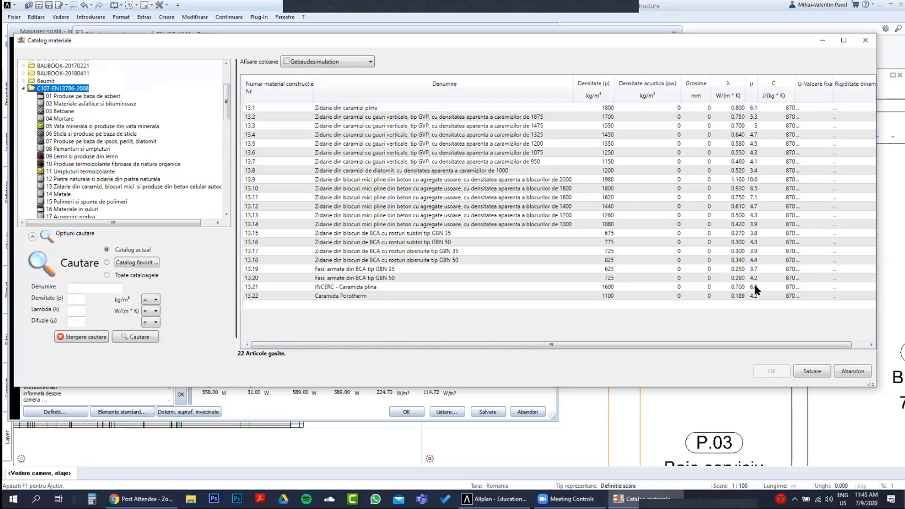
Insert material 13.22, Caramida Porotherm, from the catalogue as a new layer of Test Wall.
click(498, 225)
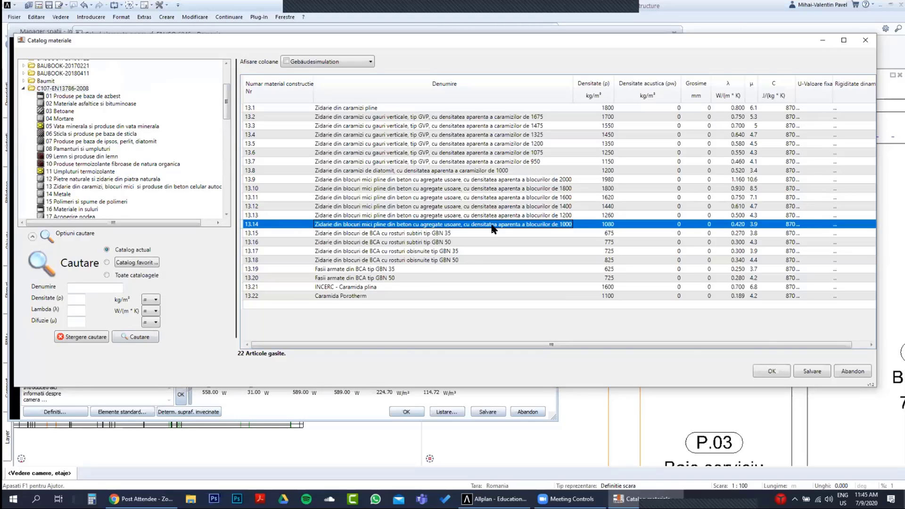
click(355, 295)
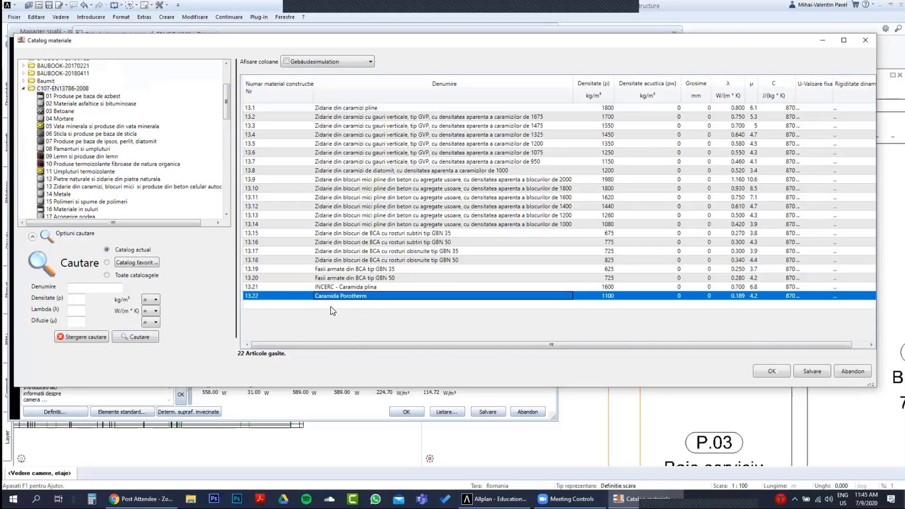
click(771, 372)
click(771, 373)
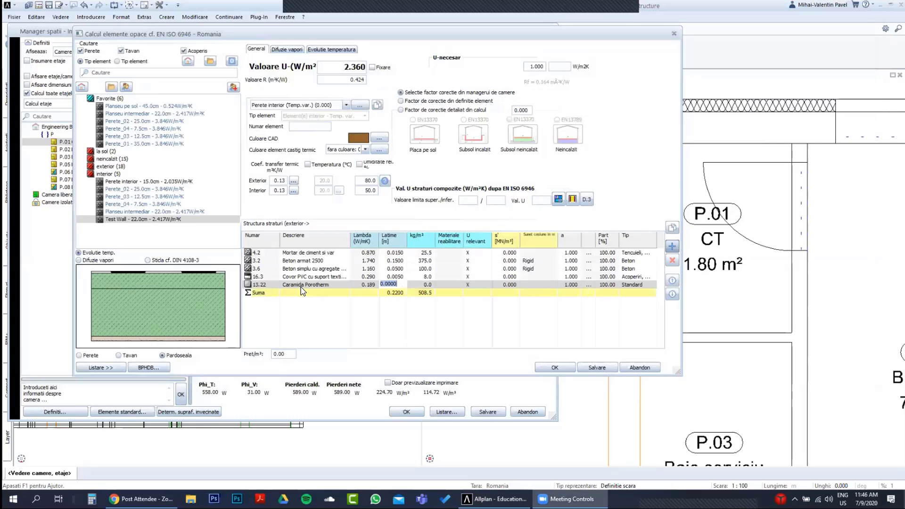
click(301, 286)
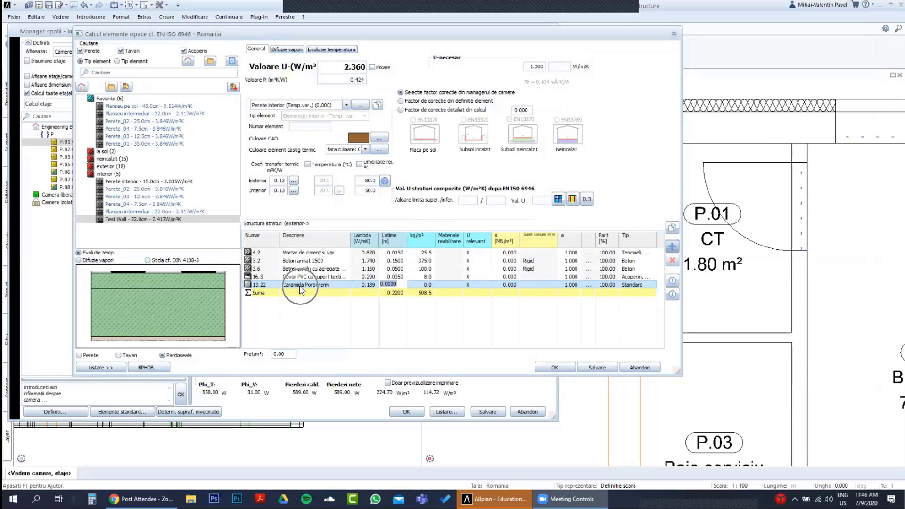
click(301, 285)
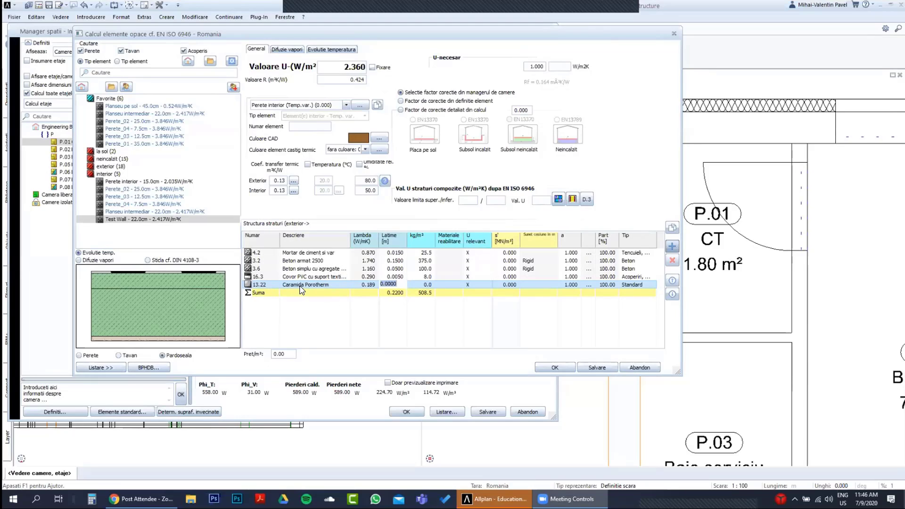
Set the width of the Caramida Porotherm layer to 0.3 m.
click(398, 283)
click(399, 283)
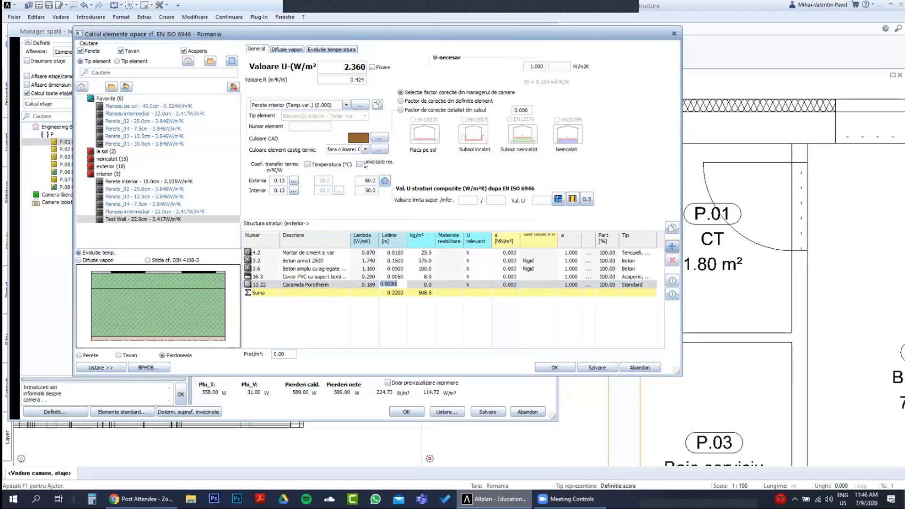
click(395, 285)
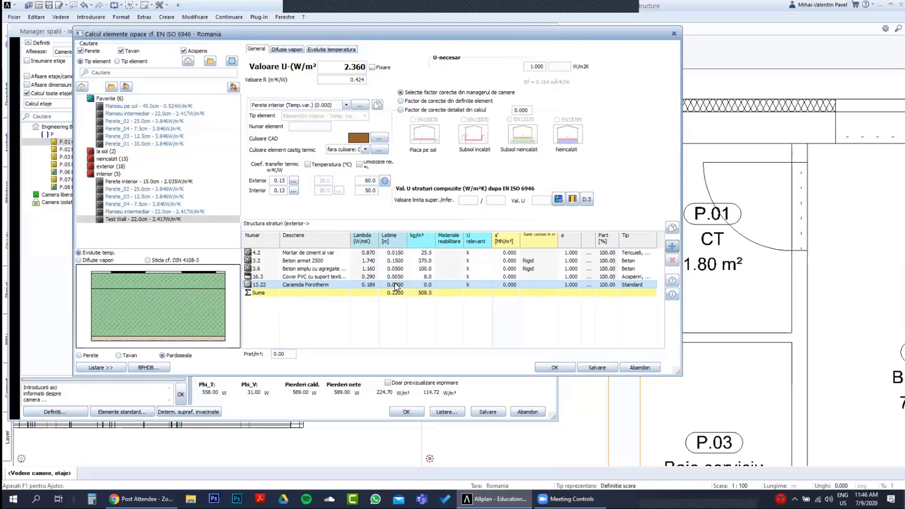
click(398, 284)
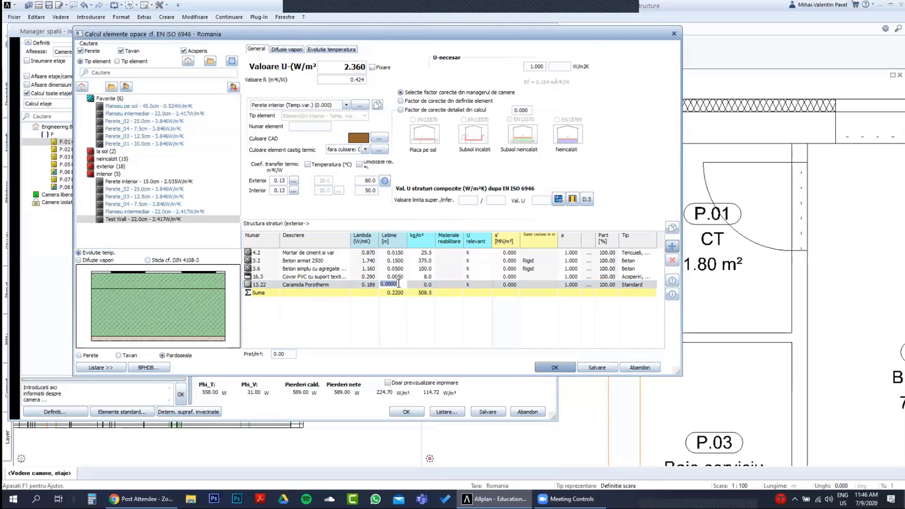
text(0.3)
key(Return)
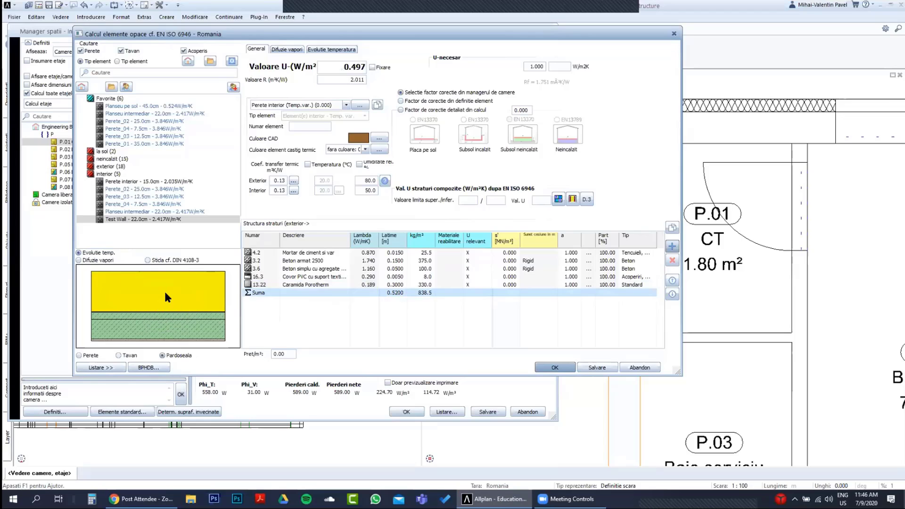
Move the Caramida Porotherm layer up to just below the Mortar de ciment si var layer, then back to the end of the structure.
click(311, 284)
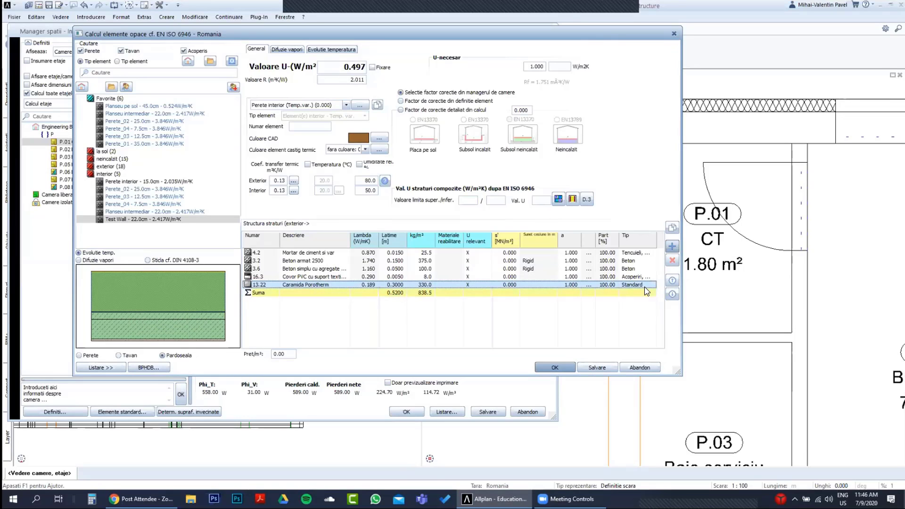
click(672, 281)
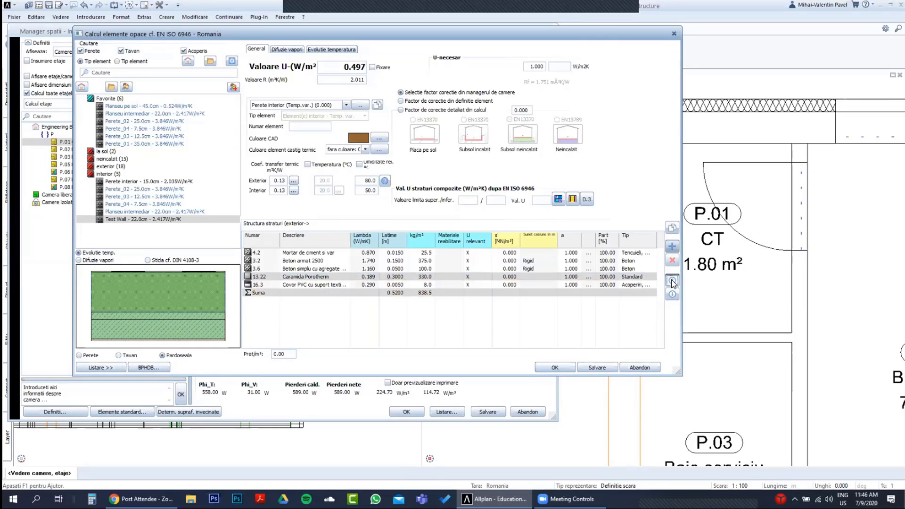
click(672, 281)
click(672, 281)
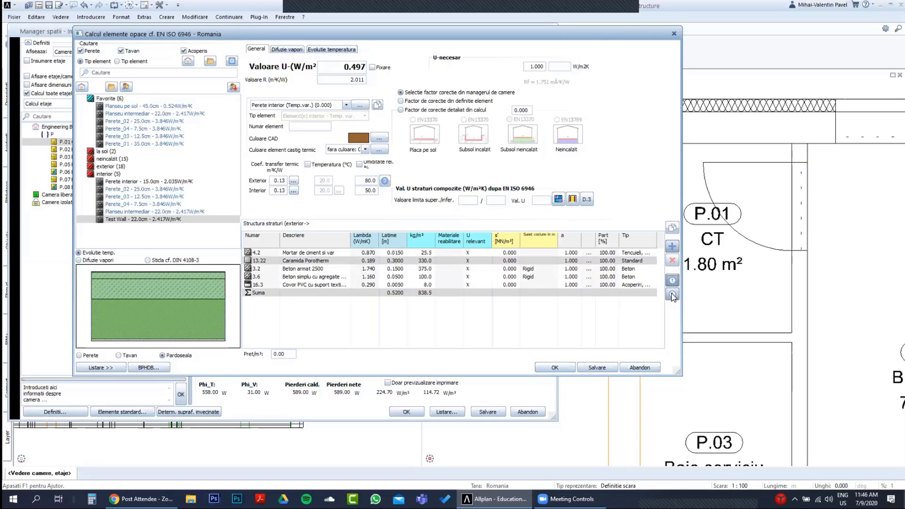
click(672, 294)
click(672, 294)
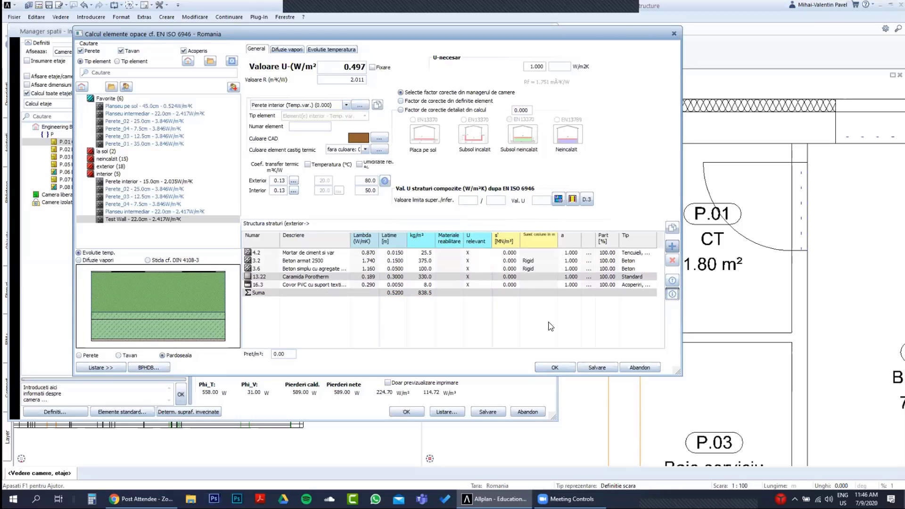
click(672, 294)
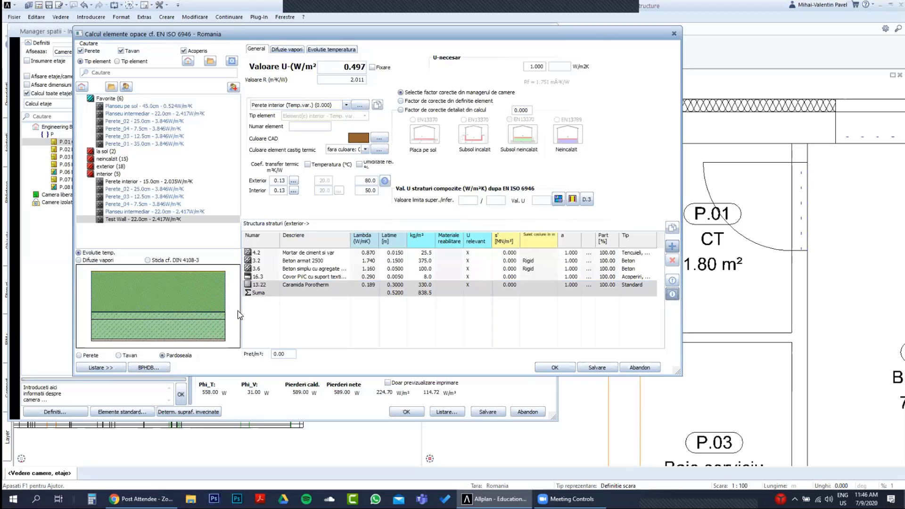
Switch the layer section preview of Test Wall to the Perete orientation.
click(309, 292)
click(314, 285)
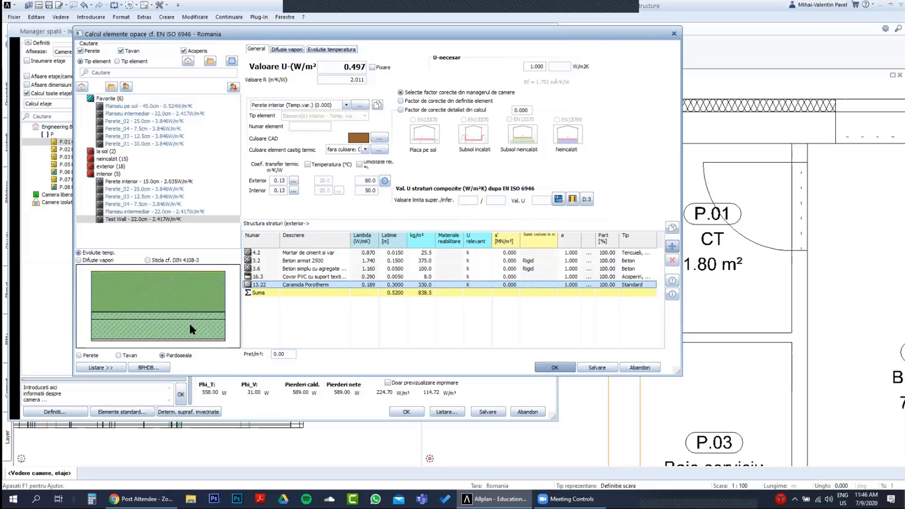
click(86, 359)
click(129, 358)
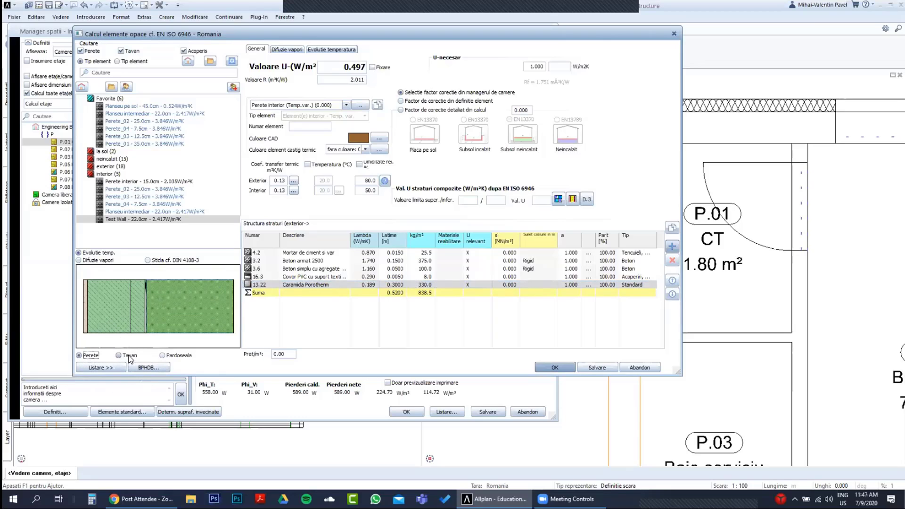
click(173, 356)
Delete the Caramida Porotherm layer from the Test Wall structure.
click(310, 285)
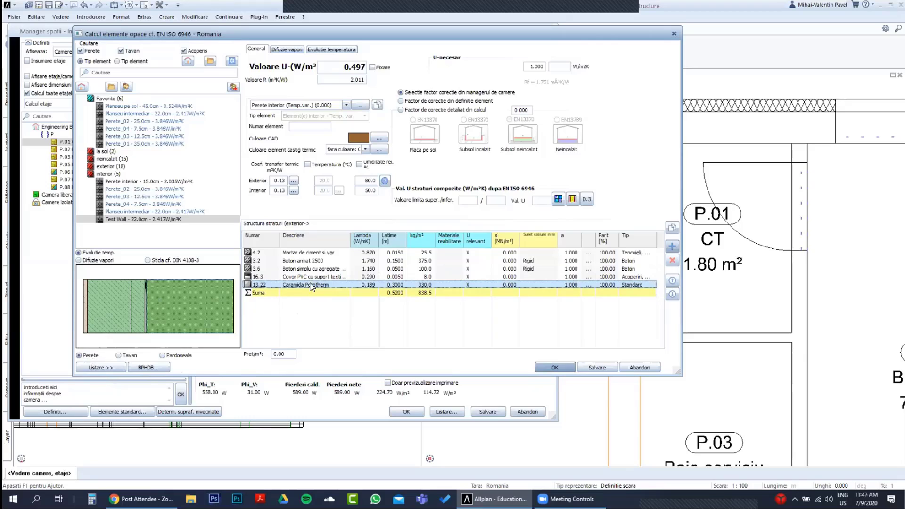
click(673, 261)
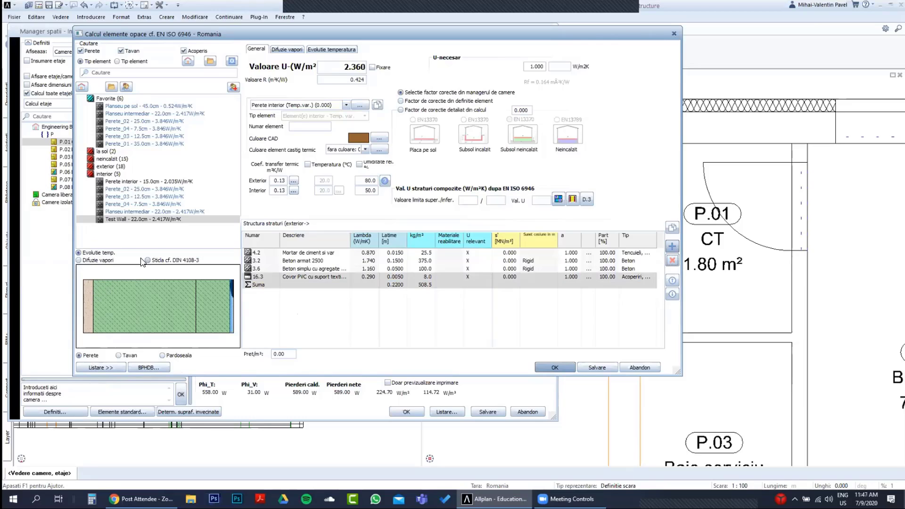
Compare the temperature and vapour diffusion previews of Test Wall, then examine its detailed vapour diffusion results.
click(100, 261)
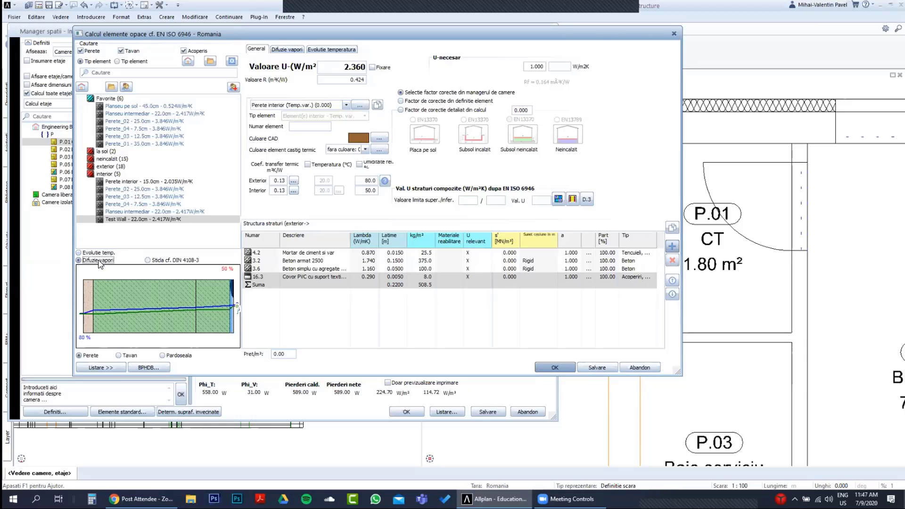
click(100, 254)
click(99, 260)
click(100, 253)
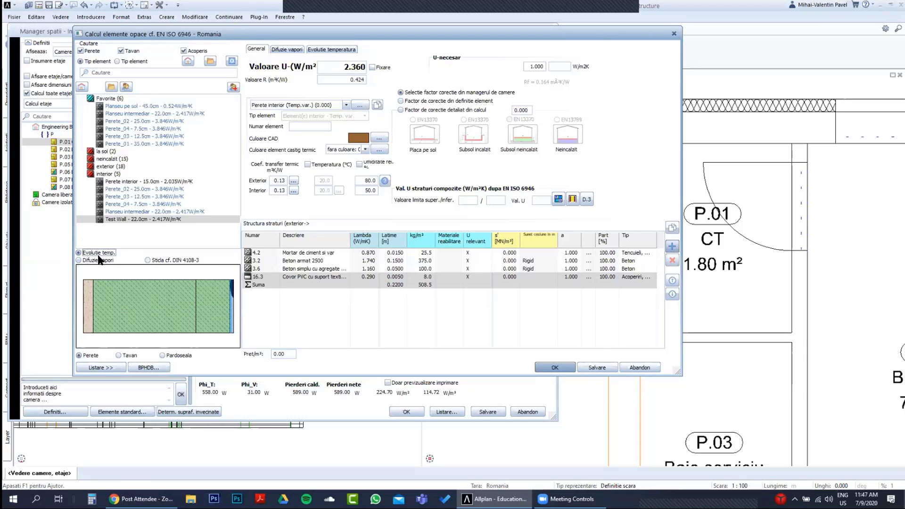
click(99, 260)
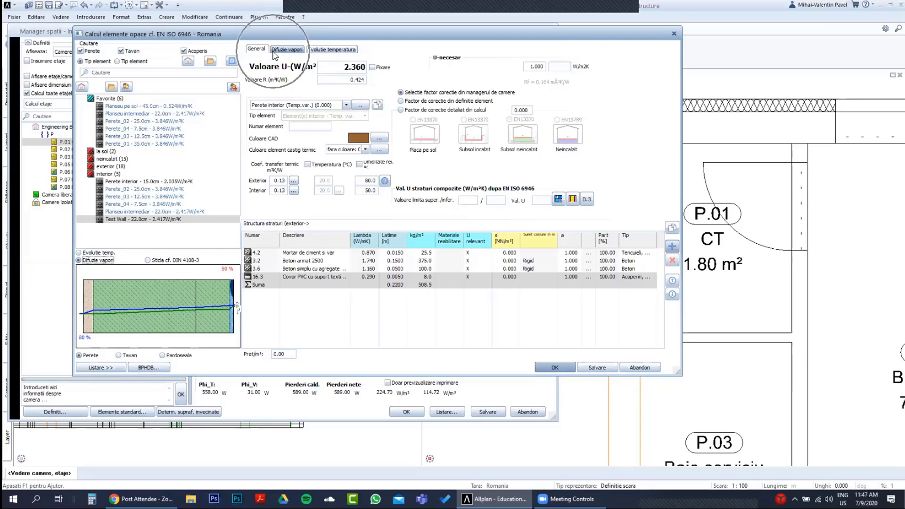
click(284, 52)
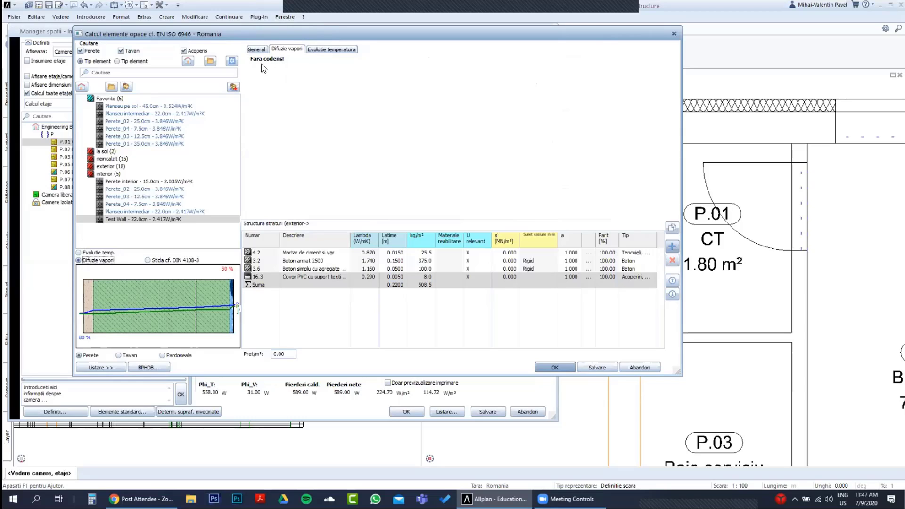
Add a Spuma de cauciuc layer to Test Wall from the 21 Cauciuc category of the C107-EN13786-2008 catalogue.
click(307, 275)
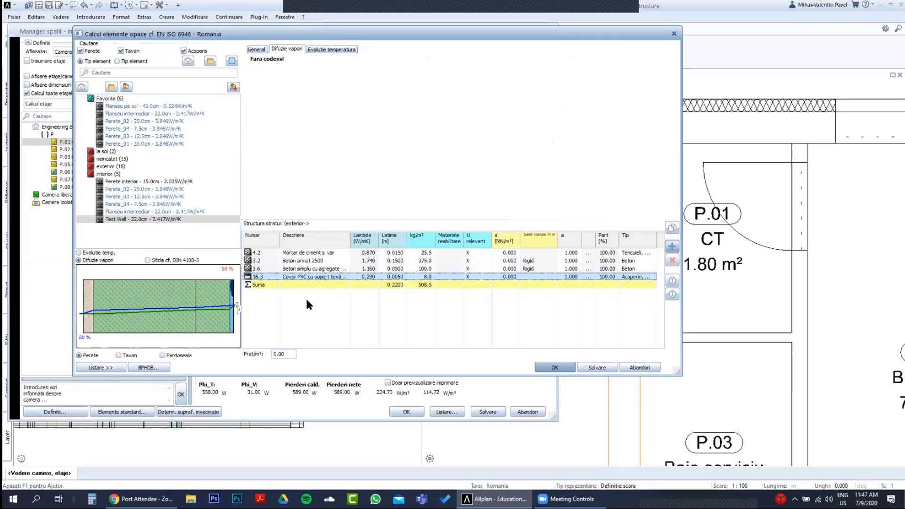
click(314, 253)
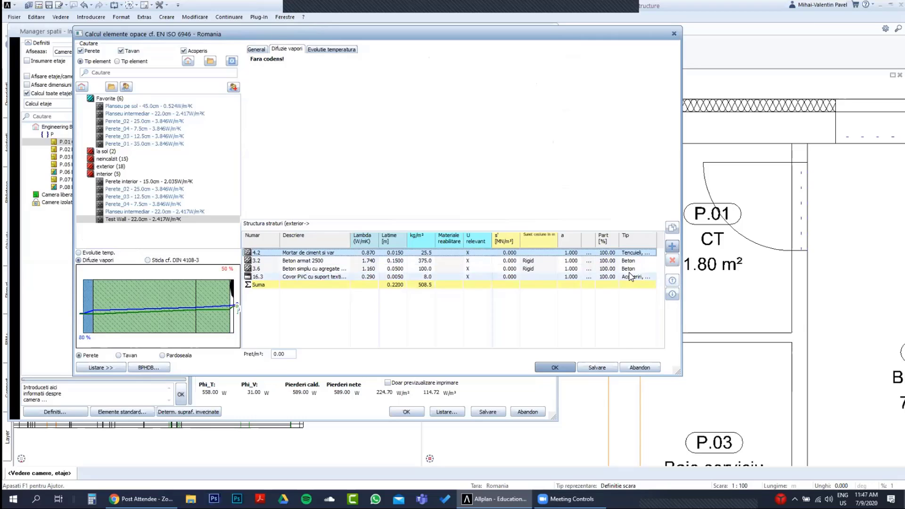
click(672, 261)
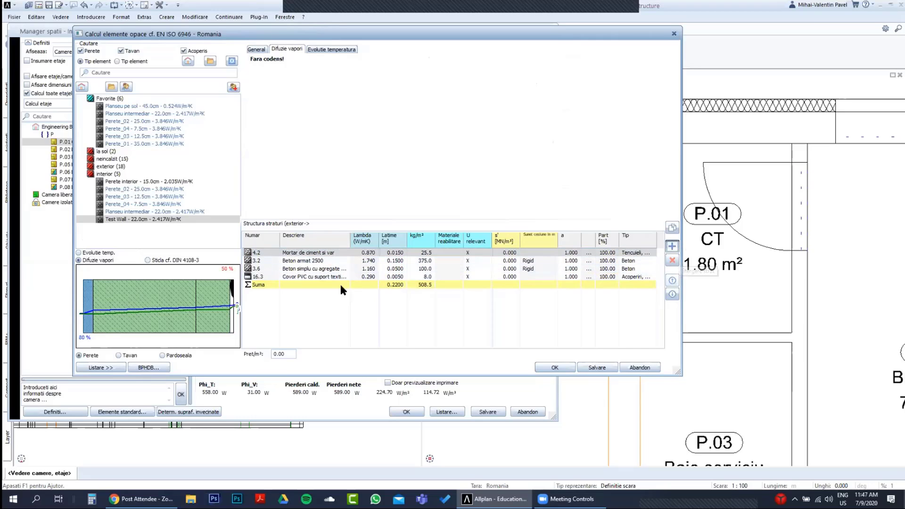
double_click(443, 313)
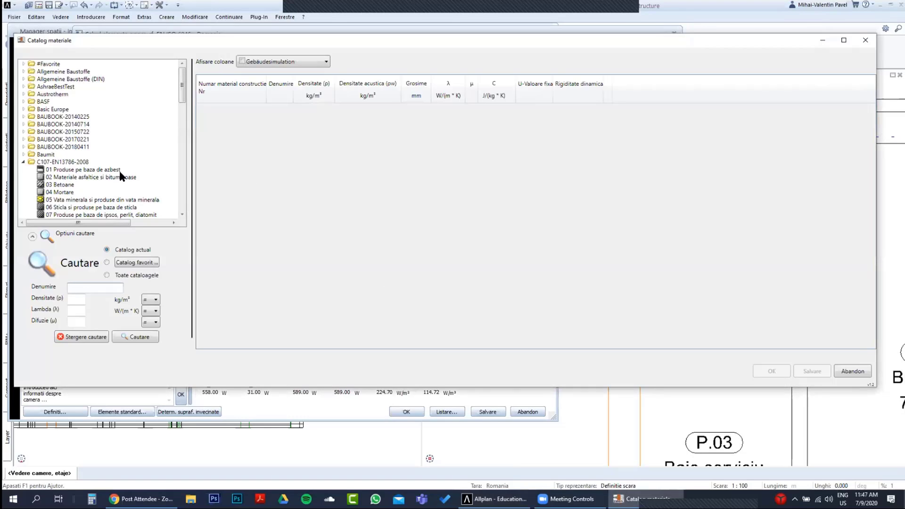
scroll(120, 172, down, 2)
scroll(121, 176, down, 5)
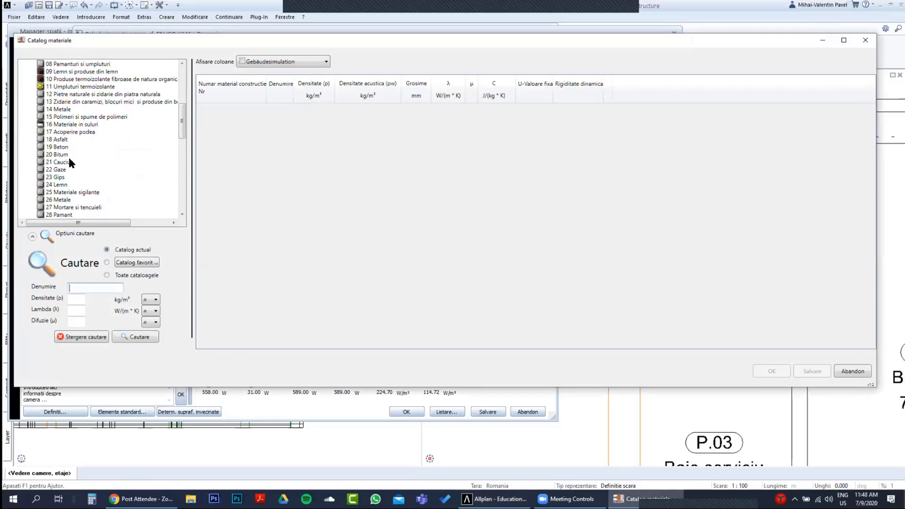
click(64, 163)
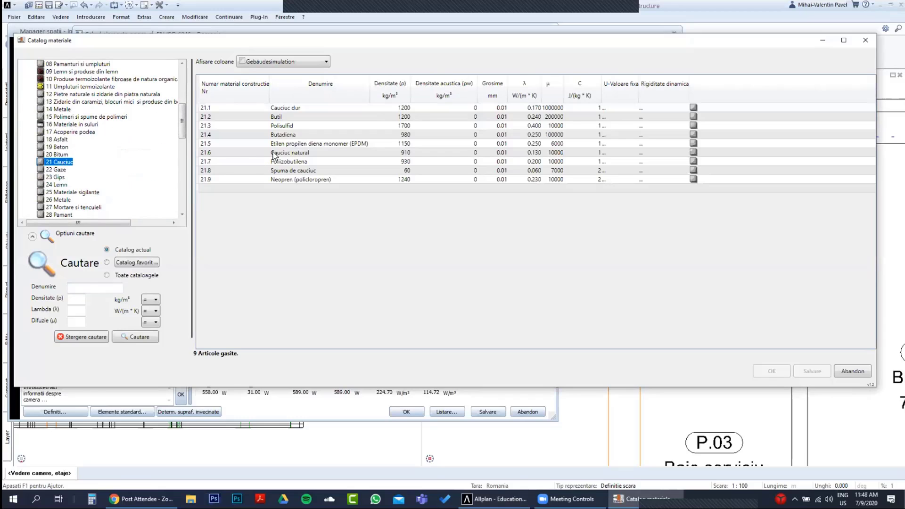
click(299, 172)
click(771, 371)
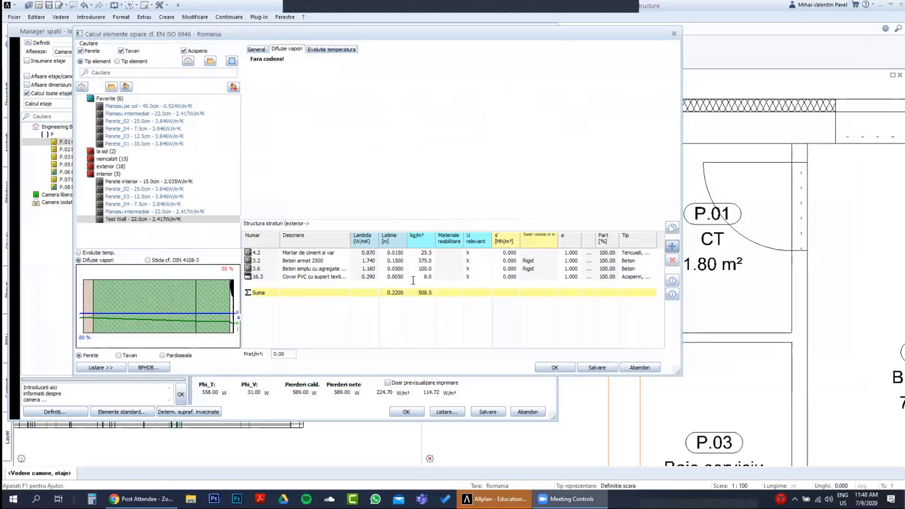
Set the width of the Spuma de cauciuc layer to 0.01 m and move it to the start of the structure.
click(400, 285)
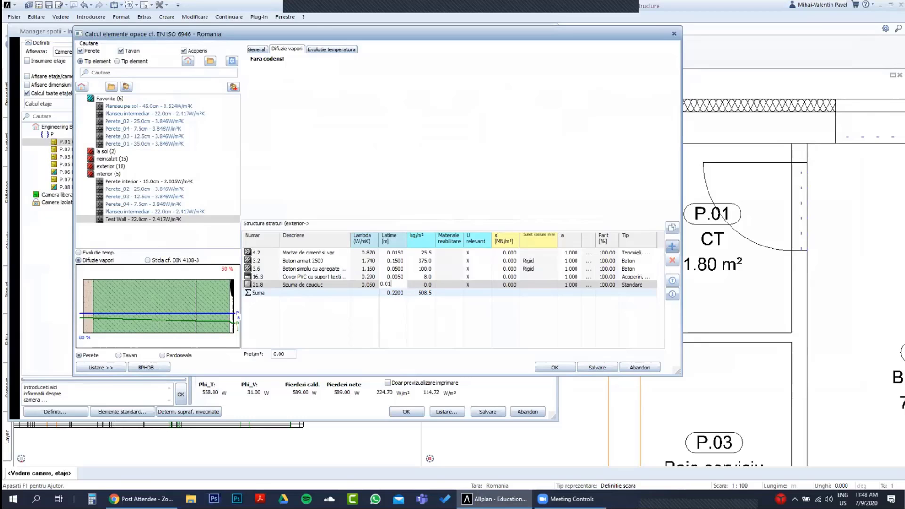
key(Return)
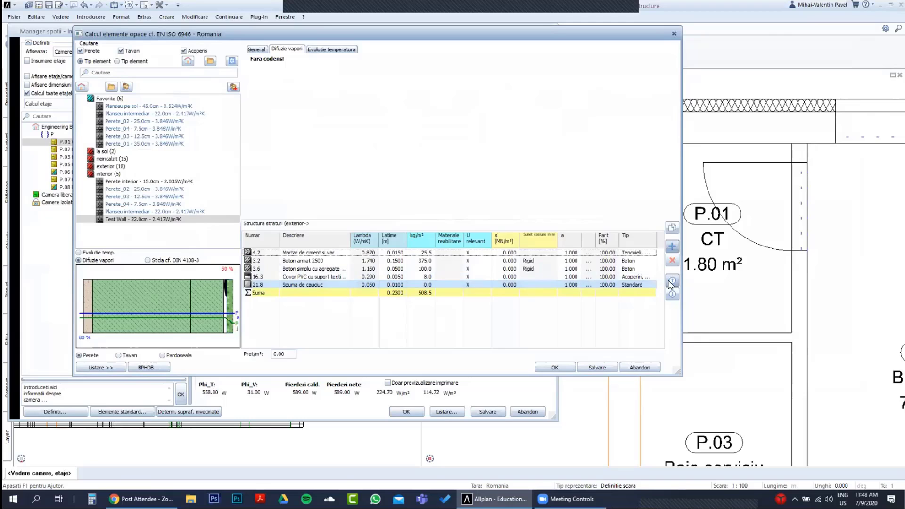
click(671, 280)
click(671, 280)
click(671, 280)
click(672, 281)
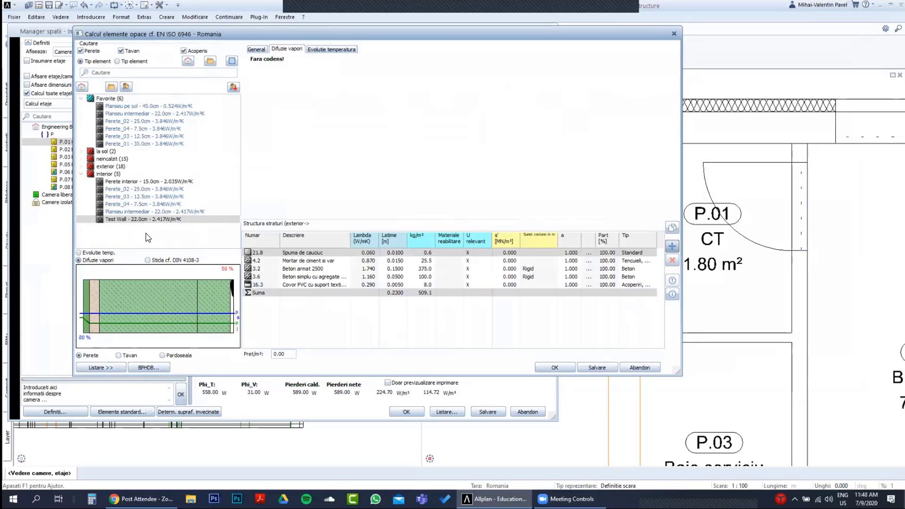
Examine the vapour diffusion and temperature previews and results of Test Wall with Spuma de cauciuc as the outermost layer.
click(98, 259)
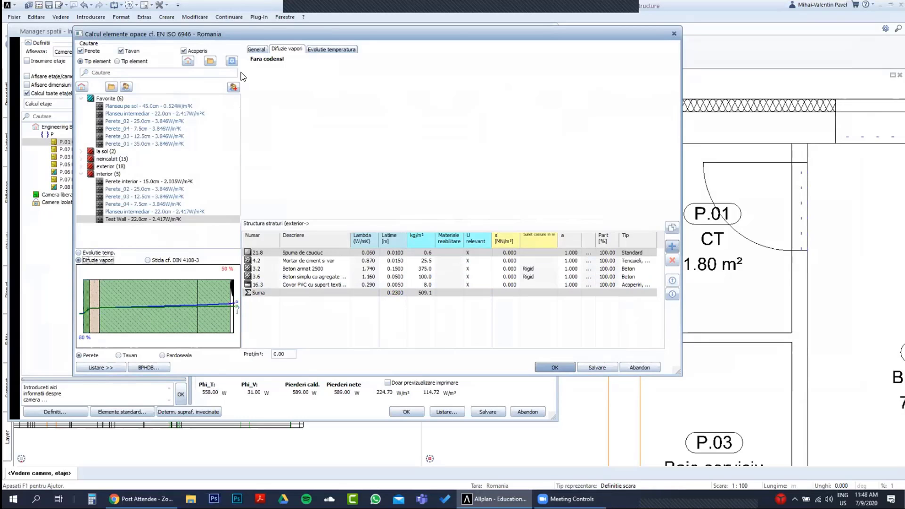
click(266, 49)
click(286, 49)
click(99, 253)
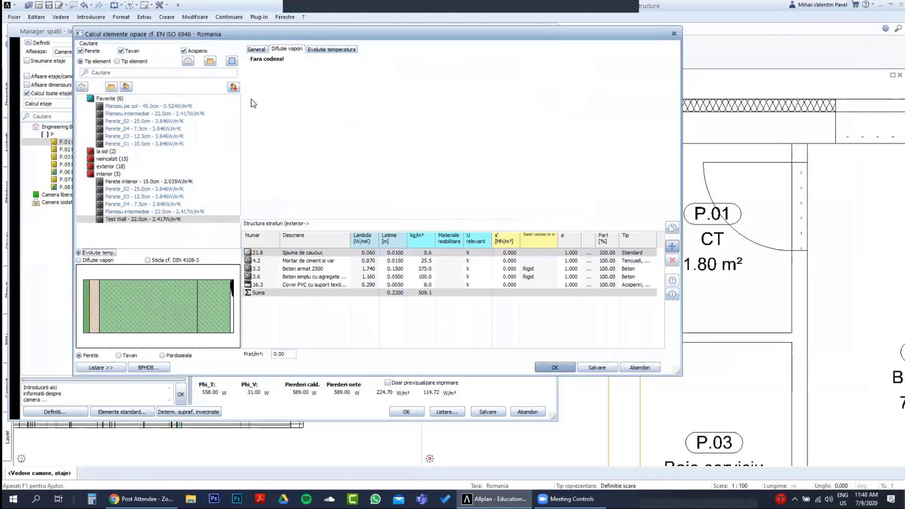
click(256, 50)
click(286, 49)
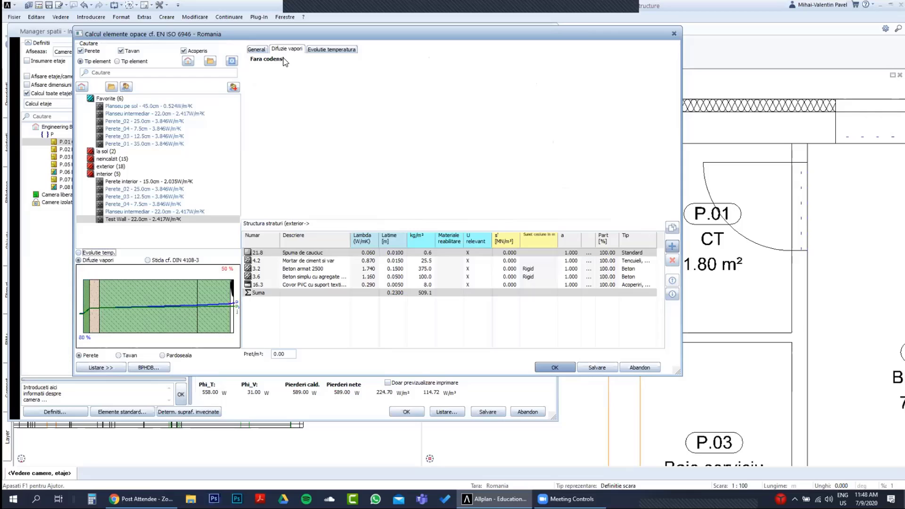
Move the Spuma de cauciuc layer down to the end of the Test Wall structure.
click(310, 253)
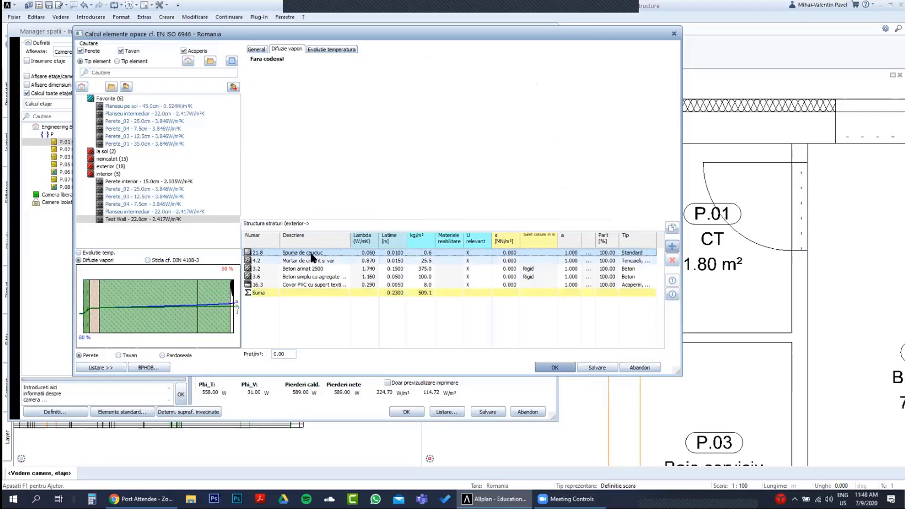
click(672, 294)
click(672, 294)
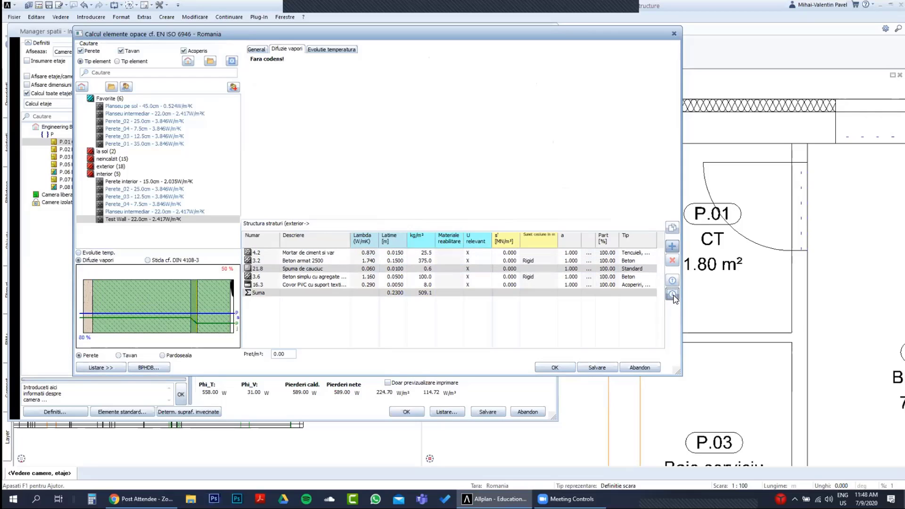
click(672, 294)
click(672, 295)
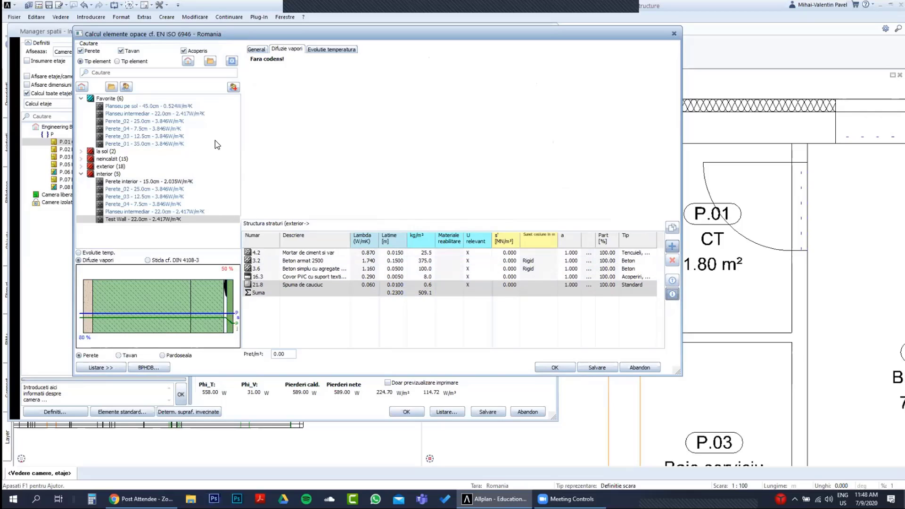
Check the temperature preview, general values and vapour diffusion results of Test Wall with Spuma de cauciuc as the innermost layer.
click(93, 254)
click(256, 50)
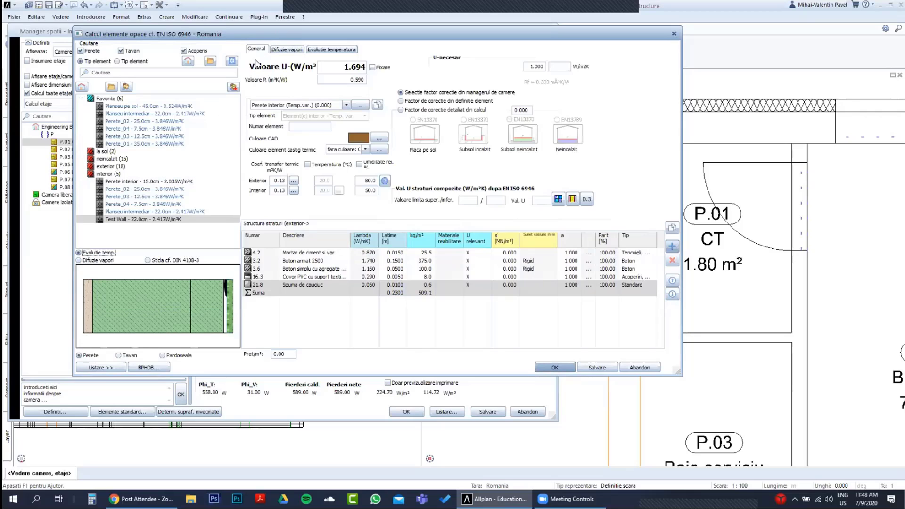
click(287, 50)
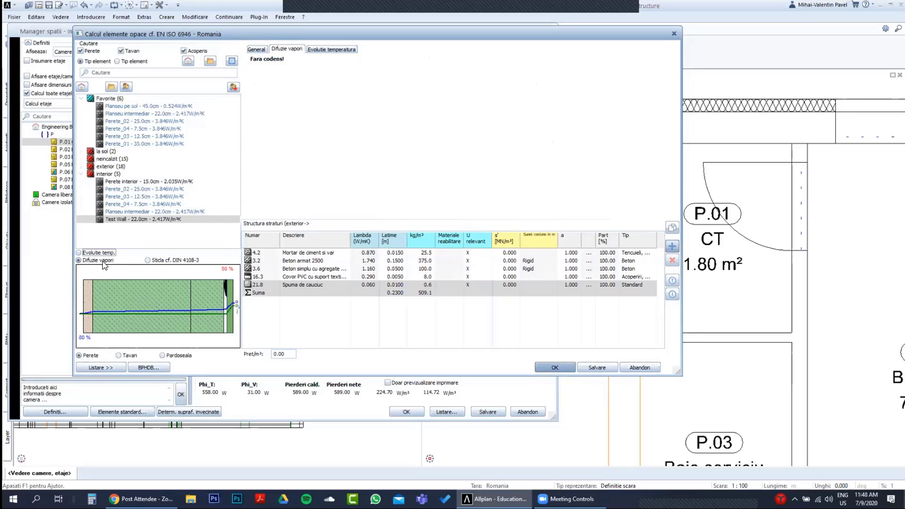
Delete the Spuma de cauciuc layer from the Test Wall structure.
click(320, 285)
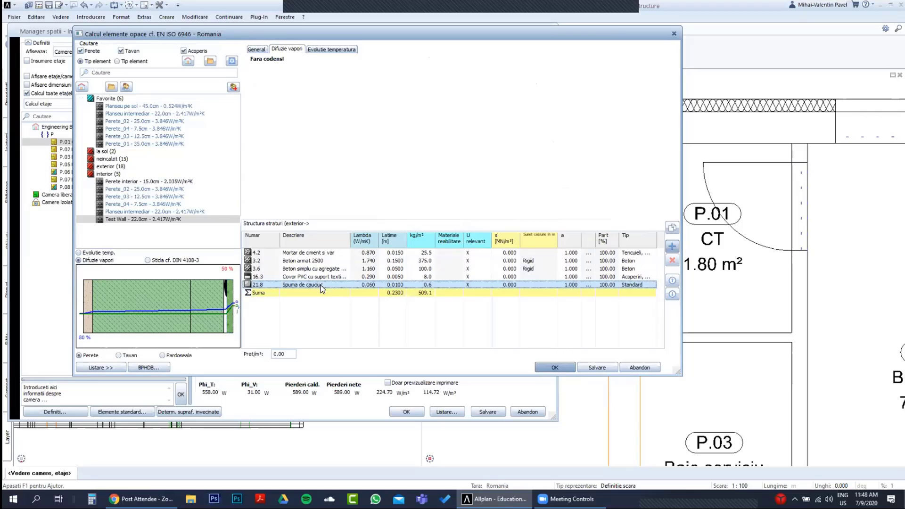
click(671, 262)
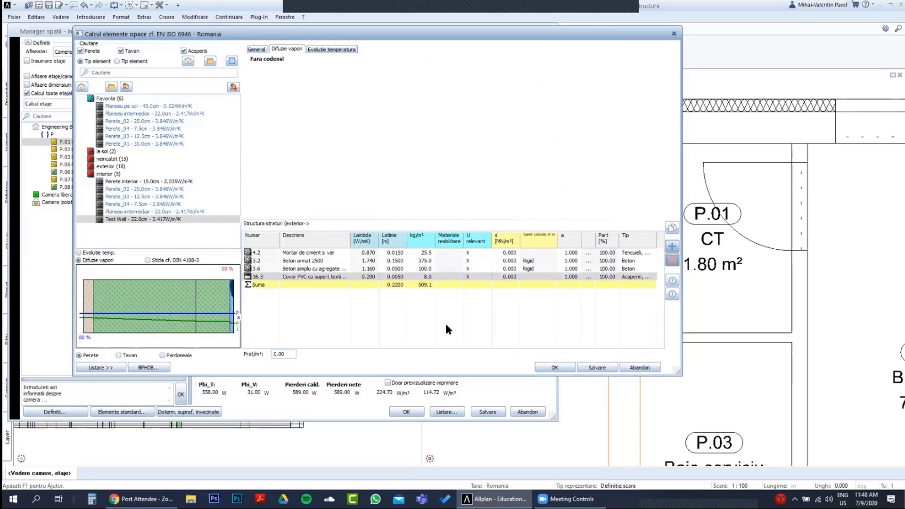
key(ctrl)
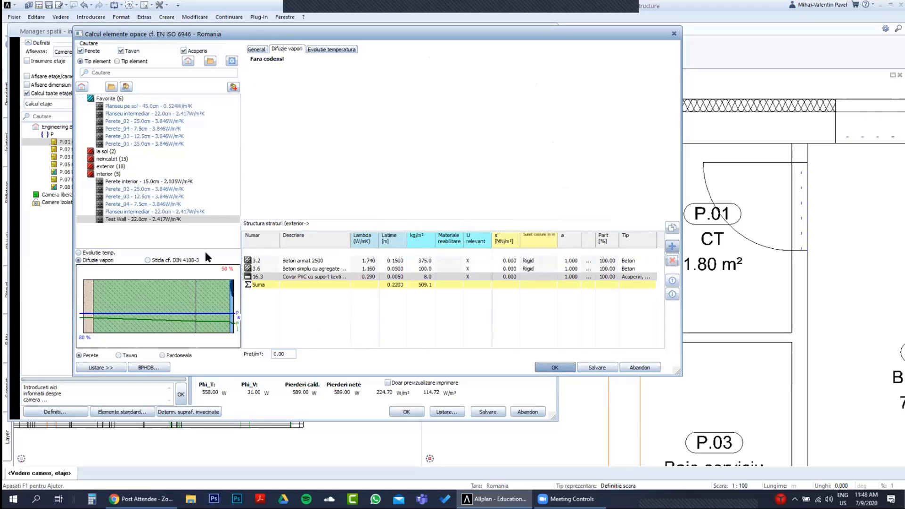
Examine the general values, vapour diffusion results and both section previews of the interior 25 cm Perete_02 element.
click(126, 189)
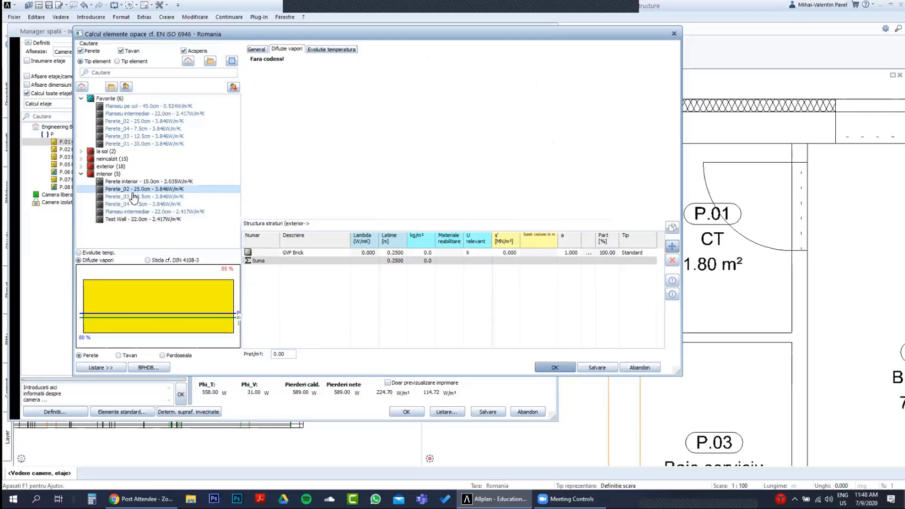
click(257, 50)
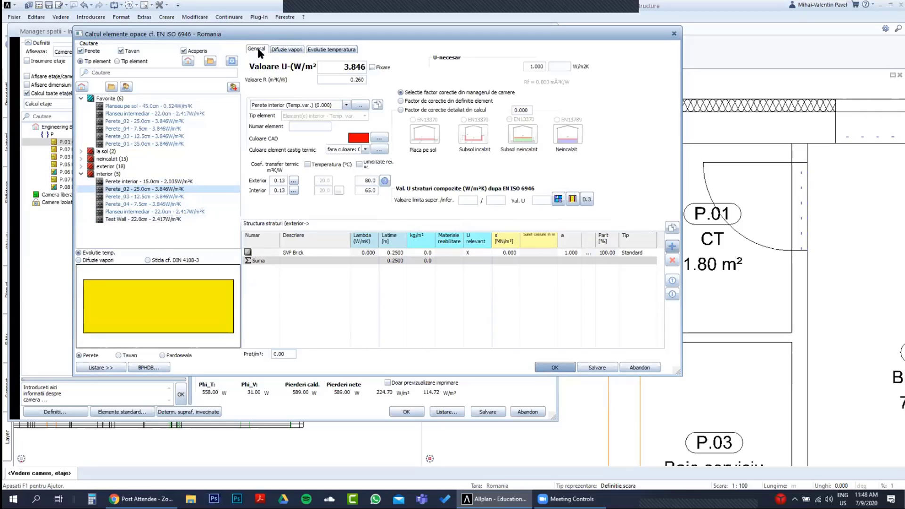
click(287, 49)
click(94, 253)
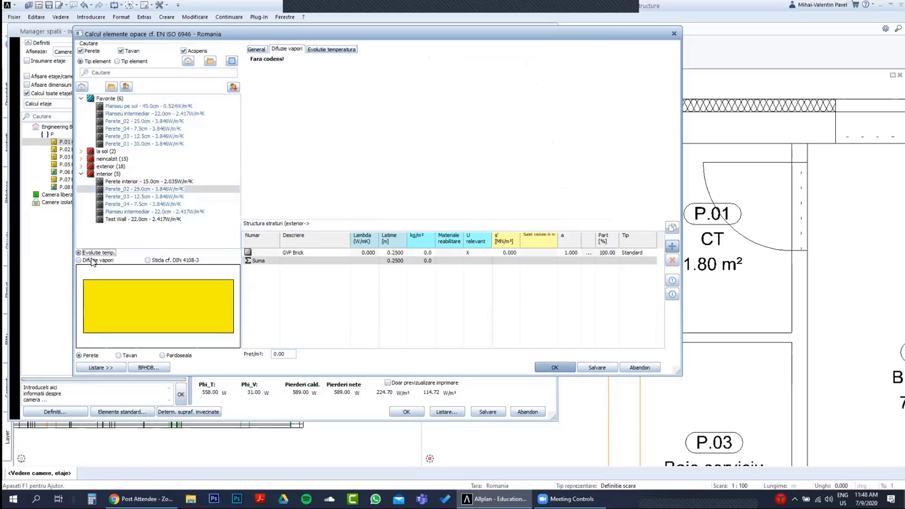
click(93, 260)
click(99, 252)
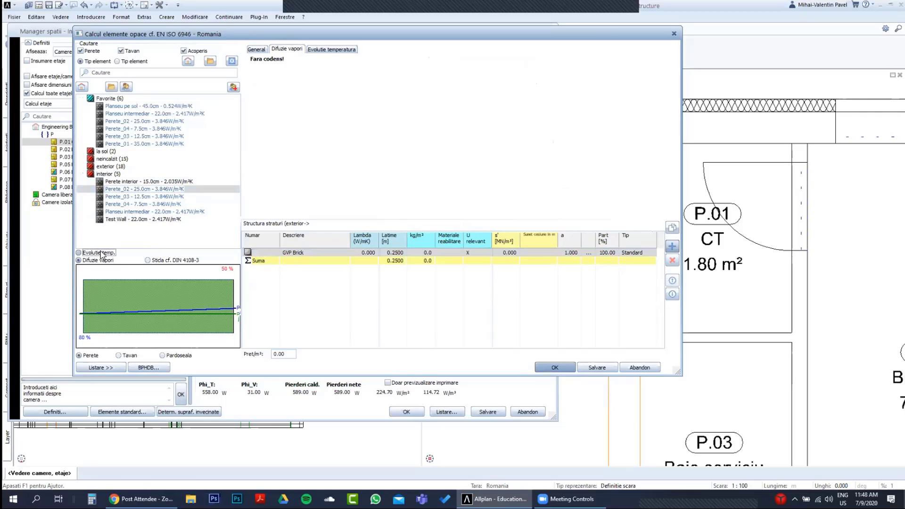
Examine the general values, vapour diffusion and temperature evolution of the exterior element Pereti ext. caramida si izolatie.
click(81, 165)
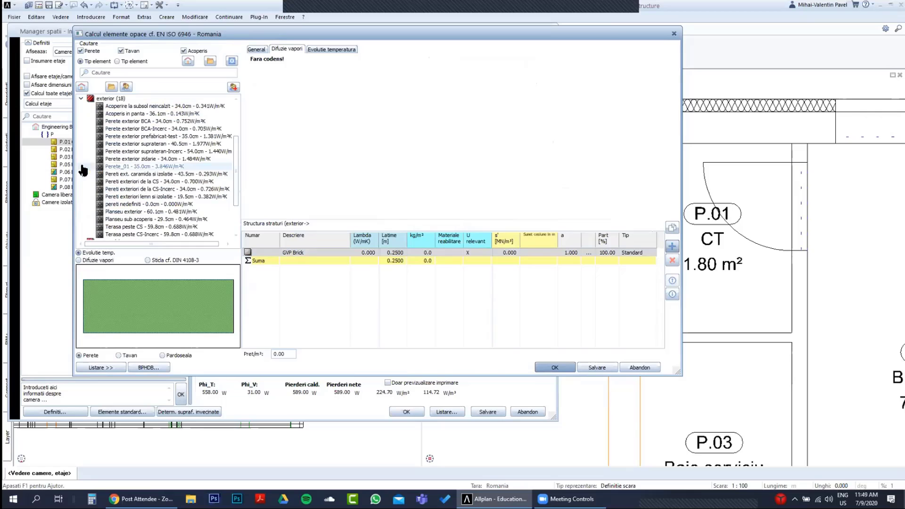
click(132, 174)
click(256, 49)
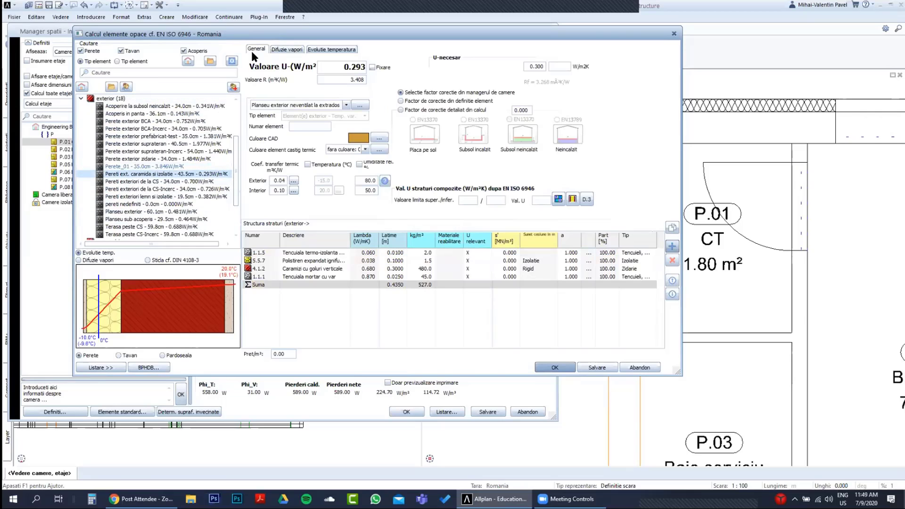
click(101, 261)
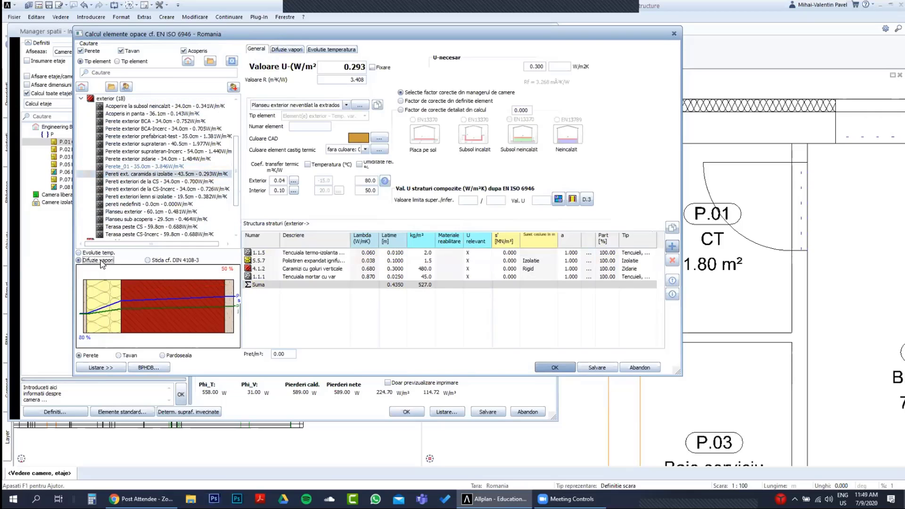
click(286, 50)
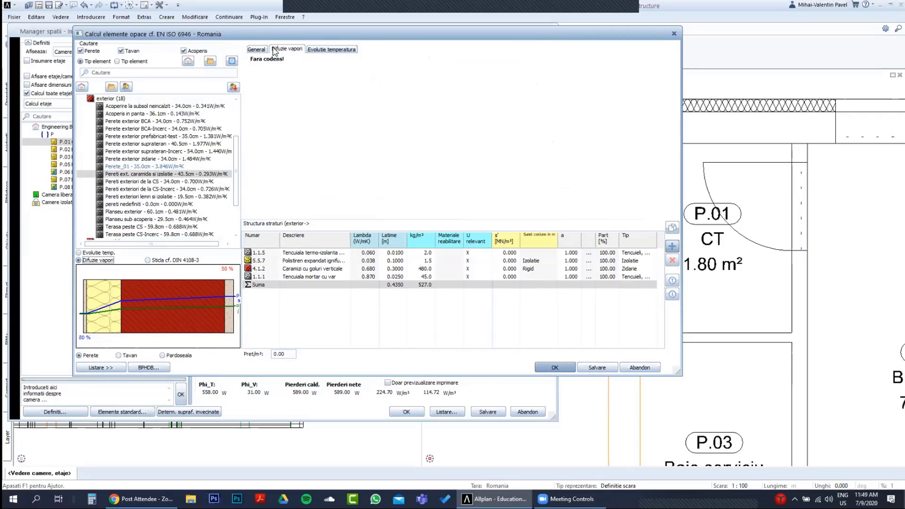
click(89, 255)
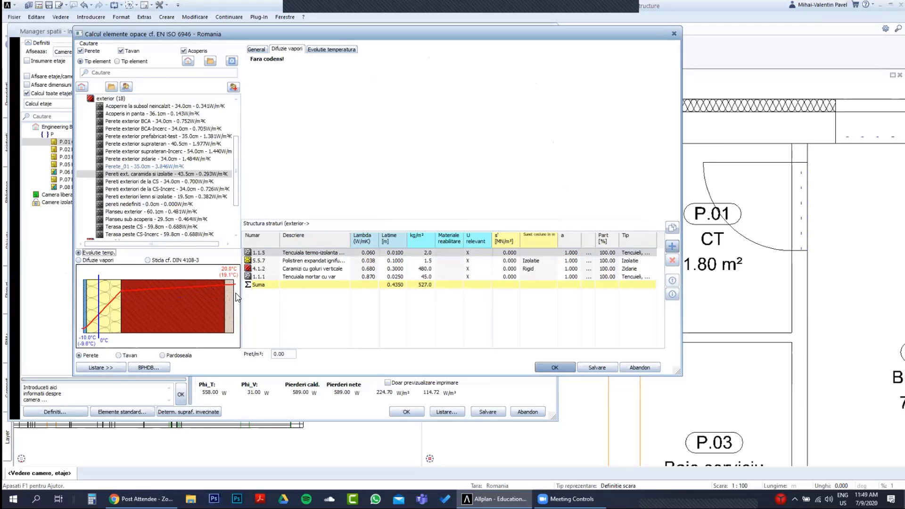
key(ctrl)
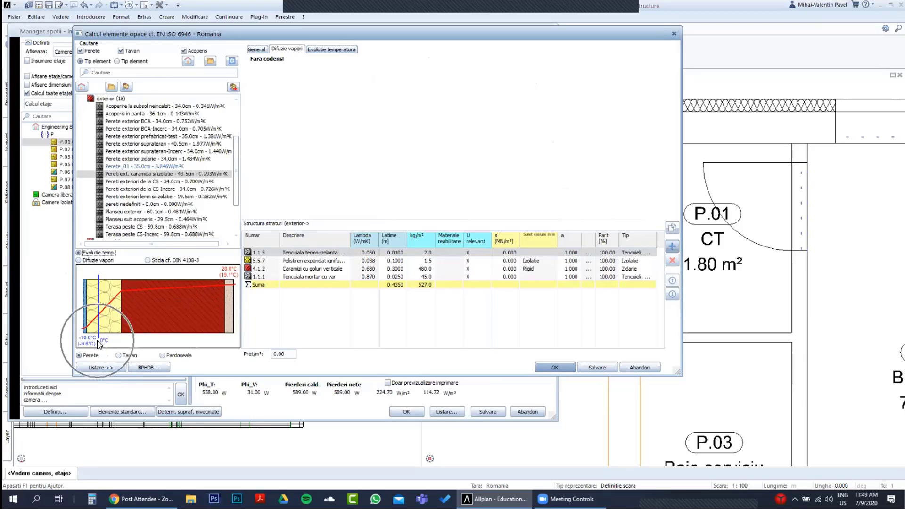
Compare the general and vapour diffusion results of Pereti ext. caramida si izolatie with the vapour diffusion of both Terasa peste CS elements.
click(257, 49)
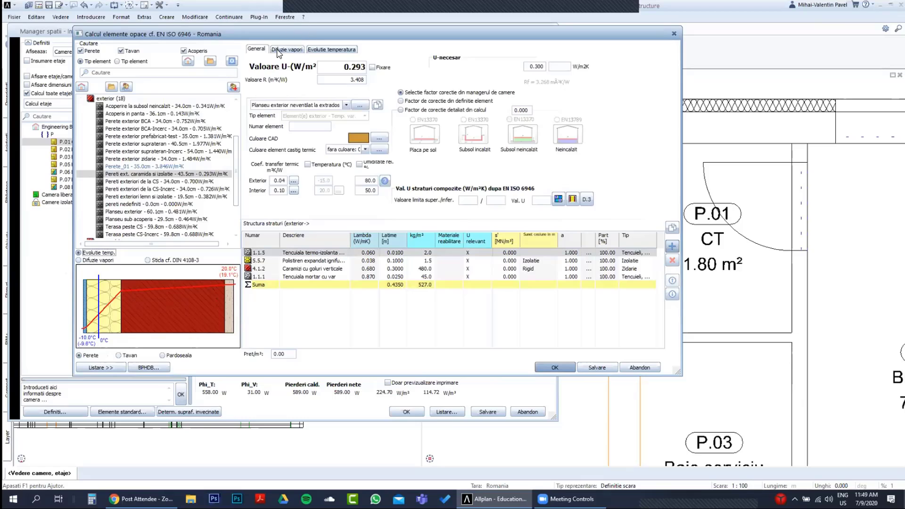
click(286, 48)
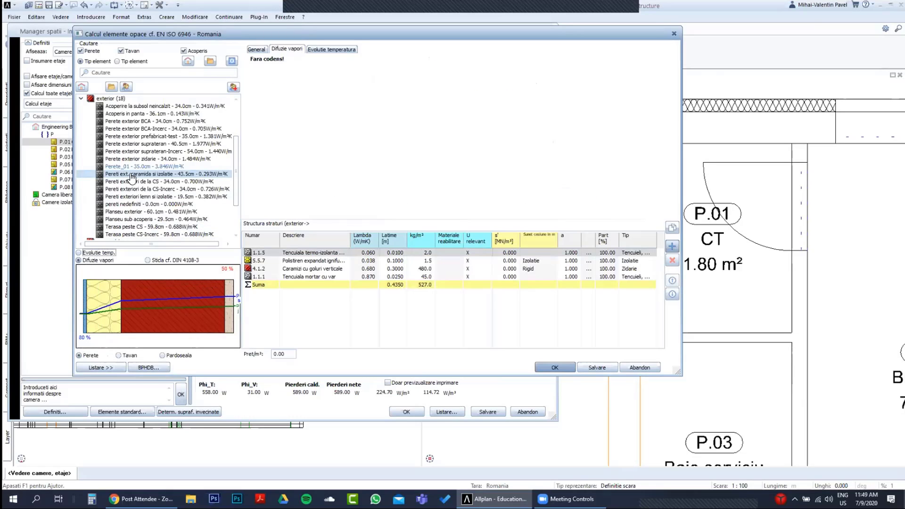
scroll(132, 179, down, 2)
click(139, 196)
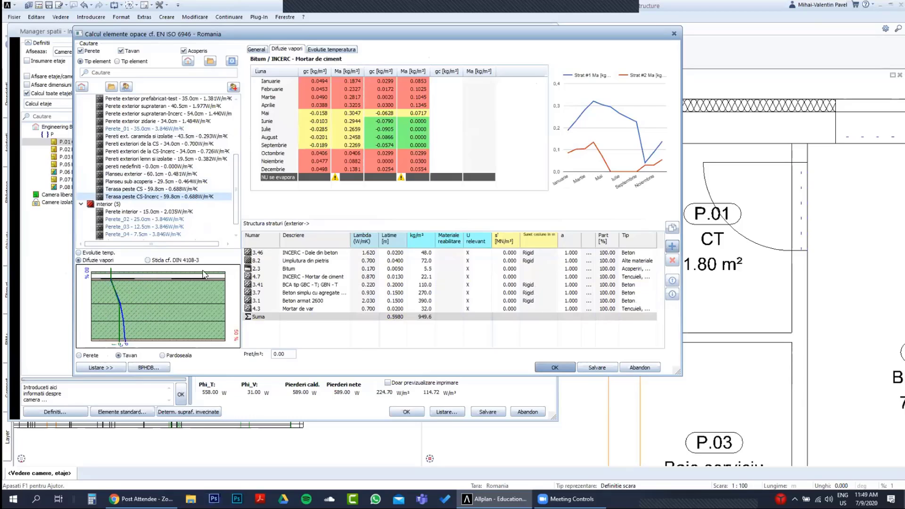
click(124, 189)
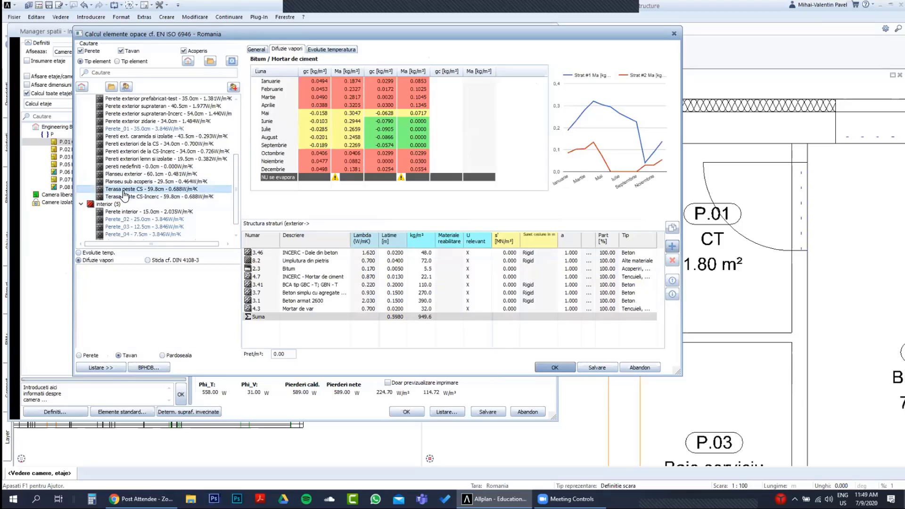
Examine the Planseu sub acoperis element's general values, section previews, monthly vapour diffusion table and individual material layers.
click(125, 183)
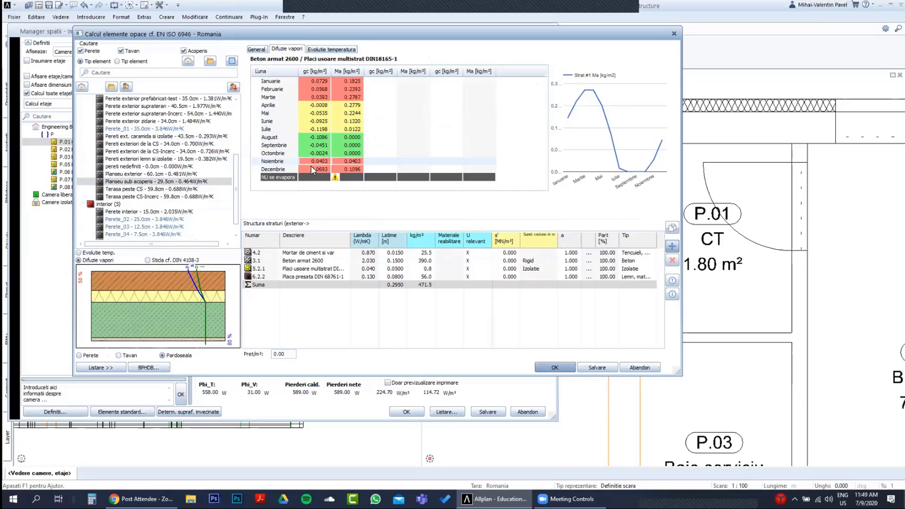
click(256, 49)
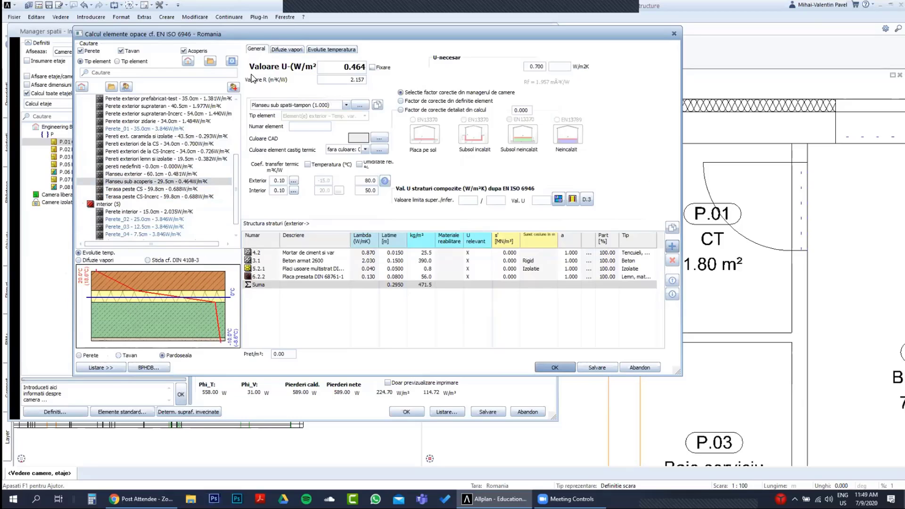
click(97, 261)
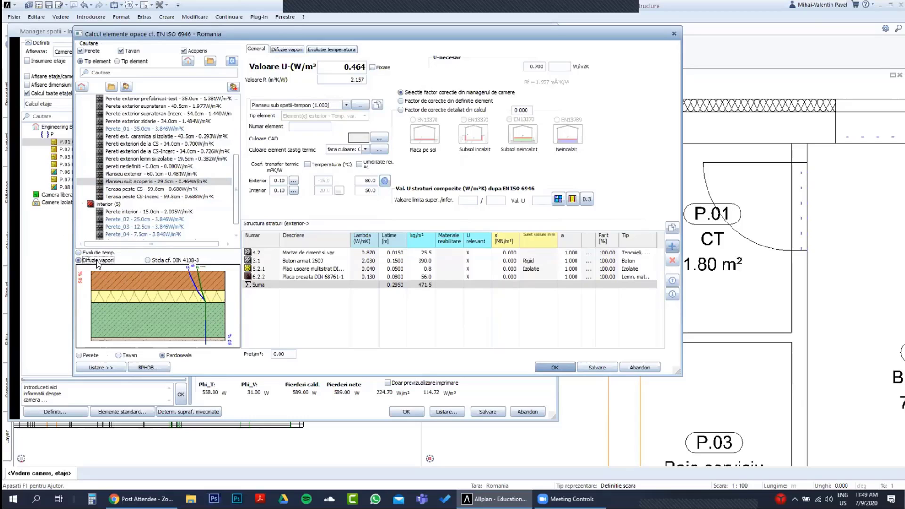
click(287, 49)
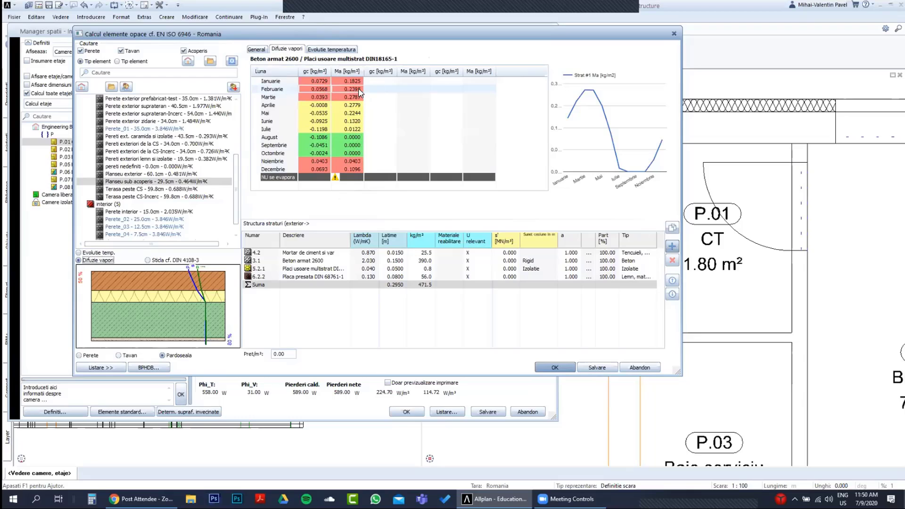
click(367, 96)
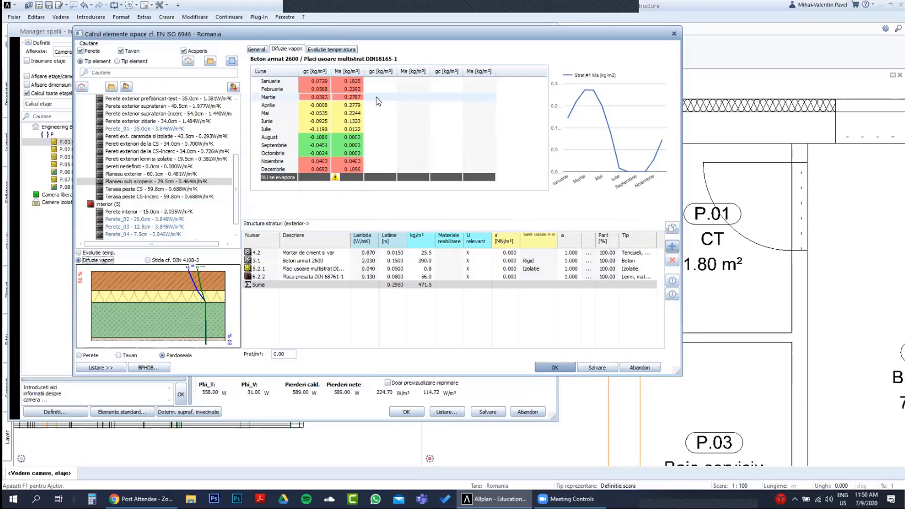
click(343, 122)
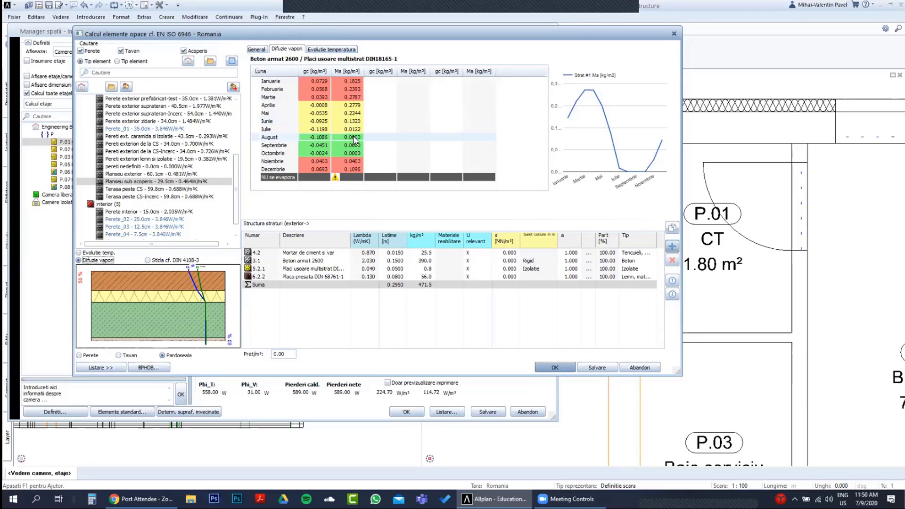
click(336, 146)
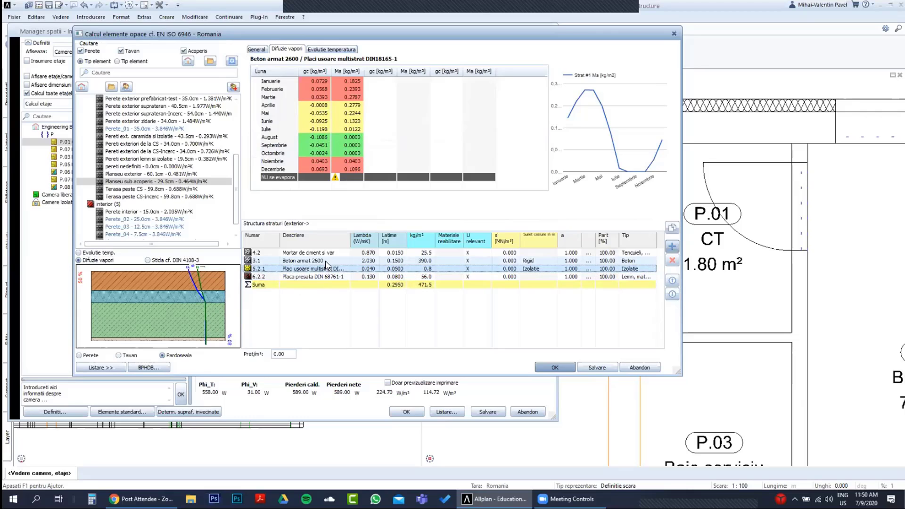
click(326, 259)
click(325, 253)
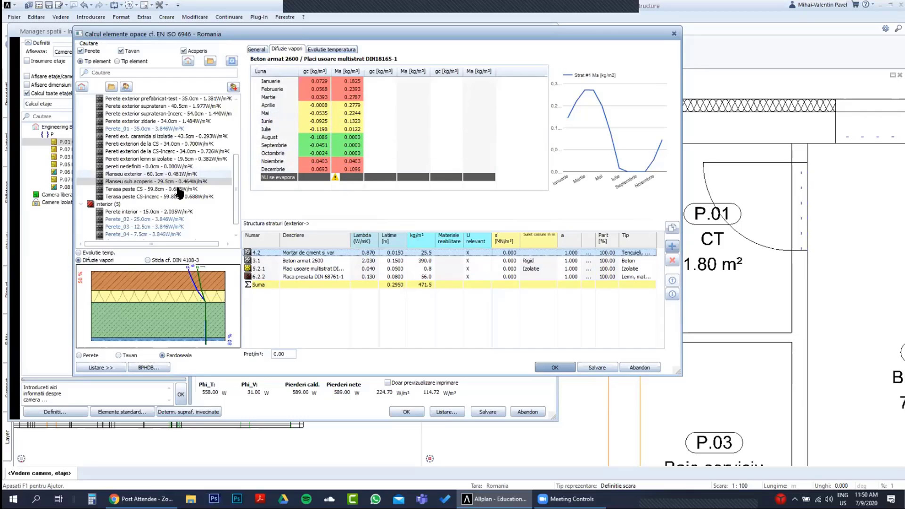
Check the vapour diffusion result of the interior Test Wall element and show its temperature evolution preview.
scroll(169, 204, up, 5)
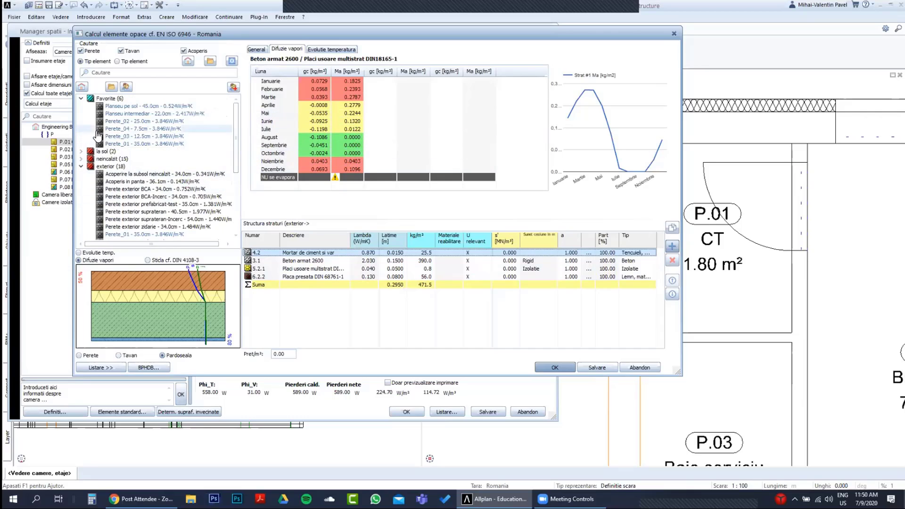
click(81, 166)
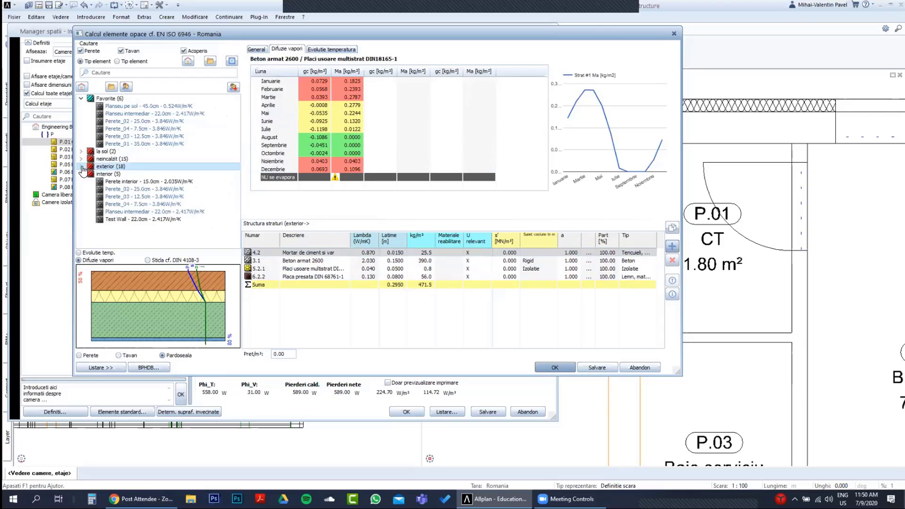
click(119, 220)
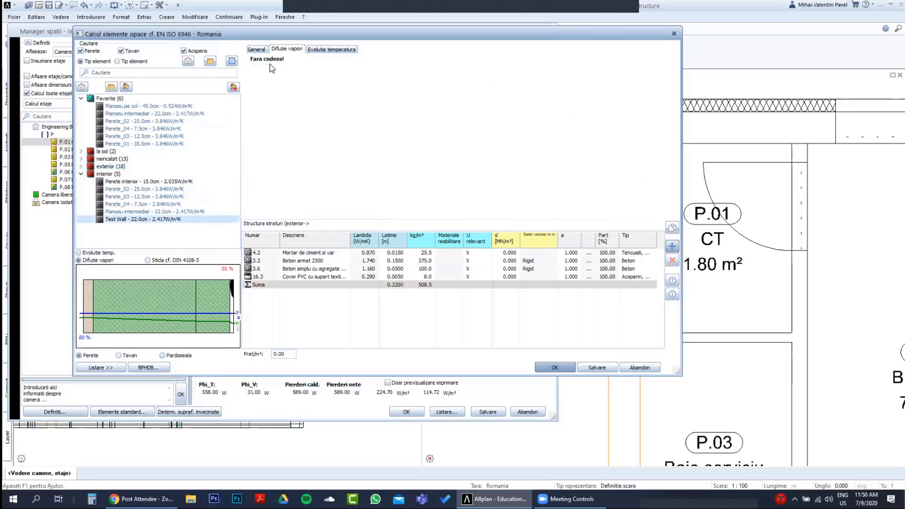
click(269, 70)
click(107, 252)
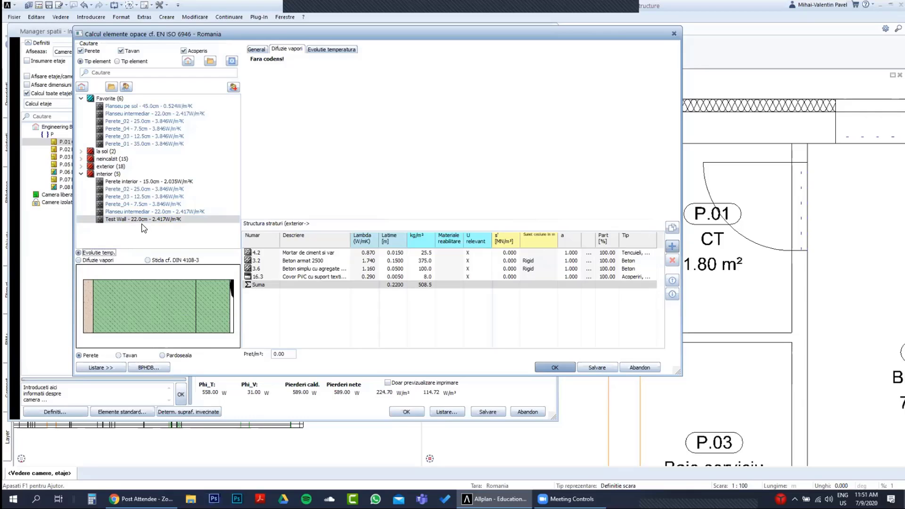
Delete the Test Wall element and close the opaque element calculation without saving.
right_click(132, 220)
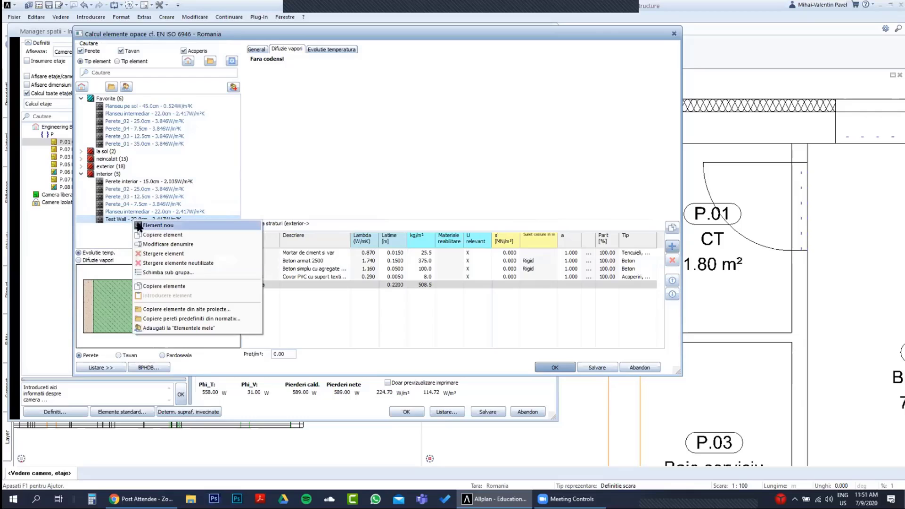
click(220, 255)
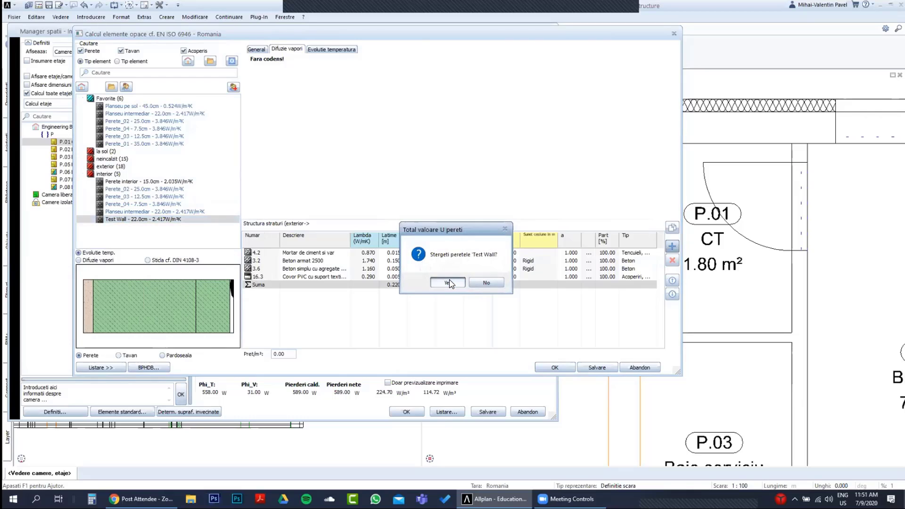
click(431, 278)
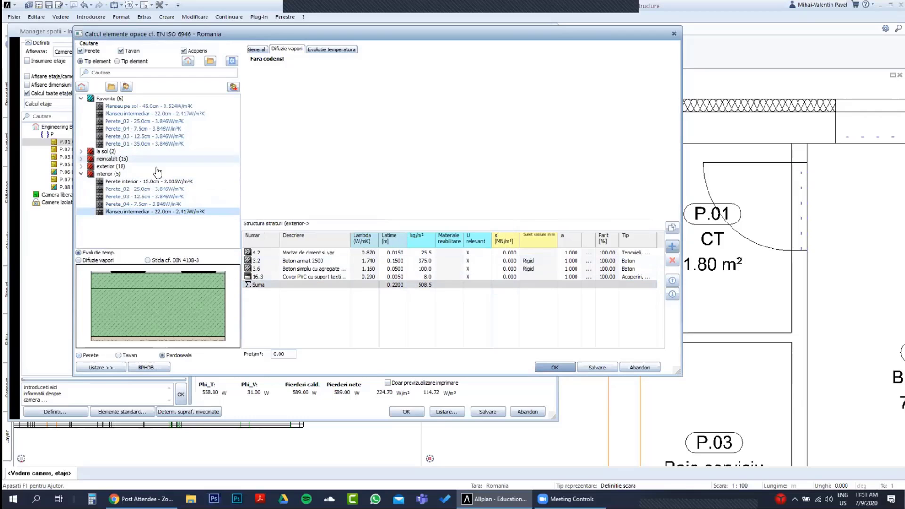
click(624, 367)
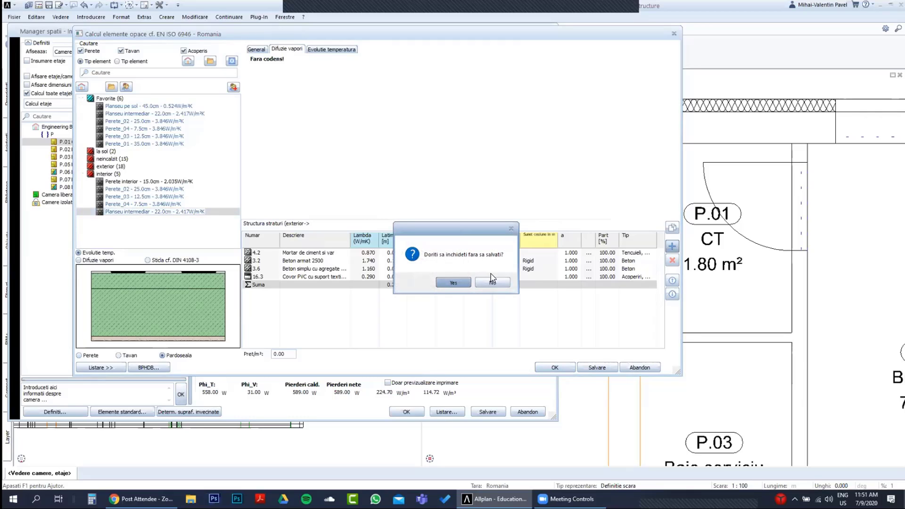
click(455, 282)
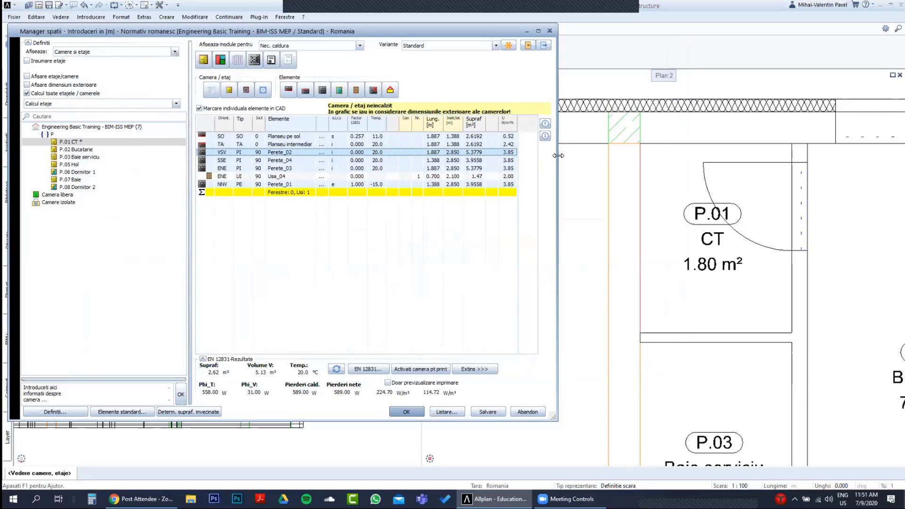
Widen the space manager, confirm it and update the attributes in all rooms.
drag(558, 155, 600, 153)
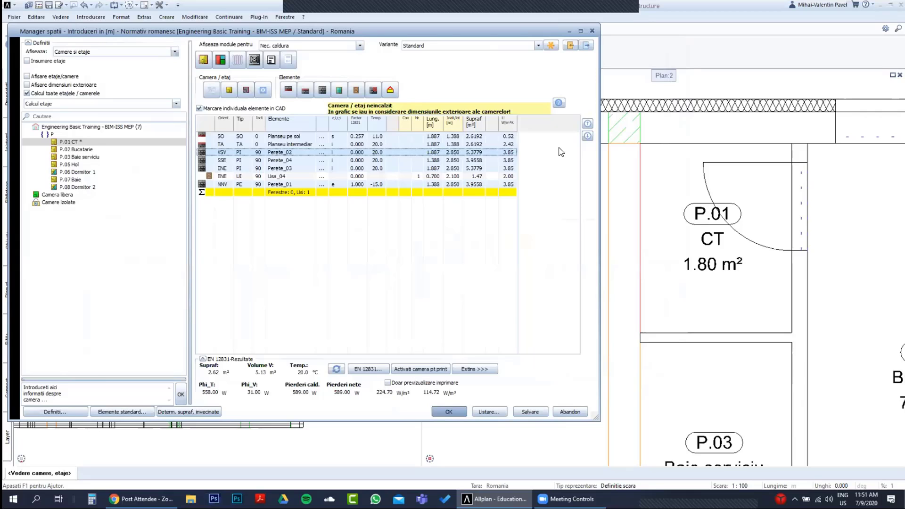
scroll(687, 187, down, 5)
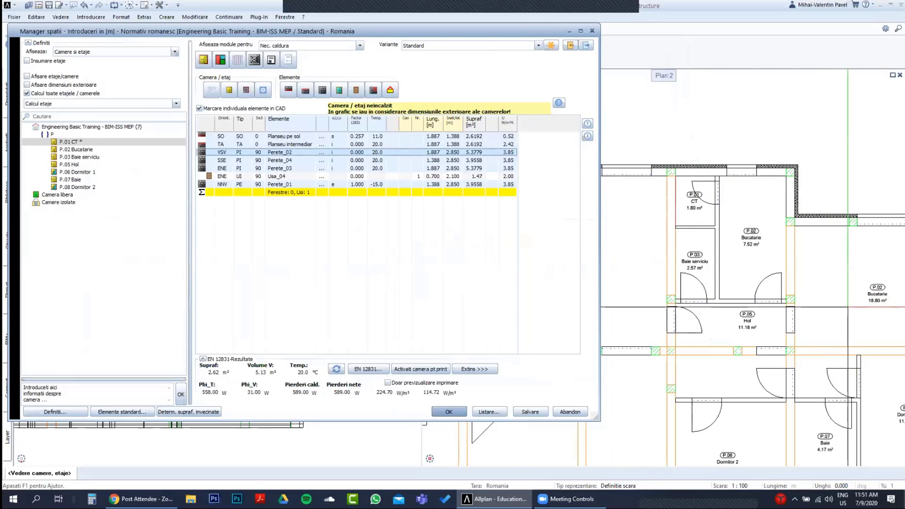
middle_drag(848, 311, 786, 278)
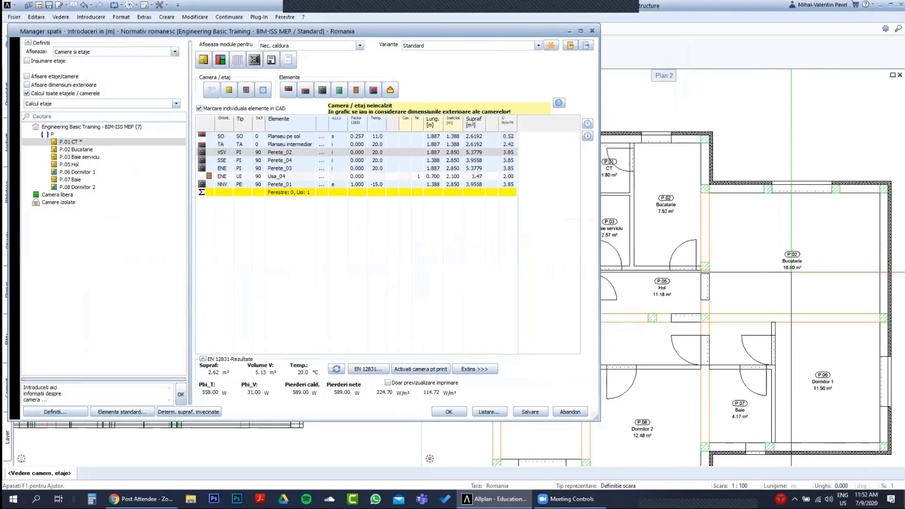
click(792, 272)
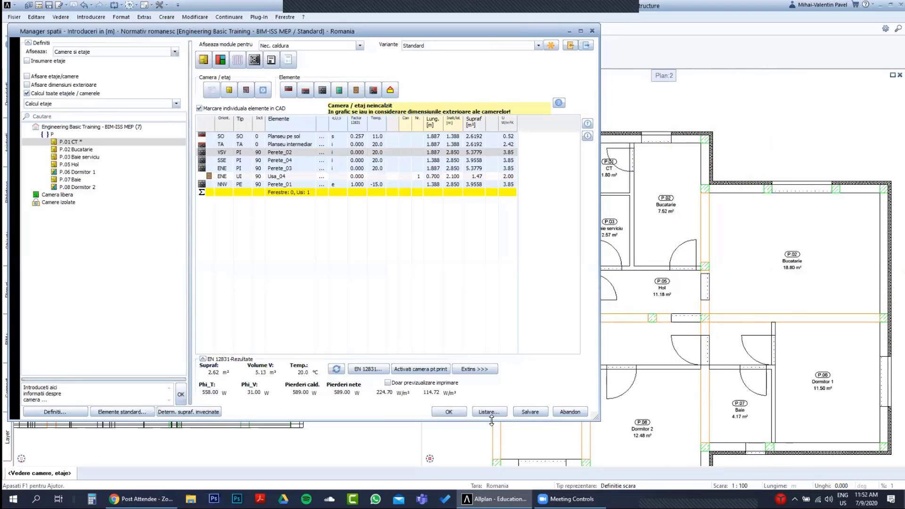
click(450, 412)
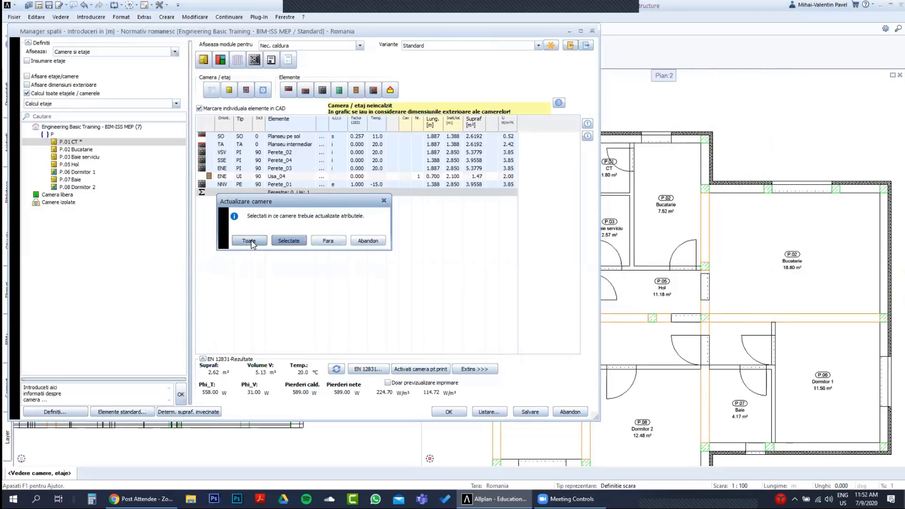
click(248, 241)
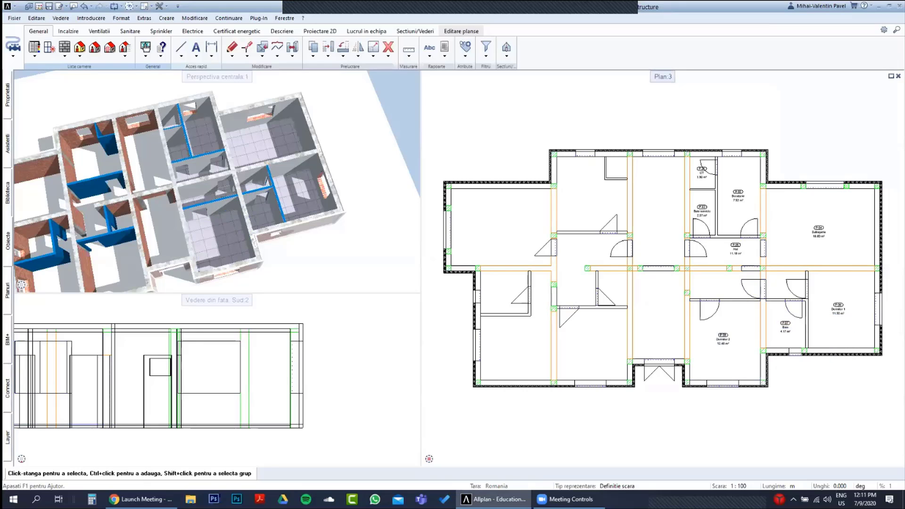
Run the automatic element determination with the existing definitions and take over all rooms, keeping the data already entered for existing rooms.
scroll(647, 259, up, 6)
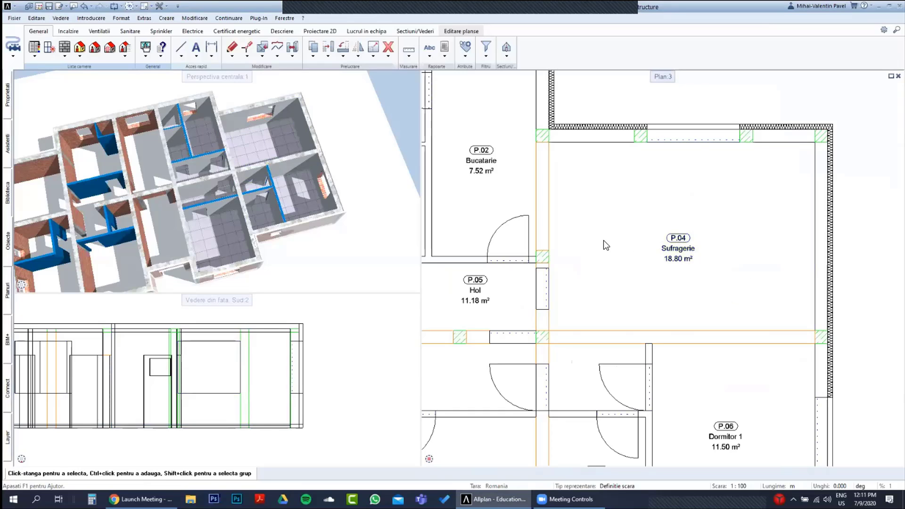
click(50, 55)
click(49, 55)
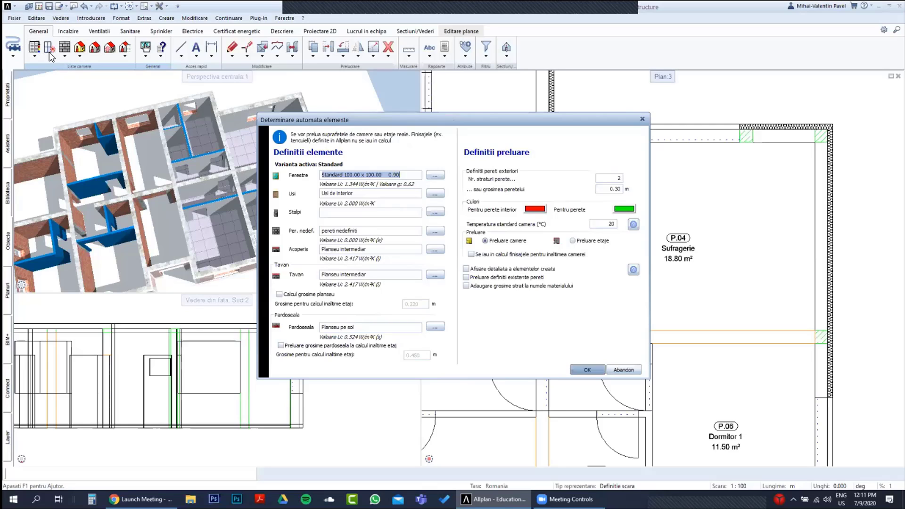
key(ctrl)
key(ctrl)
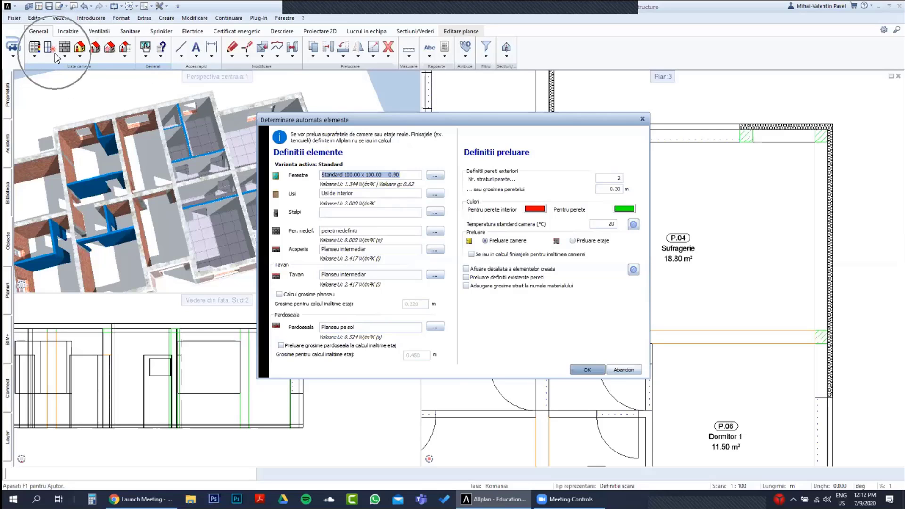
click(588, 370)
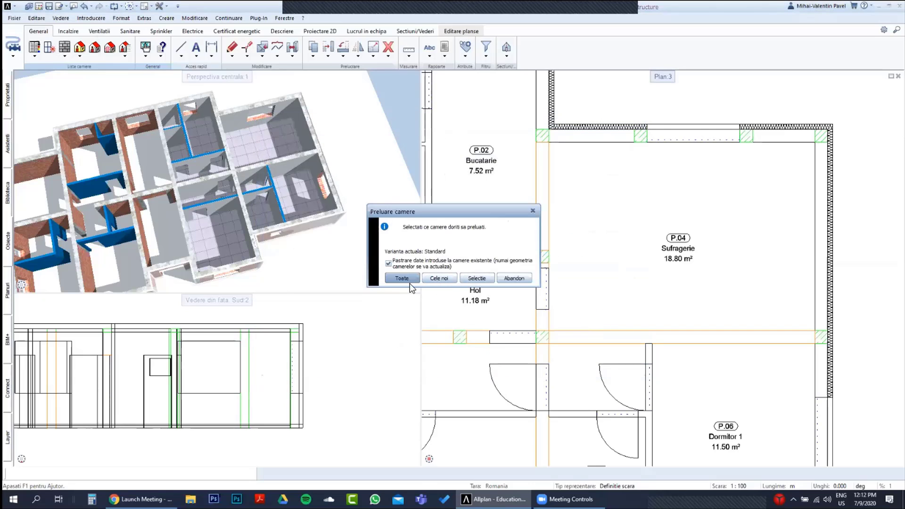
click(407, 279)
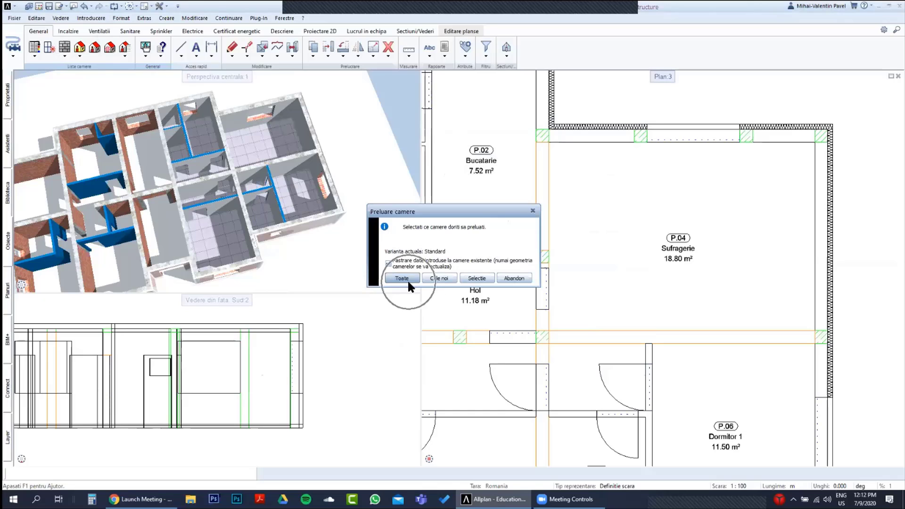
click(407, 279)
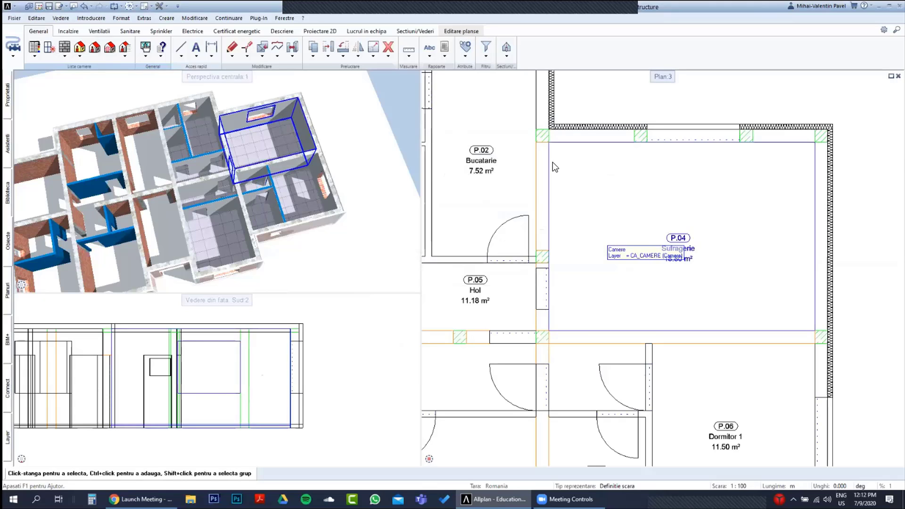
Reopen the space manager and locate room P.04 Sufragerie in the room list.
click(77, 58)
click(88, 63)
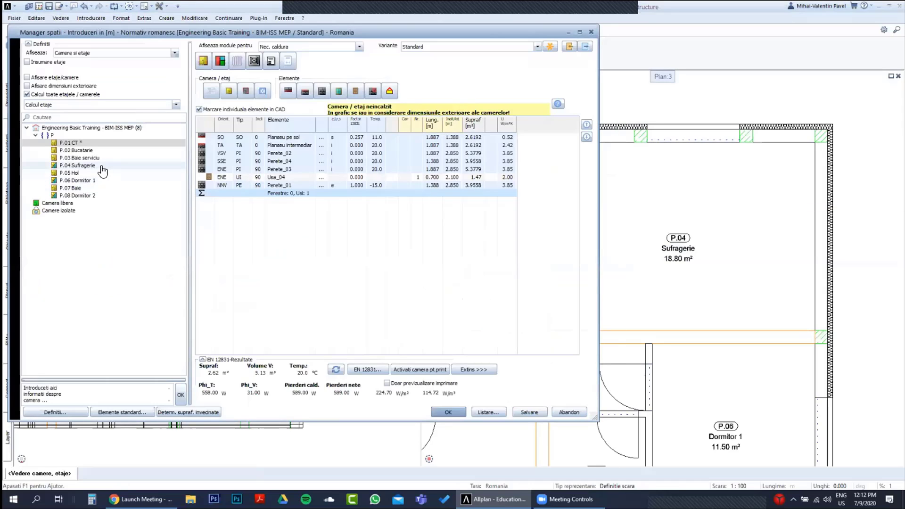
click(102, 171)
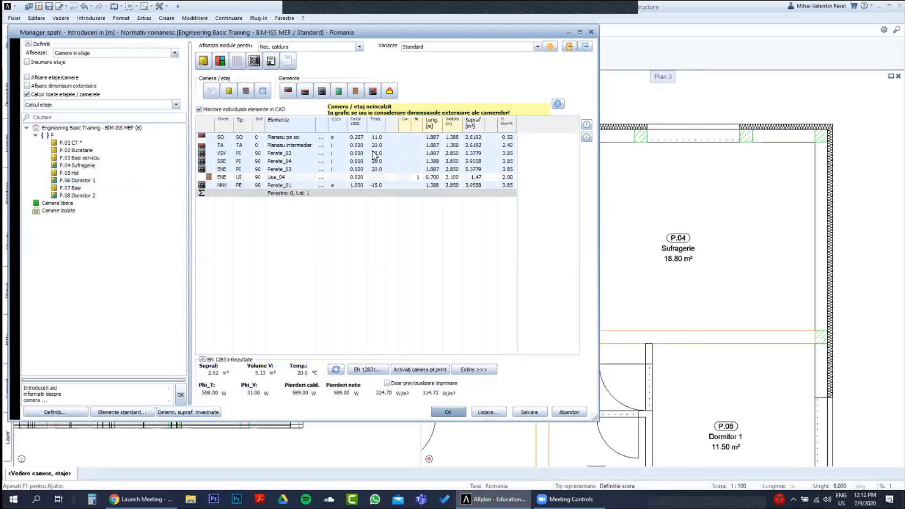
Highlight the interior walls of P.01 CT and the window of P.04 Sufragerie in the plan to check their positions.
click(202, 160)
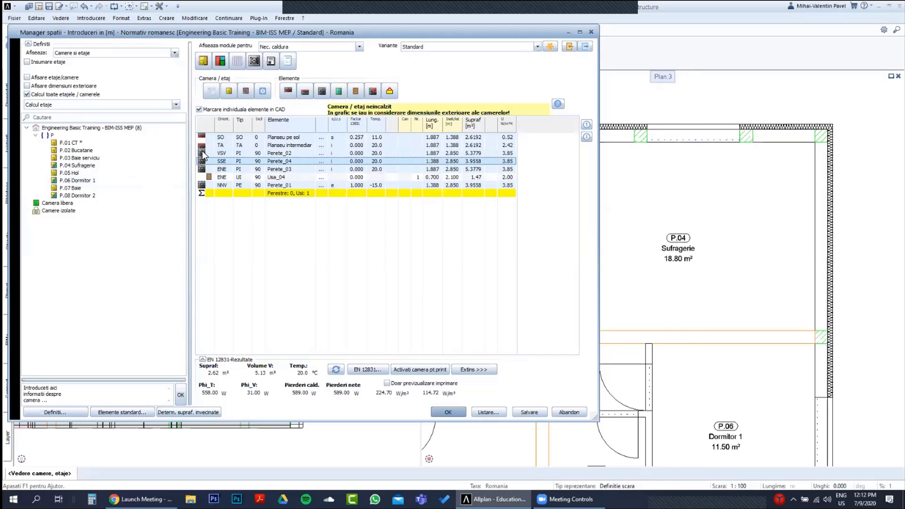
click(202, 152)
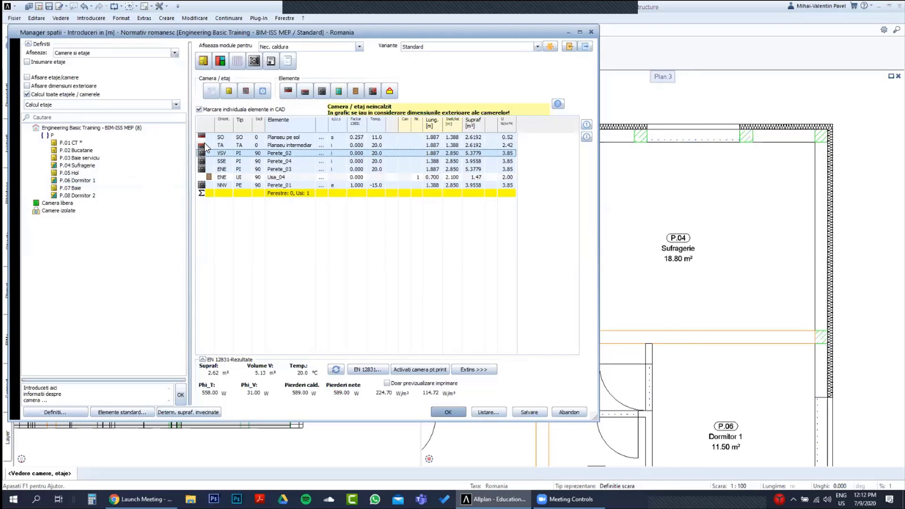
click(203, 168)
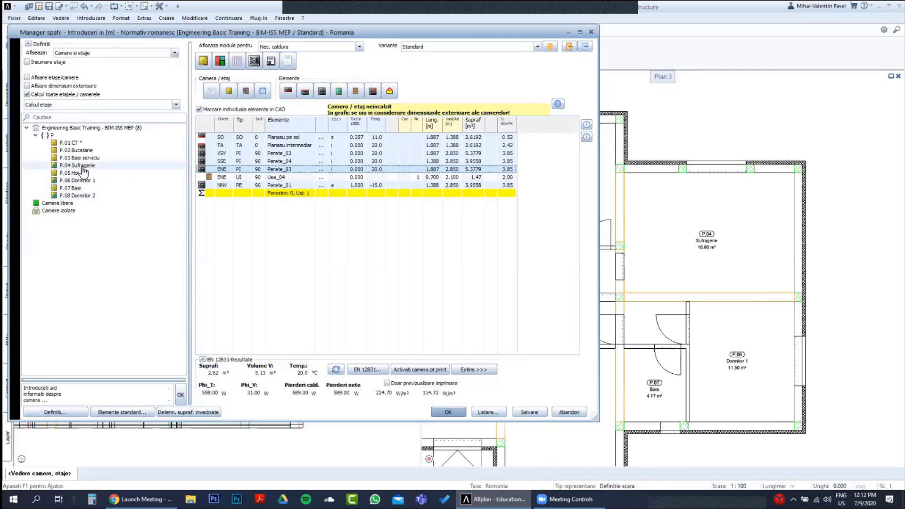
click(82, 166)
click(213, 194)
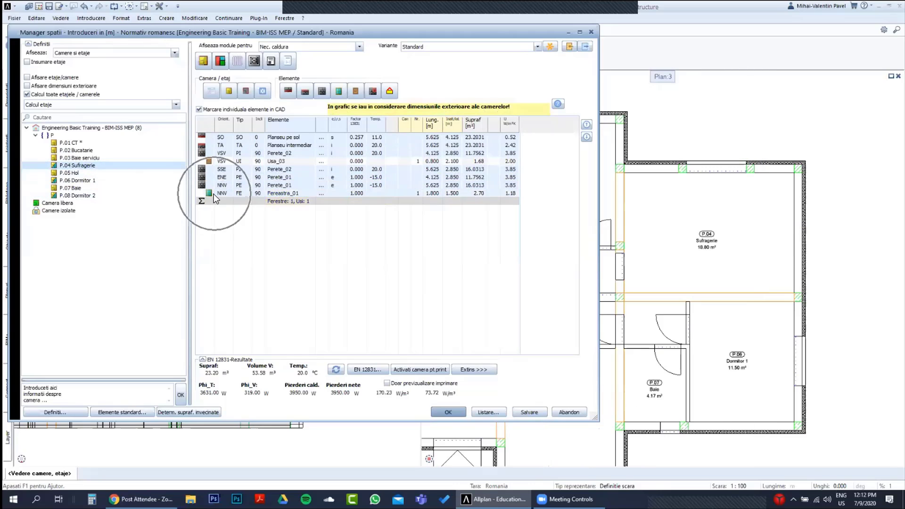
click(212, 191)
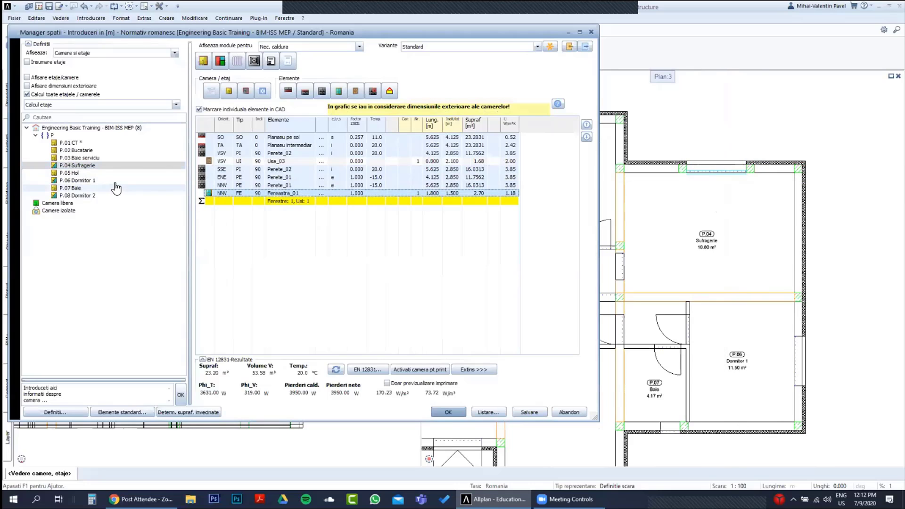
Review the element lists of rooms P.01 CT, P.02 Bucatarie and P.03 Baie serviciu against the floor plan.
click(180, 144)
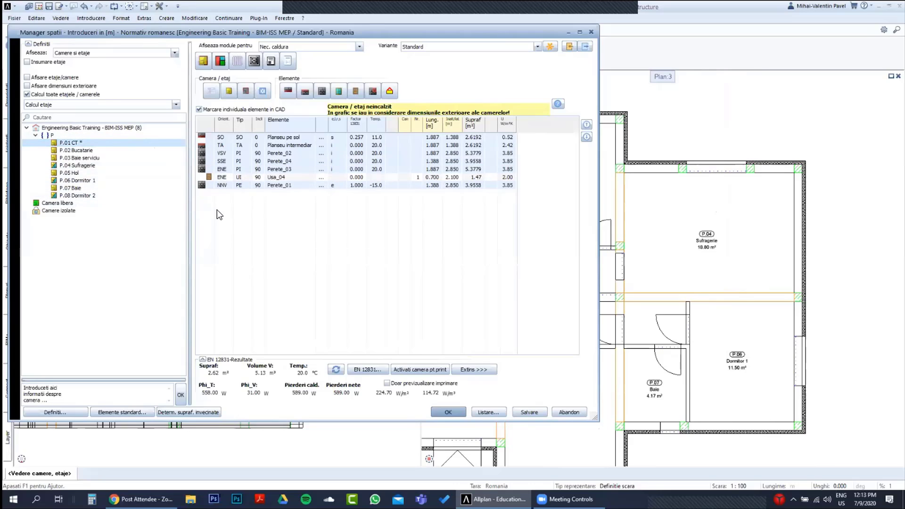
click(92, 151)
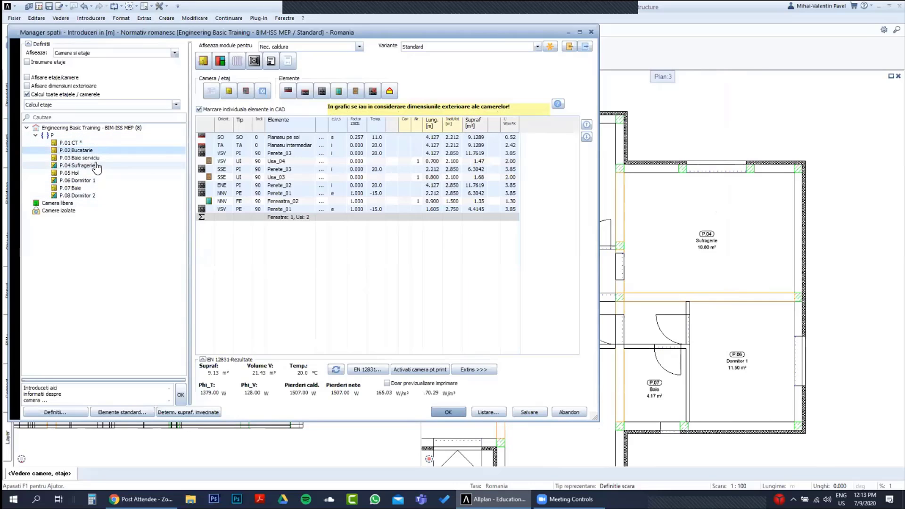
click(93, 158)
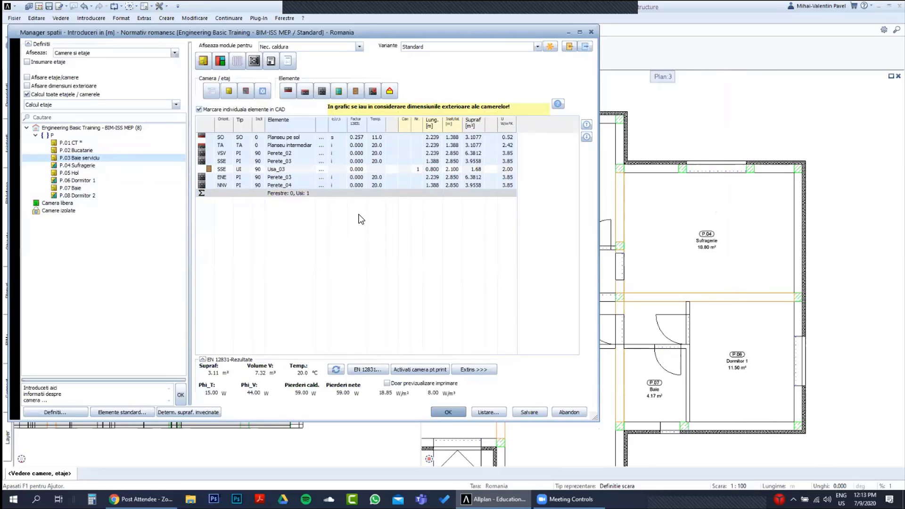
scroll(726, 251, down, 2)
scroll(727, 251, up, 1)
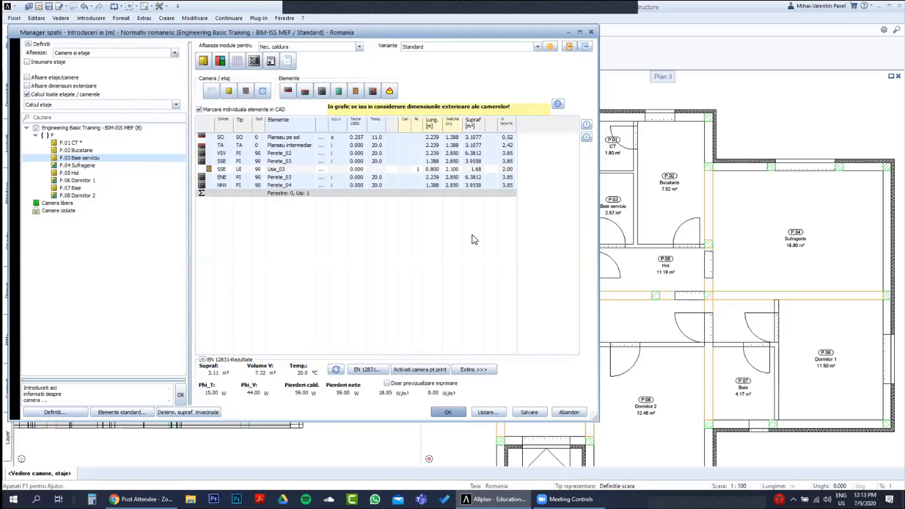
Export the EN 12831 heat-loss calculation to Excel for all rooms, including the unheated ones.
click(74, 143)
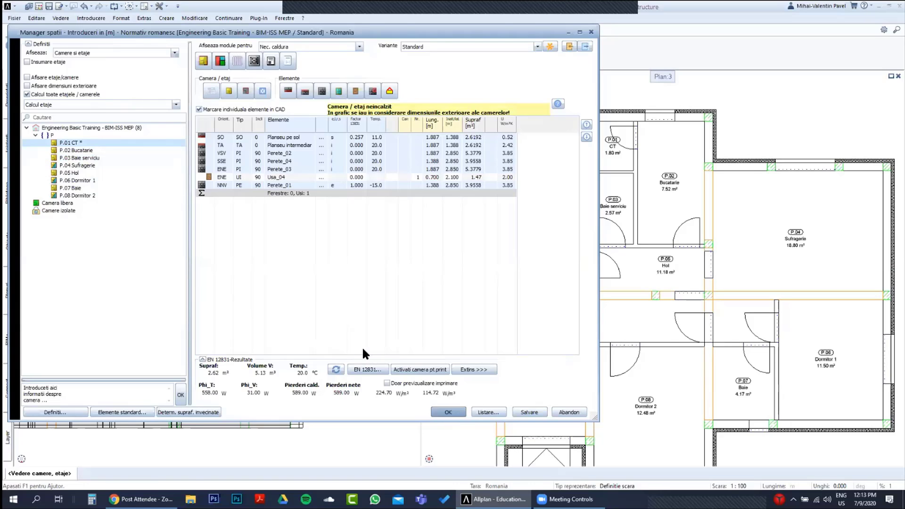
click(372, 372)
click(372, 373)
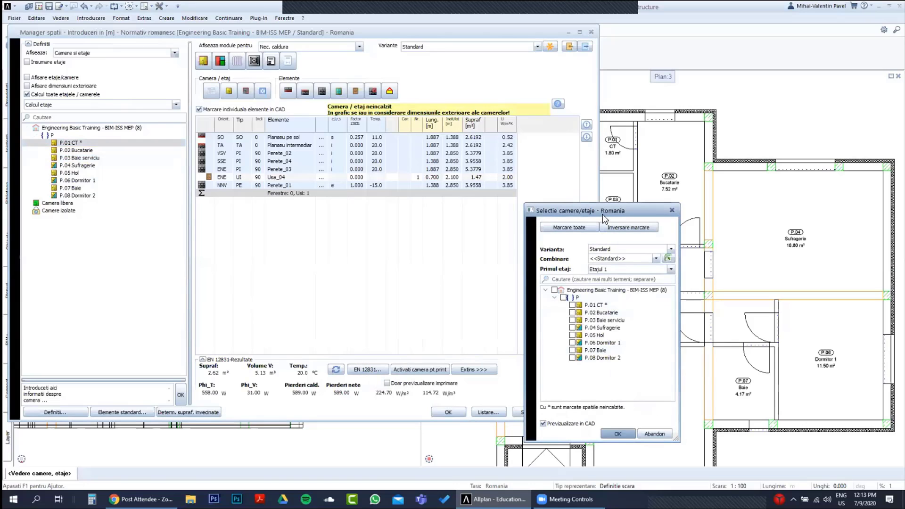
drag(602, 211, 594, 155)
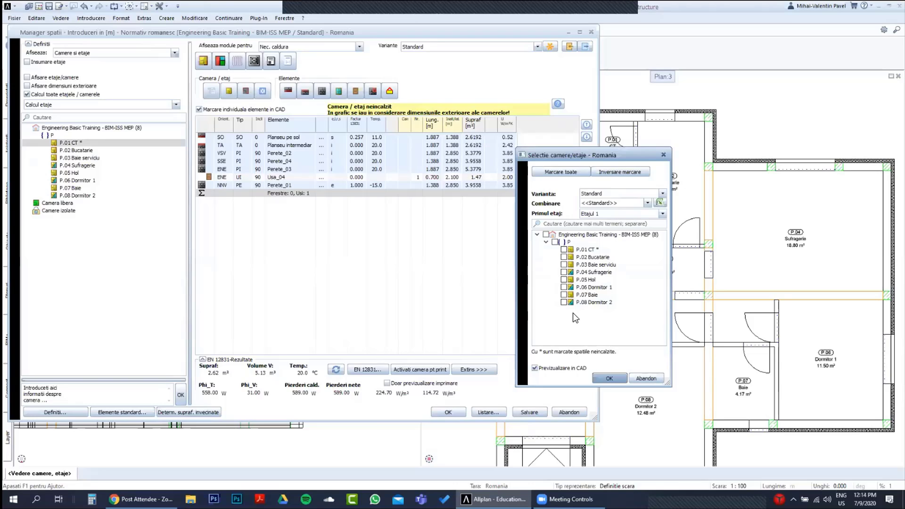
click(571, 176)
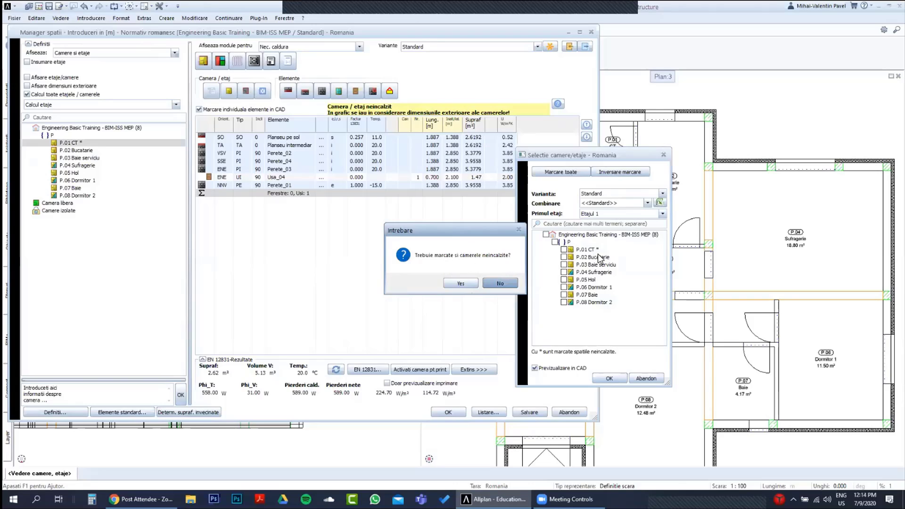
key(ctrl)
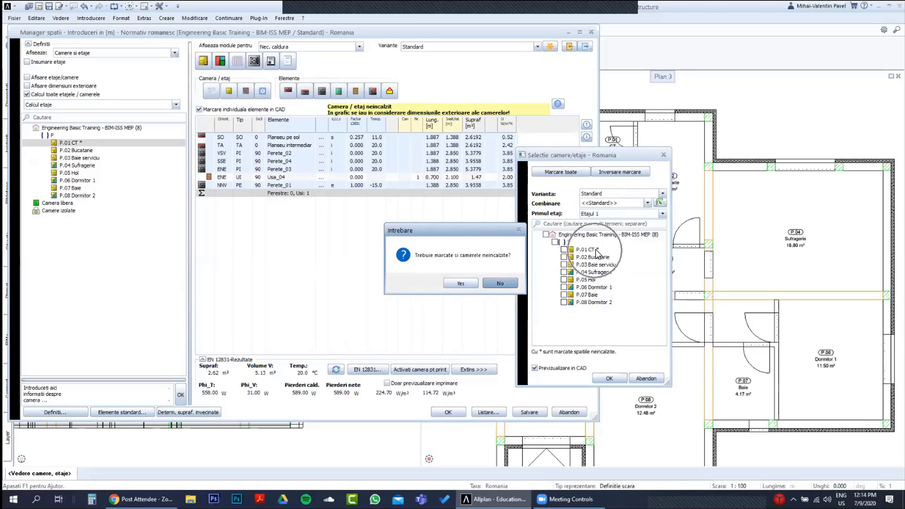
click(462, 283)
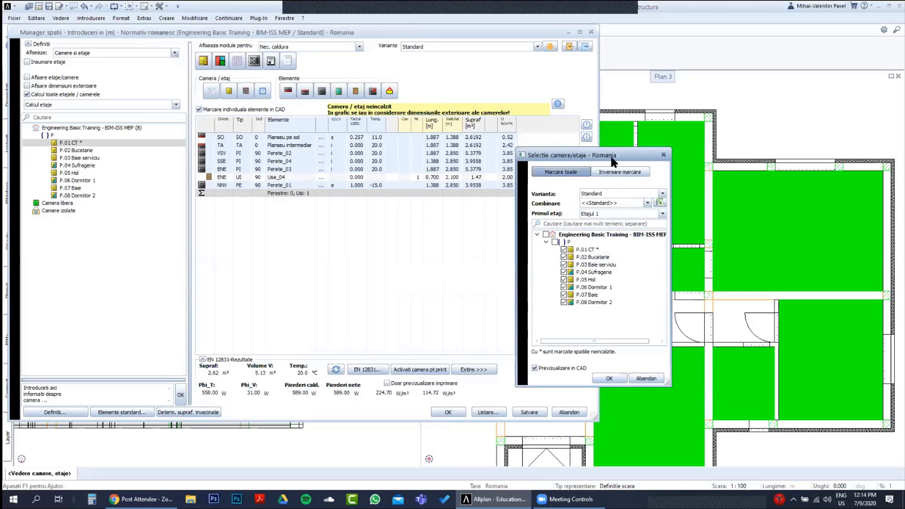
drag(612, 154, 519, 149)
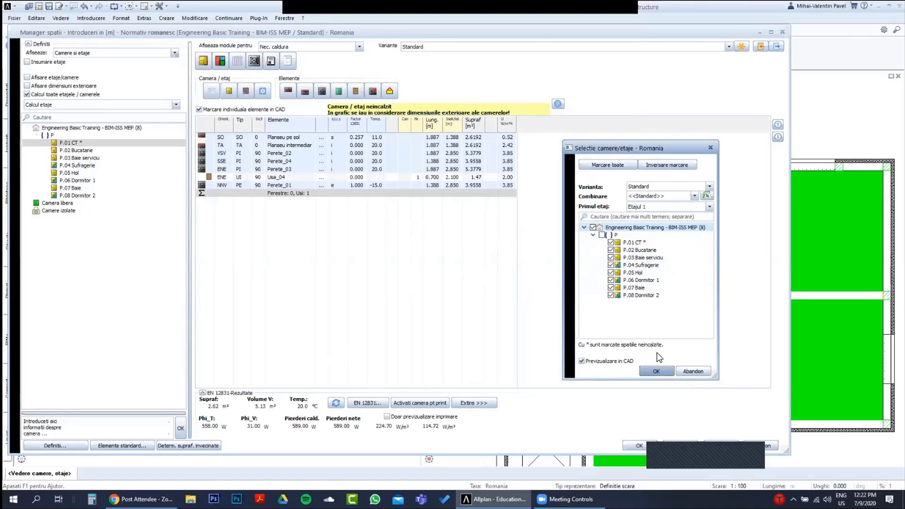
click(657, 370)
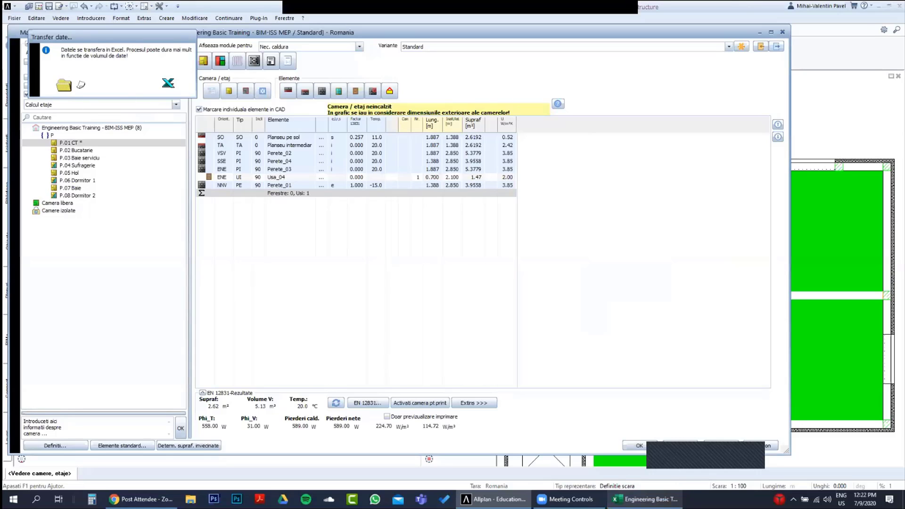
Switch to the exported Excel workbook and examine the sheets for rooms P.02 to P.04 and general sheet A, with the window maximised.
mouse_move(645, 499)
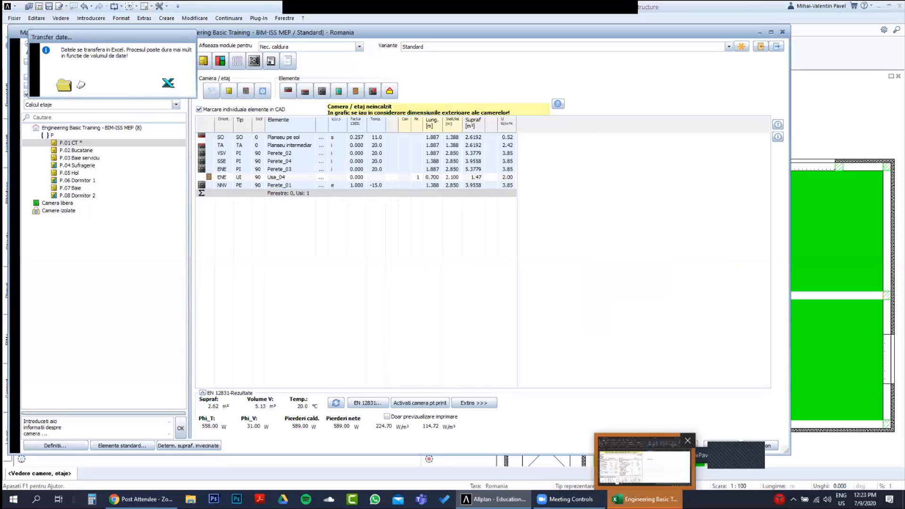
click(647, 481)
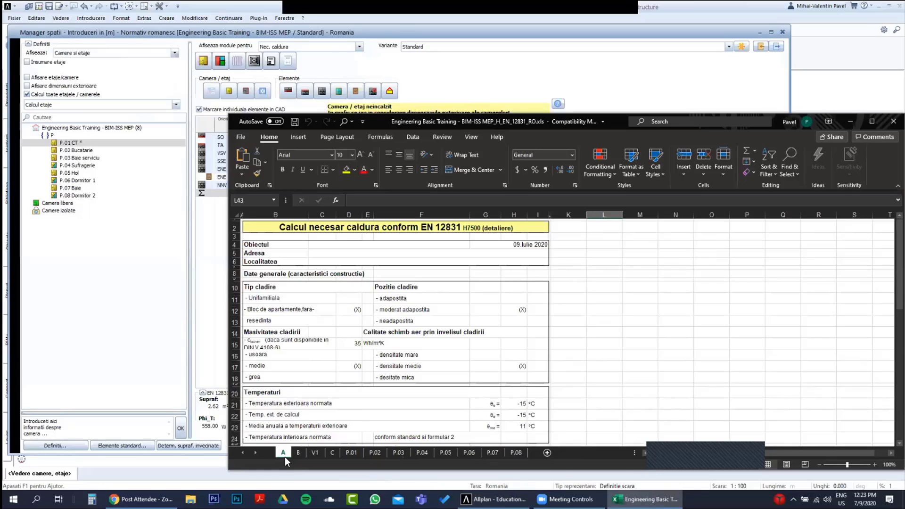
click(382, 452)
click(398, 453)
click(418, 453)
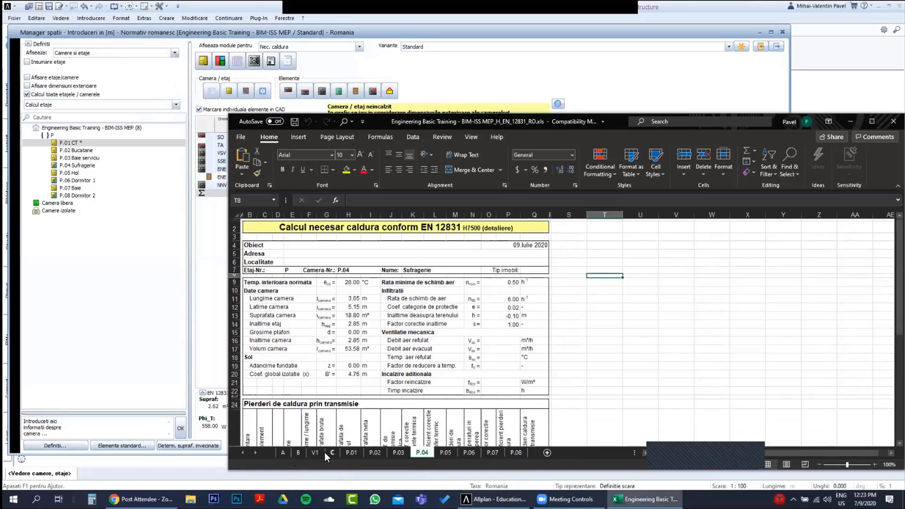
click(284, 453)
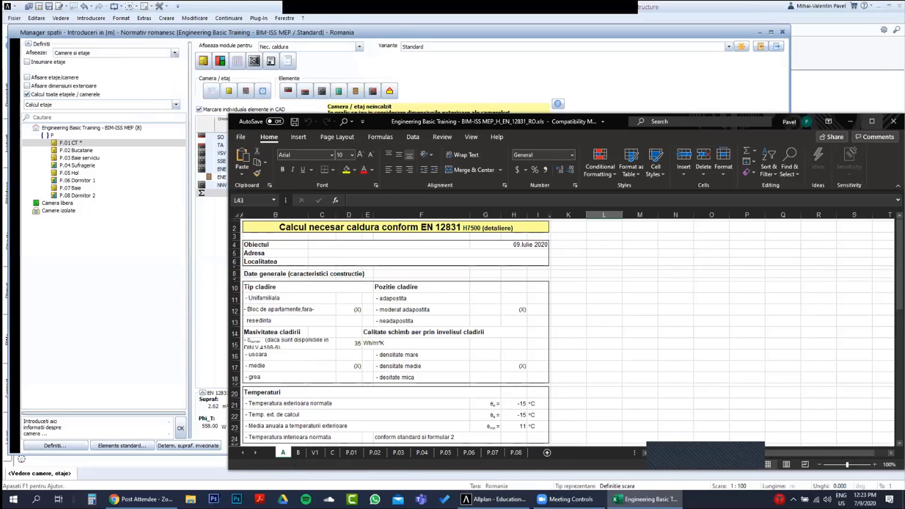
click(872, 121)
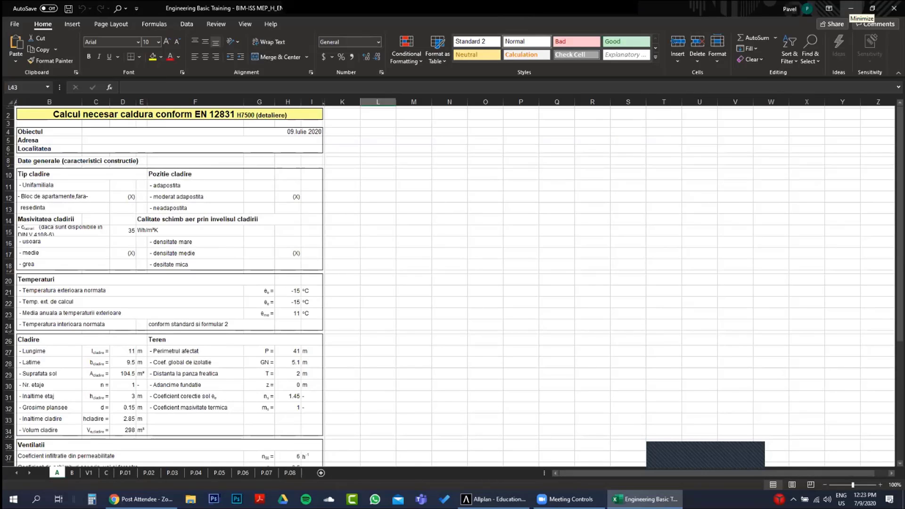
click(851, 8)
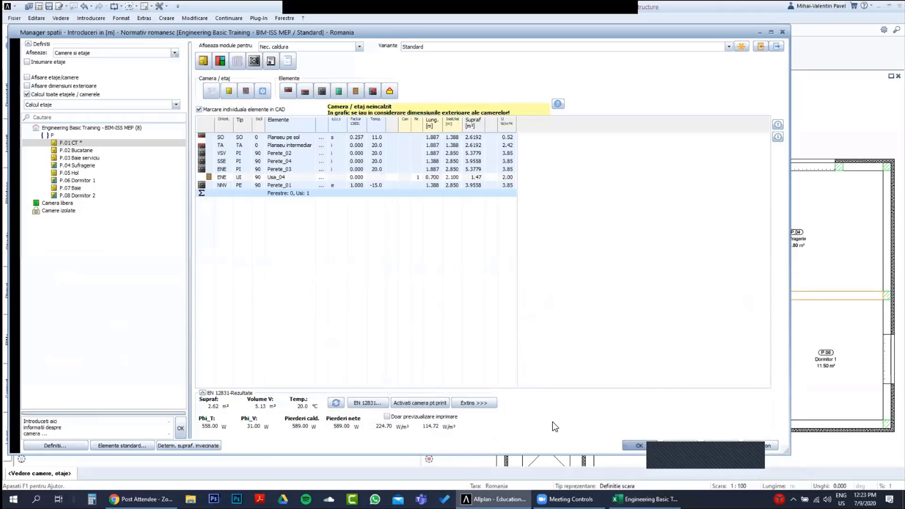
click(644, 499)
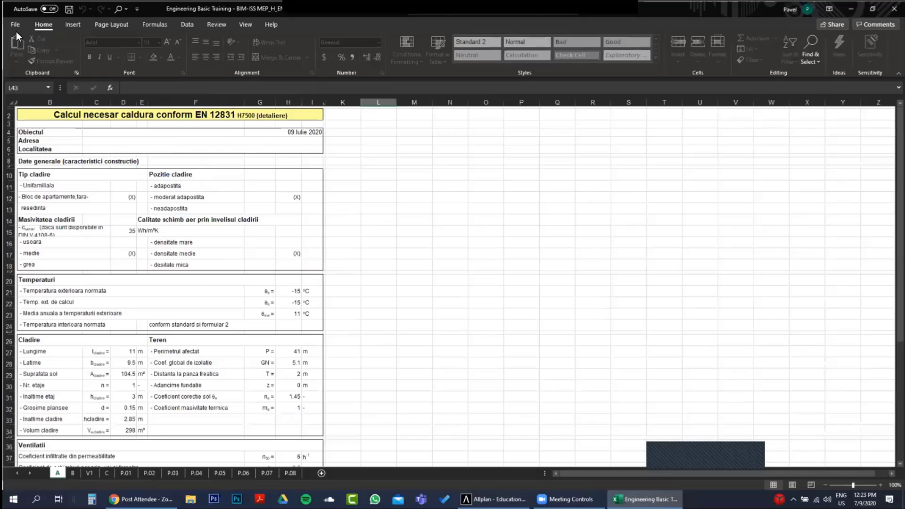
key(alt+f)
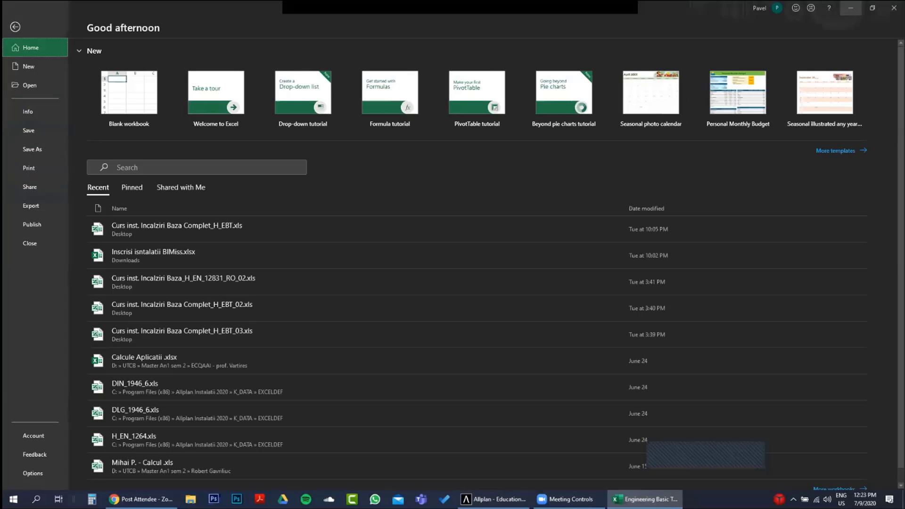
key(alt+Tab)
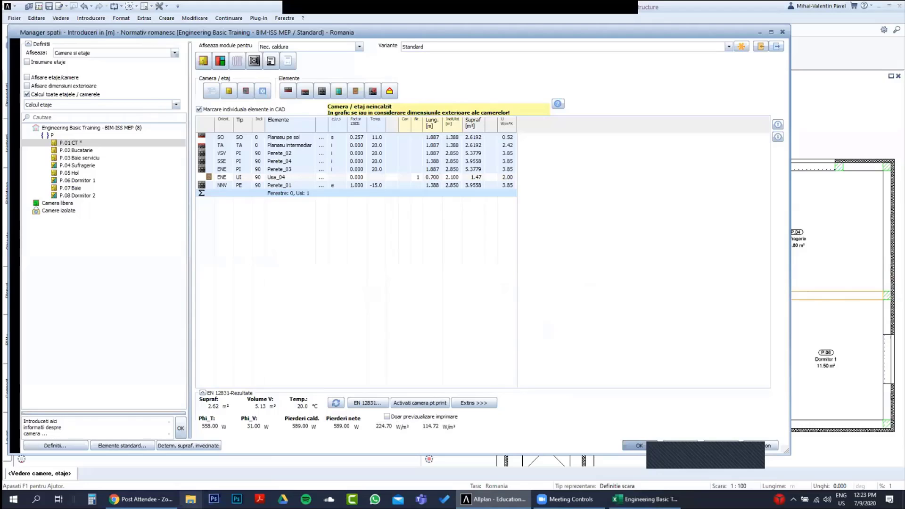
mouse_move(666, 488)
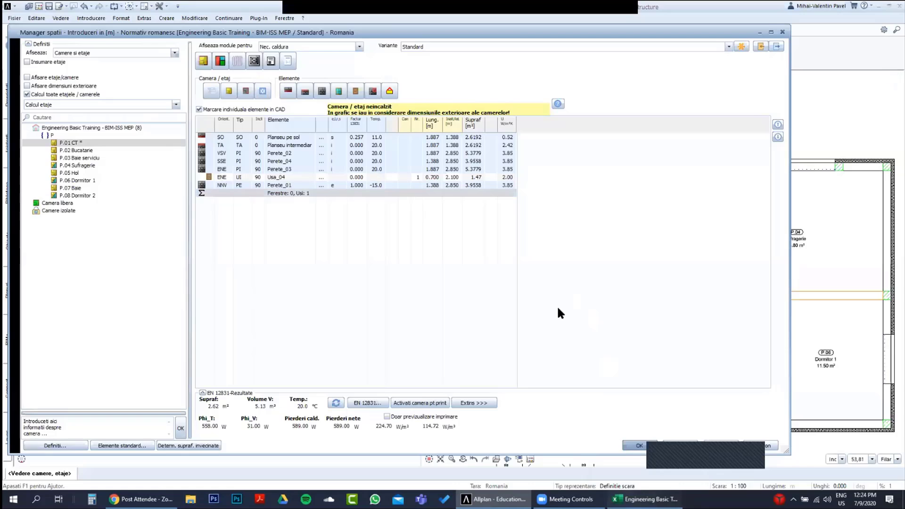
key(alt+Tab)
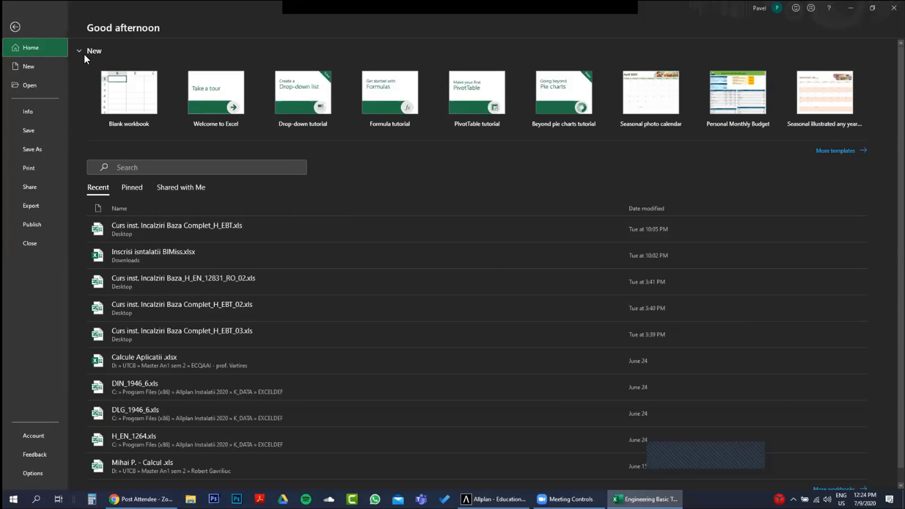
click(15, 27)
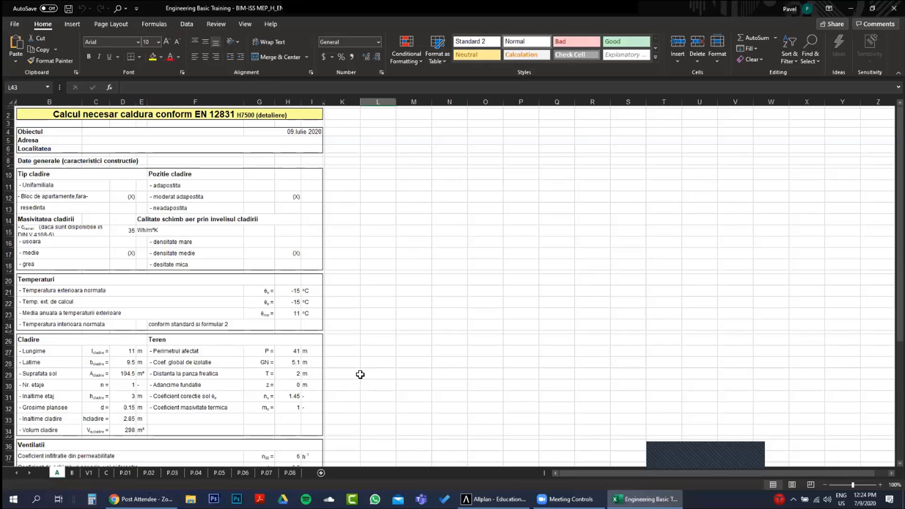
click(17, 25)
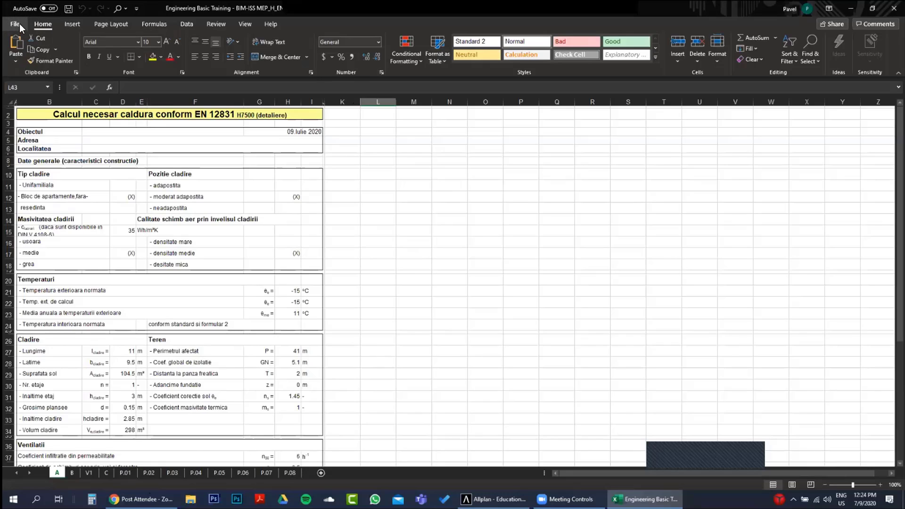
click(20, 25)
Review the building, ventilation and intermittent heating data on sheet A and the per-room heat-loss table on sheet B.
click(342, 439)
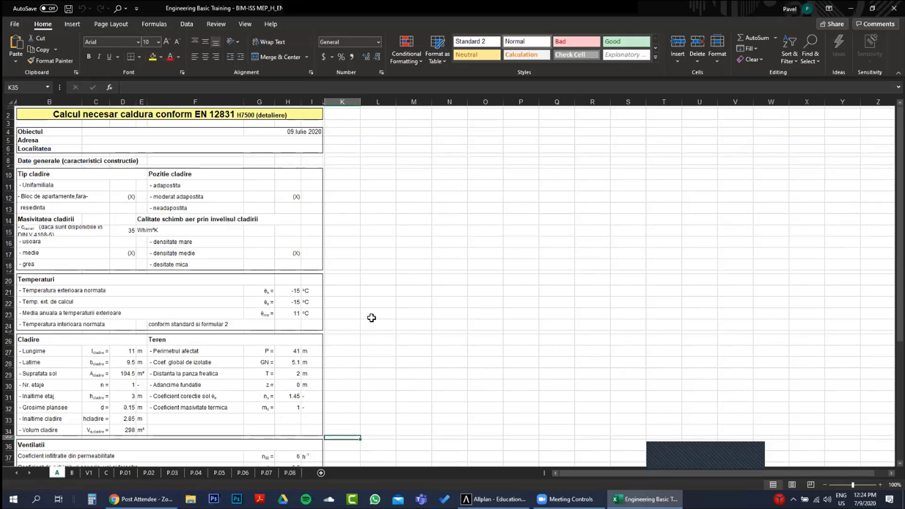
scroll(372, 318, down, 8)
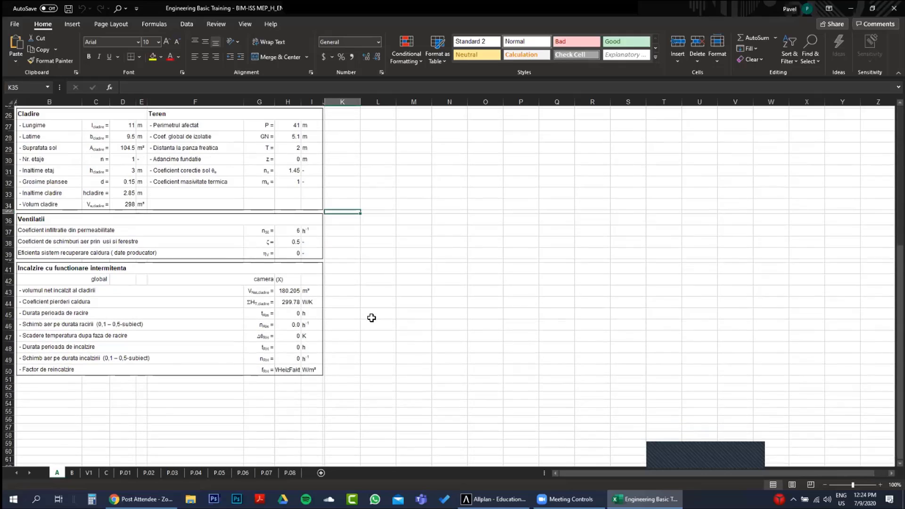
scroll(372, 318, up, 2)
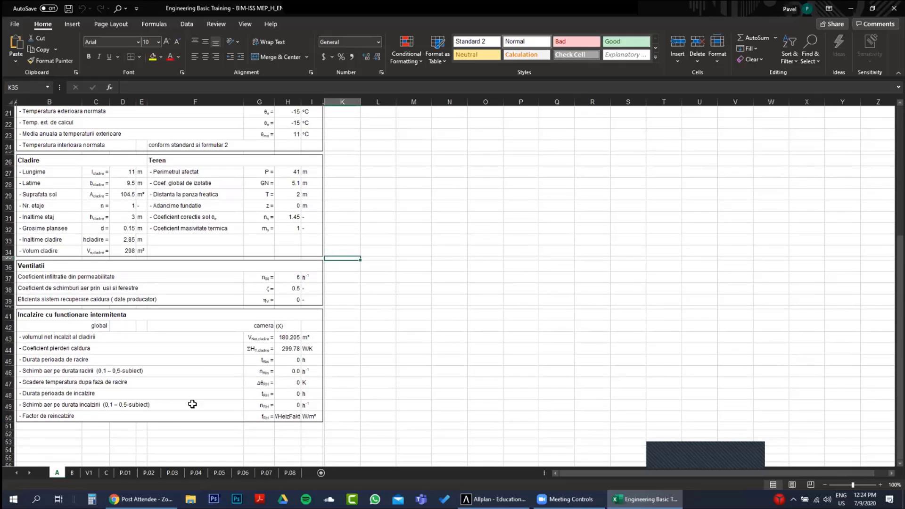
click(74, 475)
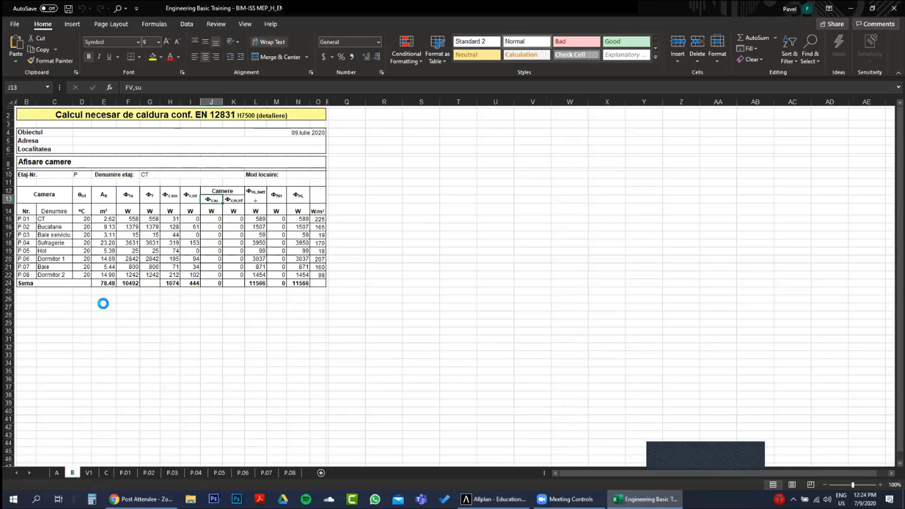
ctrl+scroll(103, 304, up, 3)
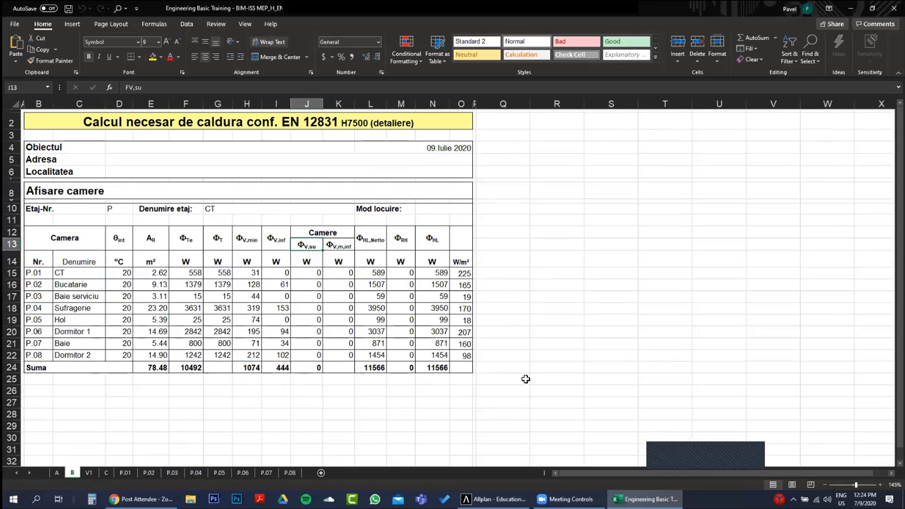
Examine the per-room heat-loss table on sheet B, focusing on the interior temperatures of rooms P.01 to P.08.
click(526, 380)
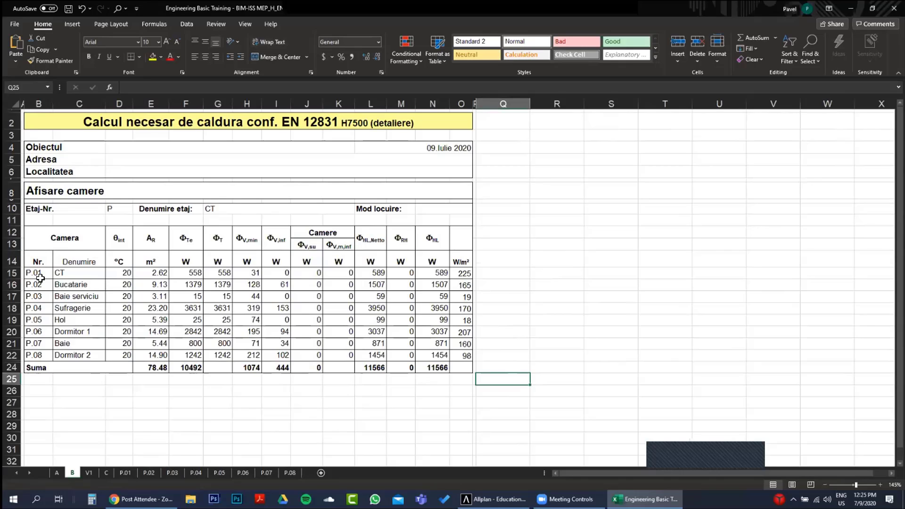
drag(36, 275, 469, 365)
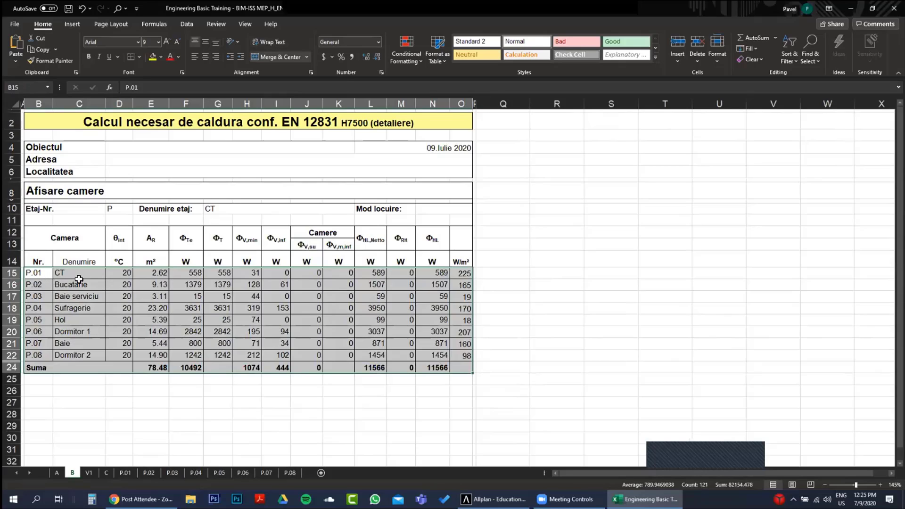
click(52, 280)
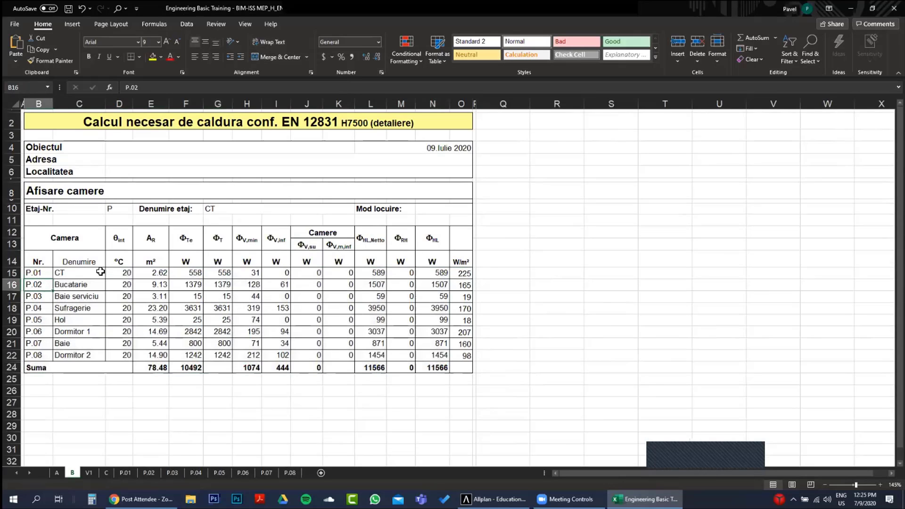
drag(124, 283, 126, 347)
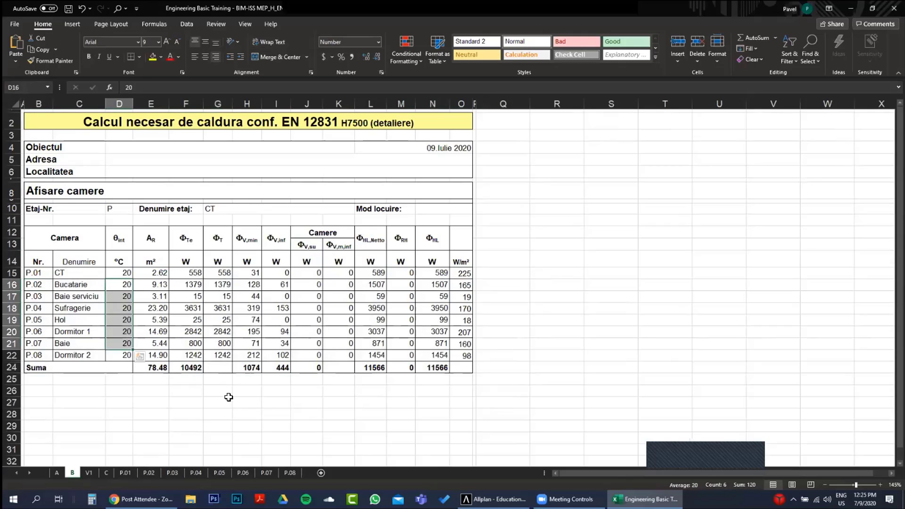
click(165, 371)
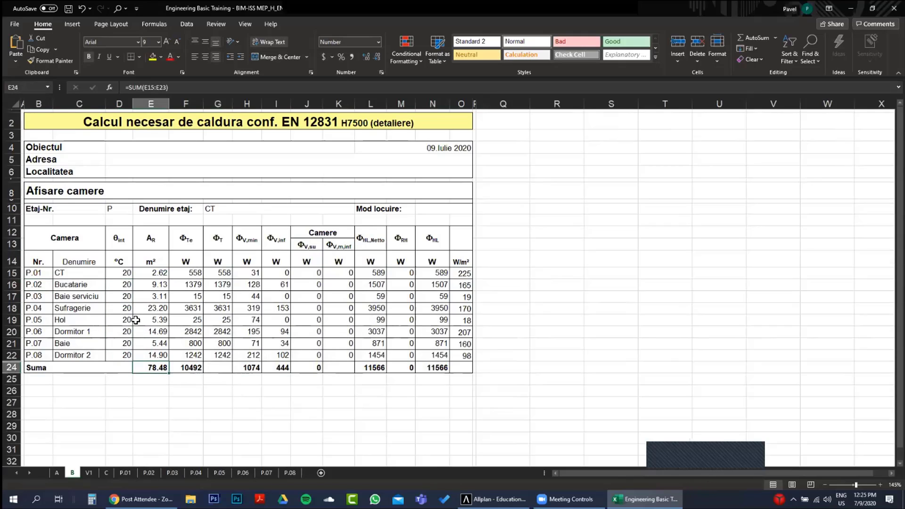
drag(128, 272, 119, 354)
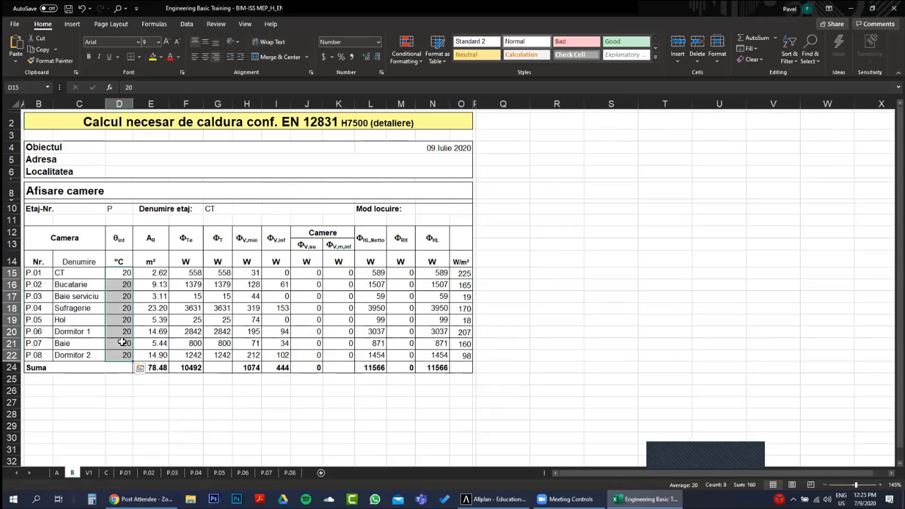
key(ctrl+q)
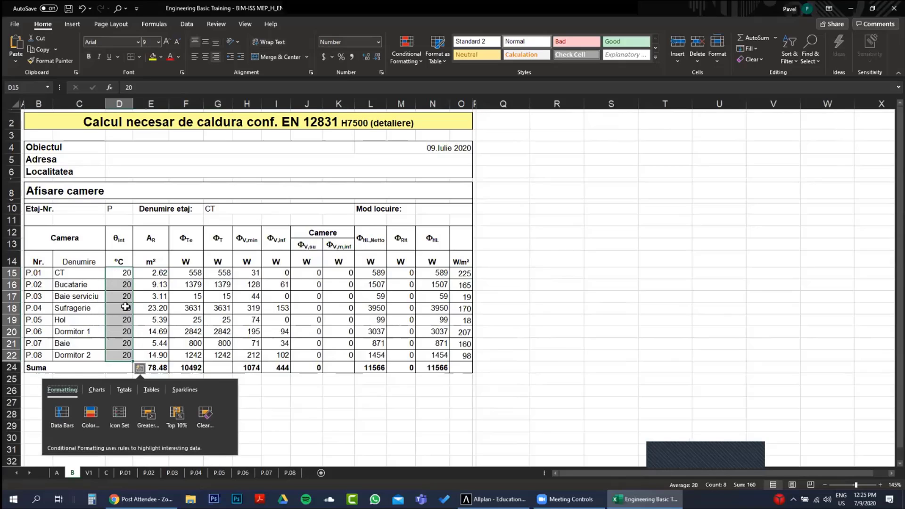
click(159, 319)
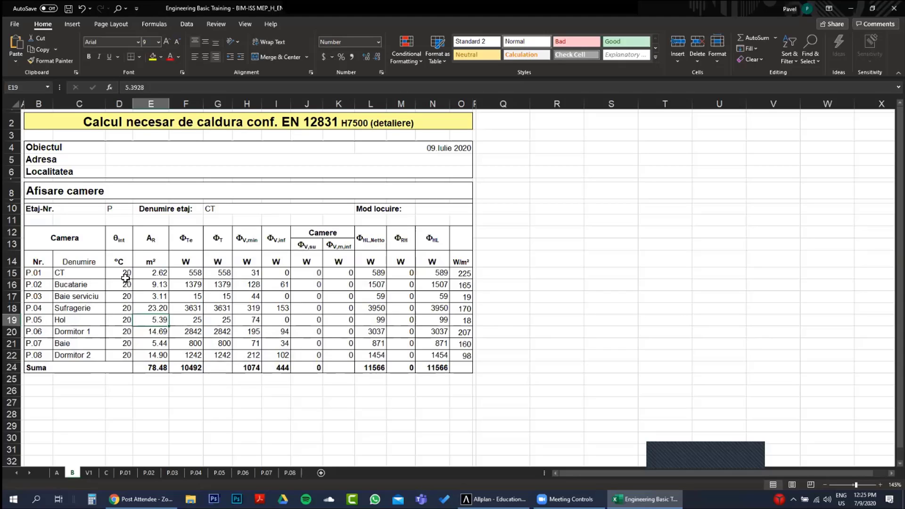
drag(125, 278, 125, 354)
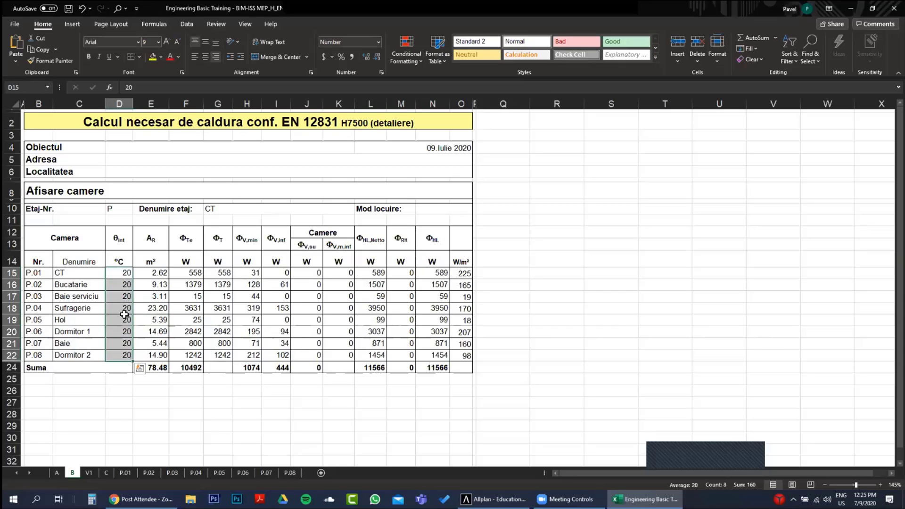
click(126, 320)
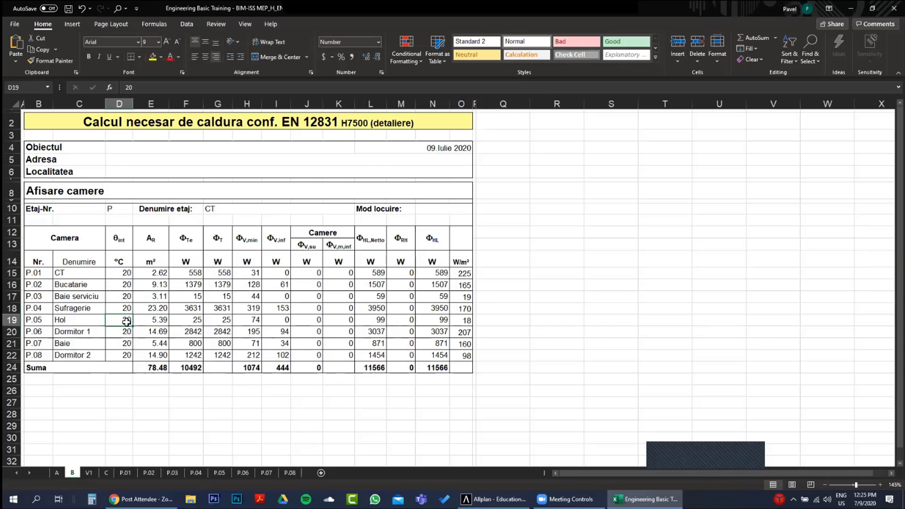
Switch to Allplan, minimise the space manager to view the floor plan, and return to the Excel workbook.
click(498, 498)
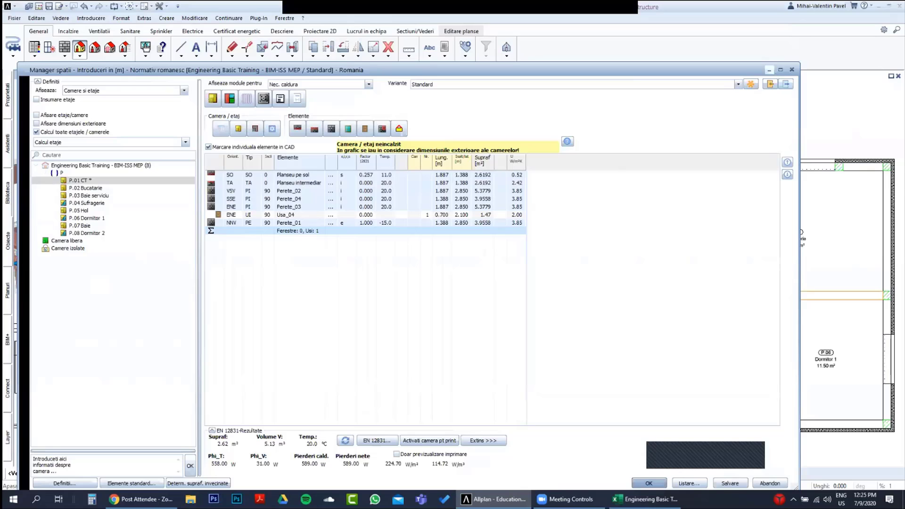
click(769, 70)
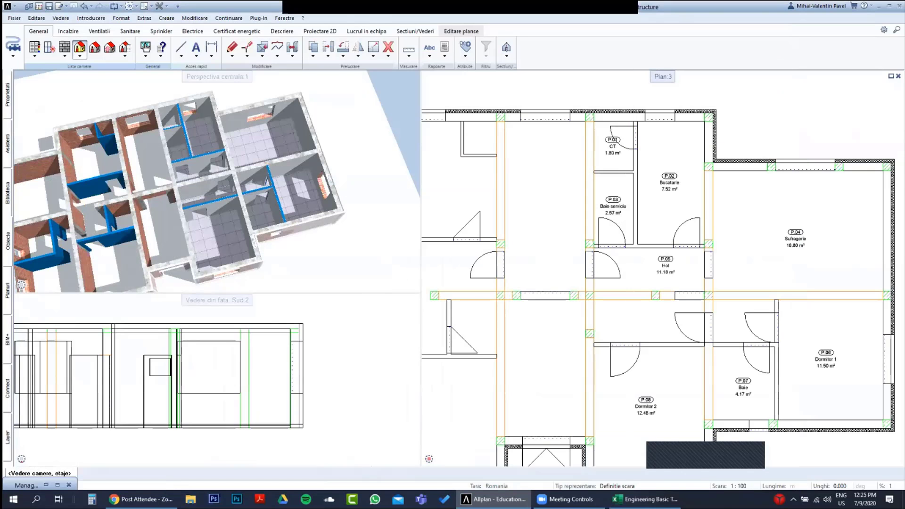
key(alt+Tab)
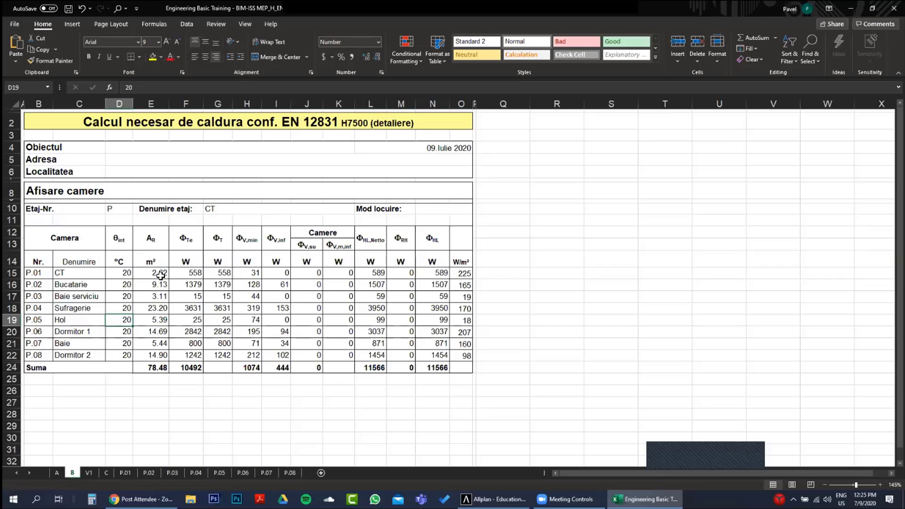
Review the room areas, total heat losses and specific losses per square metre in the sheet B table.
drag(158, 270, 163, 356)
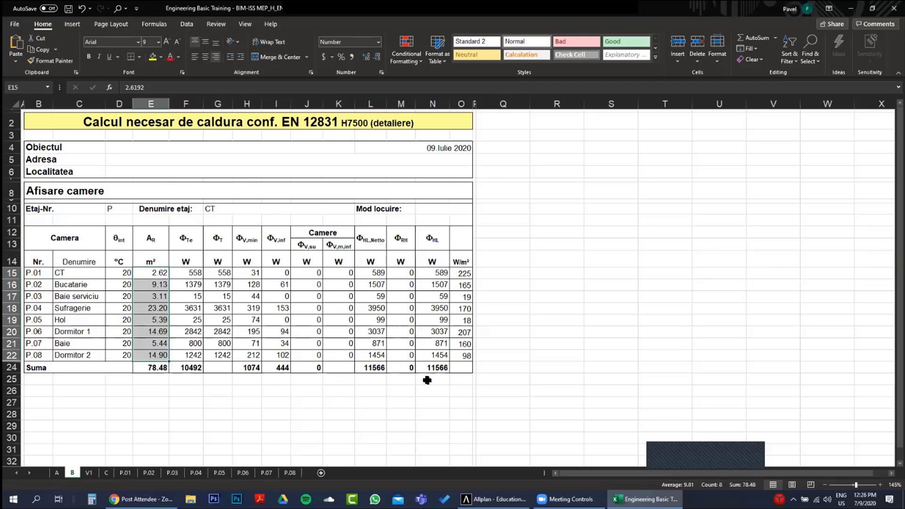
drag(457, 237, 467, 369)
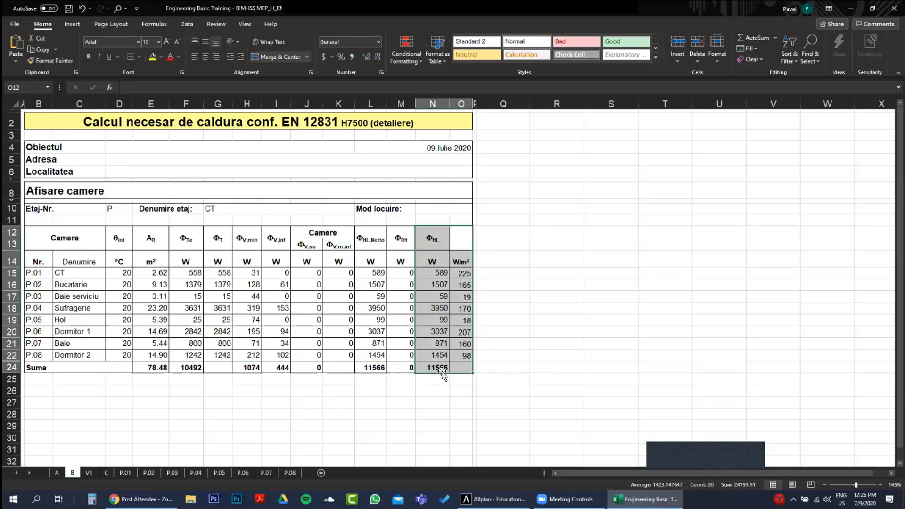
click(442, 357)
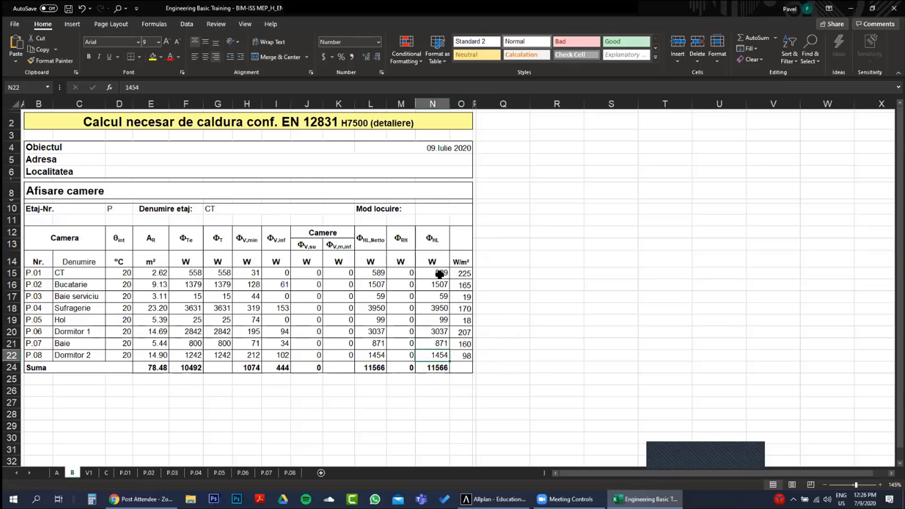
drag(439, 275, 439, 356)
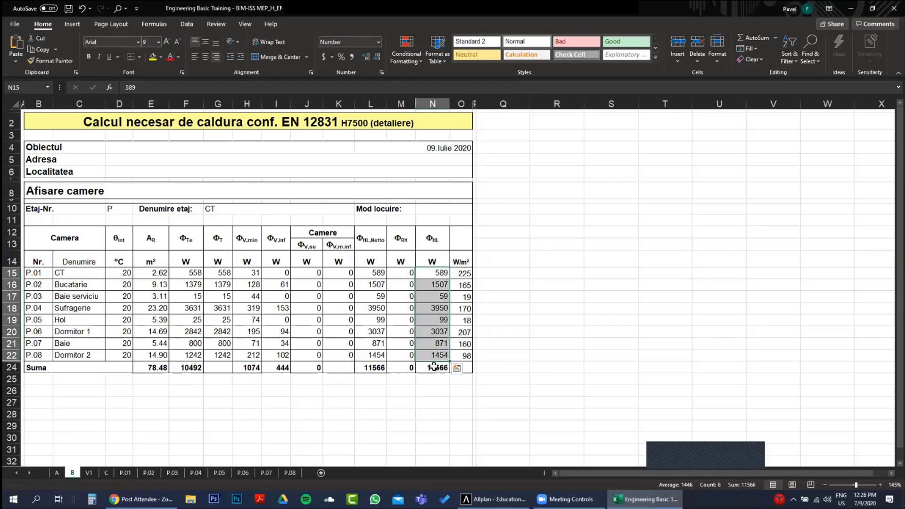
click(464, 274)
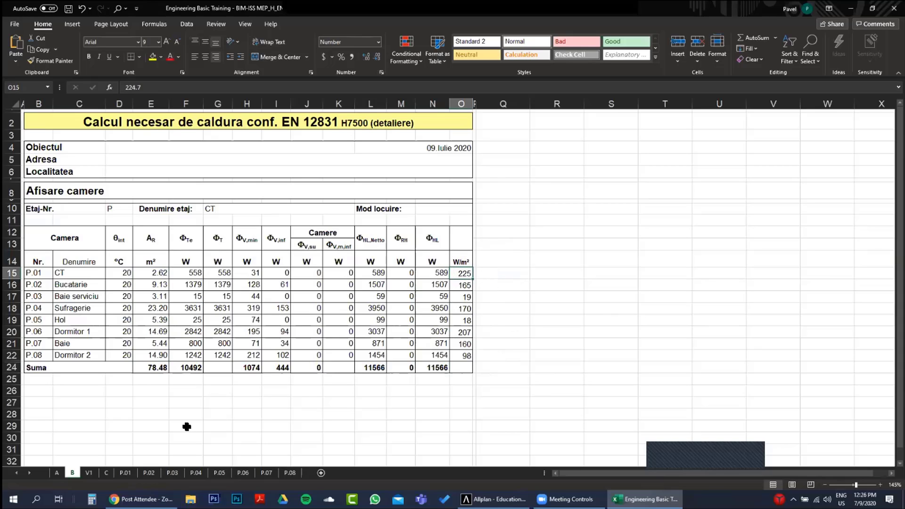
Review the room temperatures and air changes on sheet V1 and the building's transmission, ventilation and total heat losses on sheet C.
click(89, 473)
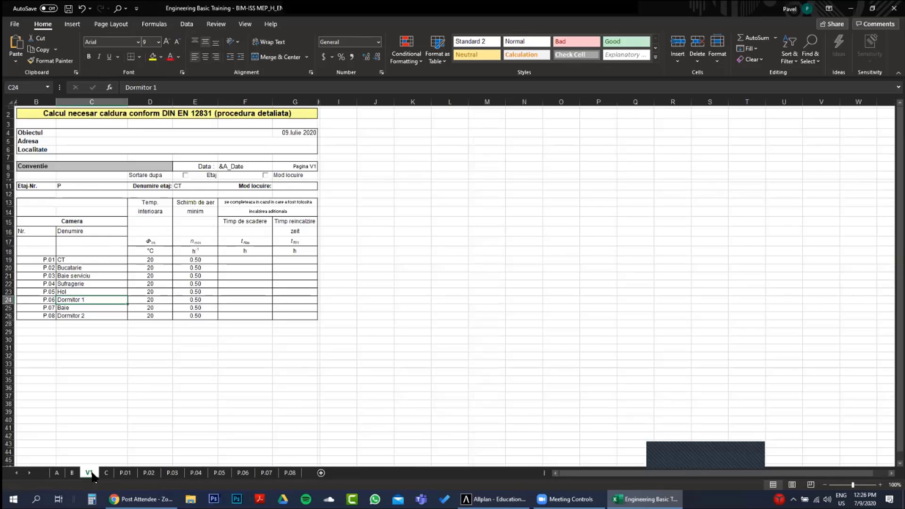
ctrl+scroll(74, 370, up, 2)
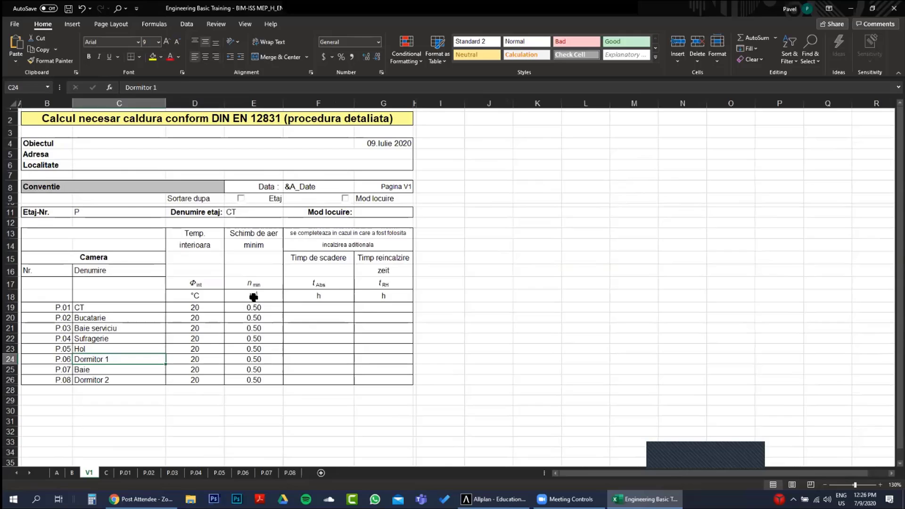
click(107, 473)
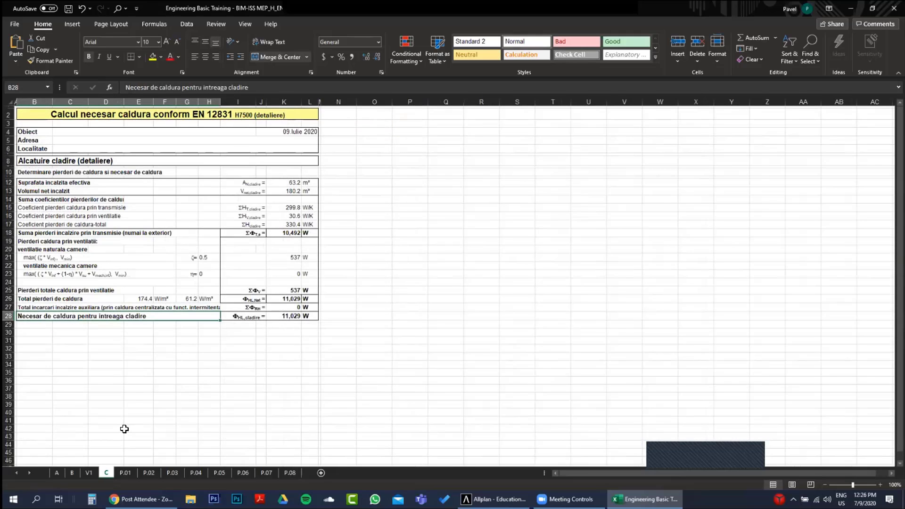
ctrl+scroll(124, 429, up, 1)
ctrl+scroll(124, 429, up, 1)
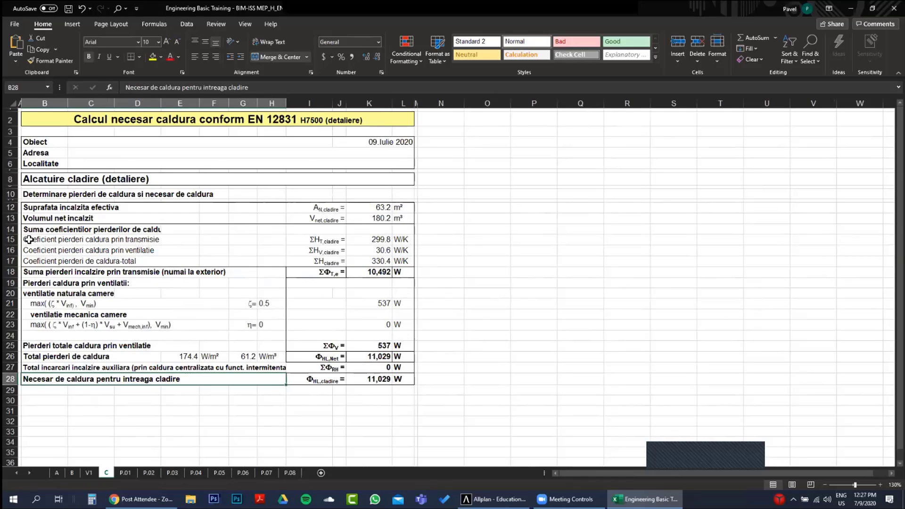
click(10, 239)
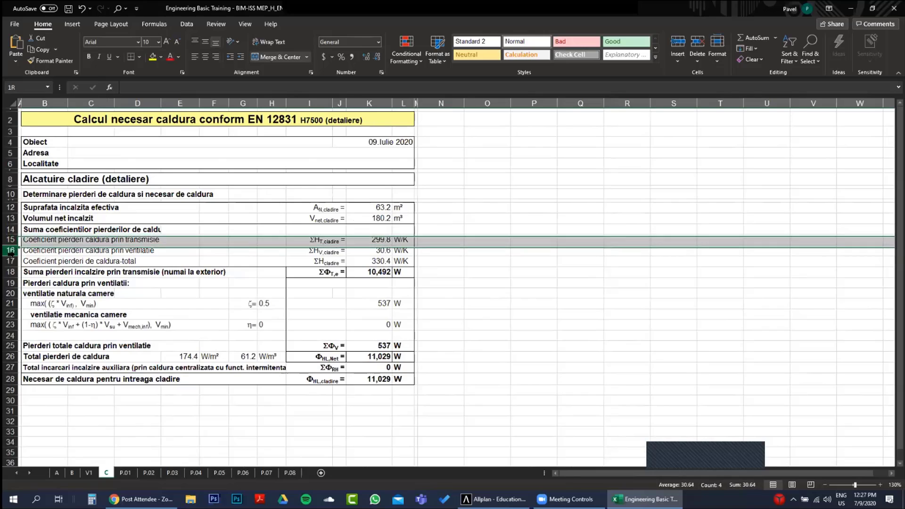
click(10, 271)
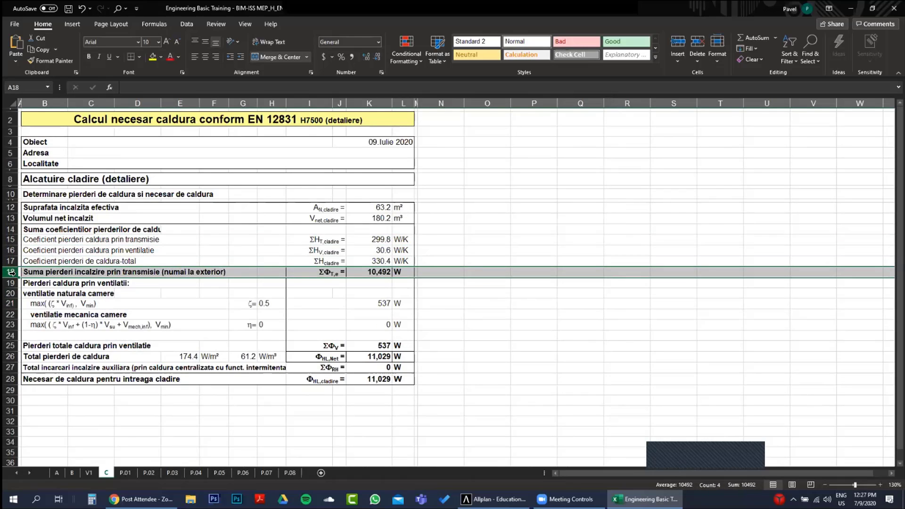
click(11, 346)
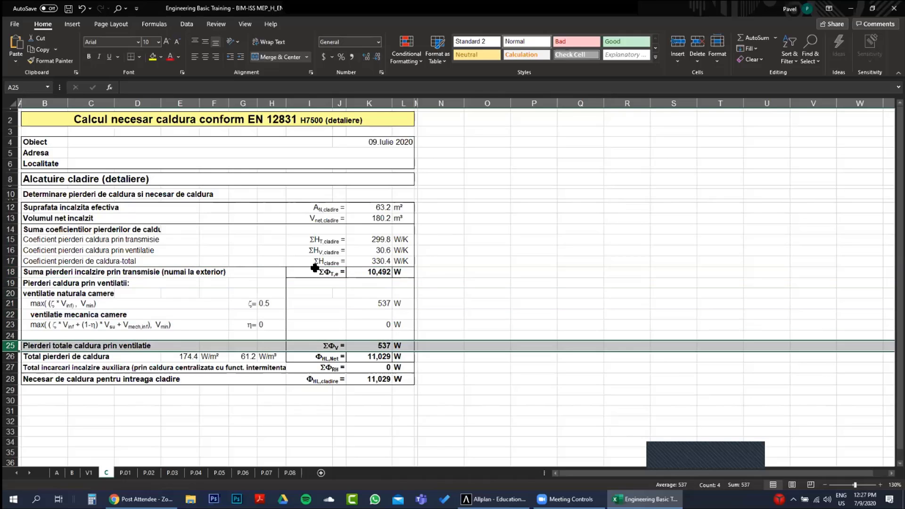
click(10, 357)
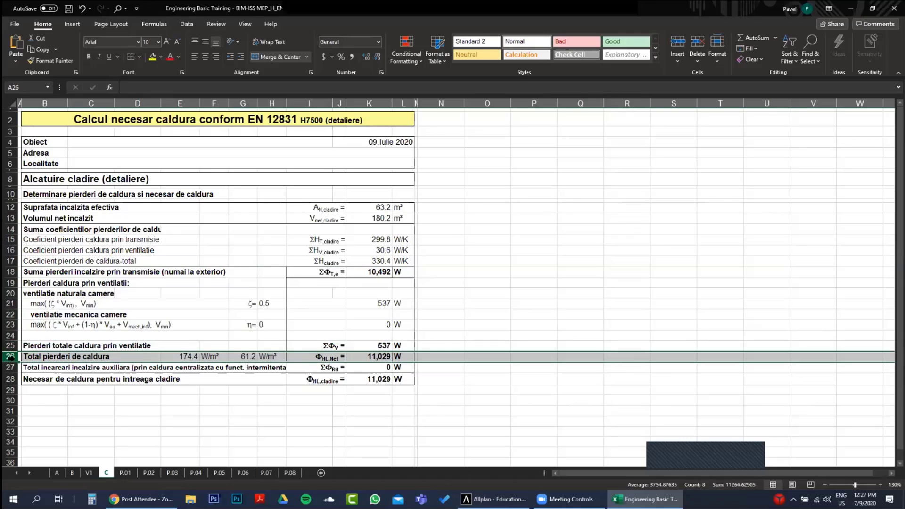
click(390, 399)
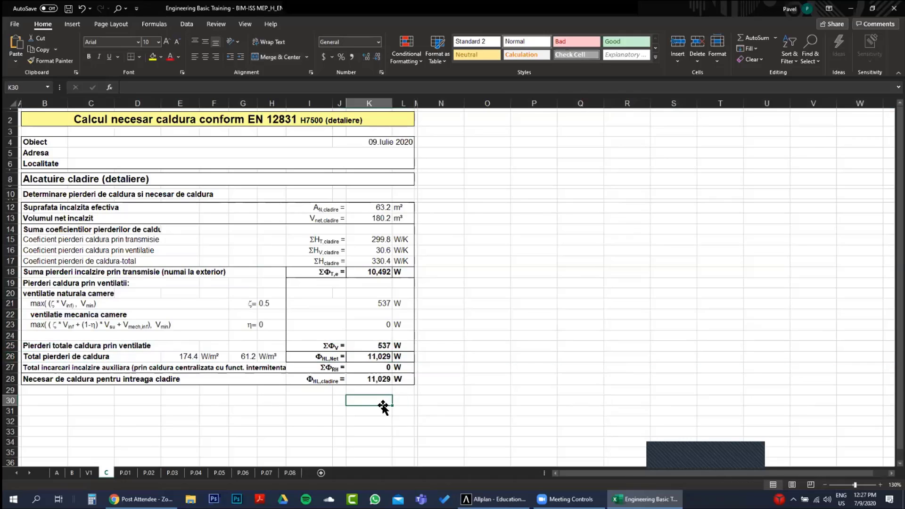
Examine sheet P.01 for room CT, covering its room data and its transmission and ventilation heat-loss tables.
click(126, 472)
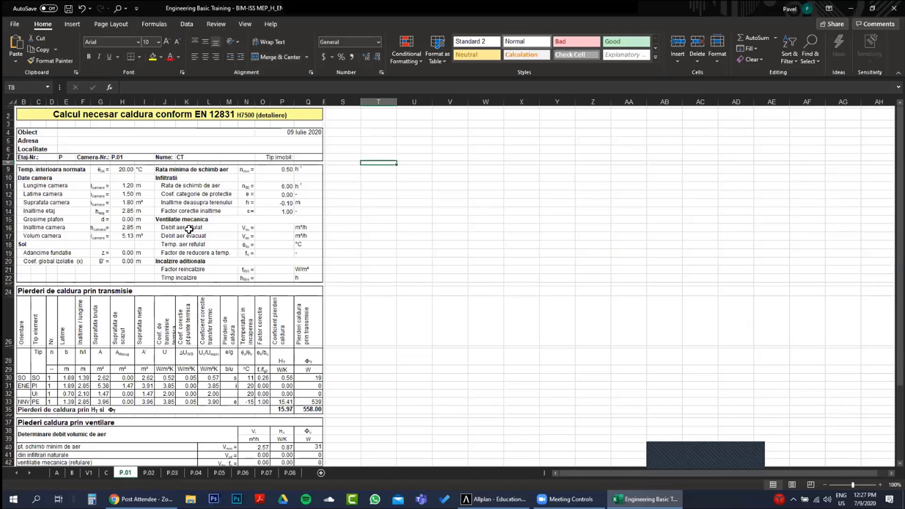
scroll(277, 234, down, 1)
ctrl+scroll(317, 202, up, 1)
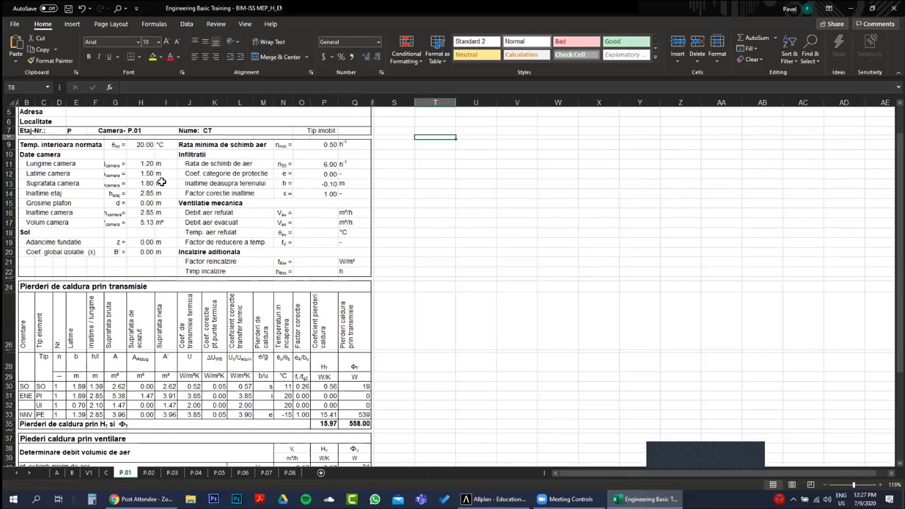
scroll(215, 201, up, 1)
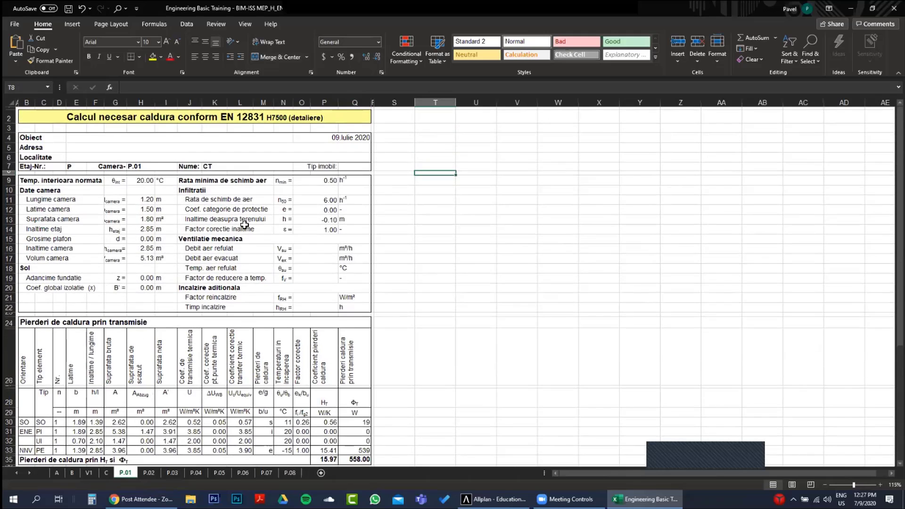
scroll(230, 229, down, 5)
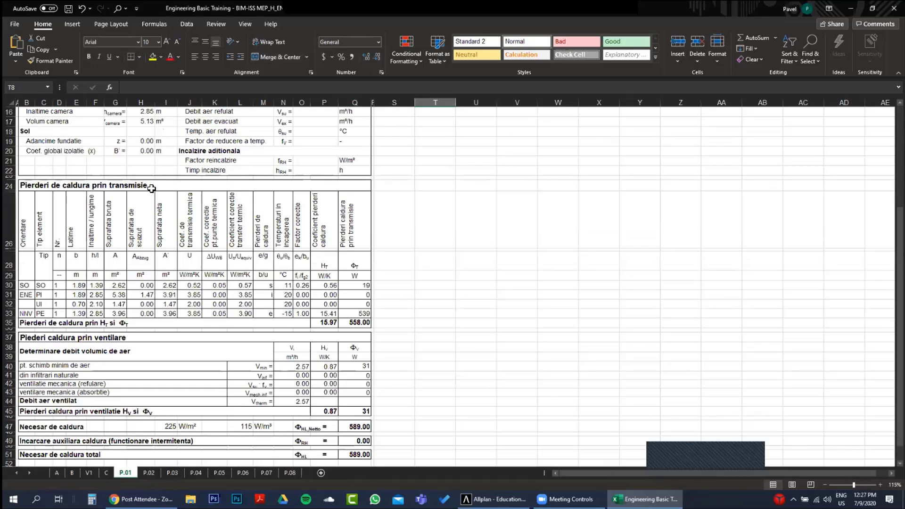
key(ctrl)
key(ctrl)
scroll(137, 259, down, 2)
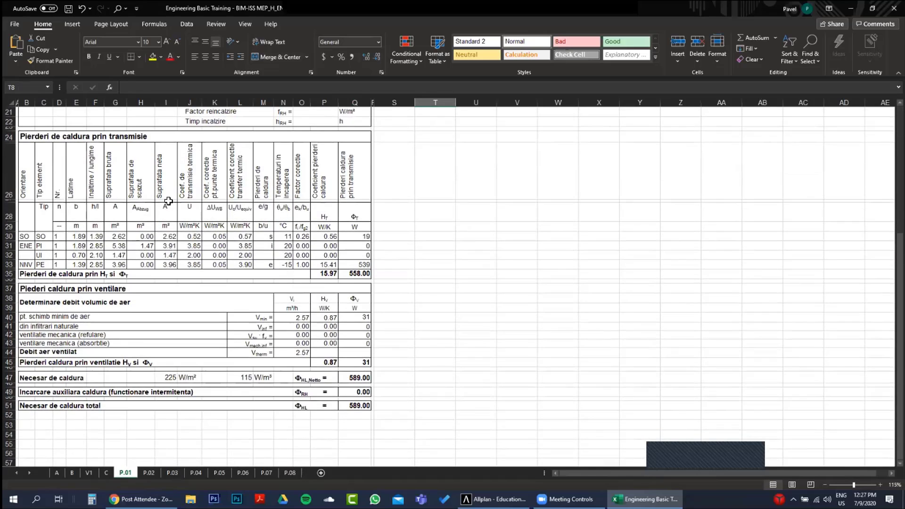
click(30, 237)
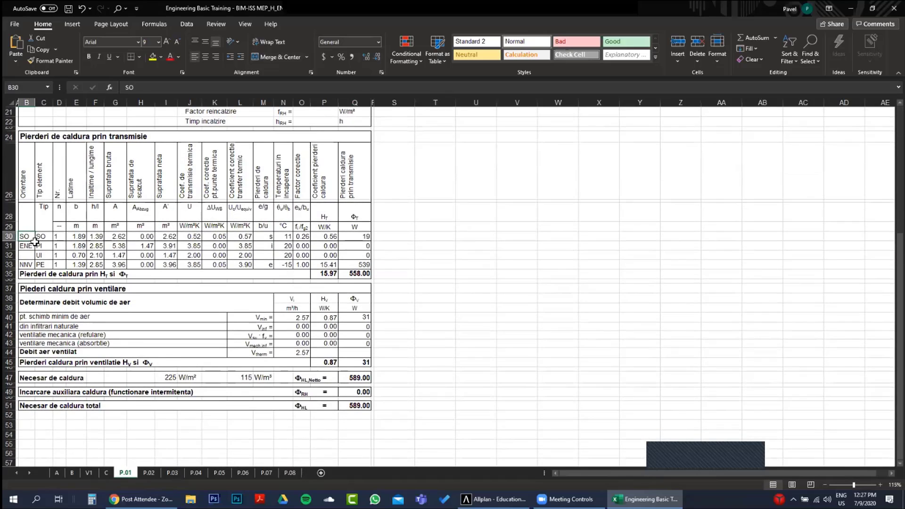
drag(35, 242, 358, 267)
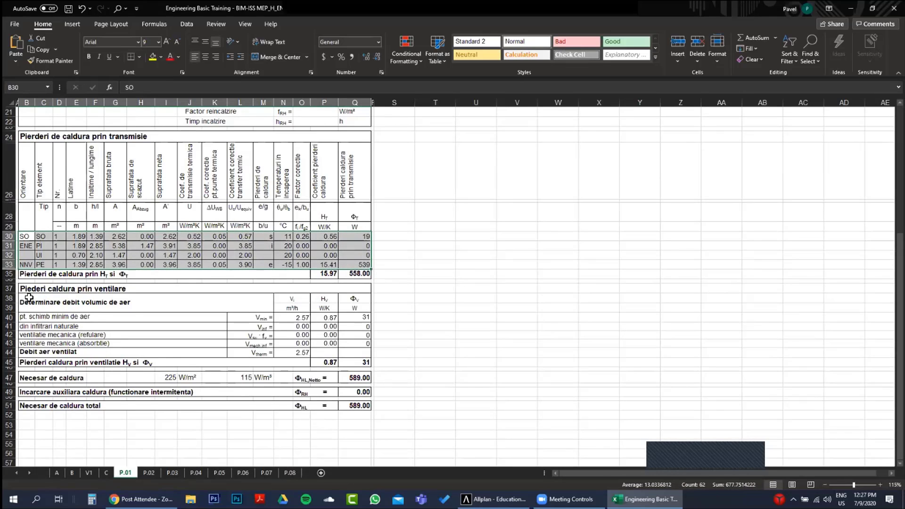
drag(33, 289, 367, 362)
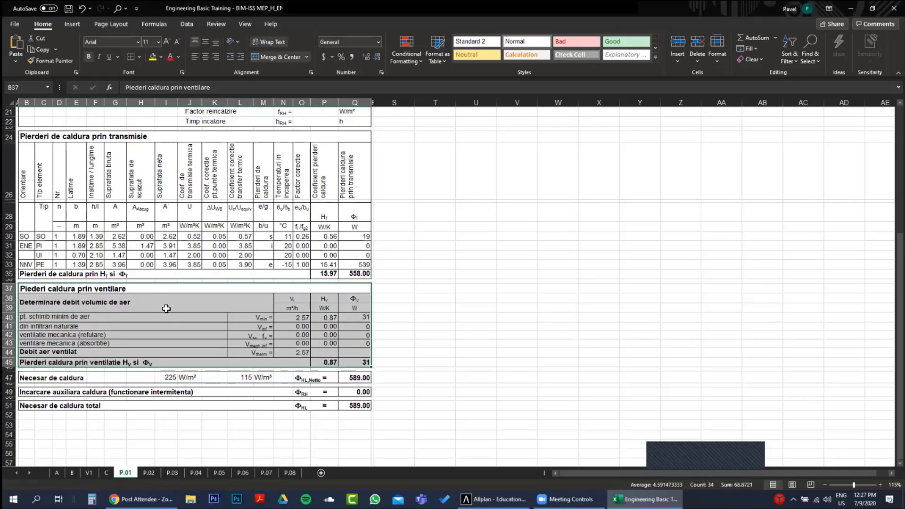
Check the total heat demand on sheet P.01 and look through the room sheets P.02 to P.07.
click(360, 405)
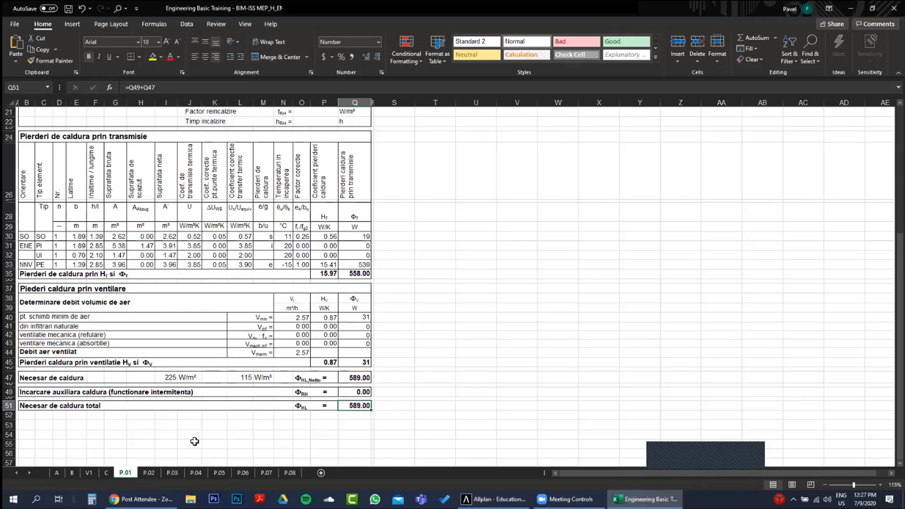
click(149, 473)
click(174, 472)
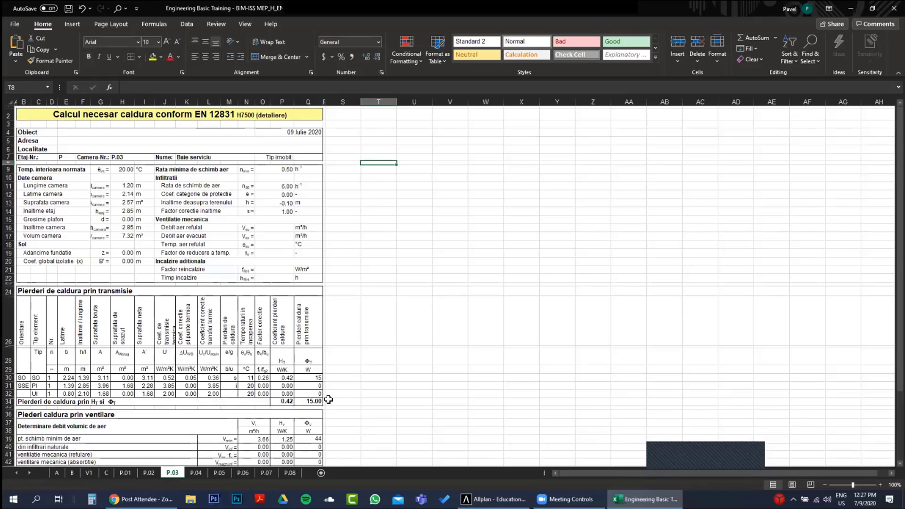
scroll(199, 463, down, 6)
click(195, 473)
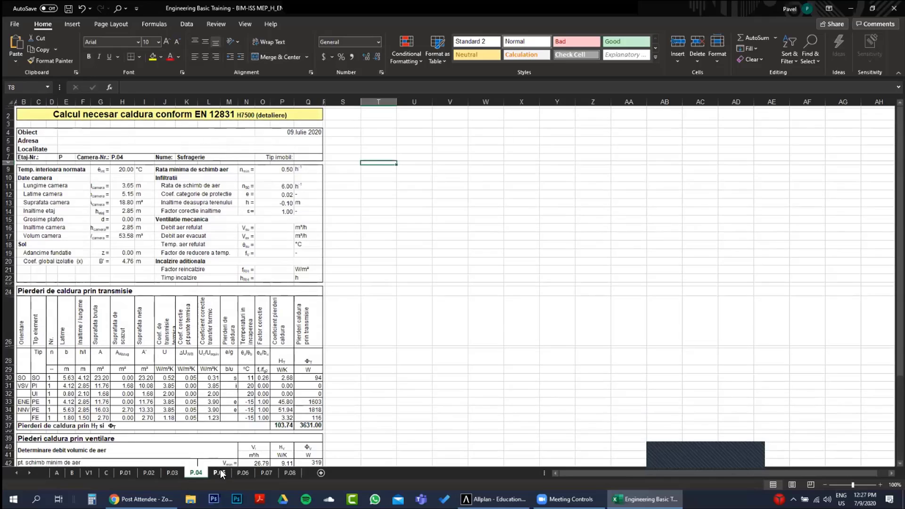
click(219, 473)
scroll(314, 383, down, 3)
click(243, 472)
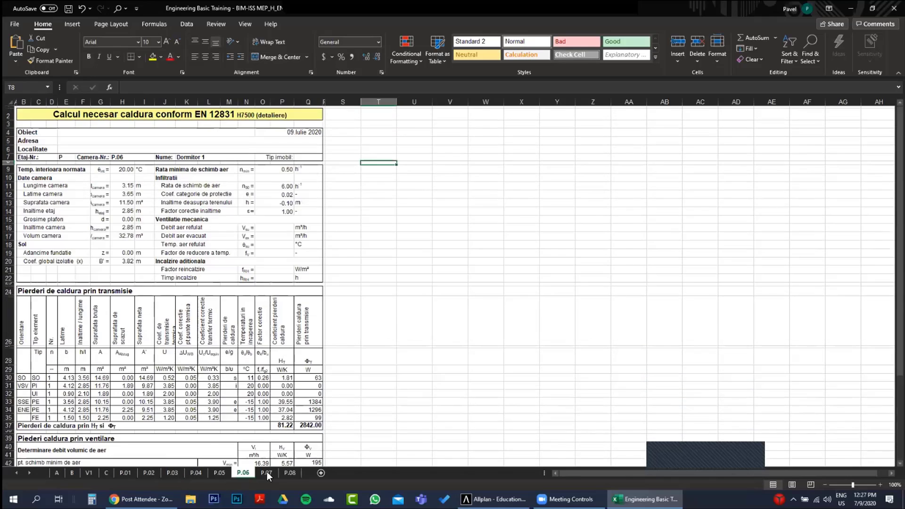
click(267, 473)
scroll(314, 429, down, 3)
Review the room data, transmission and ventilation losses and total heat demand on sheet P.08 for Dormitor 2.
click(289, 472)
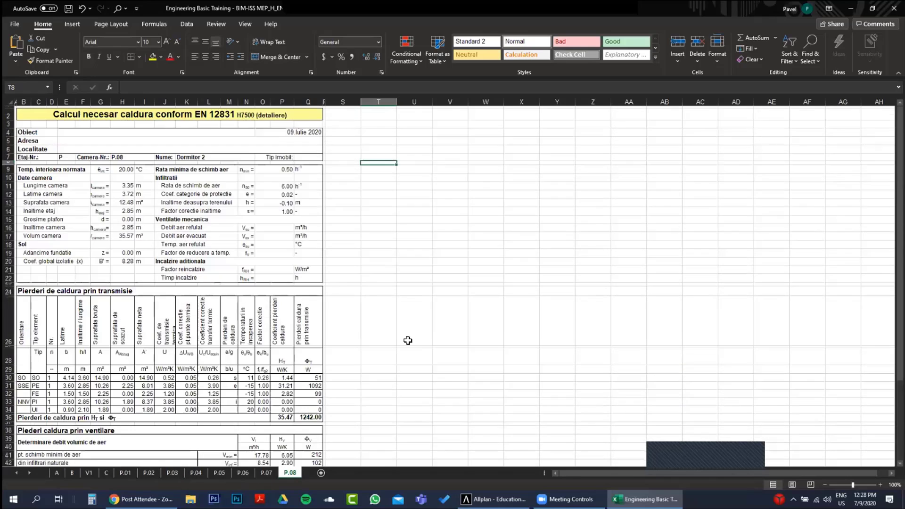
scroll(356, 327, down, 7)
scroll(240, 304, up, 3)
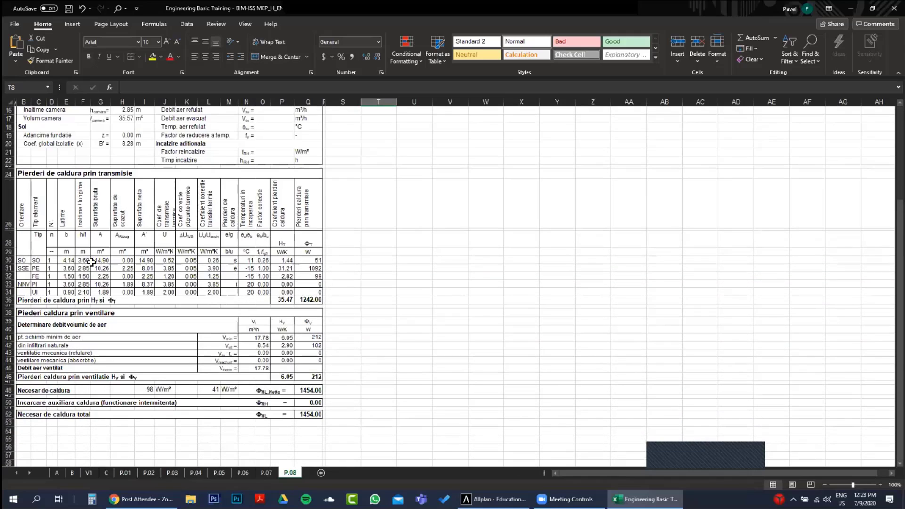
scroll(351, 327, up, 2)
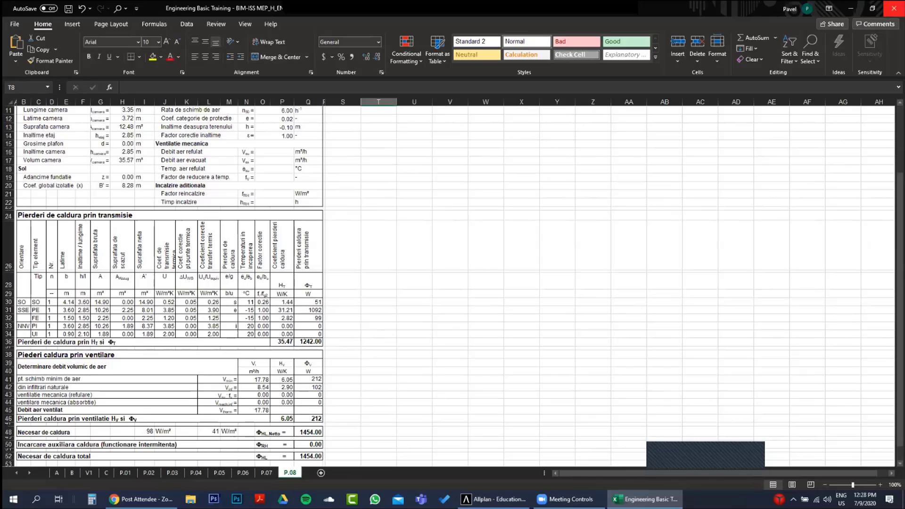
Open the Save As options for the heat-loss workbook.
click(15, 24)
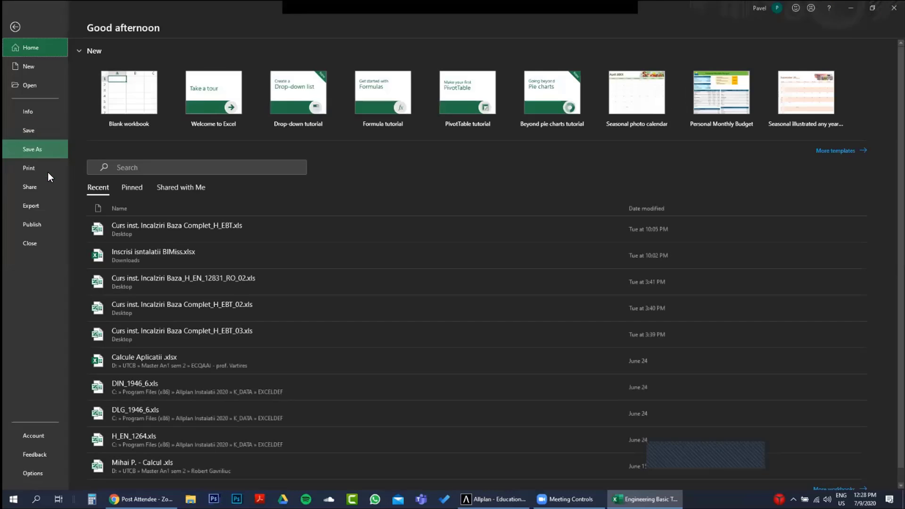
click(46, 150)
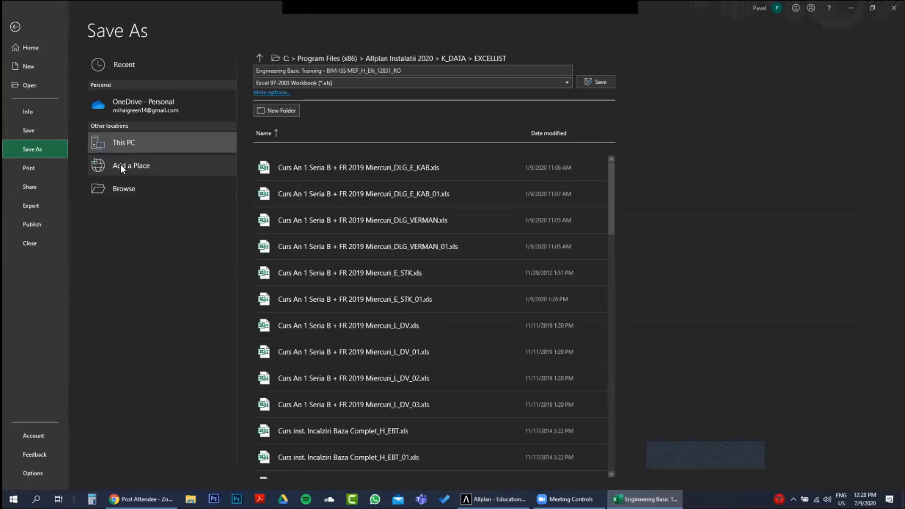
click(142, 191)
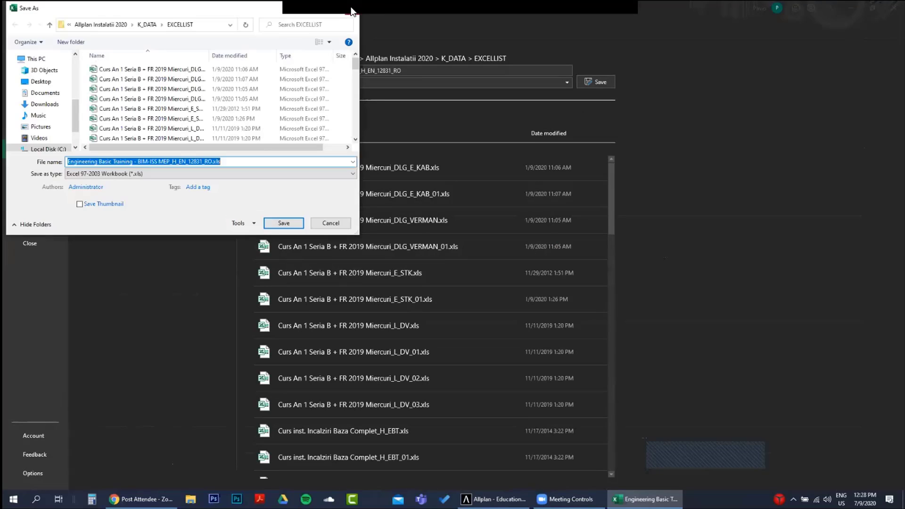
click(269, 93)
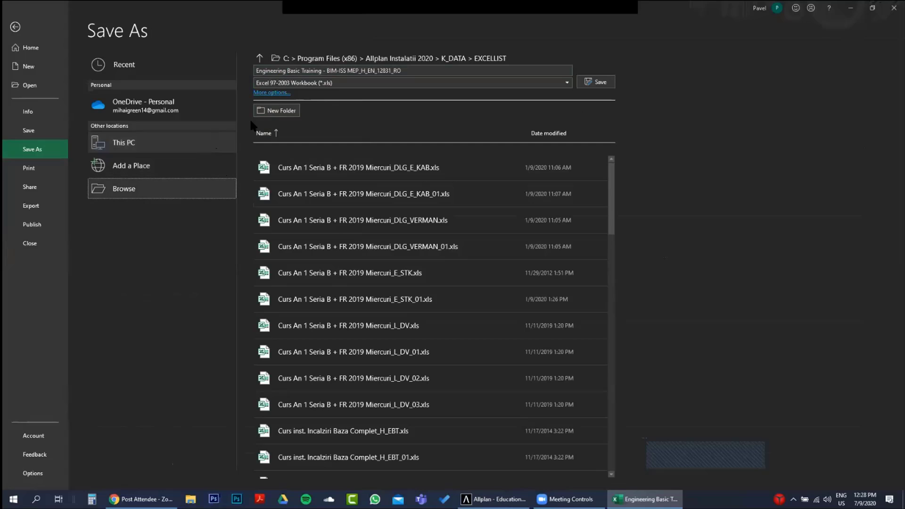
Examine the default save path ending in Allplan Instalatii 2020 > K_DATA > EXCELLIST and the list of workbooks stored there.
click(508, 61)
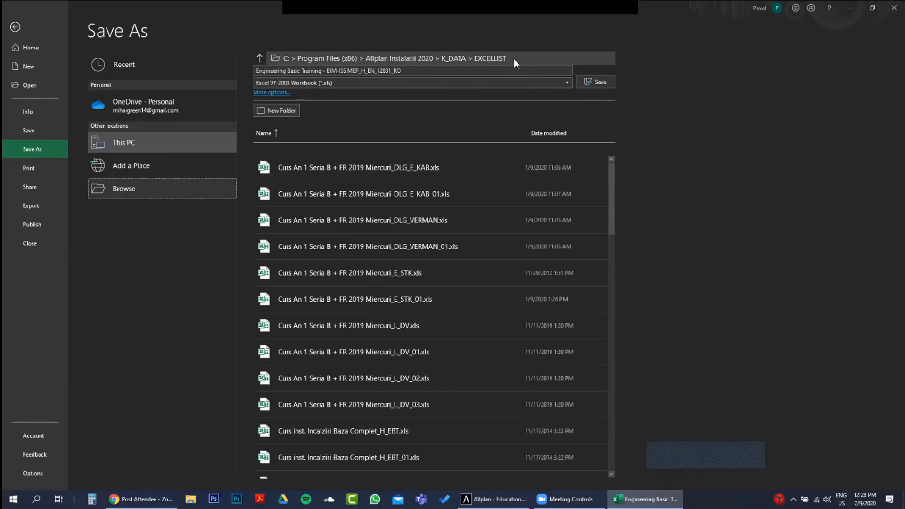
click(513, 59)
click(514, 59)
click(514, 59)
click(513, 59)
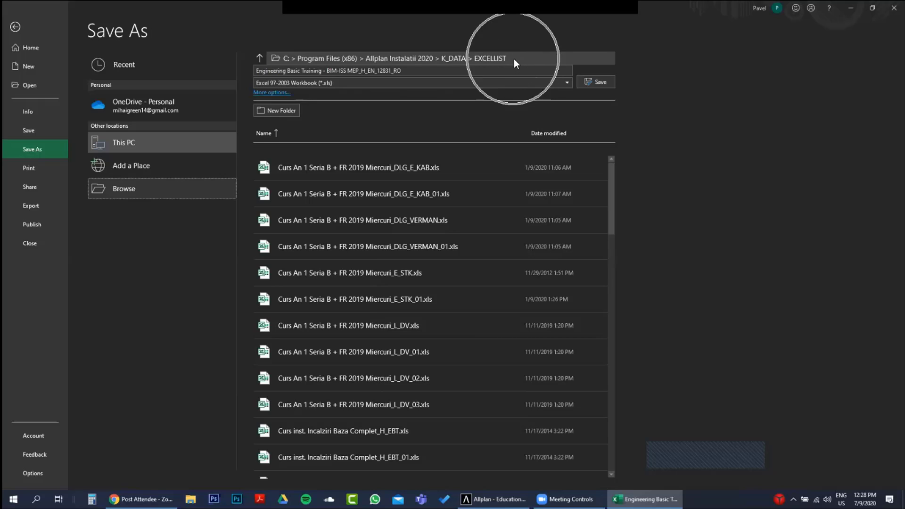
click(514, 59)
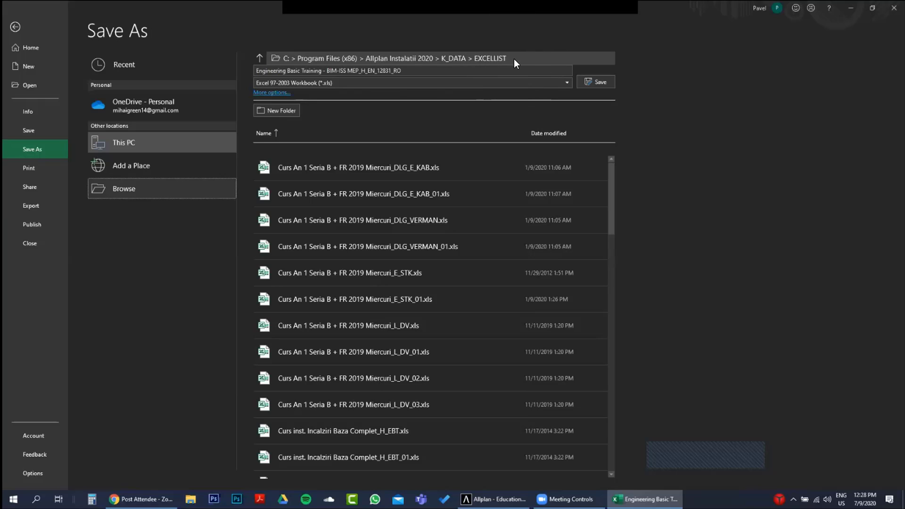
click(459, 59)
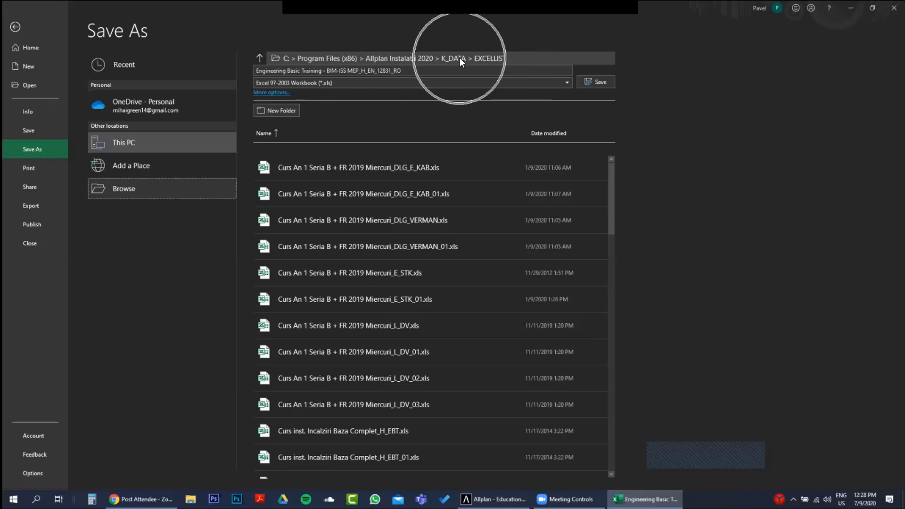
click(527, 59)
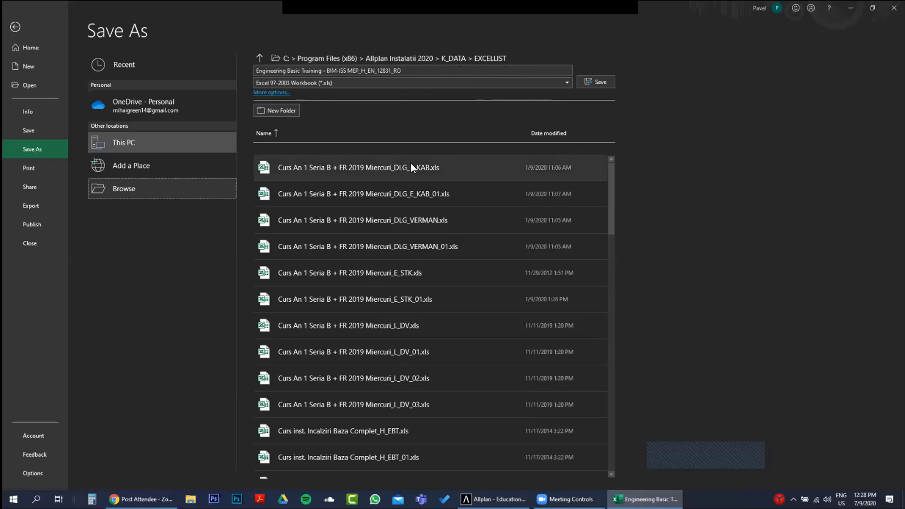
scroll(411, 163, down, 3)
scroll(422, 214, down, 15)
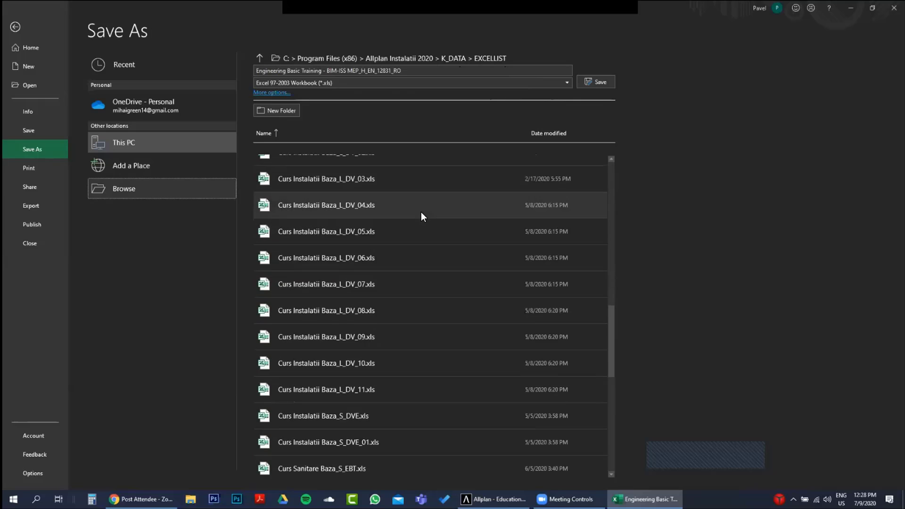
scroll(451, 229, up, 10)
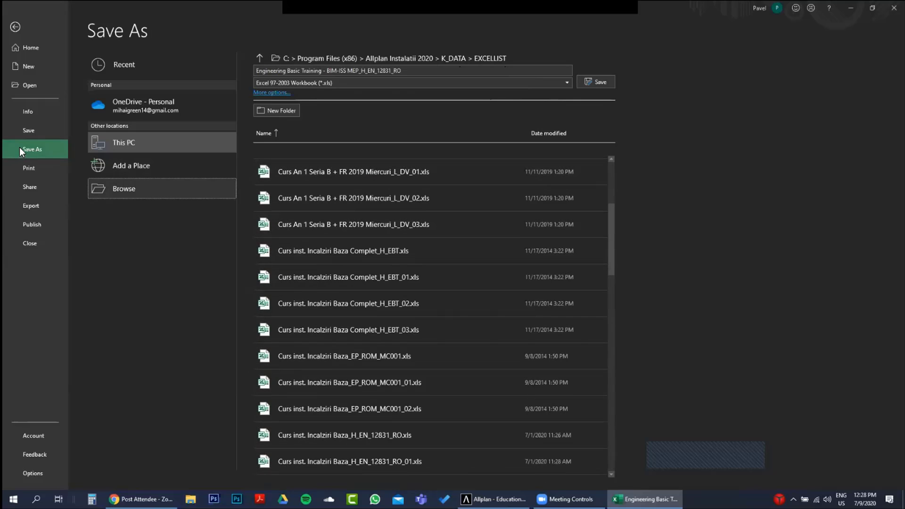
Save the workbook to the Desktop as Engineering Basic Training - BIM-ISS MEP_H_EN_12831_RO.xls in Excel 97-2003 format.
click(160, 186)
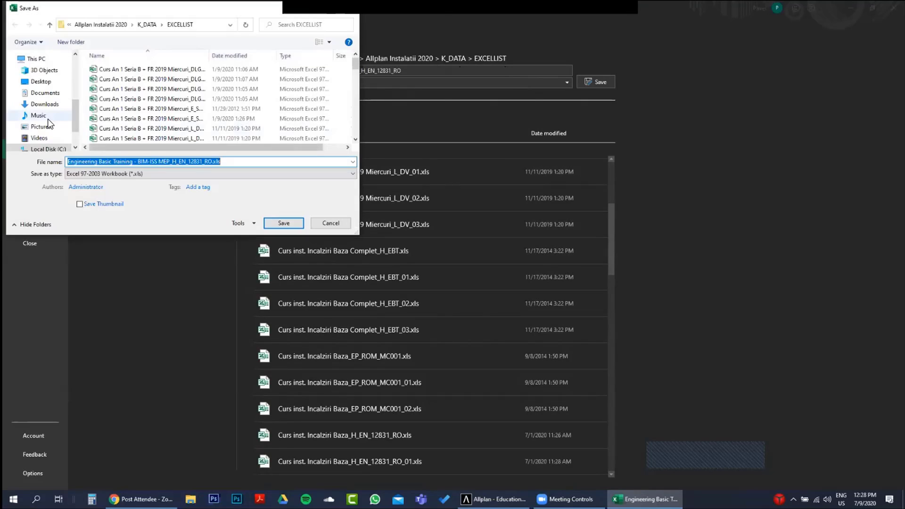
click(41, 81)
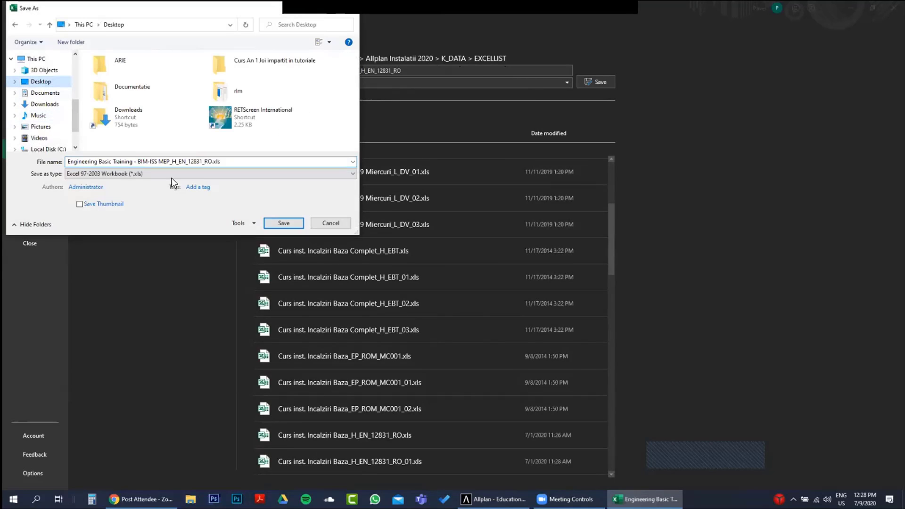
click(289, 227)
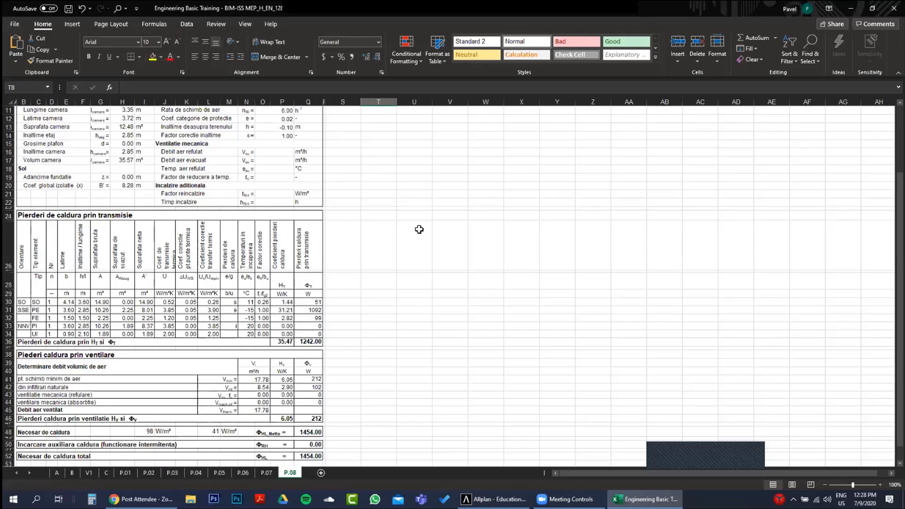
Close the Excel workbook and end the running Vedere camere, etaje command in Allplan.
scroll(419, 229, down, 3)
scroll(424, 221, up, 6)
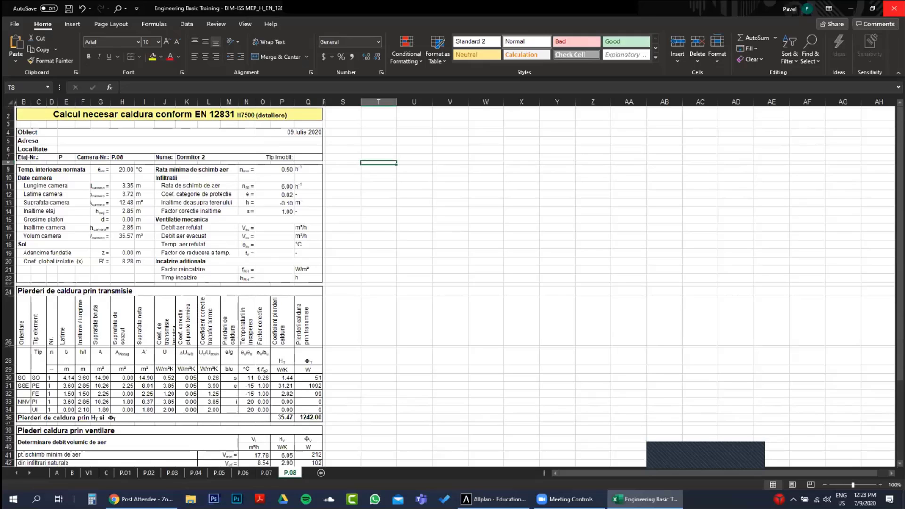
click(894, 8)
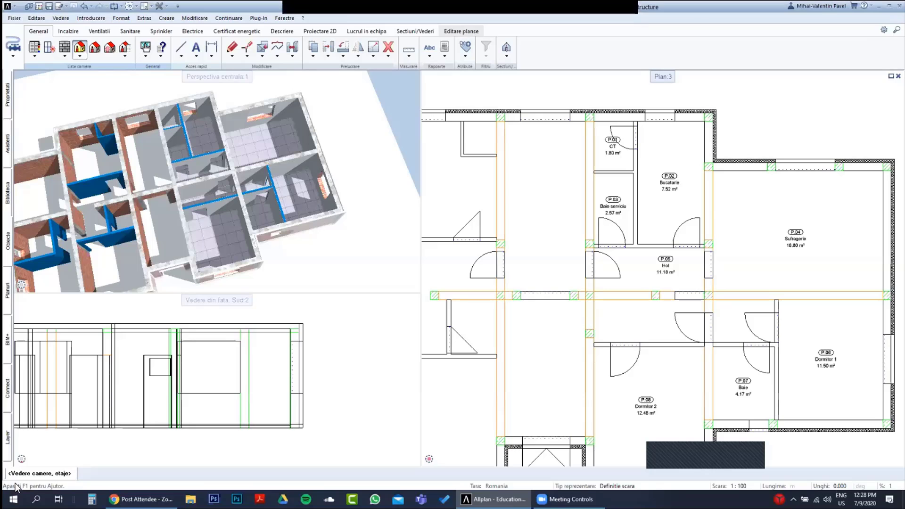
key(Escape)
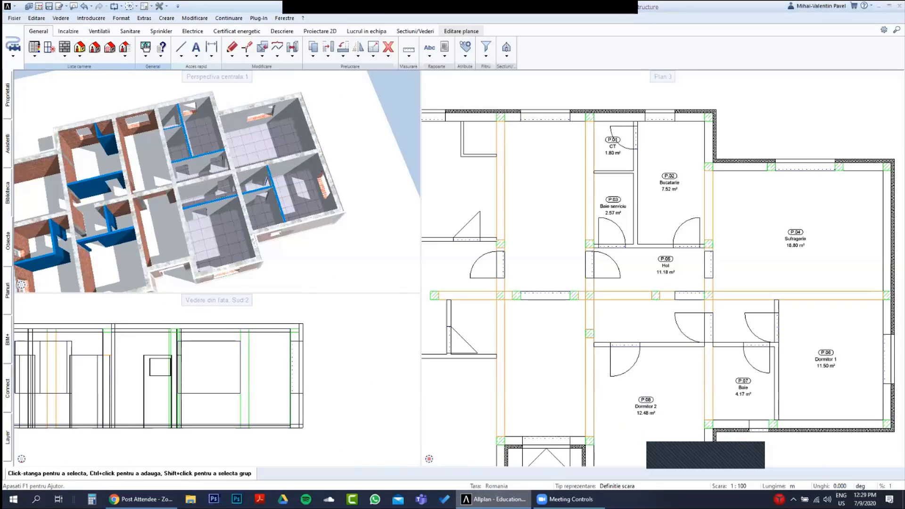
key(super+d)
key(super+d)
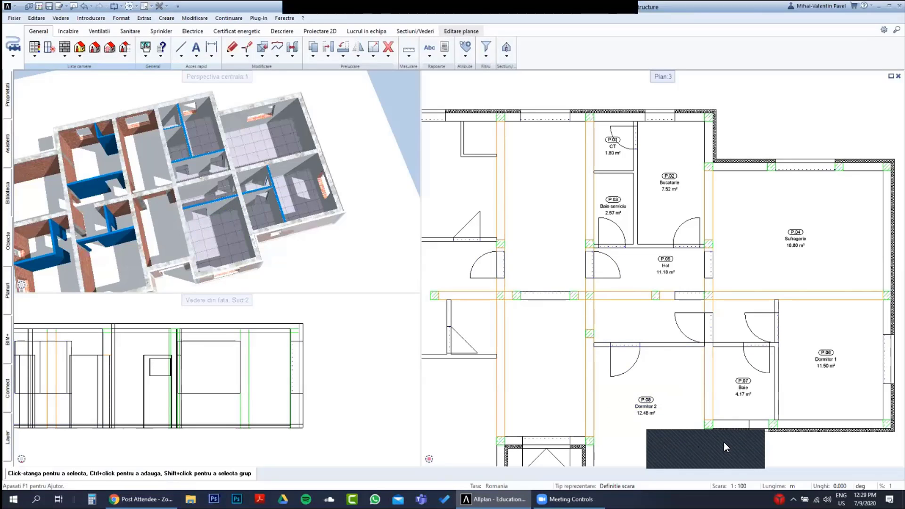
Reopen the space manager with Vedere camere, etaje, restore its window and enlarge it over the drawing views.
click(79, 56)
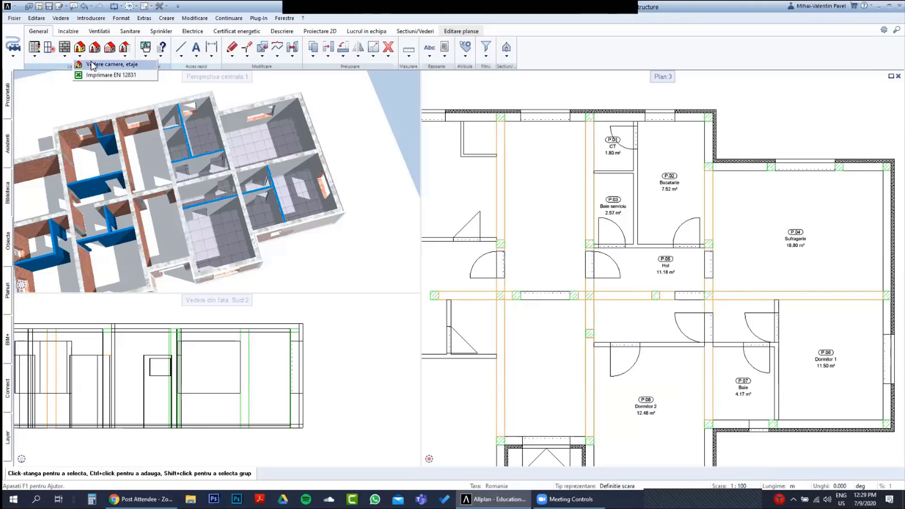
click(91, 63)
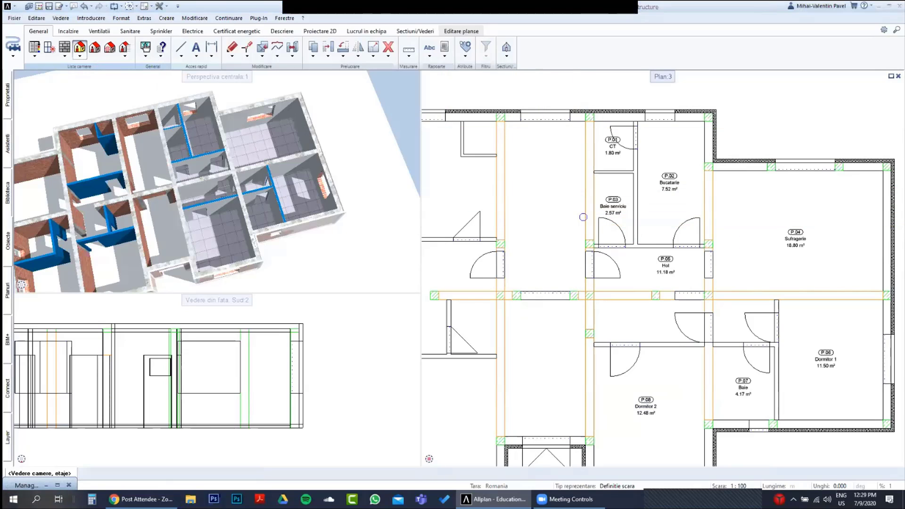
click(57, 485)
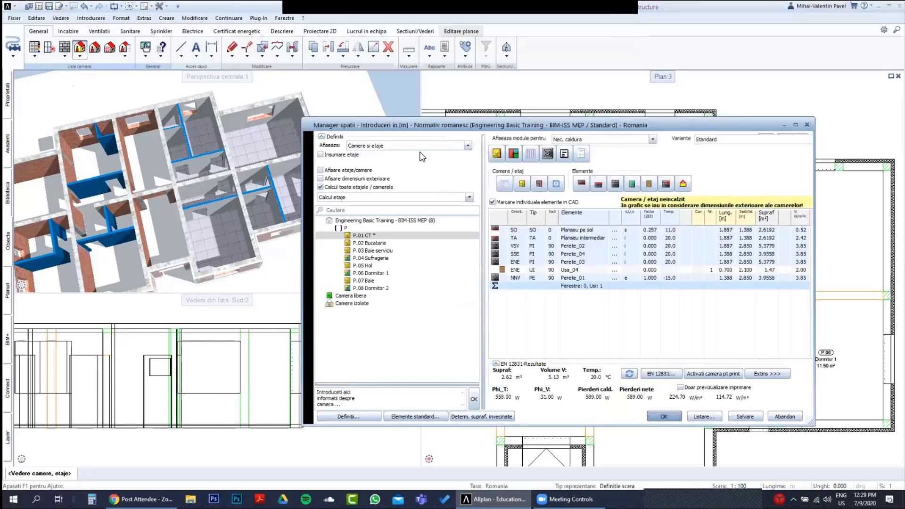
drag(542, 119, 335, 47)
drag(615, 357, 704, 384)
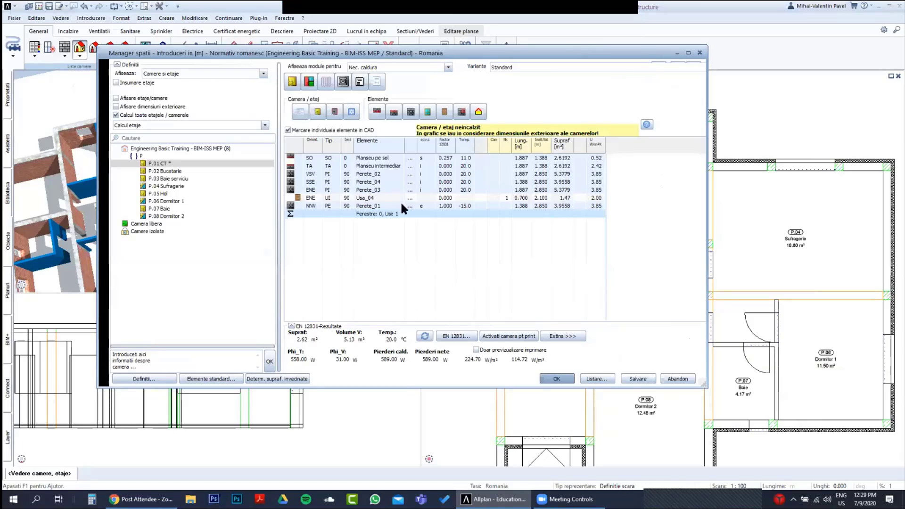
Examine the building elements listed for room P.01 CT, focusing on the orientation and type of the Planseu pe sol element.
click(415, 204)
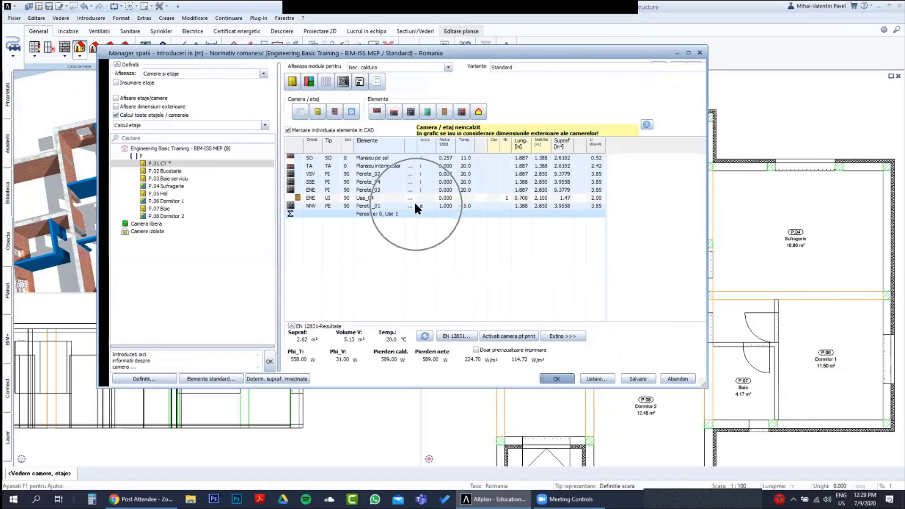
click(305, 159)
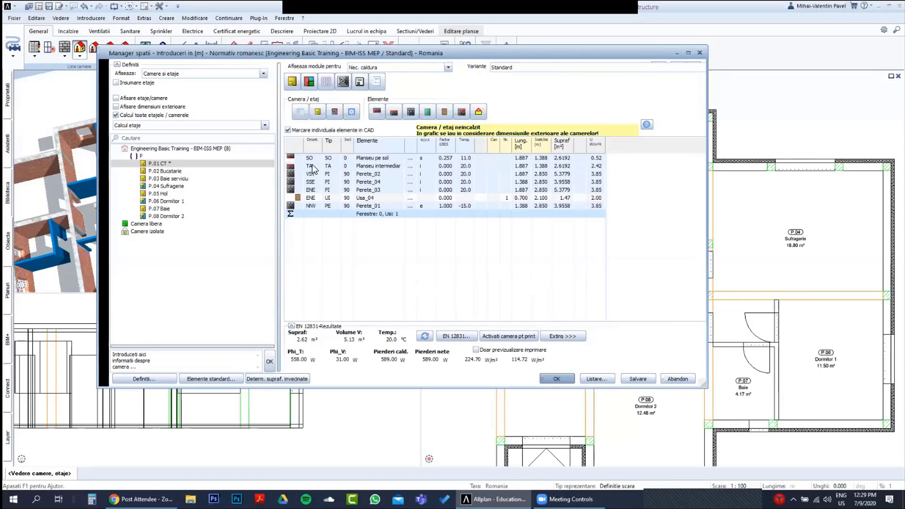
click(314, 160)
click(314, 159)
click(302, 159)
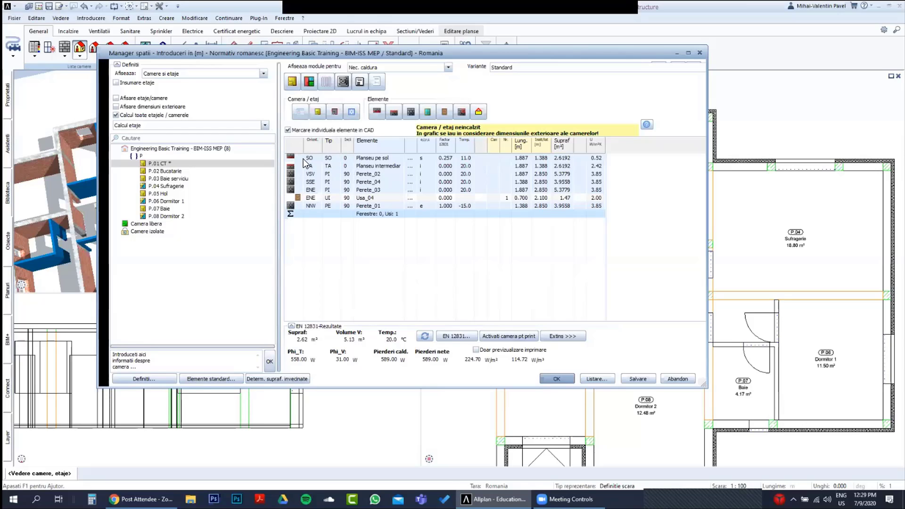
click(308, 156)
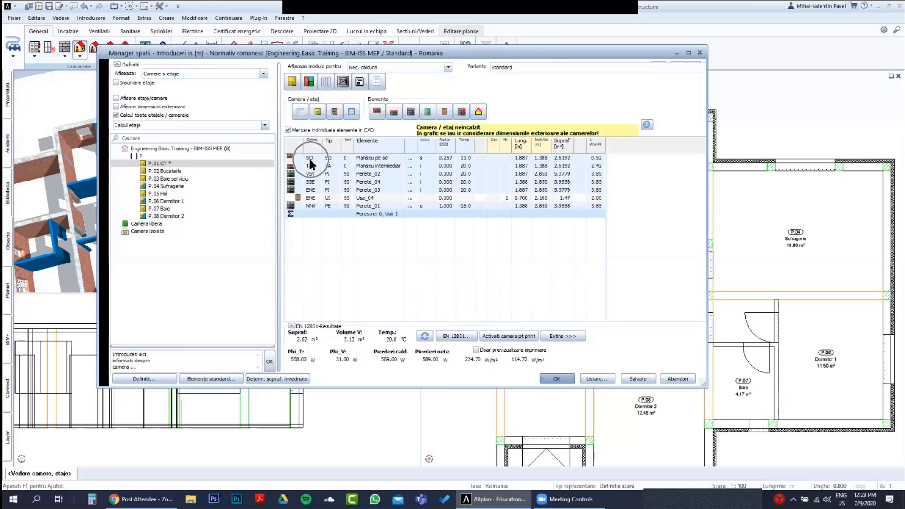
click(292, 157)
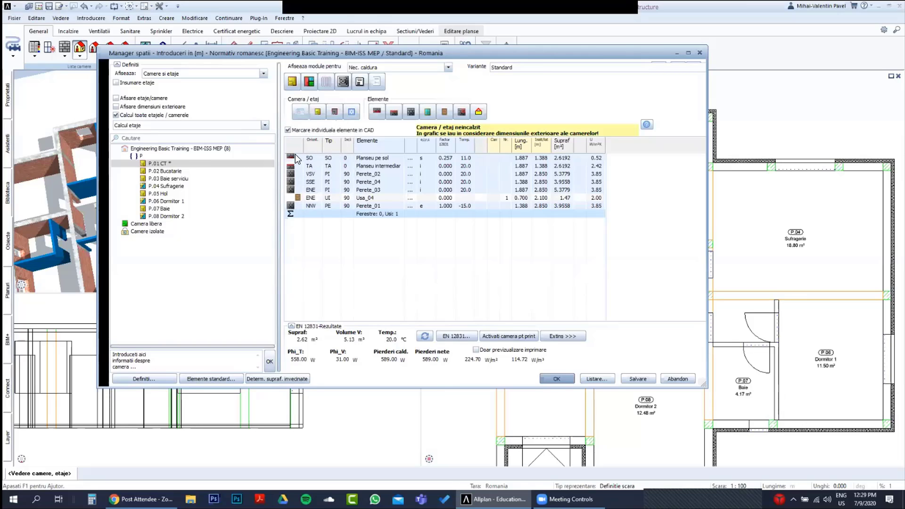